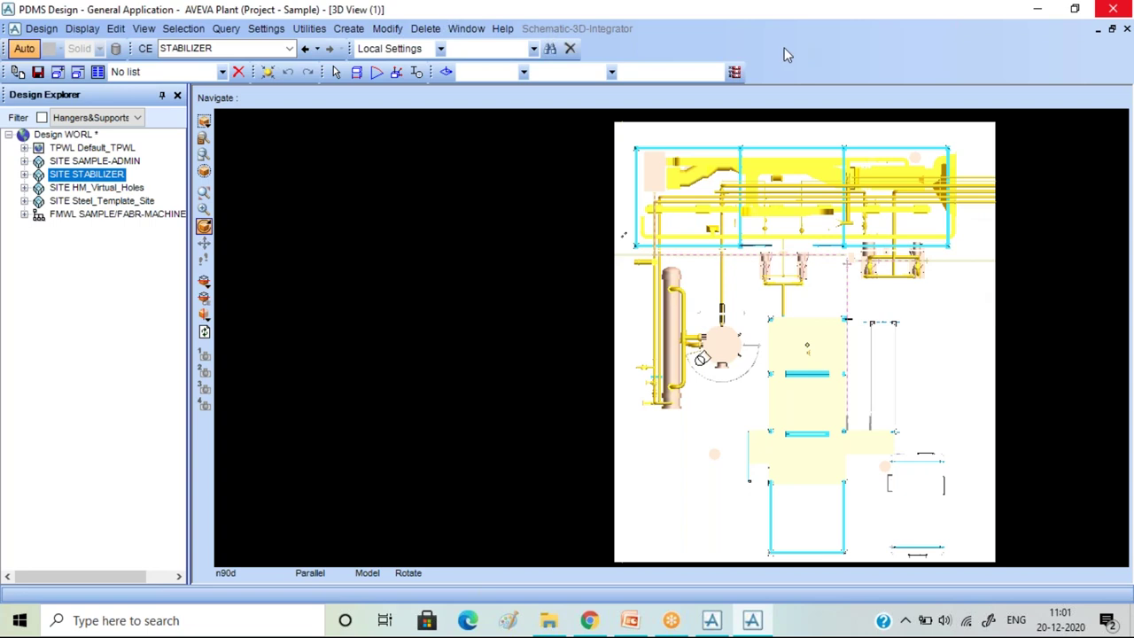
Bring the PDMS presentation to the front in PowerPoint, showing its refinery title slide.
left_click(630, 620)
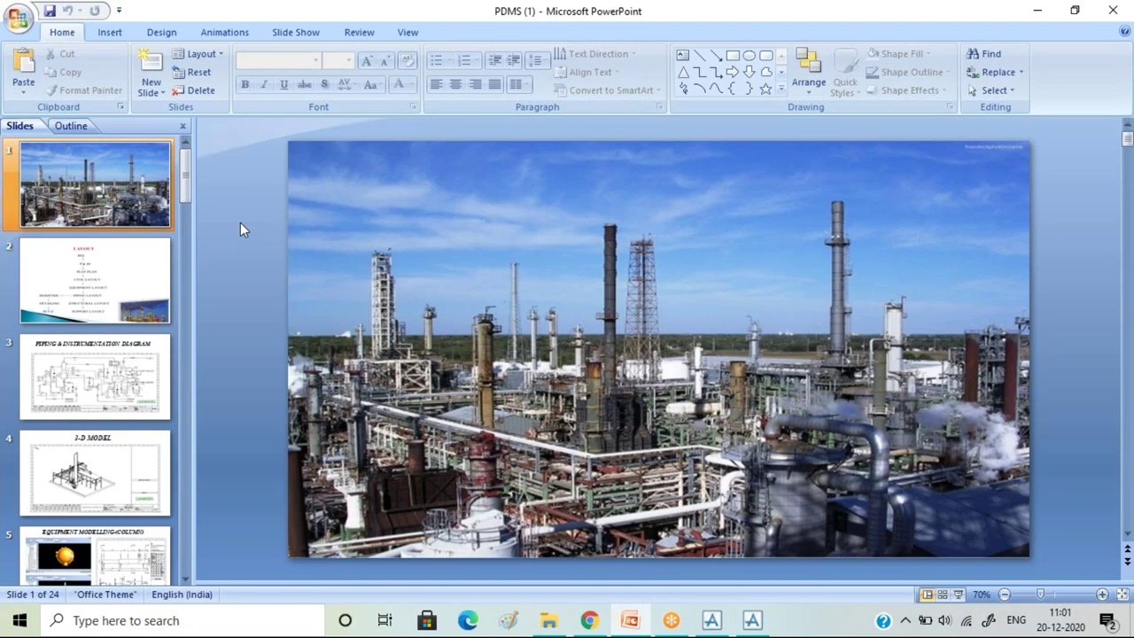
left_click(96, 258)
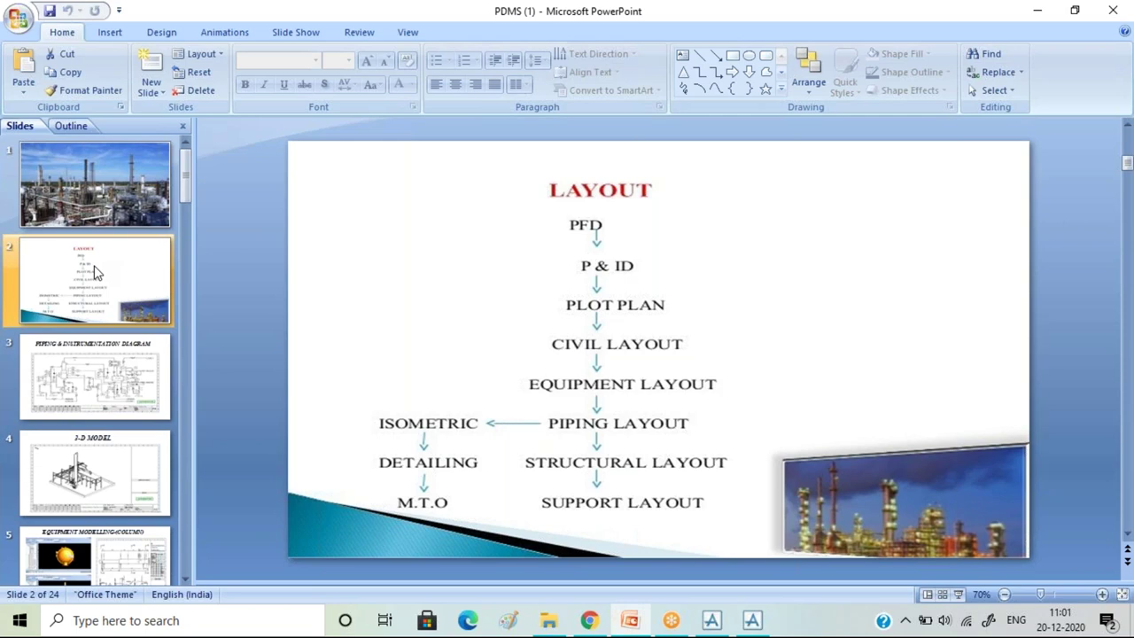
left_click(96, 353)
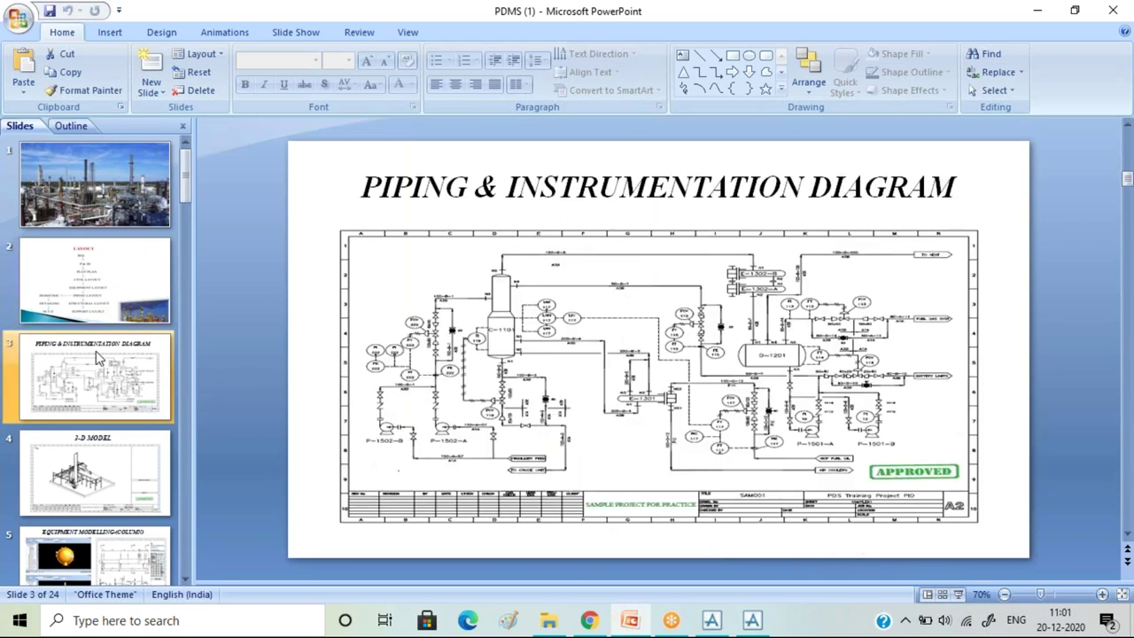
left_click(93, 449)
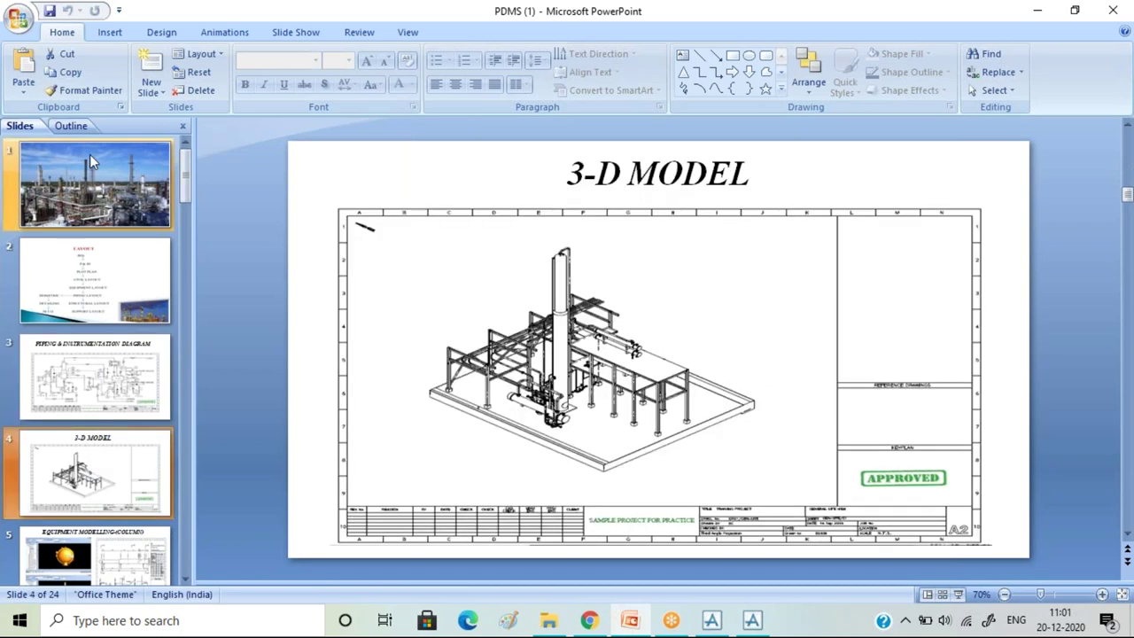
left_click(89, 156)
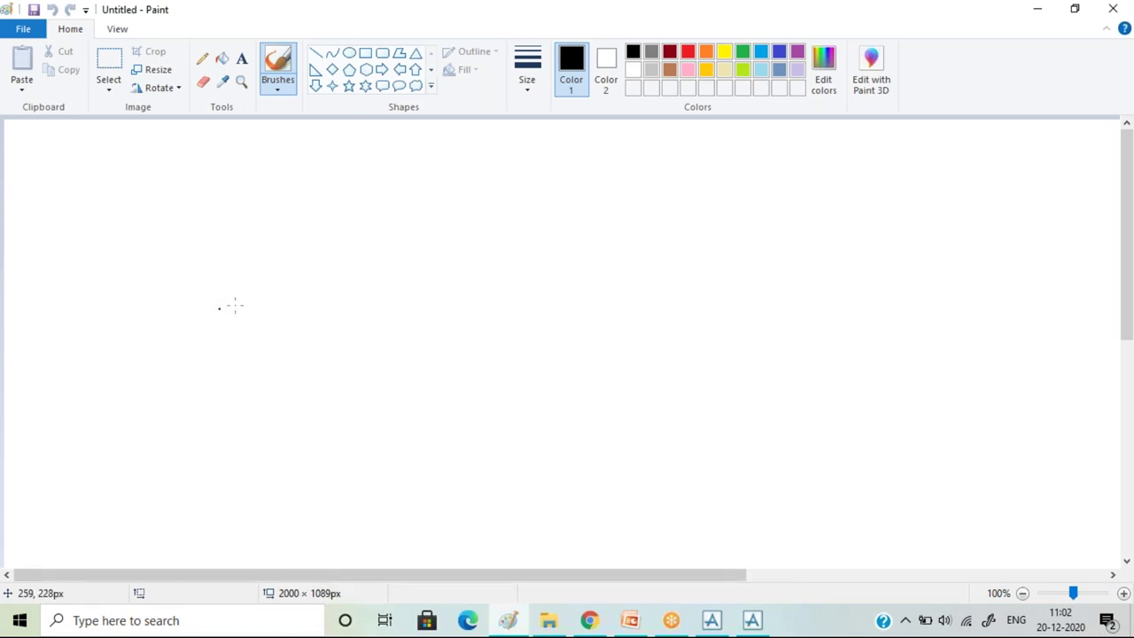
Draw a trial brush squiggle, then discard it without saving to get a blank Untitled canvas.
left_click_drag(236, 228, 404, 298)
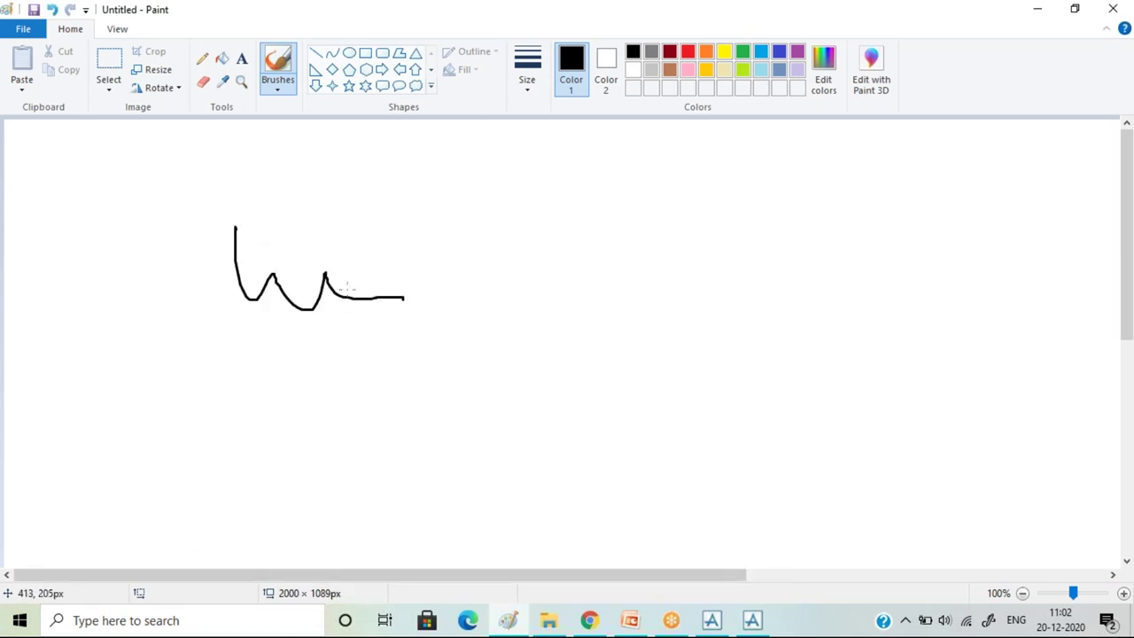
key("alt+F4")
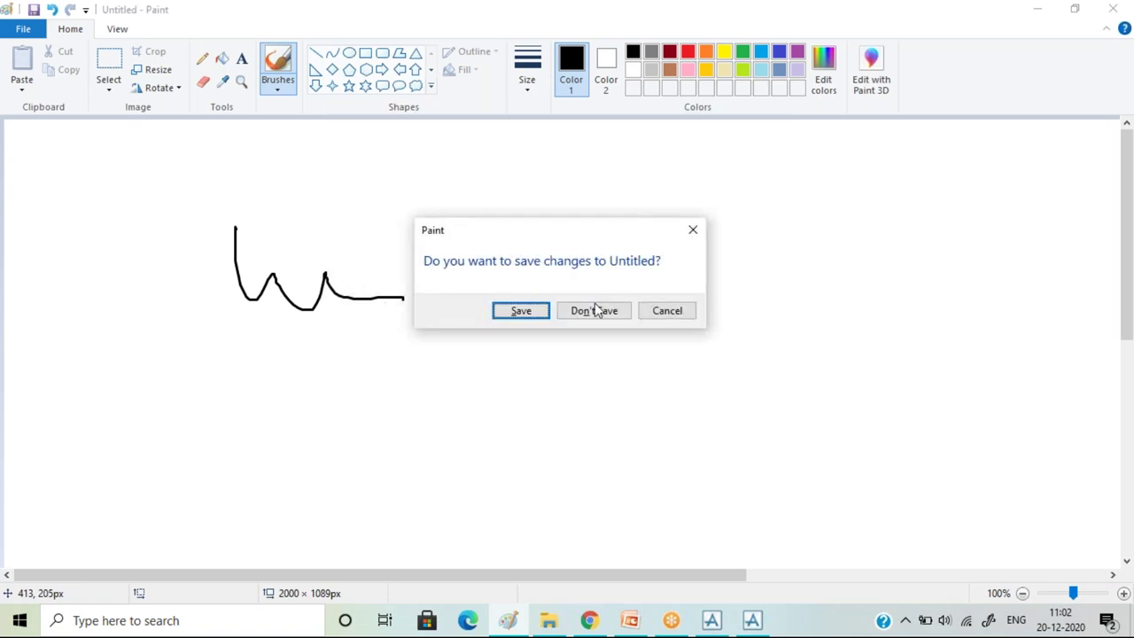
left_click(595, 311)
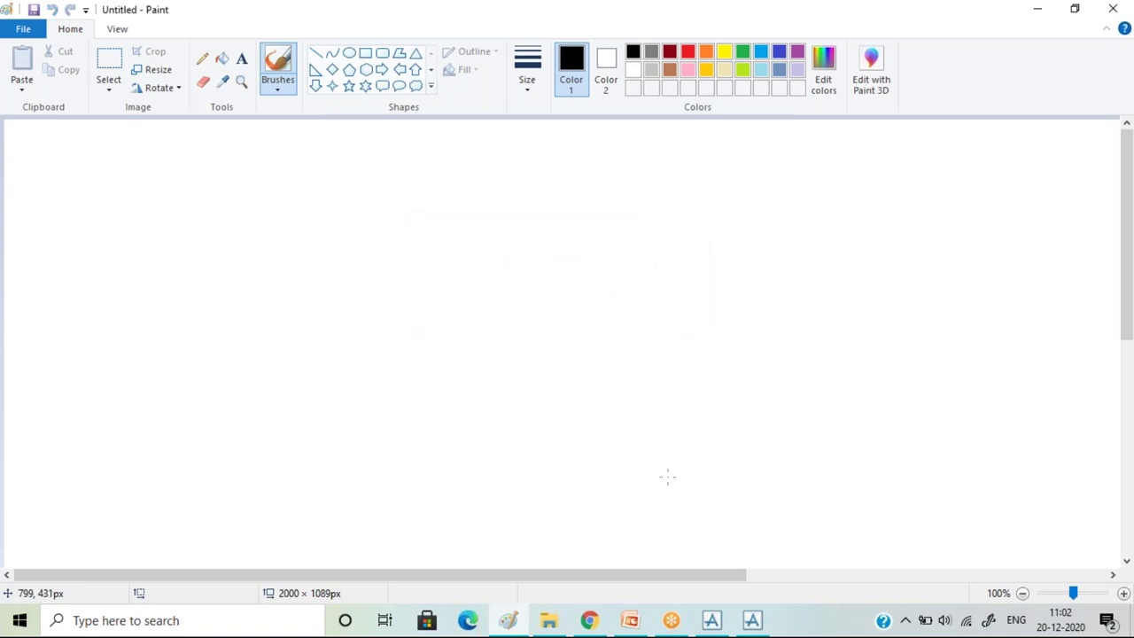
Switch back to the PDMS presentation, showing slide 1 of 24.
left_click(629, 620)
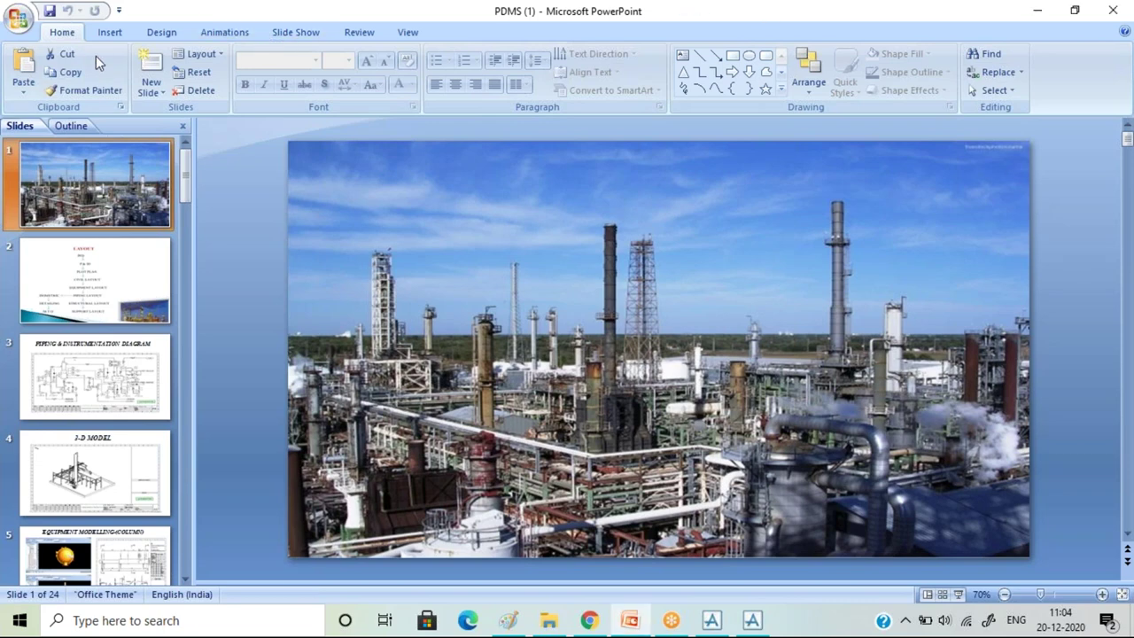
Start the slideshow from the current slide and step forward and back to the LAYOUT slide.
left_click(296, 33)
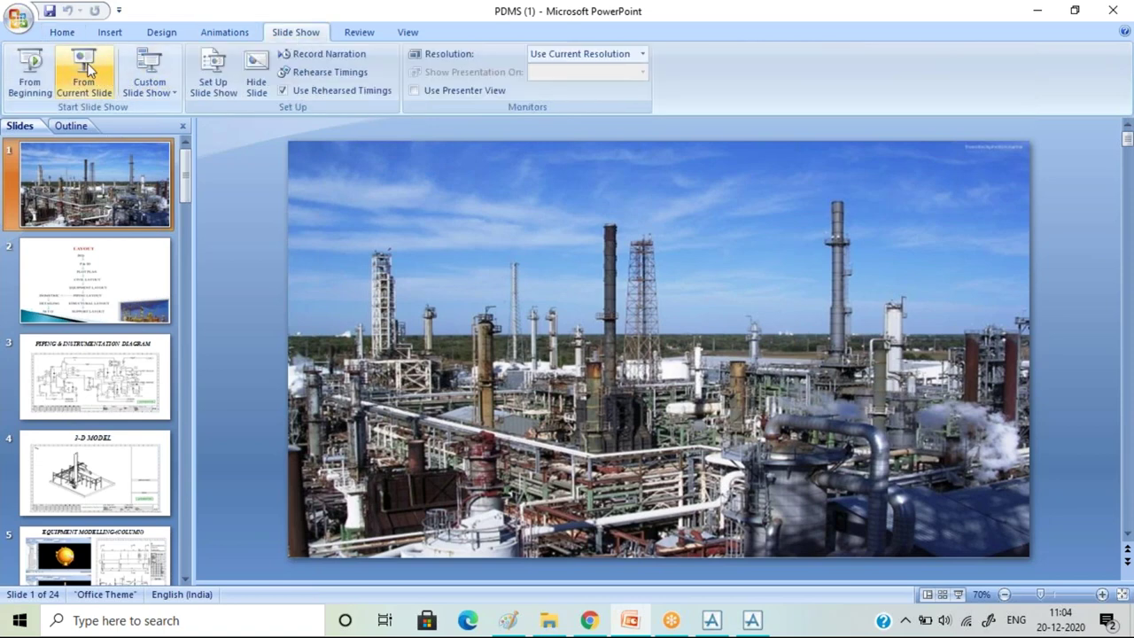
left_click(30, 71)
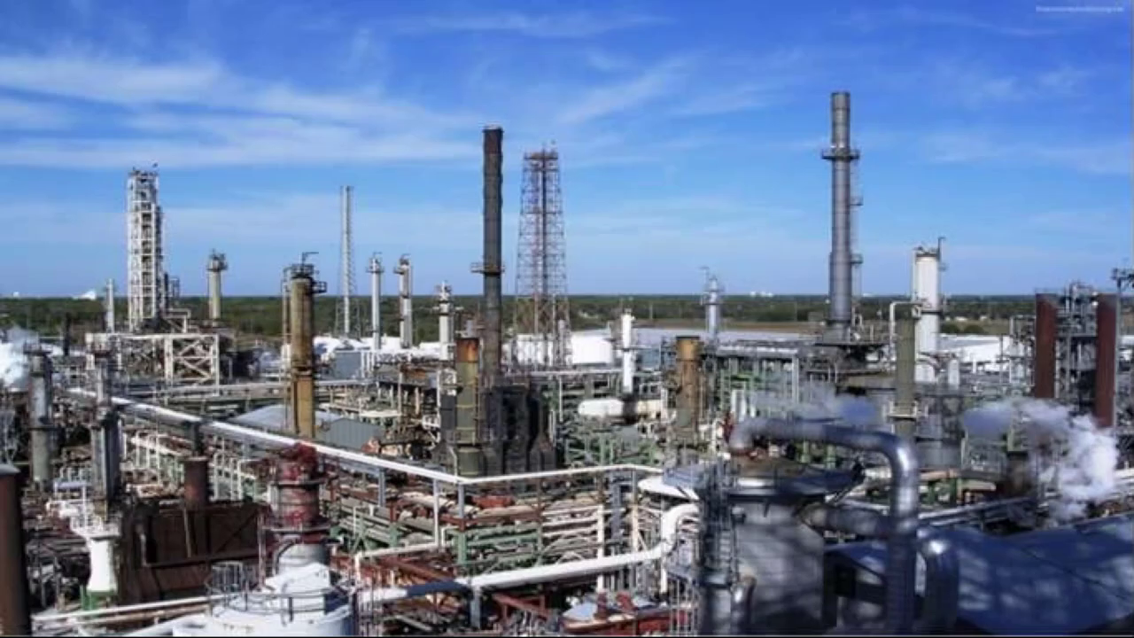
left_click(389, 267)
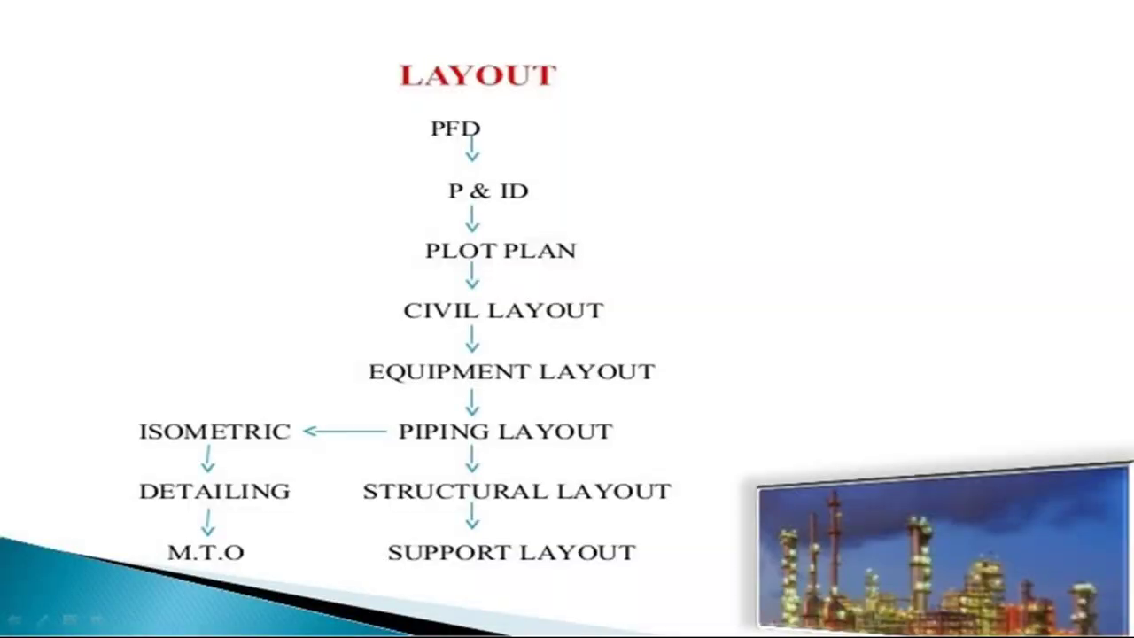
key("Right")
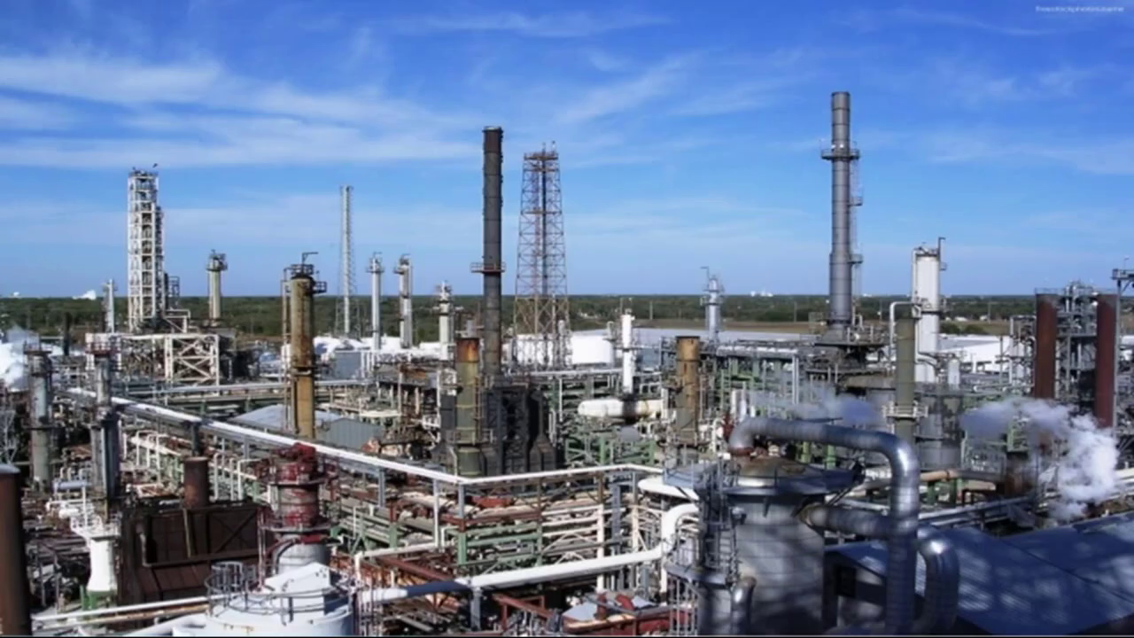
key("Left")
Advance the slideshow past the refinery photo to the LAYOUT slide with the ISOMETRIC branch.
key("Right")
left_click(696, 77)
Advance the slideshow to the LAYOUT flowchart running from PFD to SUPPORT LAYOUT.
left_click(561, 227)
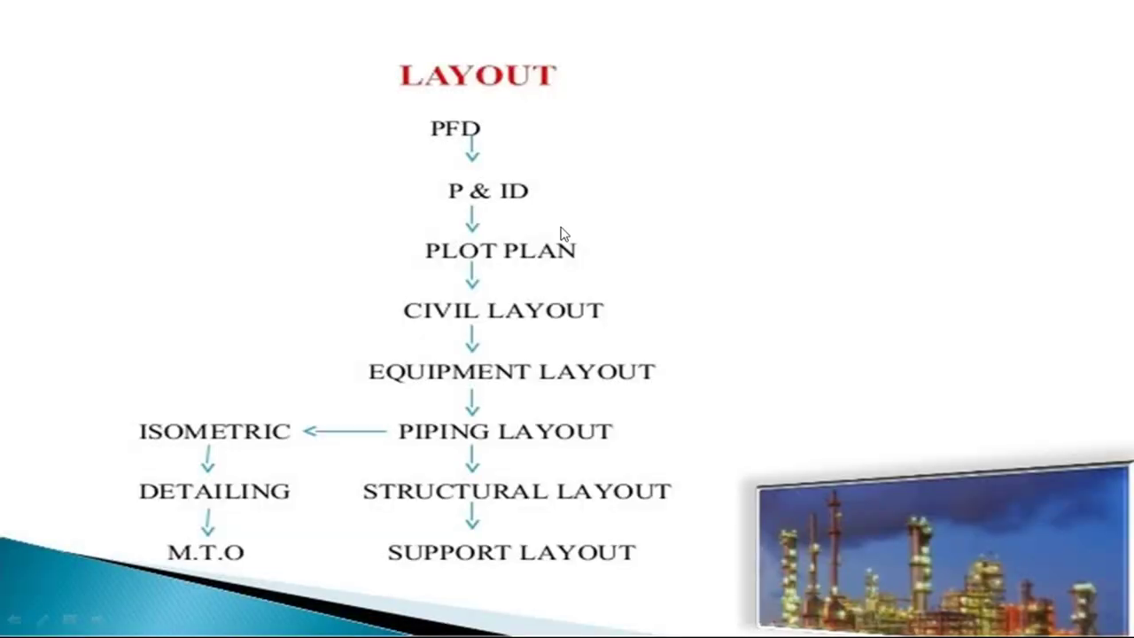
Go back to the refinery photo slide in the slideshow.
left_click(424, 63)
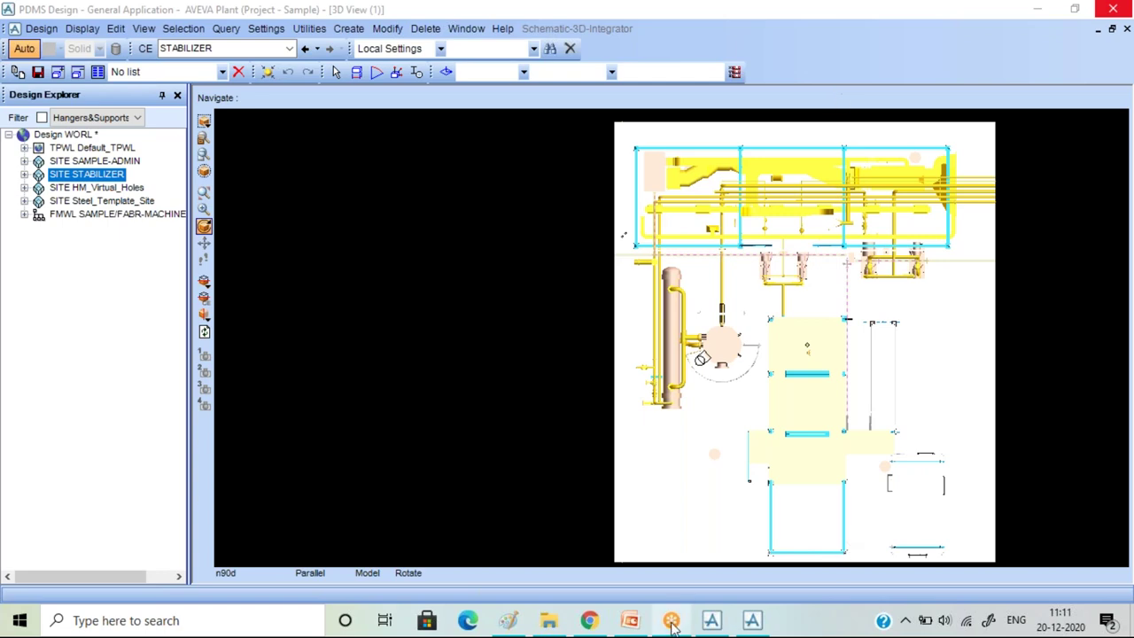
mouse_move(629, 620)
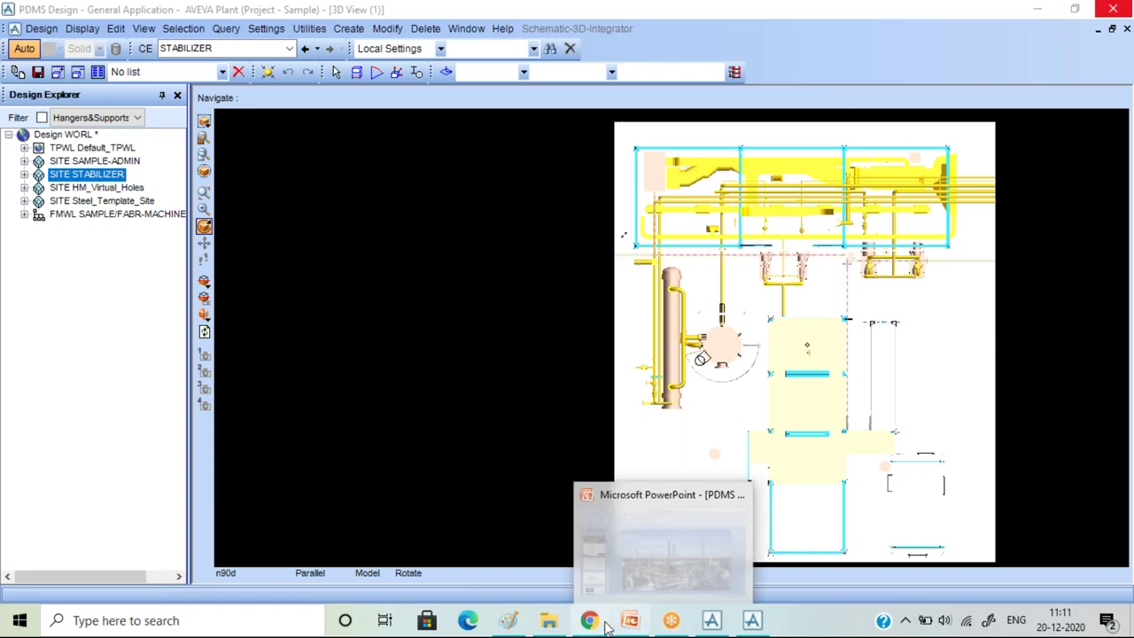
left_click(623, 625)
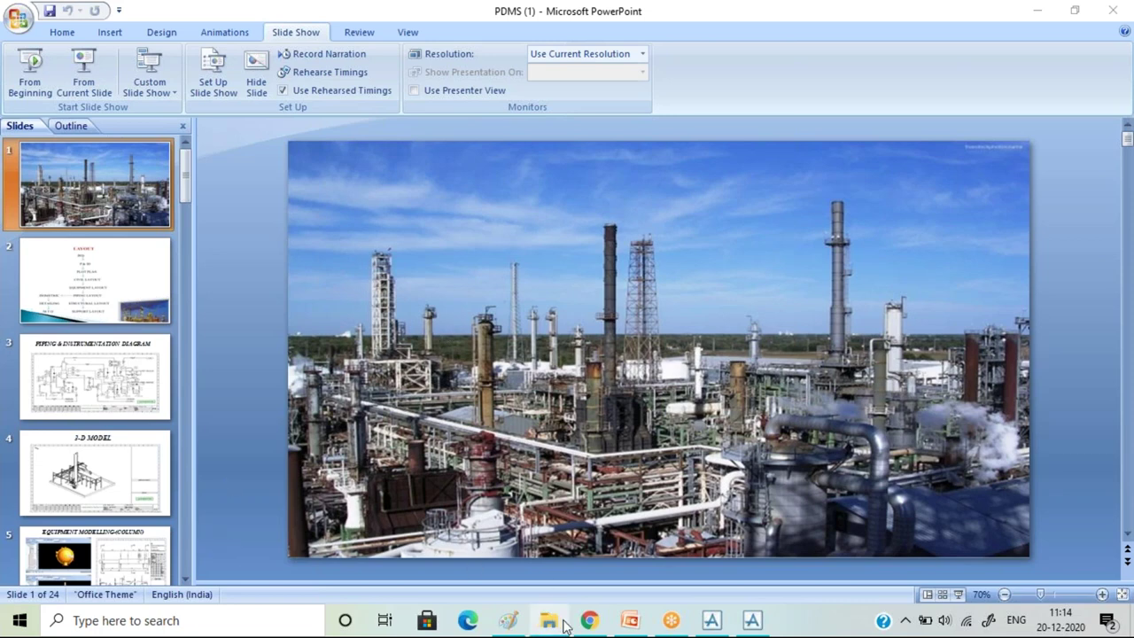
In Paint, handwrite an underlined PDMS with an arrow pointing down.
left_click(509, 622)
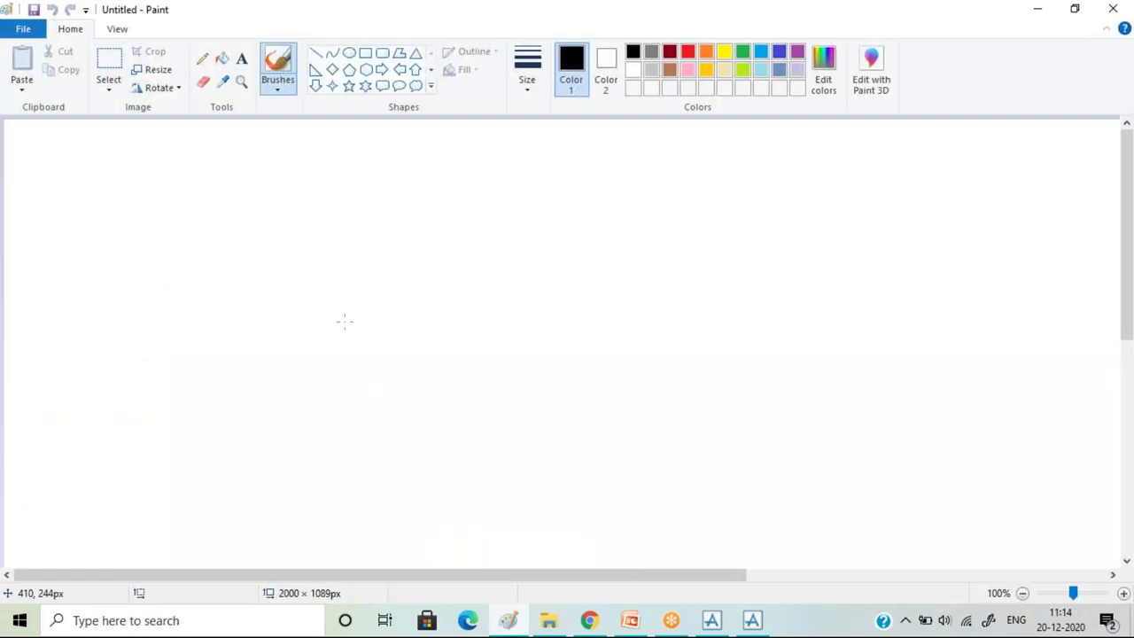
mouse_move(311, 205)
left_mouse_down()
mouse_move(328, 212)
mouse_move(317, 227)
left_mouse_up()
left_click_drag(382, 202, 383, 238)
mouse_move(370, 197)
left_mouse_down()
mouse_move(386, 236)
mouse_move(447, 190)
mouse_move(470, 207)
left_mouse_up()
mouse_move(501, 183)
left_mouse_down()
mouse_move(511, 170)
mouse_move(496, 206)
left_mouse_up()
left_click_drag(314, 271, 663, 220)
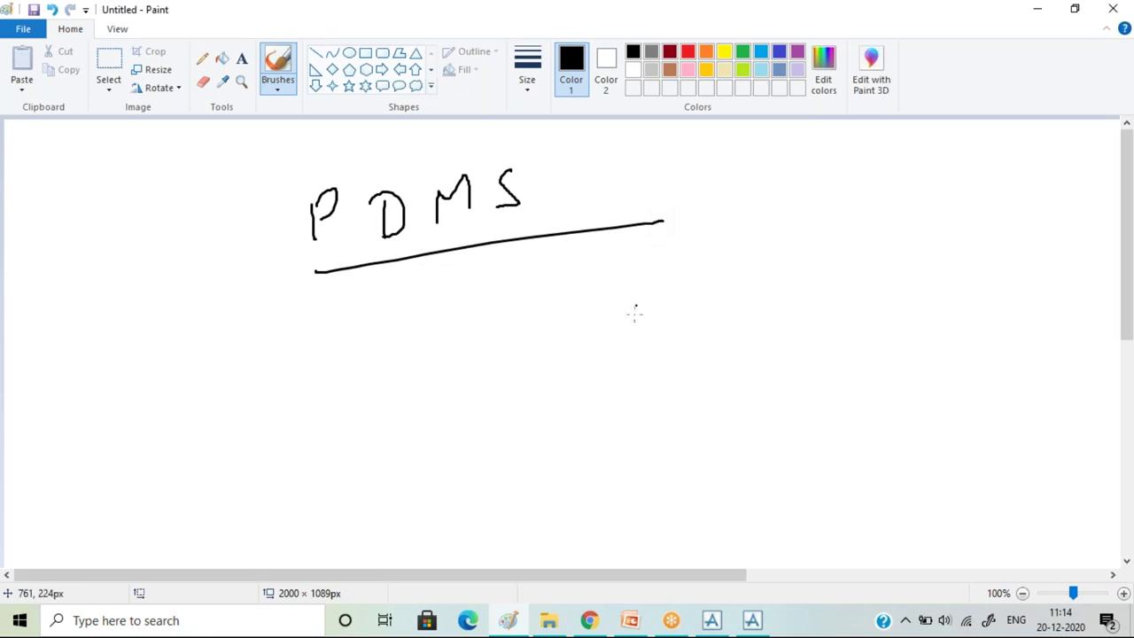
mouse_move(434, 232)
left_mouse_down()
mouse_move(435, 316)
mouse_move(454, 312)
left_mouse_up()
Write an underlined Piping with branching curves ending in a circled 1 and circled A.
mouse_move(361, 422)
left_mouse_down()
mouse_move(356, 376)
mouse_move(387, 400)
left_mouse_up()
left_click_drag(394, 346, 393, 354)
mouse_move(415, 423)
left_mouse_down()
mouse_move(409, 380)
mouse_move(445, 383)
mouse_move(448, 351)
left_mouse_up()
left_click_drag(462, 363, 488, 359)
left_click_drag(519, 356, 520, 399)
mouse_move(416, 423)
left_mouse_down()
mouse_move(539, 390)
mouse_move(617, 300)
left_mouse_up()
left_click_drag(568, 347, 648, 385)
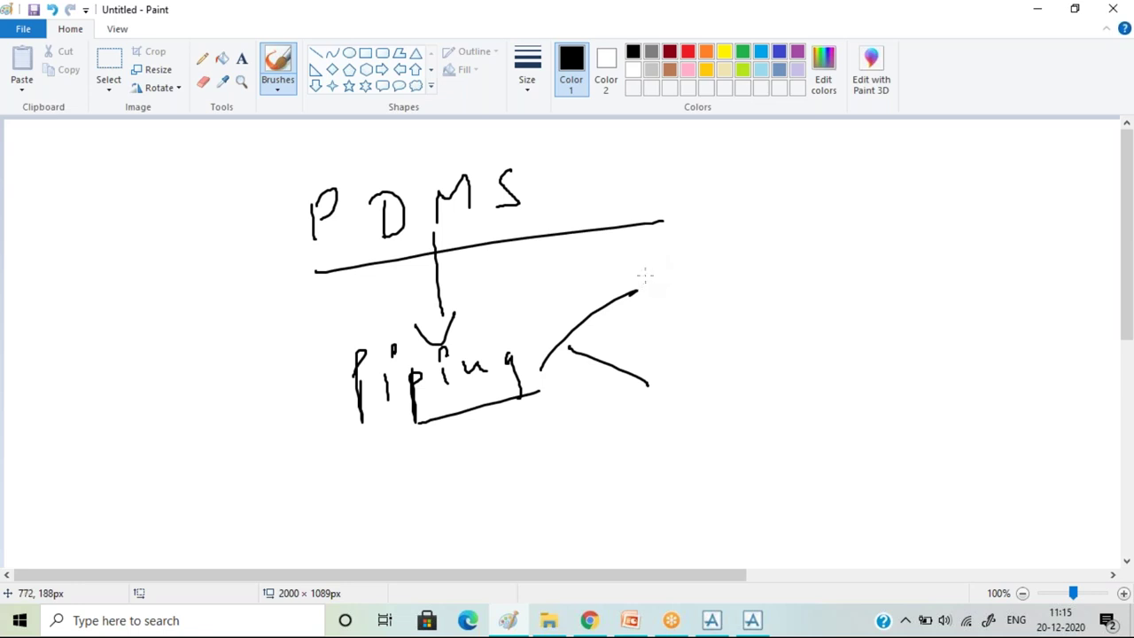
mouse_move(648, 272)
left_mouse_down()
mouse_move(657, 301)
mouse_move(660, 266)
mouse_move(678, 249)
mouse_move(687, 282)
mouse_move(730, 271)
mouse_move(745, 306)
mouse_move(698, 347)
mouse_move(719, 338)
left_mouse_up()
mouse_move(700, 329)
left_mouse_down()
mouse_move(718, 325)
mouse_move(720, 306)
left_mouse_up()
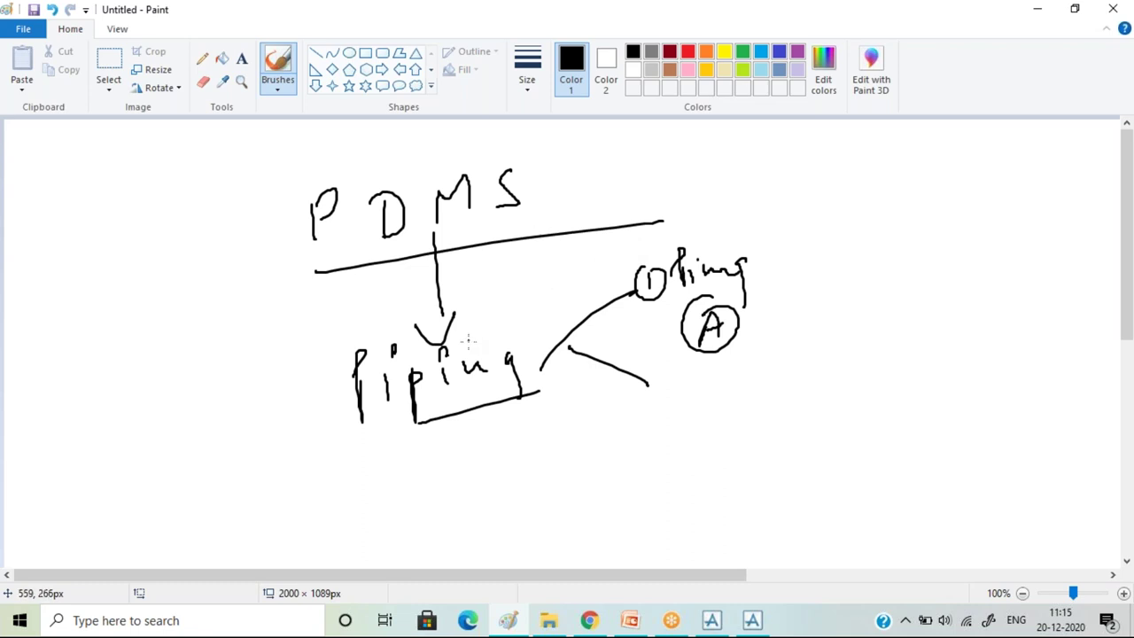
Handwrite SP3D below Piping.
left_click_drag(426, 496, 413, 529)
mouse_move(453, 497)
left_mouse_down()
mouse_move(456, 545)
mouse_move(454, 520)
mouse_move(490, 516)
left_mouse_up()
left_click_drag(537, 483, 537, 506)
left_click_drag(530, 473, 529, 523)
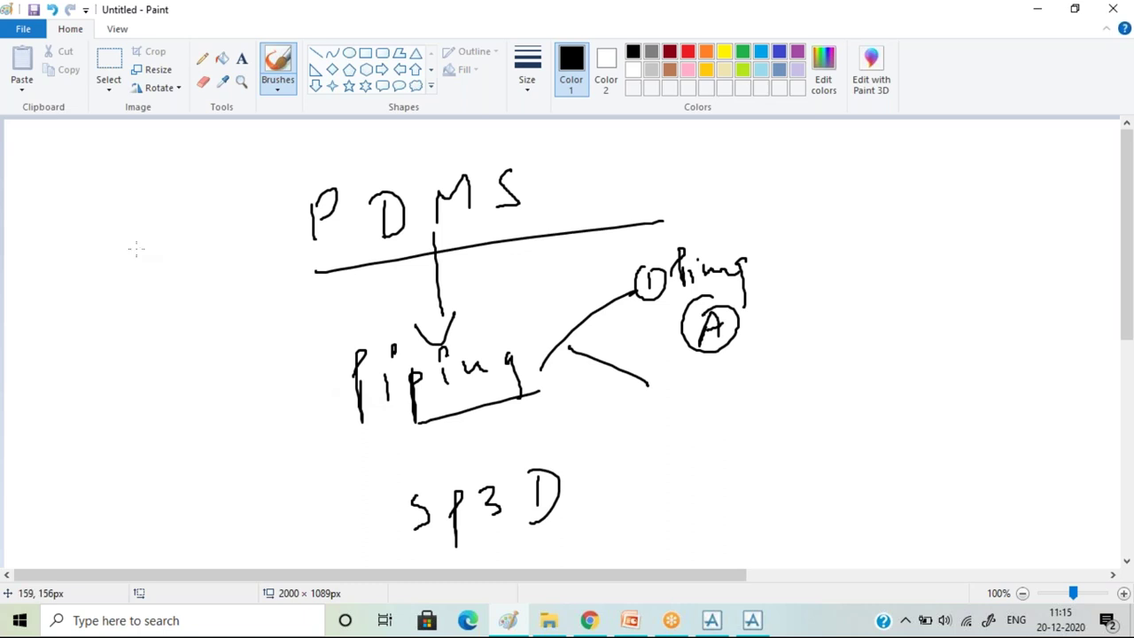
On the left, write PDMS with an arrow down to Piping and another arrow below it.
left_click_drag(40, 196, 37, 234)
left_click_drag(76, 209, 74, 246)
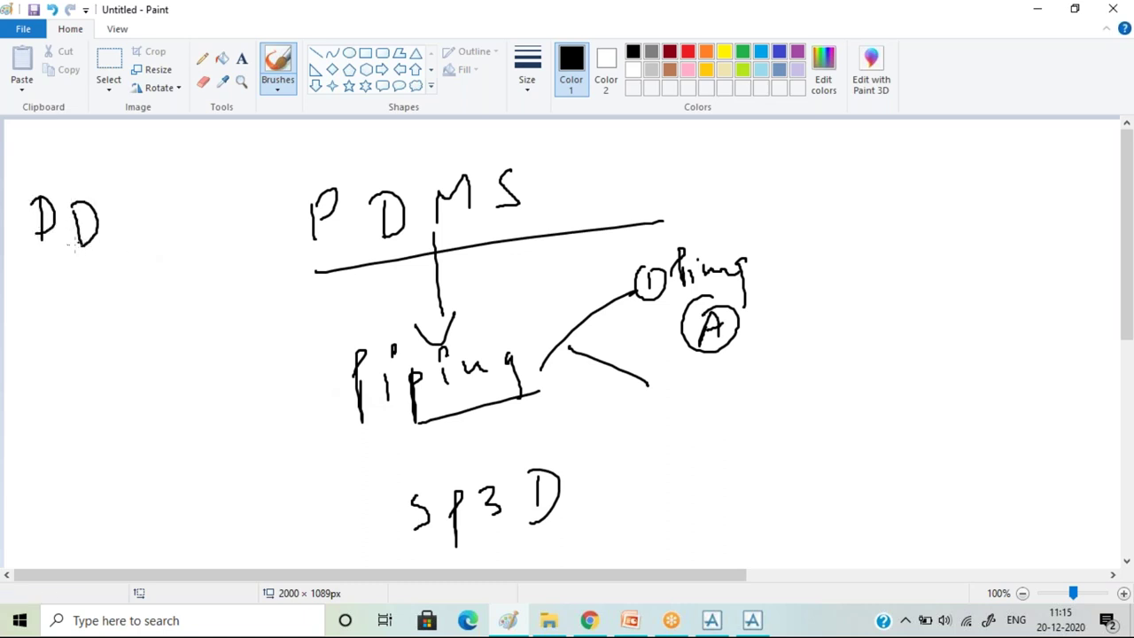
left_click_drag(112, 206, 114, 250)
left_click_drag(114, 210, 161, 254)
left_click_drag(184, 214, 181, 257)
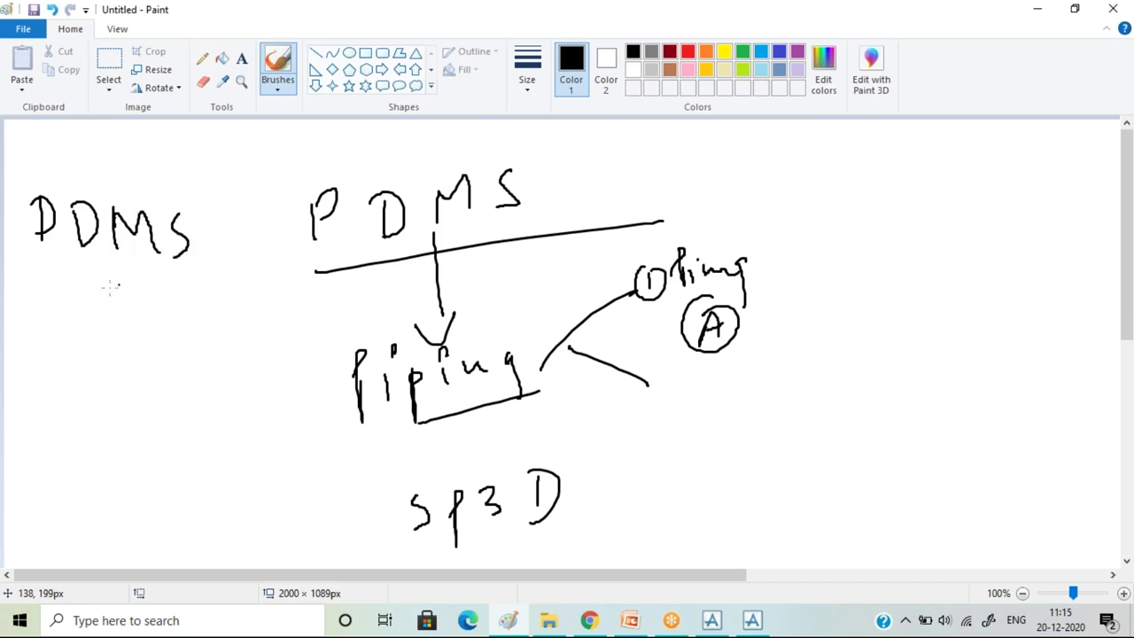
left_click_drag(92, 277, 92, 314)
left_click_drag(84, 307, 119, 313)
left_click_drag(62, 354, 62, 403)
mouse_move(60, 355)
left_mouse_down()
mouse_move(64, 372)
mouse_move(92, 388)
left_mouse_up()
left_click_drag(97, 331, 99, 354)
mouse_move(131, 334)
left_mouse_down()
mouse_move(133, 387)
mouse_move(149, 349)
left_mouse_up()
mouse_move(156, 335)
left_mouse_down()
mouse_move(158, 353)
mouse_move(163, 306)
mouse_move(228, 333)
mouse_move(235, 388)
left_mouse_up()
mouse_move(133, 410)
left_mouse_down()
mouse_move(134, 453)
mouse_move(152, 452)
left_mouse_up()
Write an underlined, boxed 'Learn' with an arrow pointing right to 'study'.
left_click_drag(67, 487, 85, 523)
mouse_move(91, 506)
left_mouse_down()
mouse_move(138, 515)
mouse_move(197, 489)
mouse_move(221, 507)
left_mouse_up()
left_click_drag(89, 538, 213, 536)
left_click_drag(237, 475, 239, 538)
mouse_move(43, 479)
left_mouse_down()
mouse_move(40, 545)
mouse_move(238, 473)
left_mouse_up()
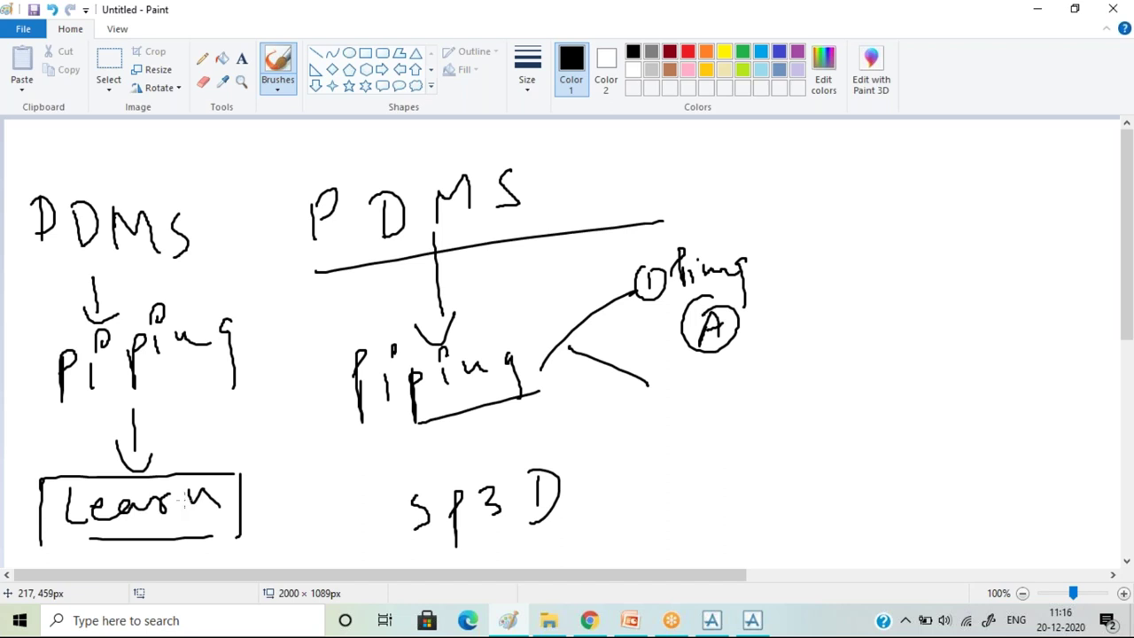
mouse_move(231, 483)
left_mouse_down()
mouse_move(295, 484)
mouse_move(284, 494)
left_mouse_up()
left_click_drag(335, 466, 328, 501)
mouse_move(372, 451)
left_mouse_down()
mouse_move(359, 498)
mouse_move(384, 476)
left_mouse_up()
mouse_move(393, 468)
left_mouse_down()
mouse_move(446, 462)
mouse_move(456, 425)
mouse_move(478, 461)
mouse_move(536, 418)
mouse_move(567, 451)
mouse_move(609, 447)
left_mouse_up()
Handwrite an underlined 'Material' near SP3D.
mouse_move(615, 403)
left_mouse_down()
mouse_move(613, 437)
mouse_move(636, 420)
left_mouse_up()
left_click_drag(633, 427, 677, 419)
mouse_move(689, 420)
left_mouse_down()
mouse_move(686, 433)
mouse_move(725, 434)
left_mouse_up()
left_click(695, 409)
left_click_drag(749, 394, 740, 438)
left_click_drag(641, 478, 702, 476)
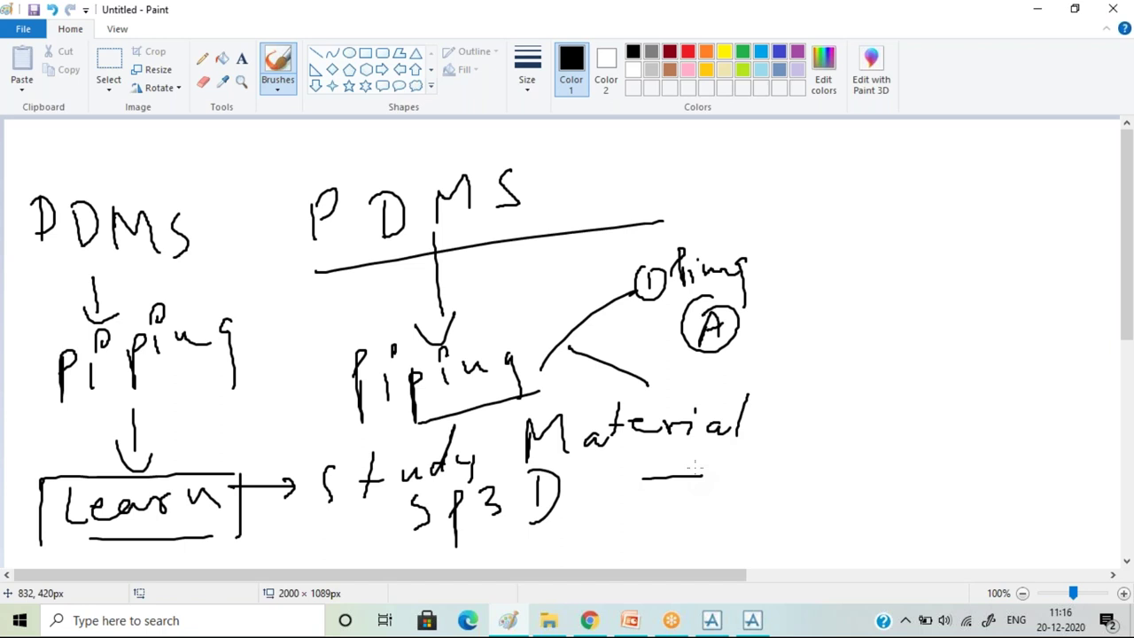
Bring the PDMS presentation forward, play it from slide 1, and advance to the LAYOUT flowchart.
left_click(670, 620)
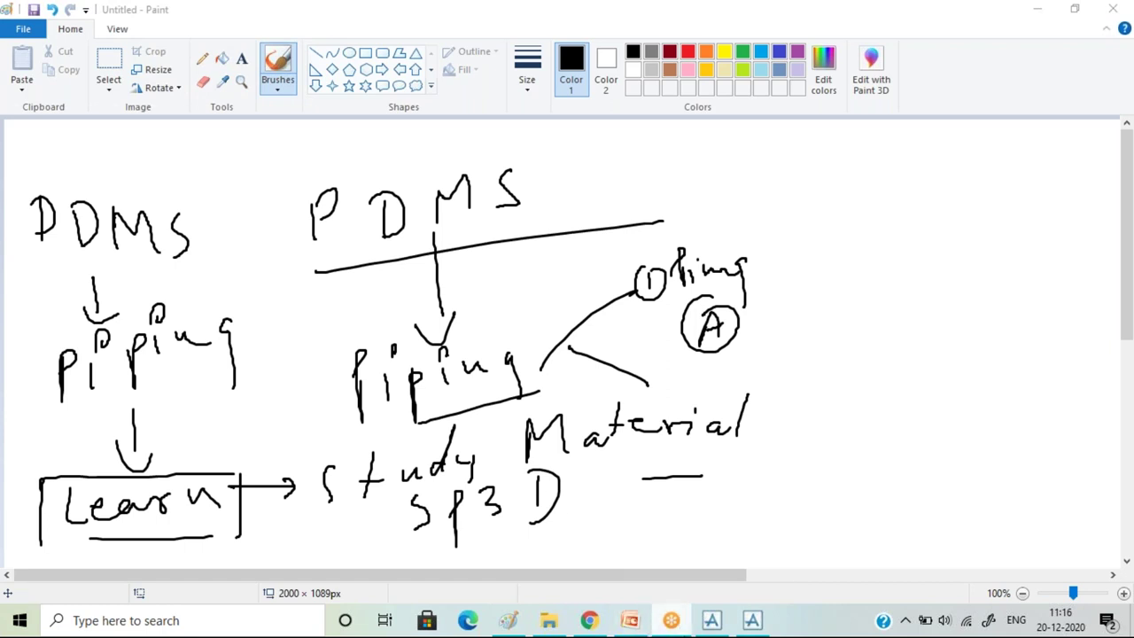
left_click(632, 623)
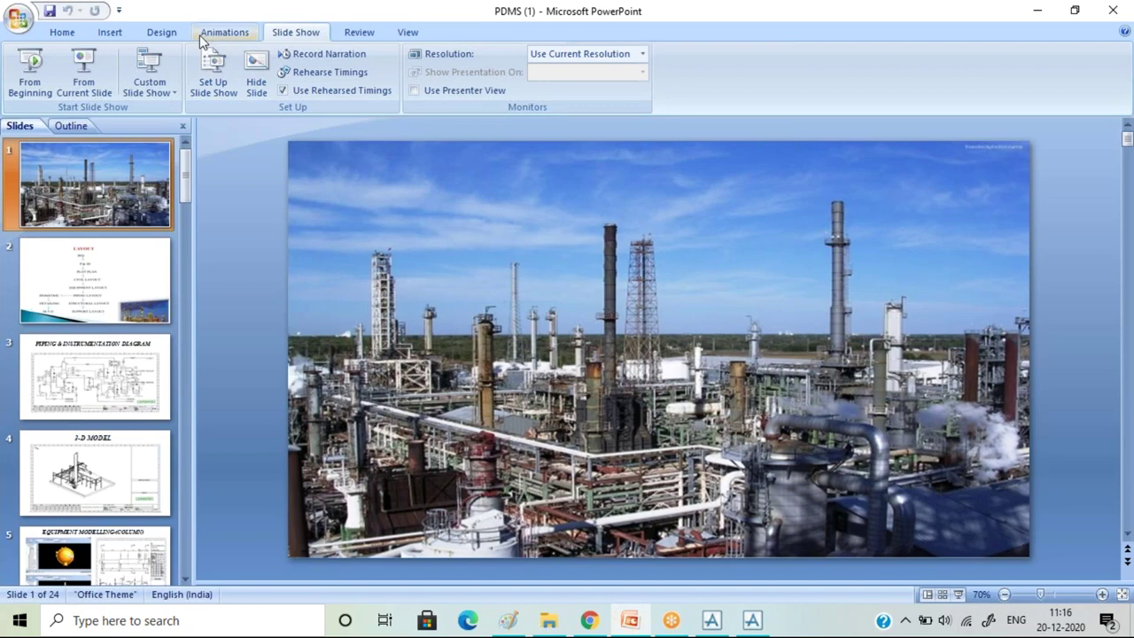
left_click(34, 74)
key("Right")
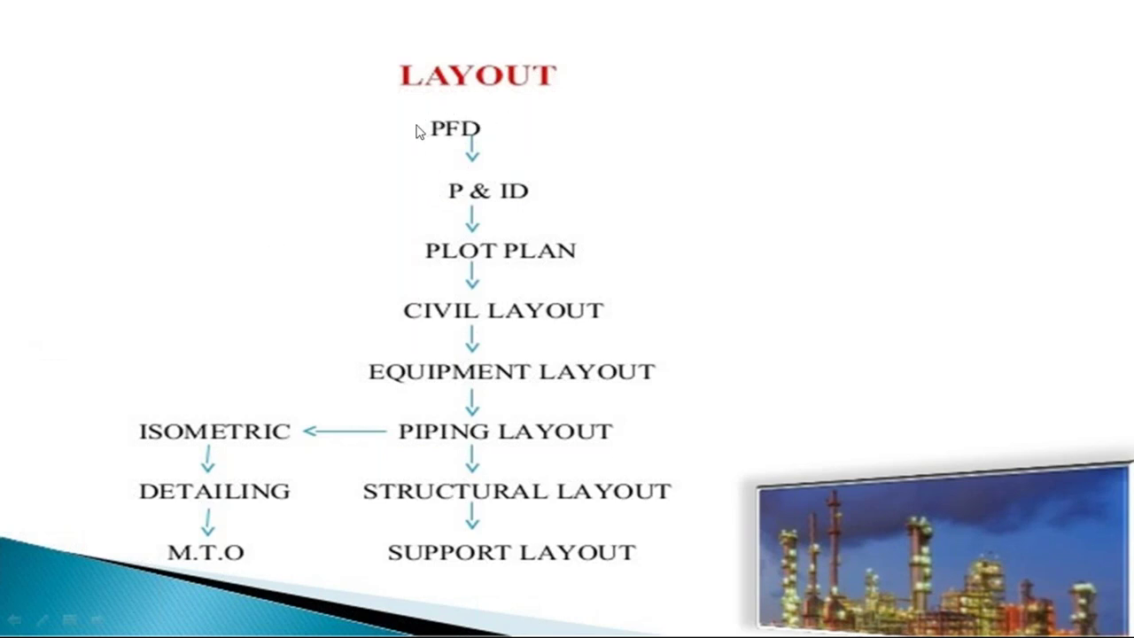
left_click(417, 134)
key("Left")
left_click(335, 194)
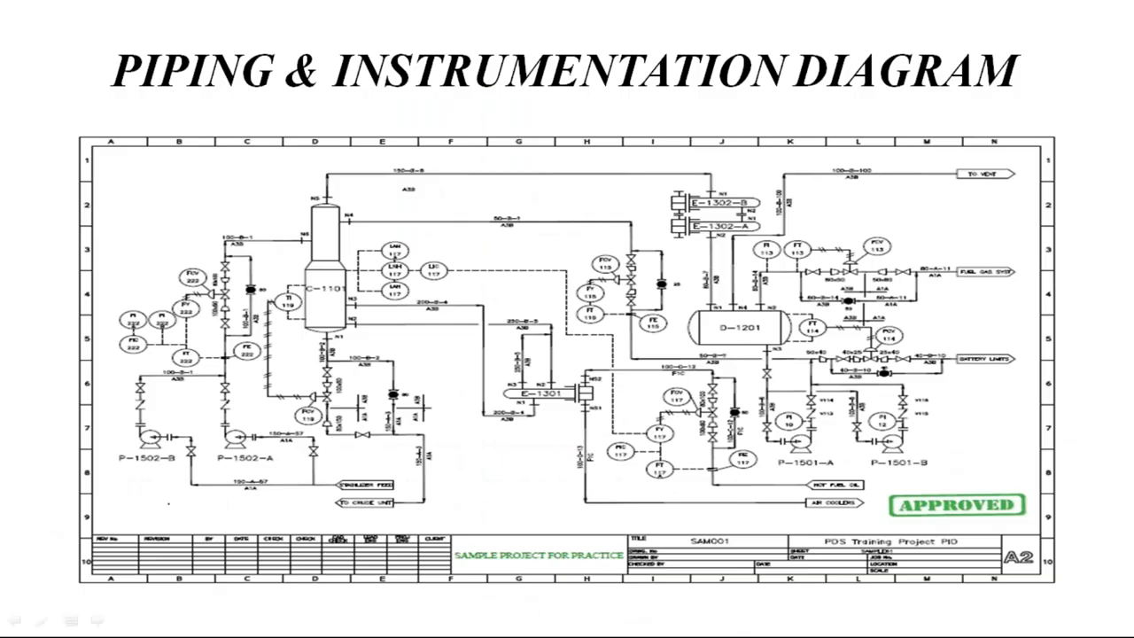
key("Left")
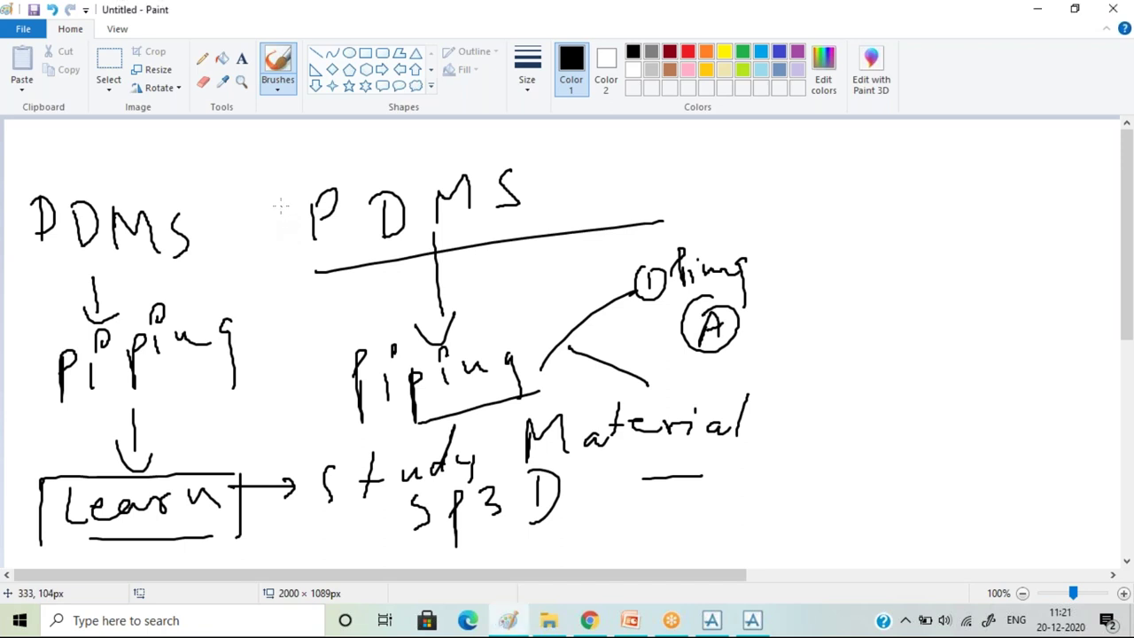
Discard the PDMS piping sketch without saving and start a blank canvas.
key("alt+F4")
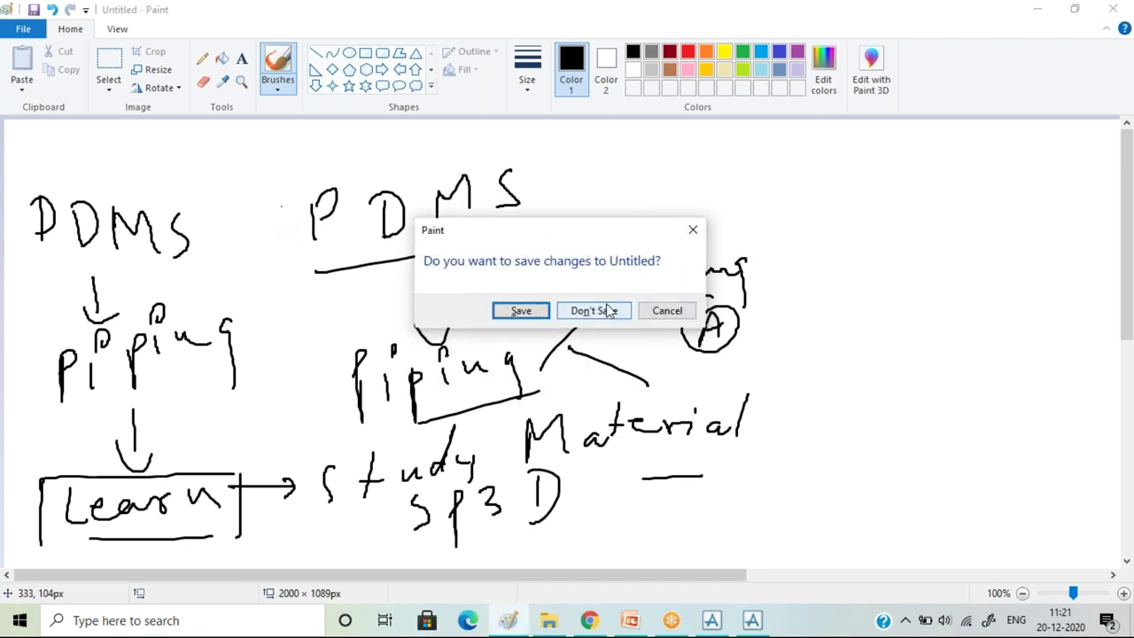
left_click(609, 310)
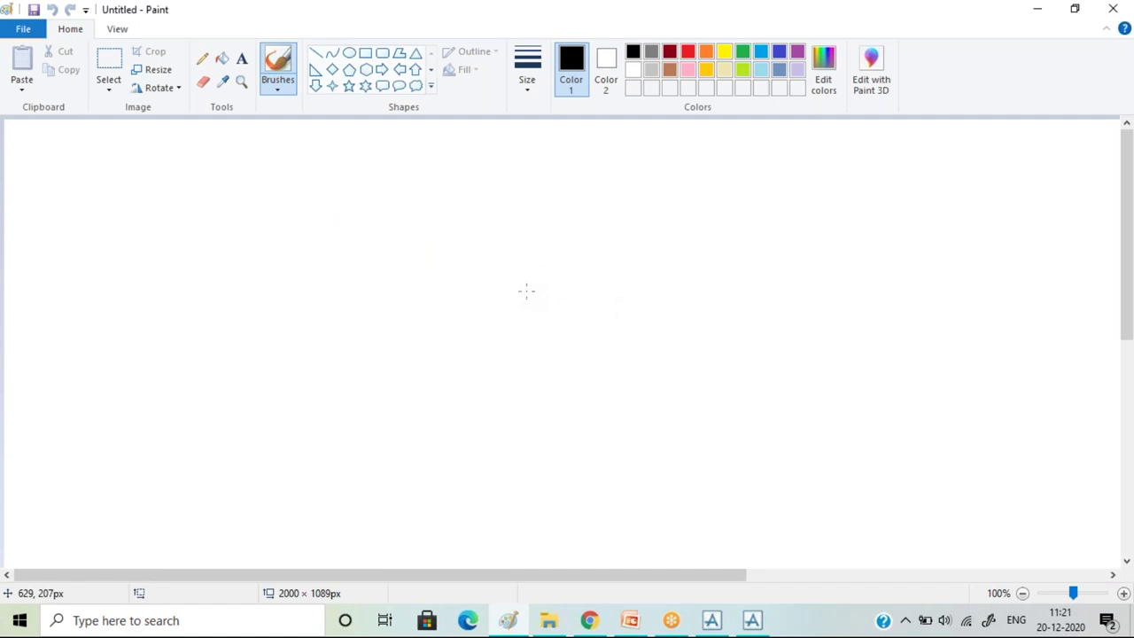
Freehand-draw a large rectangle in black on the blank canvas.
left_click_drag(204, 210, 221, 319)
mouse_move(206, 210)
left_mouse_down()
mouse_move(606, 209)
mouse_move(617, 356)
left_mouse_up()
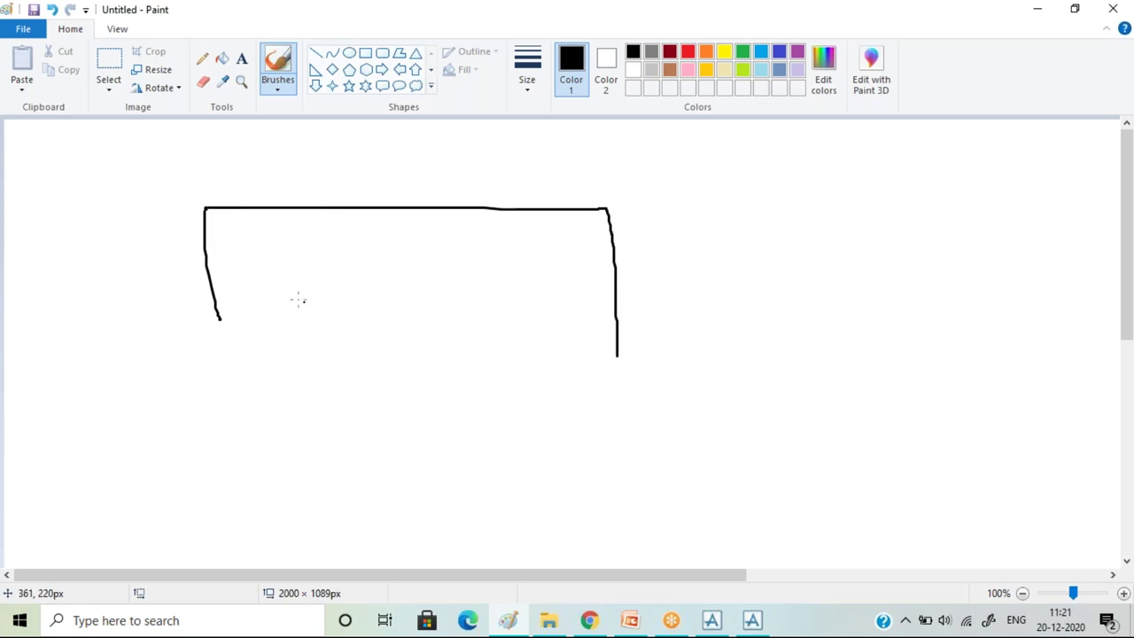
mouse_move(220, 313)
left_mouse_down()
mouse_move(433, 380)
mouse_move(587, 375)
mouse_move(618, 337)
left_mouse_up()
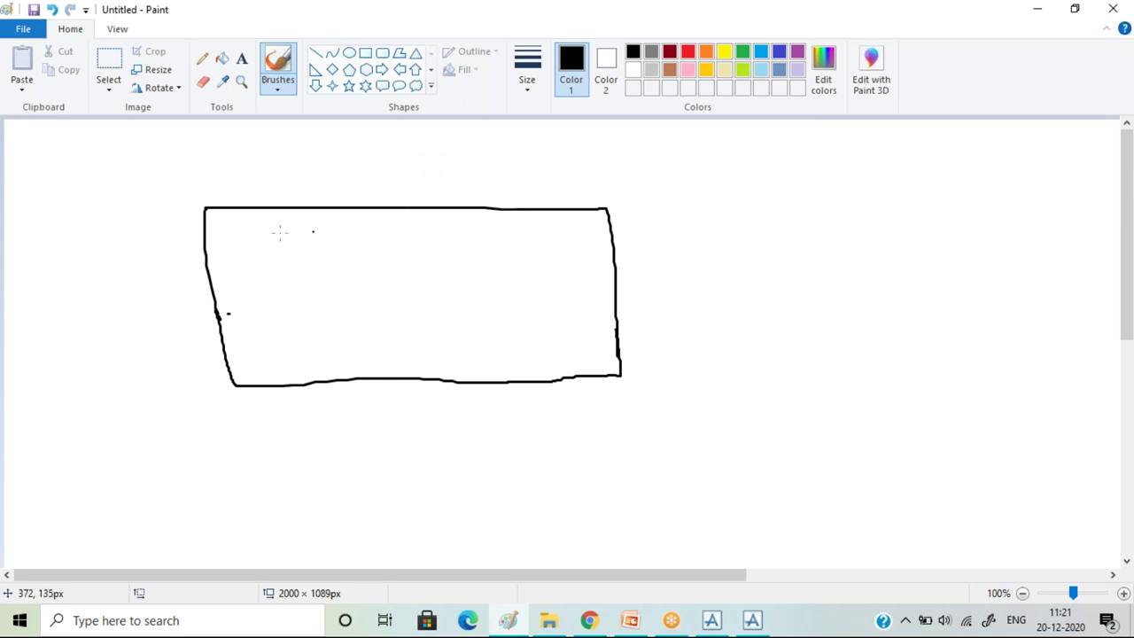
Draw a left-pointing arrow from the rectangle's top-left corner to a short handwritten label.
mouse_move(218, 233)
left_mouse_down()
mouse_move(134, 244)
mouse_move(150, 251)
left_mouse_up()
mouse_move(60, 235)
left_mouse_down()
mouse_move(85, 265)
mouse_move(96, 236)
left_mouse_up()
left_click_drag(103, 234, 115, 250)
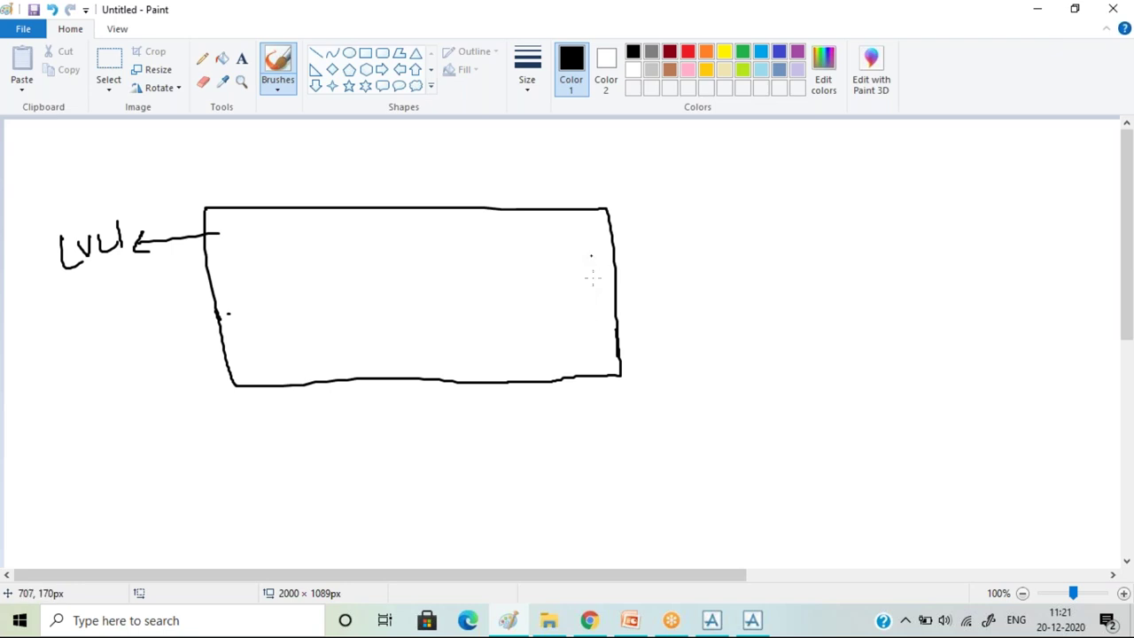
Draw a rounded oval inside the rectangle, joined by a line to a small square.
mouse_move(391, 294)
left_mouse_down()
mouse_move(384, 254)
mouse_move(521, 304)
mouse_move(380, 306)
left_mouse_up()
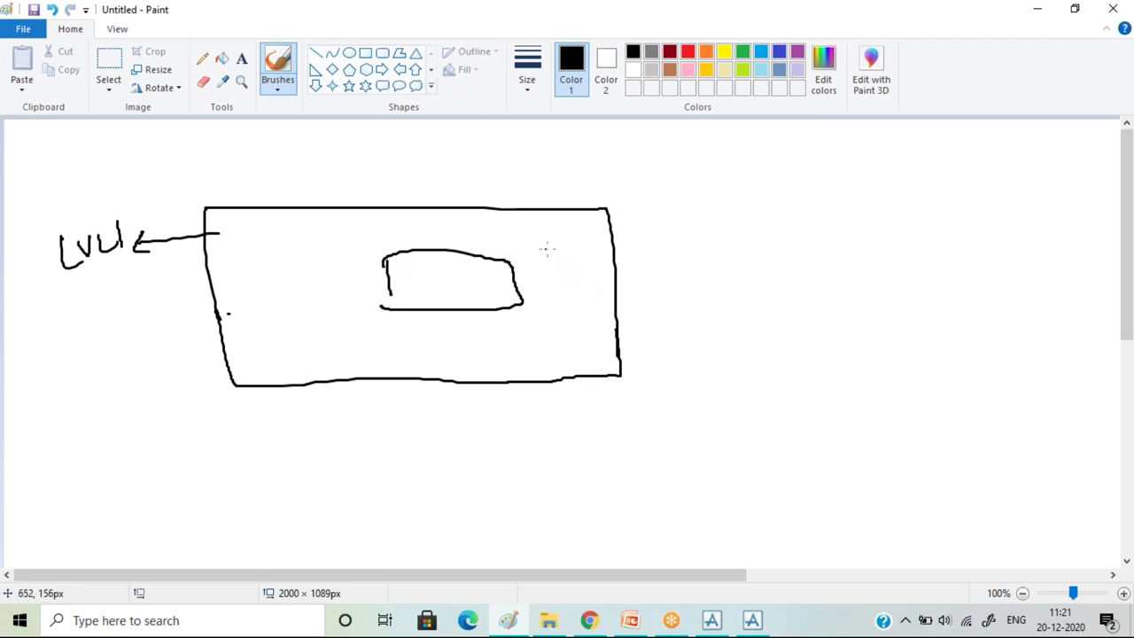
left_click_drag(539, 235, 590, 281)
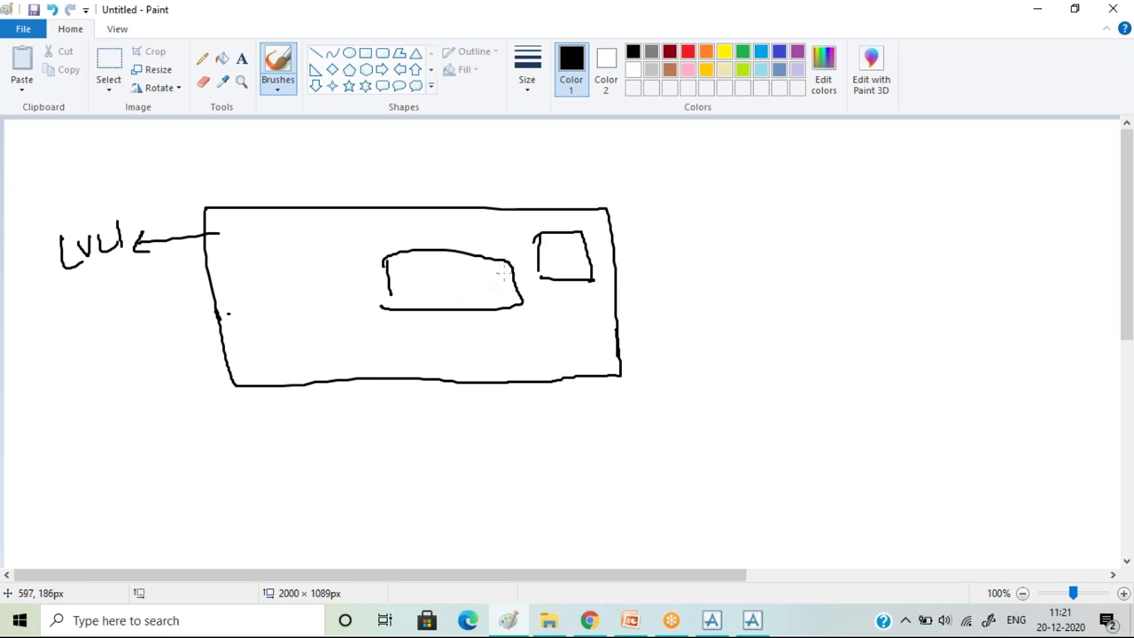
left_click_drag(511, 267, 590, 265)
mouse_move(521, 309)
left_mouse_down()
mouse_move(603, 256)
mouse_move(565, 290)
left_mouse_up()
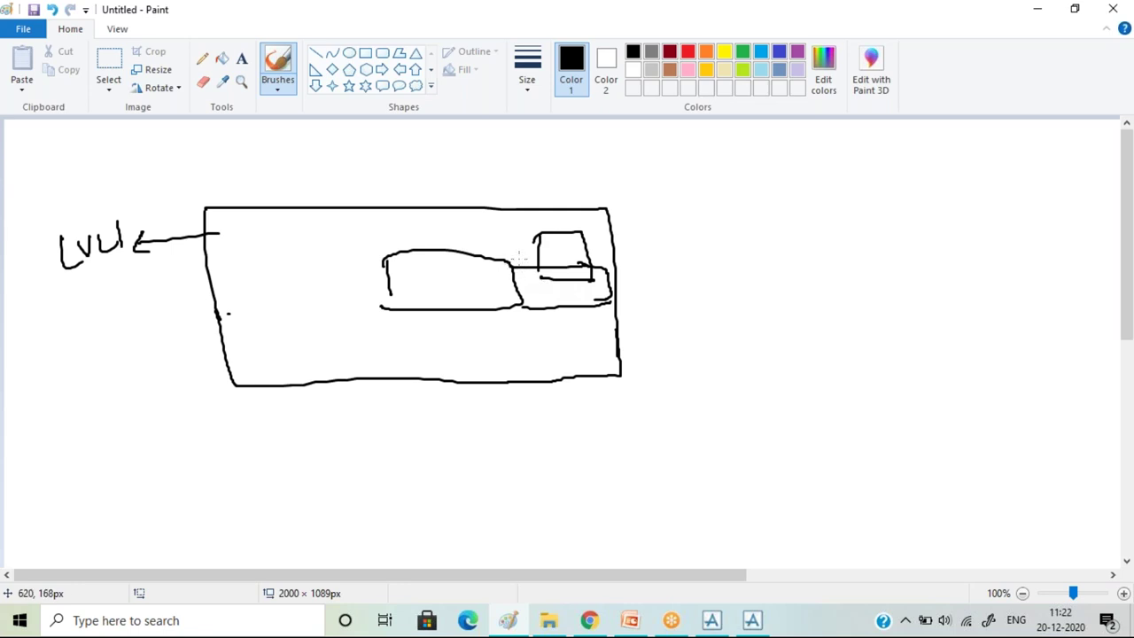
Add a crossed line below the inner shapes, then discard the sketch unsaved for a blank canvas.
left_click_drag(528, 315, 543, 366)
left_click_drag(606, 326, 609, 351)
mouse_move(526, 344)
left_mouse_down()
mouse_move(622, 331)
mouse_move(547, 336)
left_mouse_up()
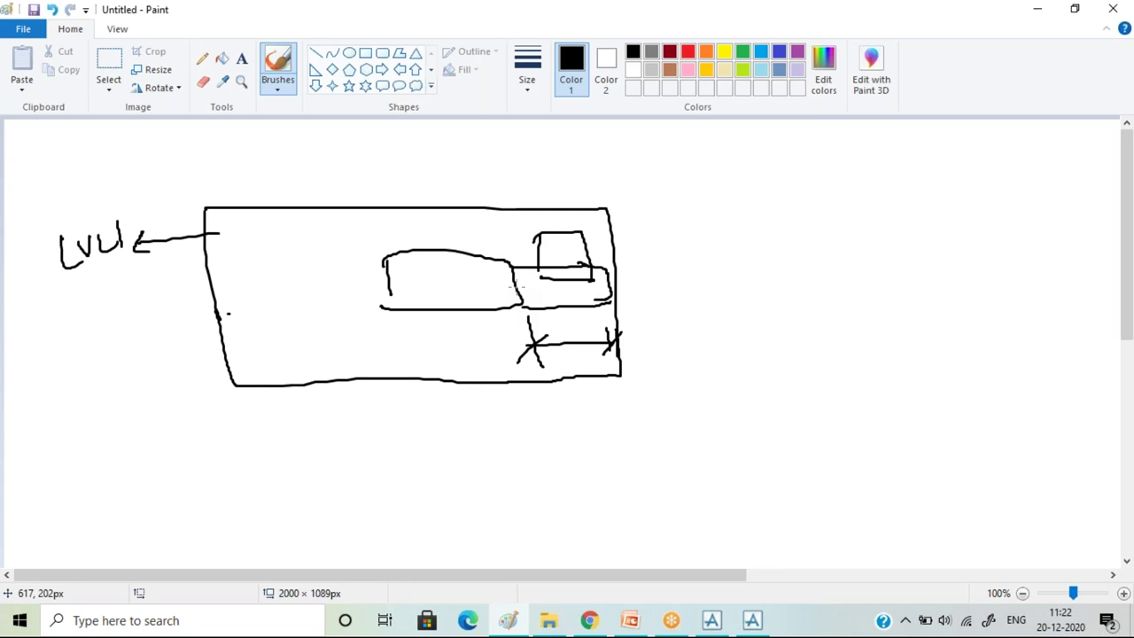
key("alt+F4")
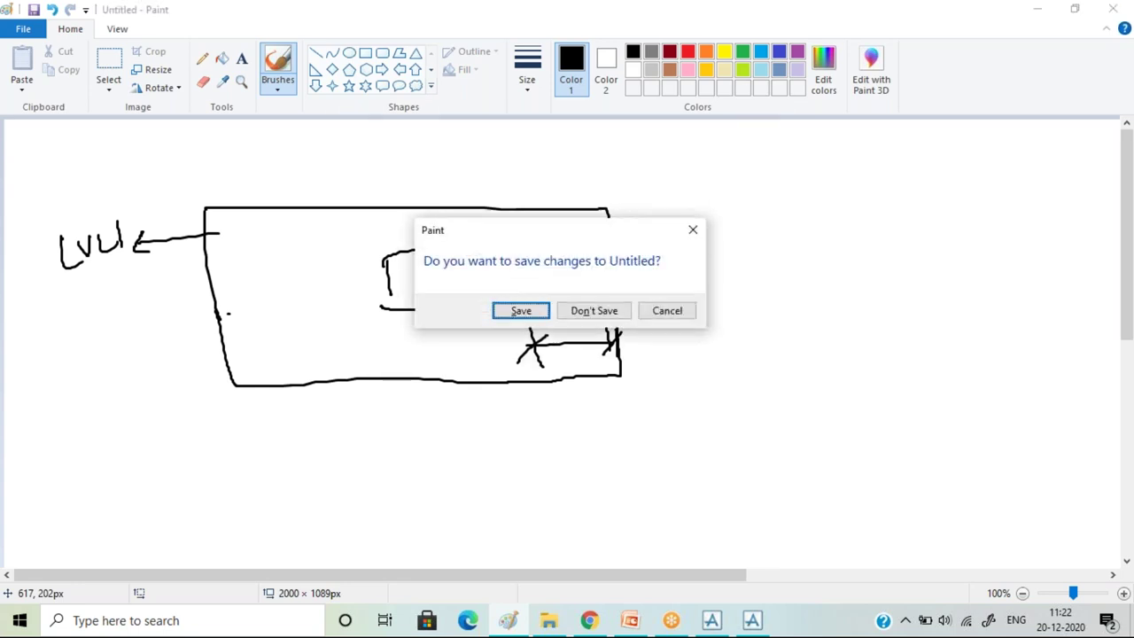
left_click(584, 312)
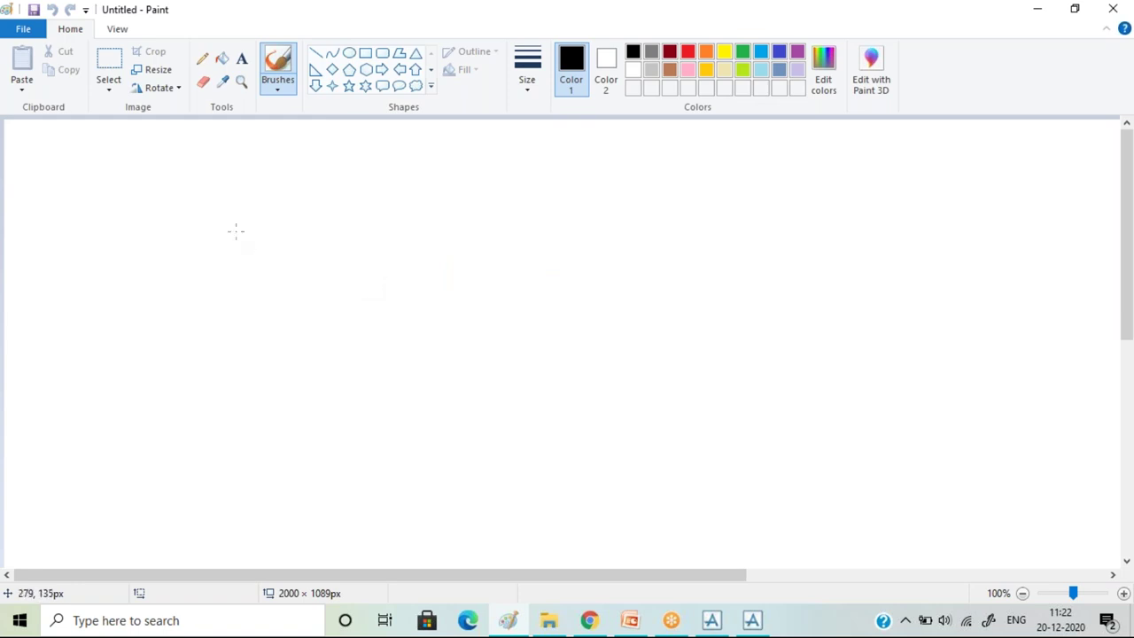
Draw three vertical posts with small boxes at their bases and join their tops.
left_click_drag(244, 200, 235, 376)
left_click_drag(535, 205, 507, 376)
mouse_move(208, 372)
left_mouse_down()
mouse_move(202, 364)
mouse_move(255, 393)
mouse_move(235, 386)
left_mouse_up()
mouse_move(505, 370)
left_mouse_down()
mouse_move(503, 390)
mouse_move(474, 396)
mouse_move(519, 404)
left_mouse_up()
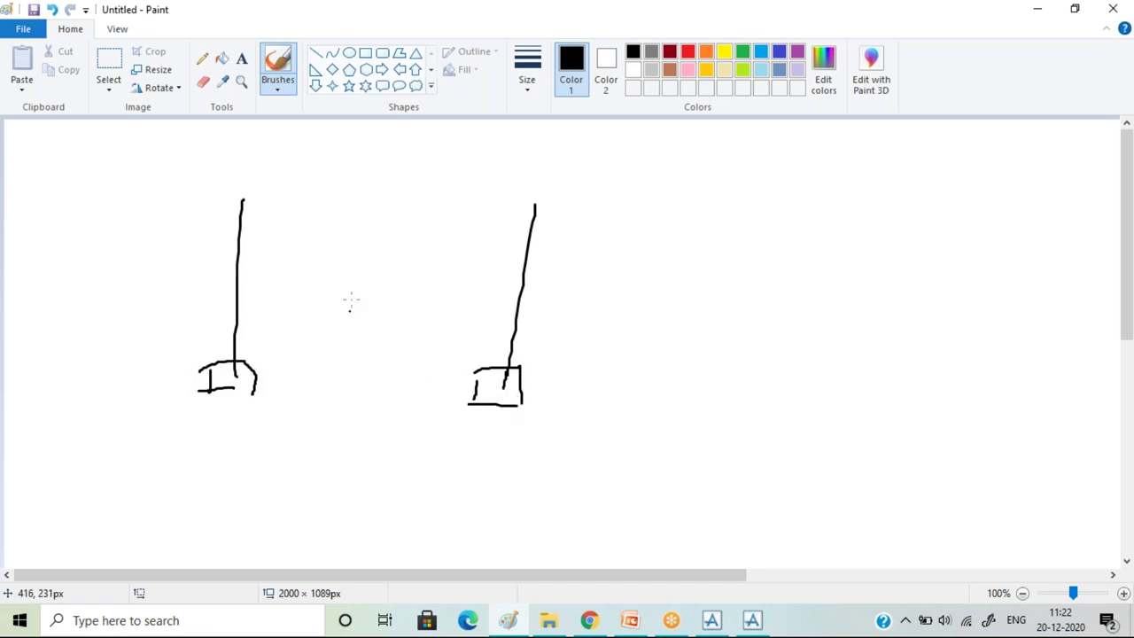
mouse_move(333, 200)
left_mouse_down()
mouse_move(322, 364)
mouse_move(346, 330)
left_mouse_up()
left_click_drag(302, 361, 302, 382)
left_click_drag(349, 332, 349, 377)
left_click_drag(303, 381, 359, 372)
mouse_move(240, 202)
left_mouse_down()
mouse_move(340, 184)
mouse_move(330, 217)
mouse_move(387, 198)
mouse_move(542, 227)
left_mouse_up()
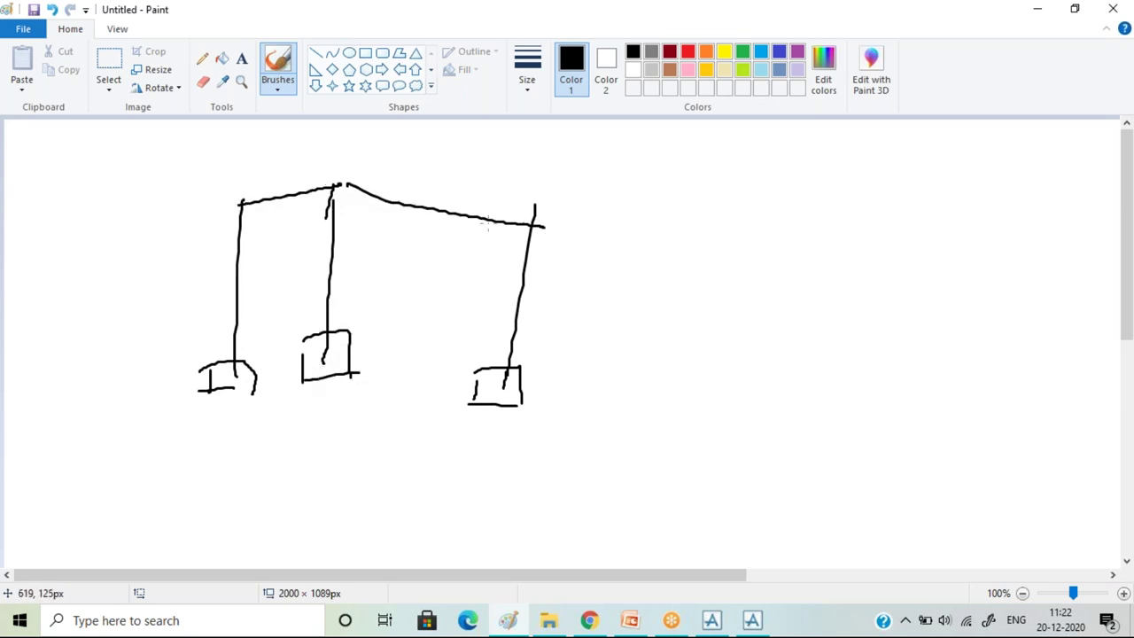
Add a diagonal line to a short post with a box, plus two more boxes below.
mouse_move(229, 200)
left_mouse_down()
mouse_move(433, 289)
mouse_move(429, 399)
mouse_move(405, 416)
left_mouse_up()
left_click_drag(407, 369, 422, 363)
left_click_drag(423, 363, 432, 414)
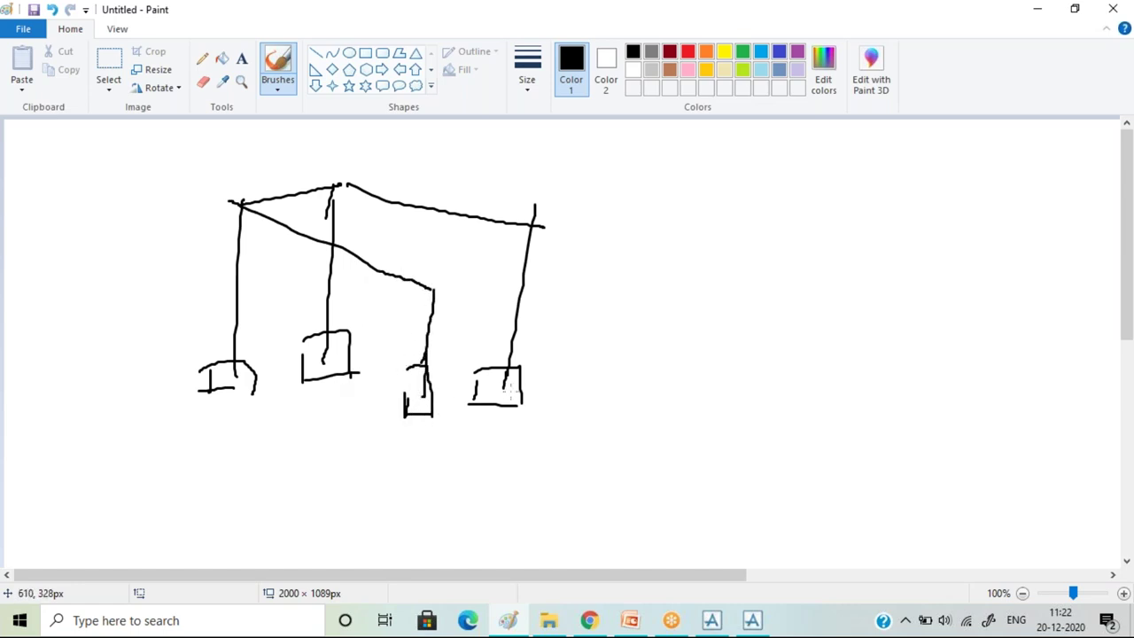
mouse_move(450, 396)
left_mouse_down()
mouse_move(452, 447)
mouse_move(468, 445)
left_mouse_up()
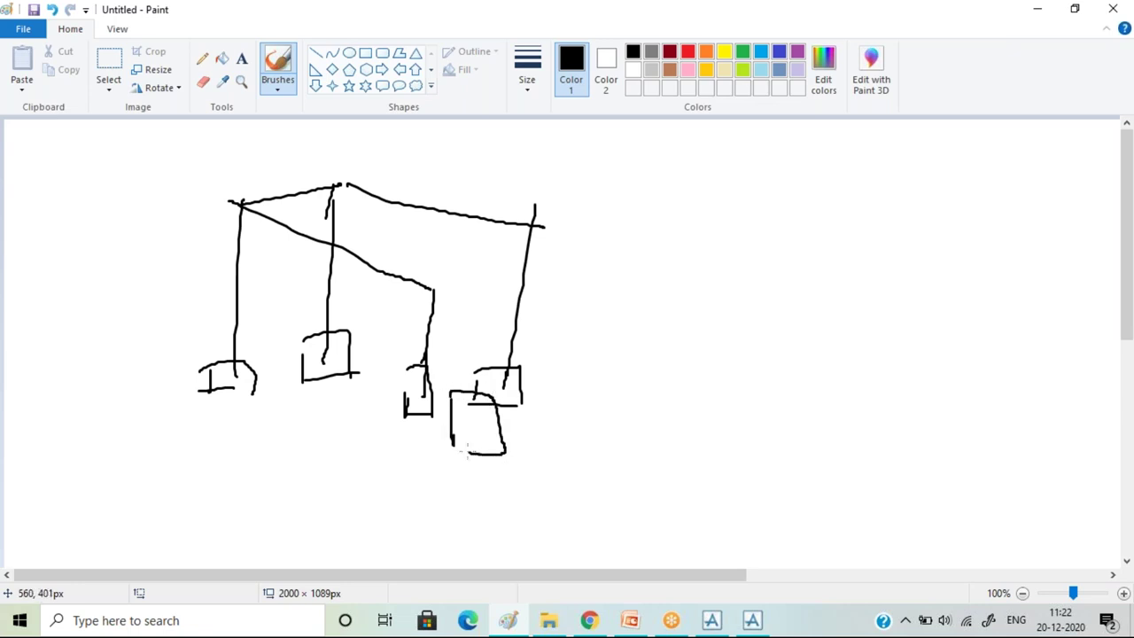
left_click_drag(529, 406, 535, 458)
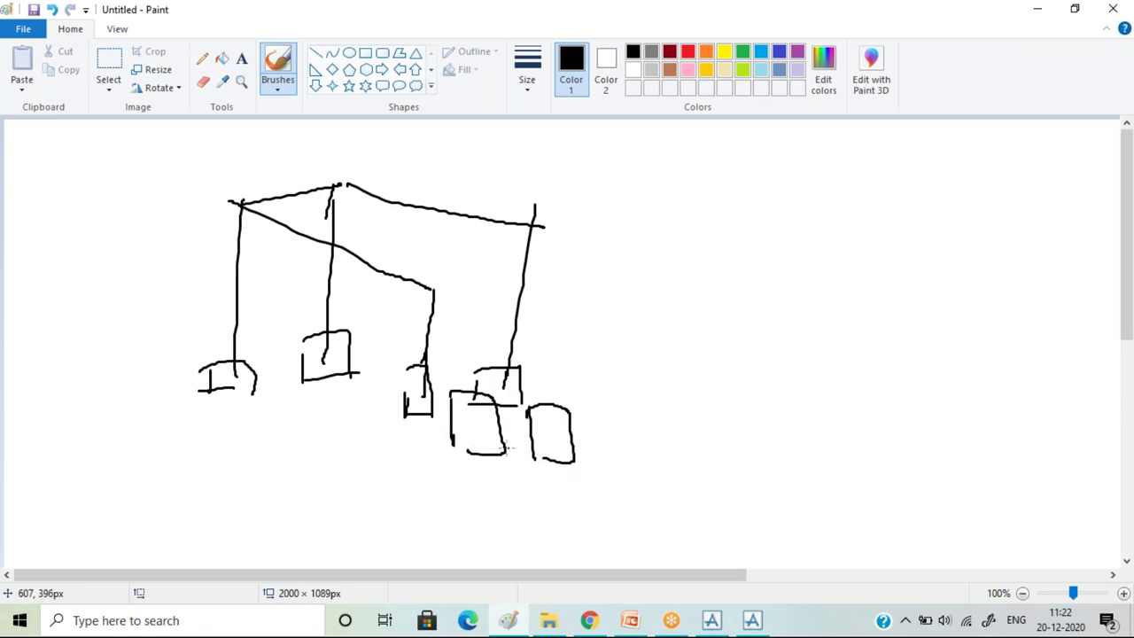
Draw two arrows to handwritten 'Pump' labels and a curved arrow up to 'Rotary'.
mouse_move(481, 431)
left_mouse_down()
mouse_move(530, 507)
mouse_move(564, 487)
mouse_move(602, 509)
mouse_move(625, 498)
left_mouse_up()
left_click_drag(634, 542, 635, 489)
mouse_move(560, 438)
left_mouse_down()
mouse_move(655, 413)
mouse_move(701, 443)
left_mouse_up()
left_click_drag(713, 477, 723, 433)
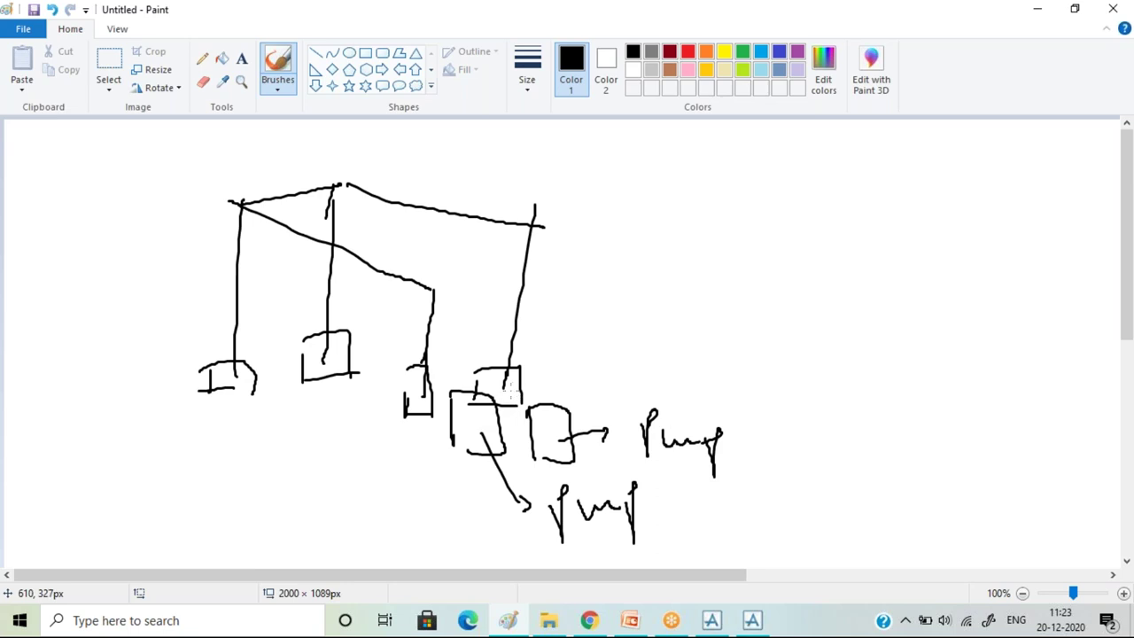
mouse_move(523, 389)
left_mouse_down()
mouse_move(597, 302)
mouse_move(632, 307)
left_mouse_up()
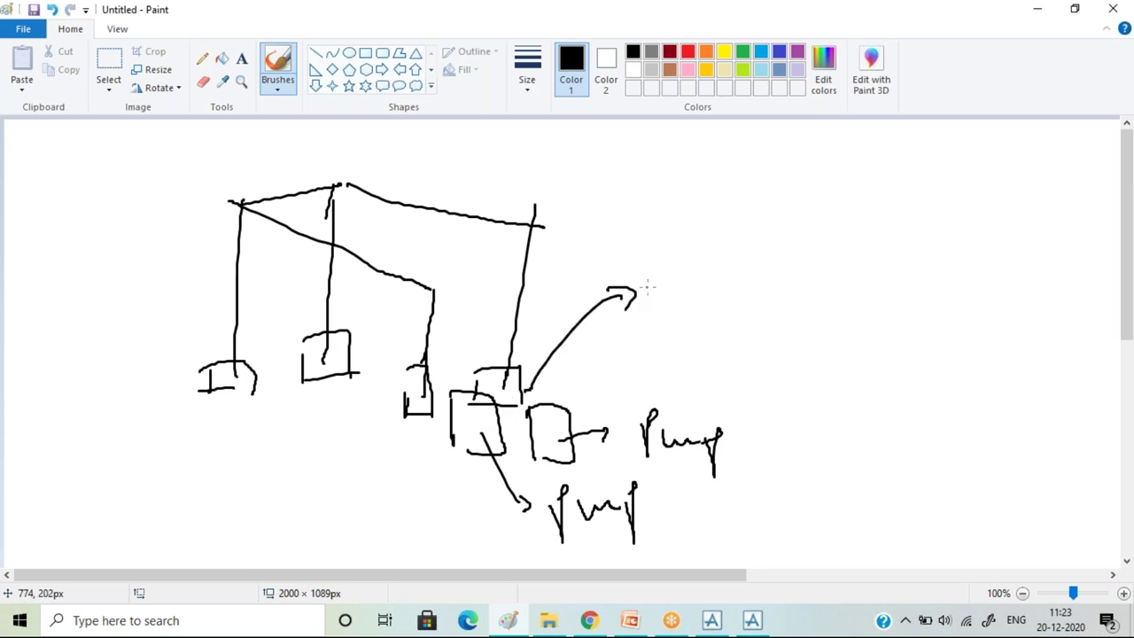
mouse_move(633, 206)
left_mouse_down()
mouse_move(634, 265)
mouse_move(662, 233)
mouse_move(686, 243)
left_mouse_up()
mouse_move(688, 234)
left_mouse_down()
mouse_move(718, 225)
mouse_move(742, 238)
mouse_move(756, 225)
left_mouse_up()
Finish the word 'Rotary', underline it and circle it.
left_click_drag(759, 225, 771, 276)
left_click_drag(666, 280, 752, 264)
left_click_drag(638, 189, 645, 195)
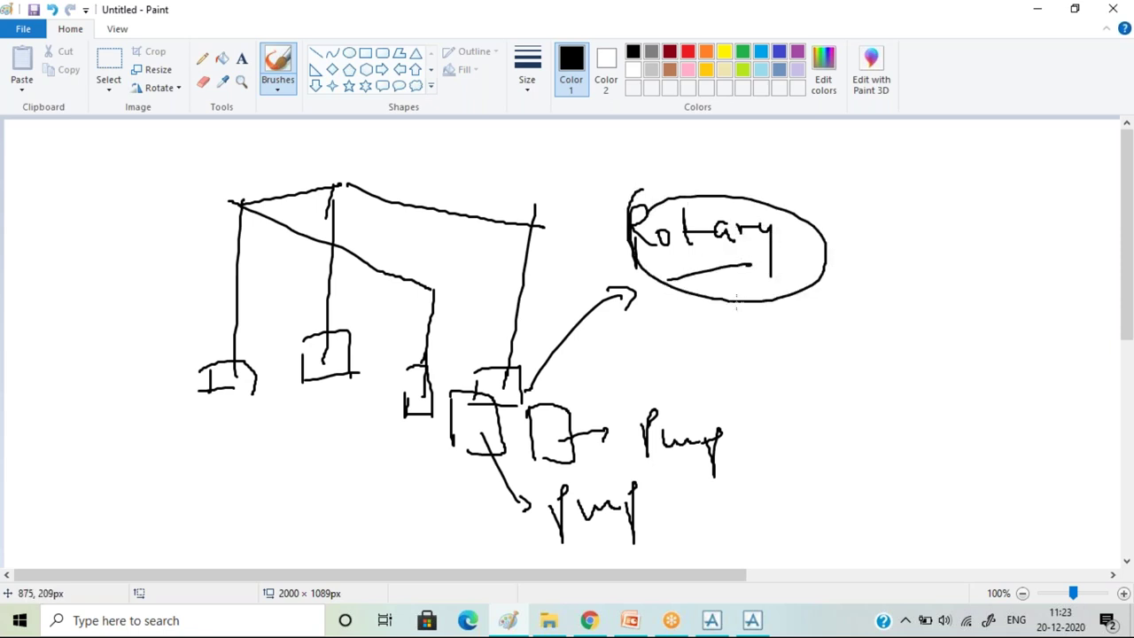
Draw arrows from Rotary down to handwritten 'Toru' and 'Vibrat' notes, and a small box near the beam.
left_click(744, 303)
mouse_move(735, 285)
left_mouse_down()
mouse_move(760, 347)
mouse_move(719, 406)
left_mouse_up()
mouse_move(705, 341)
left_mouse_down()
mouse_move(726, 339)
mouse_move(728, 376)
left_mouse_up()
left_click_drag(740, 384, 780, 381)
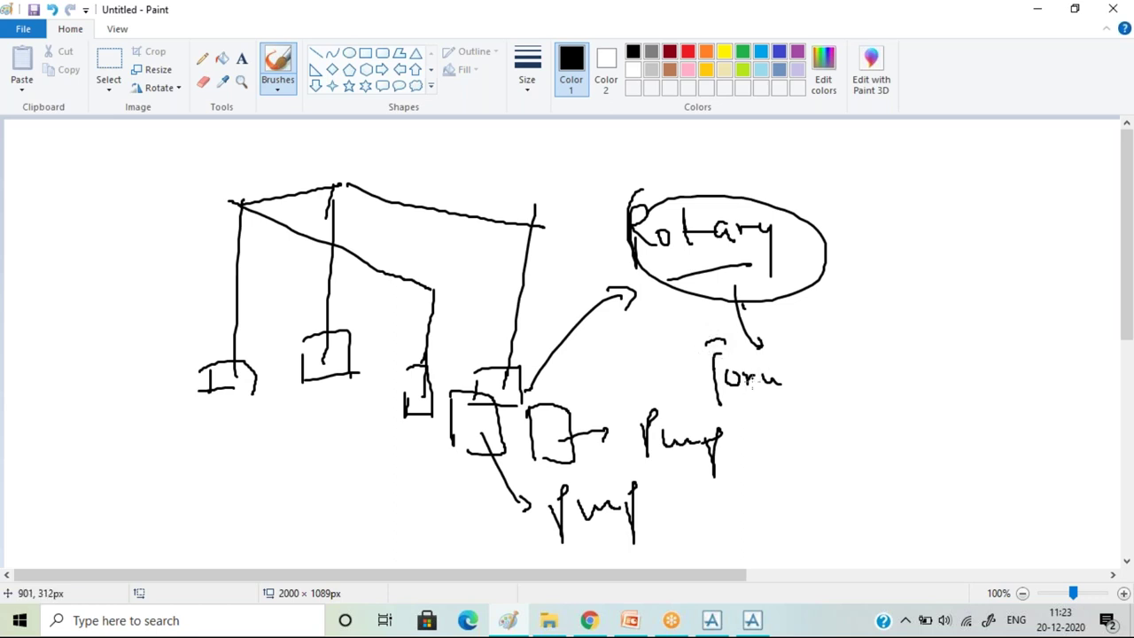
mouse_move(757, 404)
left_mouse_down()
mouse_move(787, 441)
mouse_move(783, 455)
left_mouse_up()
mouse_move(791, 461)
left_mouse_down()
mouse_move(795, 479)
mouse_move(854, 420)
mouse_move(862, 432)
left_mouse_up()
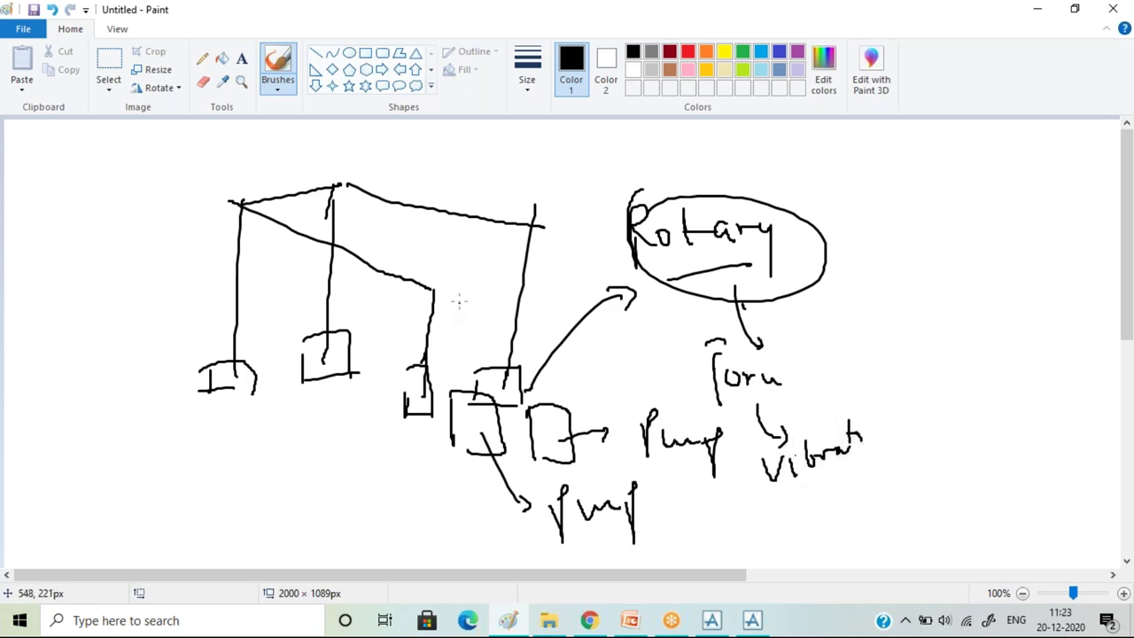
mouse_move(457, 235)
left_mouse_down()
mouse_move(462, 271)
mouse_move(501, 257)
left_mouse_up()
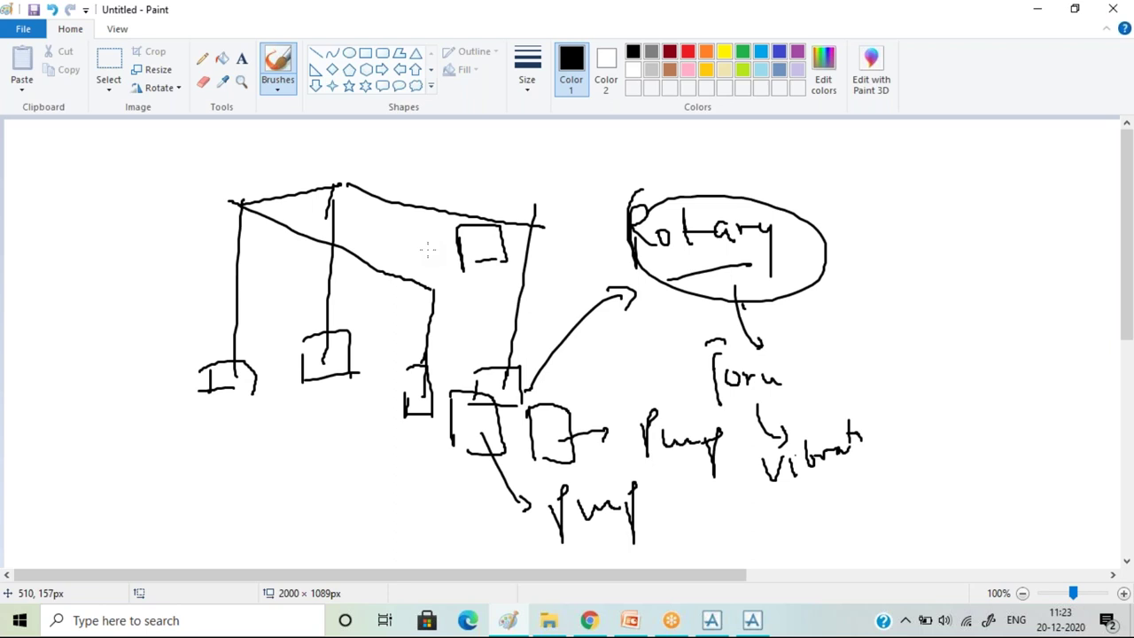
Line the frame up to the small box, add a crossed box on the left frame, and draw a tall left rectangle.
left_click_drag(430, 283, 513, 229)
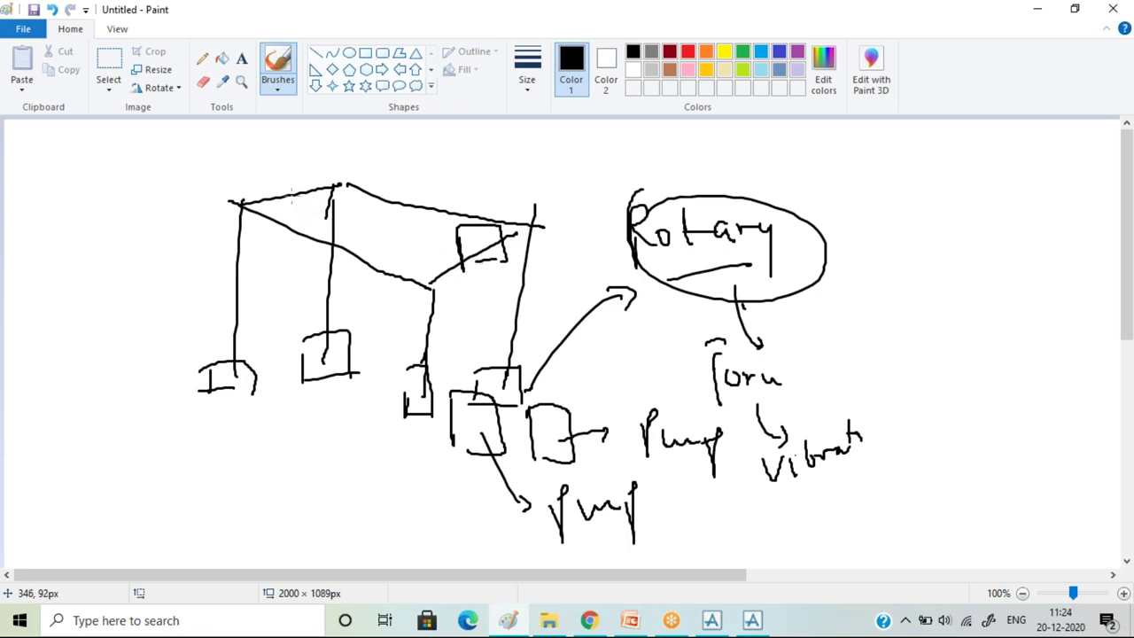
mouse_move(271, 182)
left_mouse_down()
mouse_move(328, 213)
mouse_move(338, 202)
left_mouse_up()
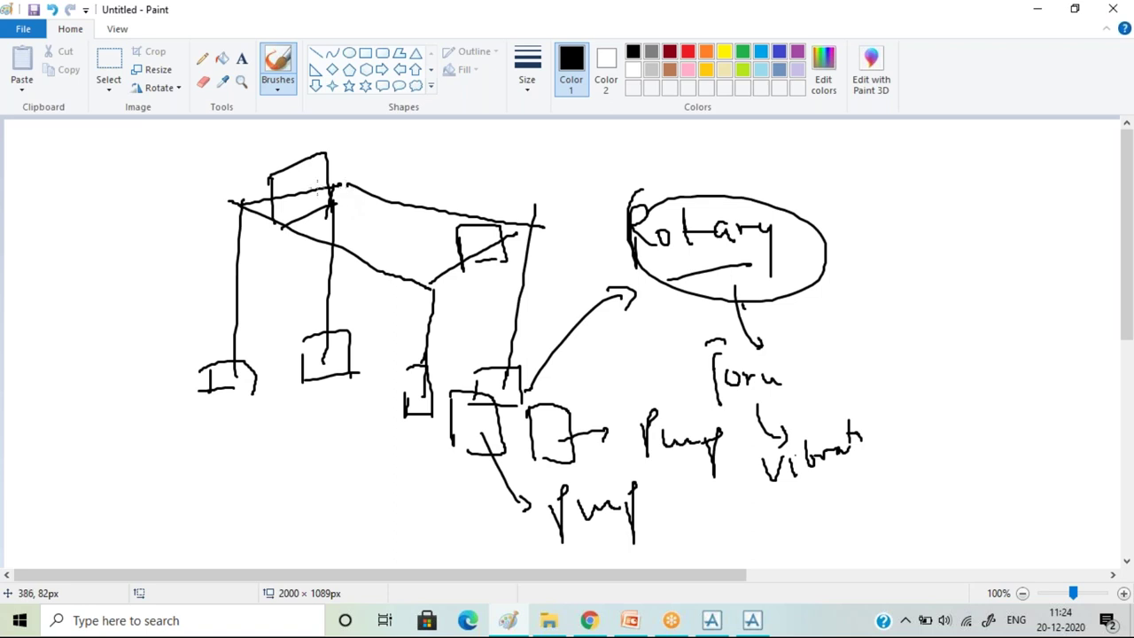
left_click_drag(63, 176, 60, 272)
left_click_drag(59, 177, 144, 324)
mouse_move(58, 266)
left_mouse_down()
mouse_move(129, 418)
mouse_move(146, 411)
left_mouse_up()
Close the tall rectangle and run horizontal lines from it across to the frame.
mouse_move(144, 319)
left_mouse_down()
mouse_move(151, 421)
mouse_move(121, 423)
left_mouse_up()
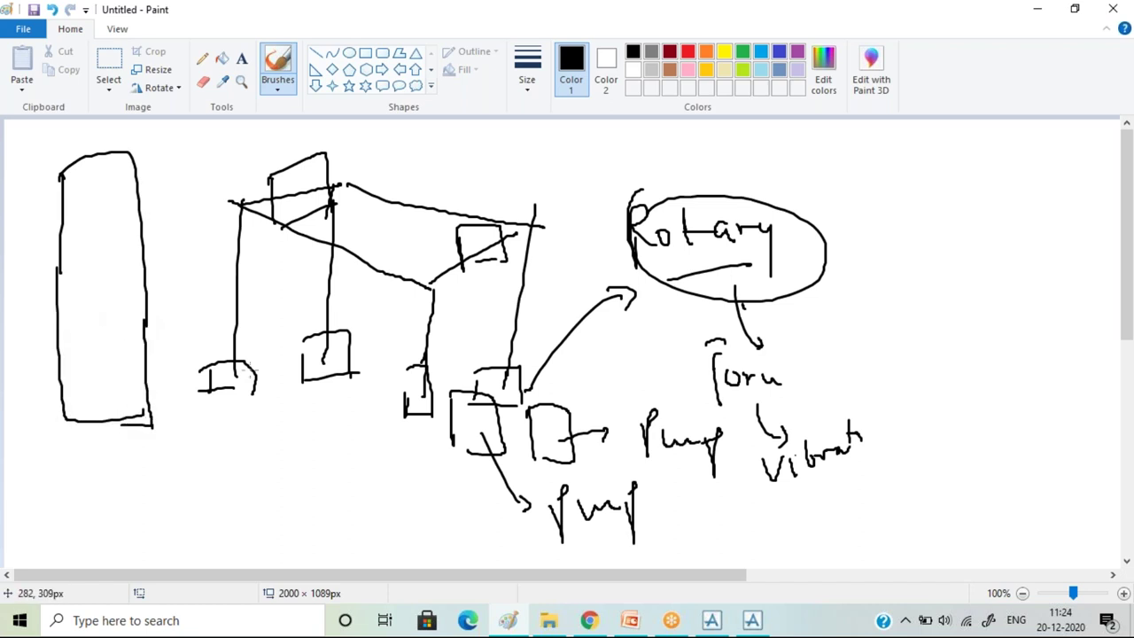
left_click_drag(222, 346, 235, 345)
left_click(260, 340)
left_click_drag(145, 273, 256, 323)
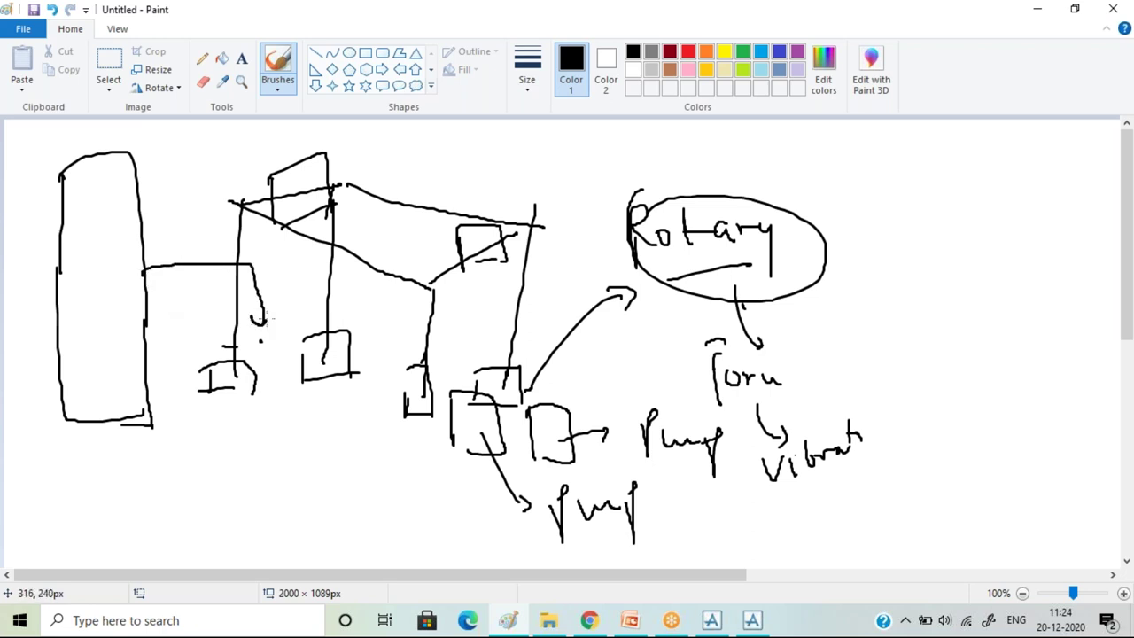
left_click_drag(114, 327, 304, 306)
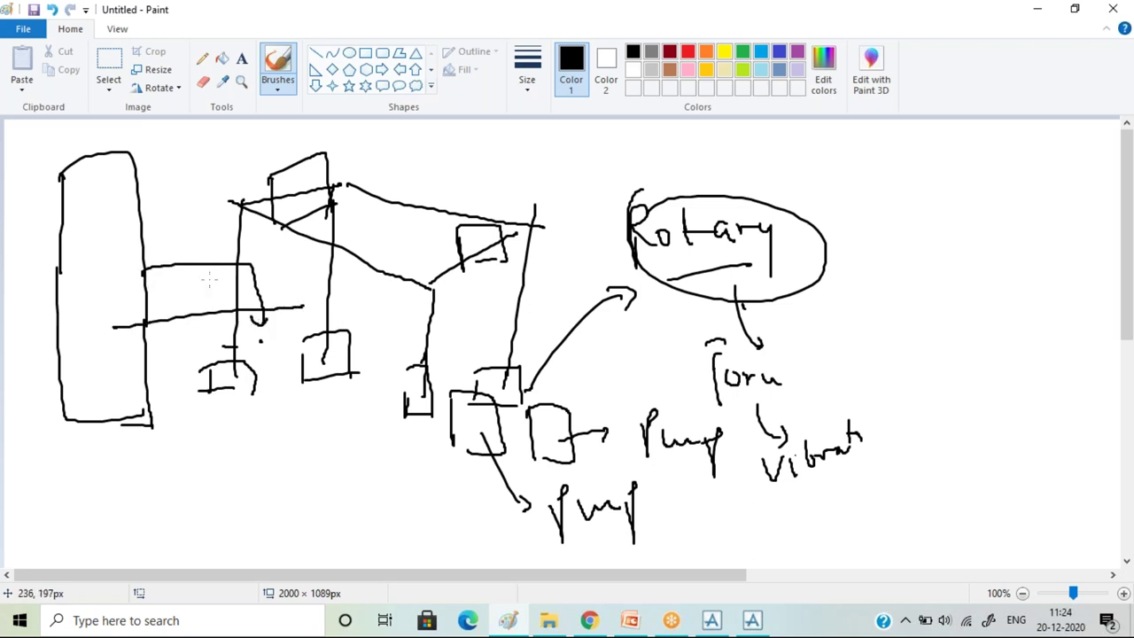
Add diagonal hook strokes, a zig-zag and small boxes between the rectangle and frame.
mouse_move(205, 245)
left_mouse_down()
mouse_move(187, 299)
mouse_move(209, 337)
left_mouse_up()
left_click_drag(198, 266, 218, 328)
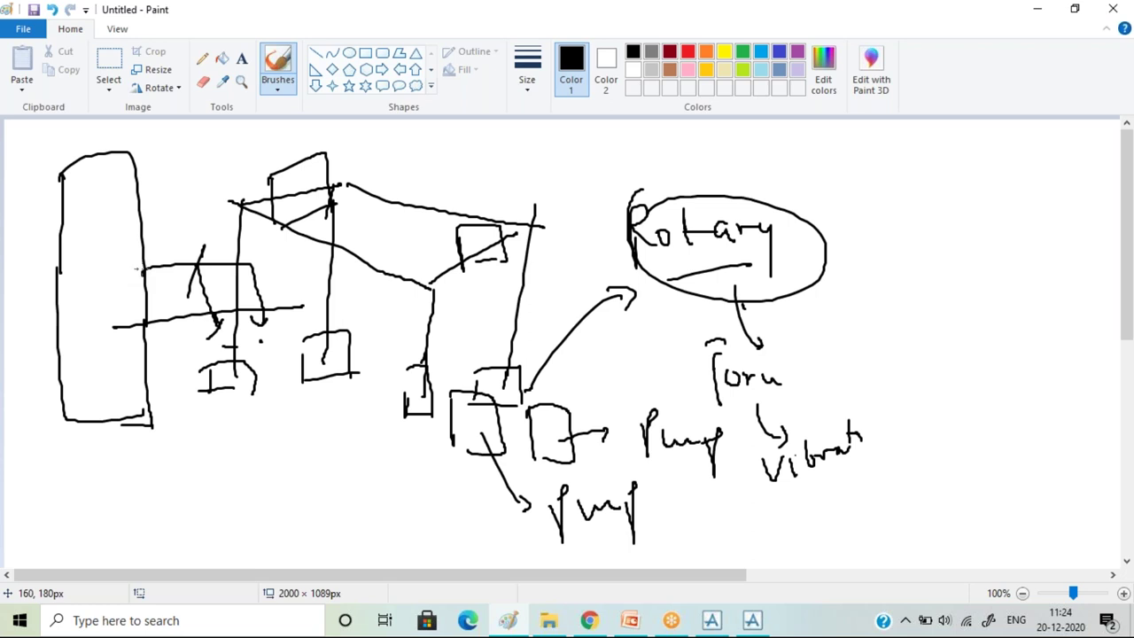
mouse_move(158, 267)
left_mouse_down()
mouse_move(177, 264)
mouse_move(179, 281)
left_mouse_up()
left_click_drag(255, 386, 297, 390)
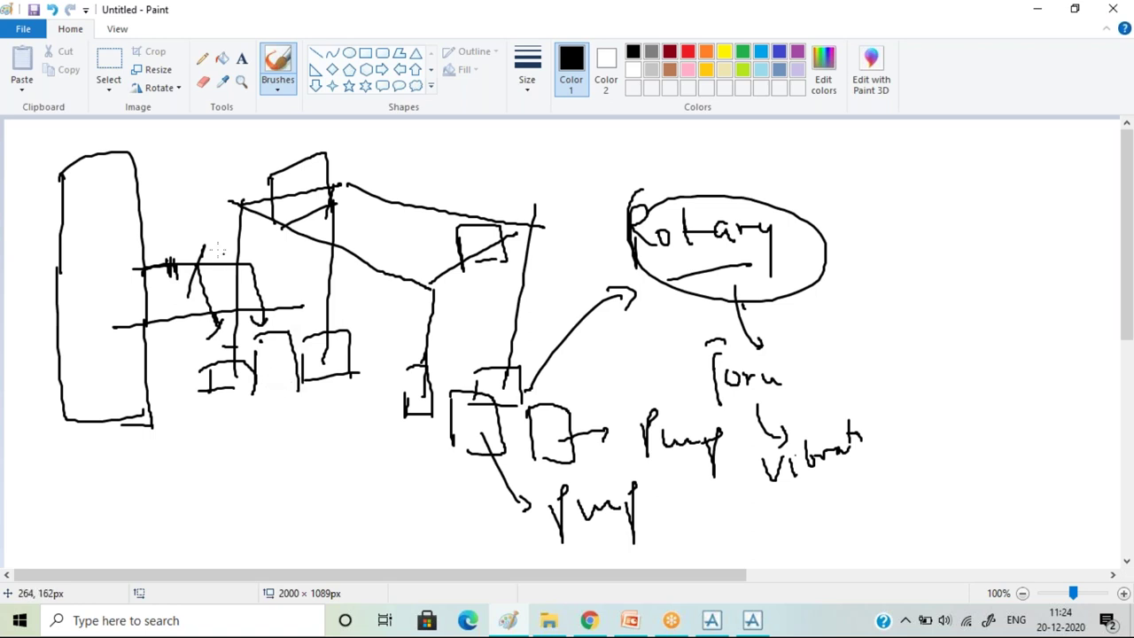
left_click_drag(205, 242, 263, 263)
left_click_drag(270, 324, 283, 320)
Discard the posts-and-pumps sketch unsaved to get a fresh blank canvas.
key("alt+F4")
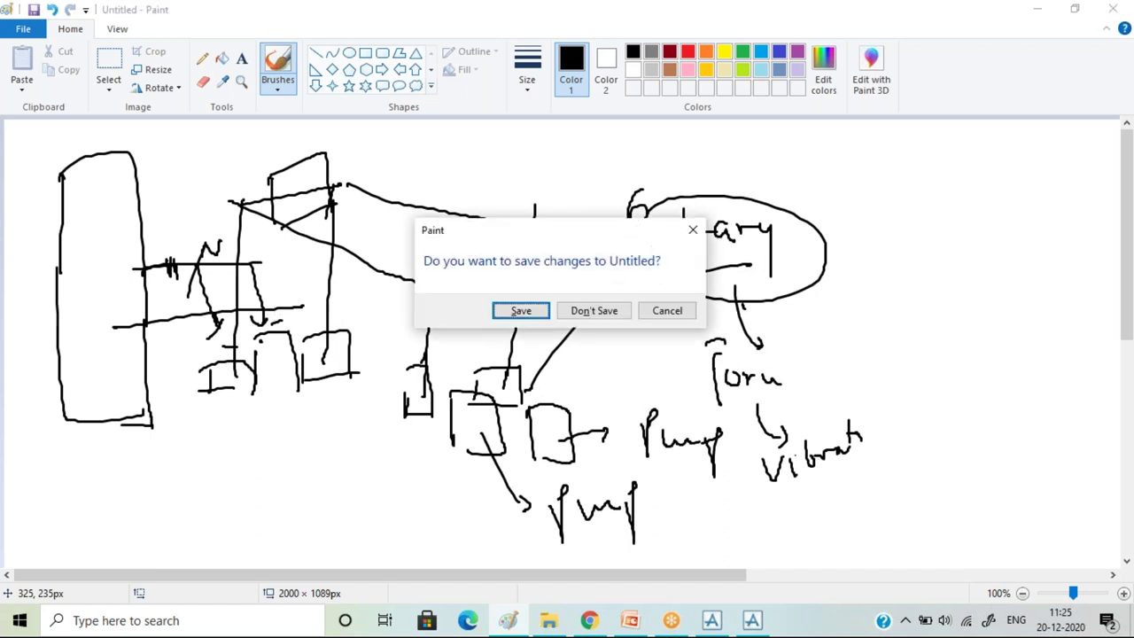
left_click(604, 310)
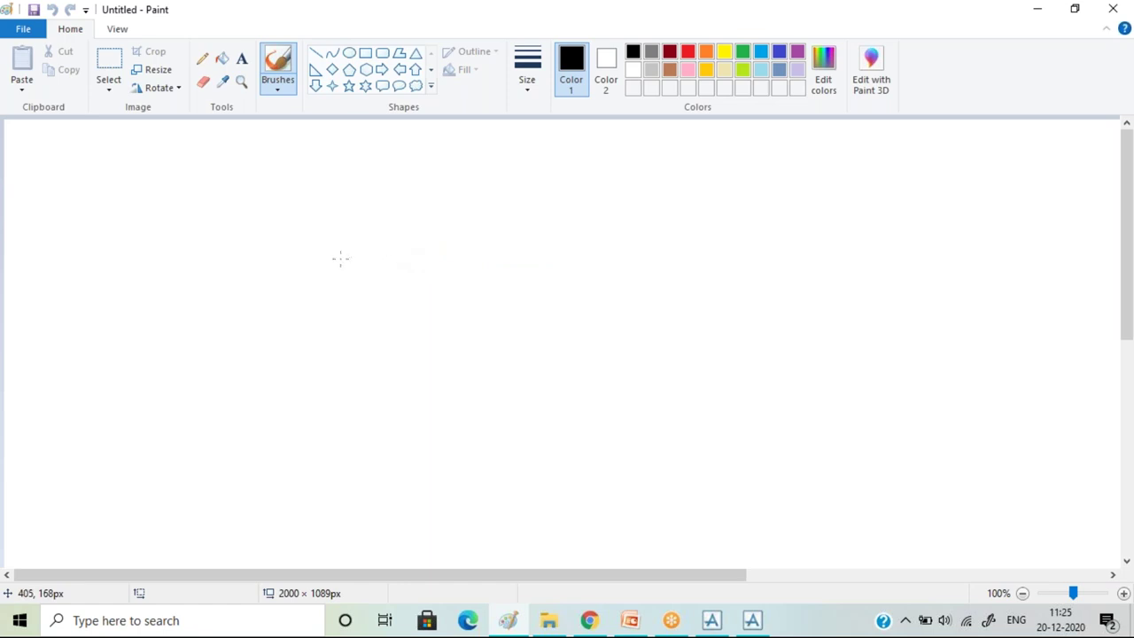
Freehand-draw a large box with two stacked circles inside and a short line from them.
left_click_drag(248, 245, 256, 359)
mouse_move(248, 243)
left_mouse_down()
mouse_move(618, 211)
mouse_move(652, 393)
left_mouse_up()
left_click_drag(249, 355, 266, 430)
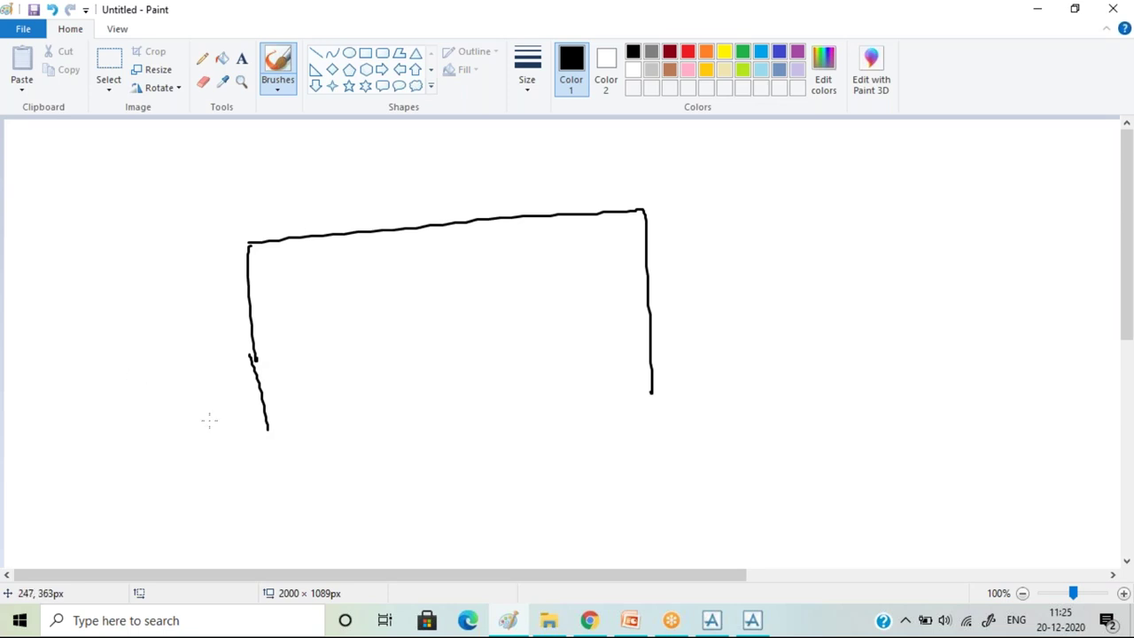
mouse_move(267, 436)
left_mouse_down()
mouse_move(588, 434)
mouse_move(653, 383)
left_mouse_up()
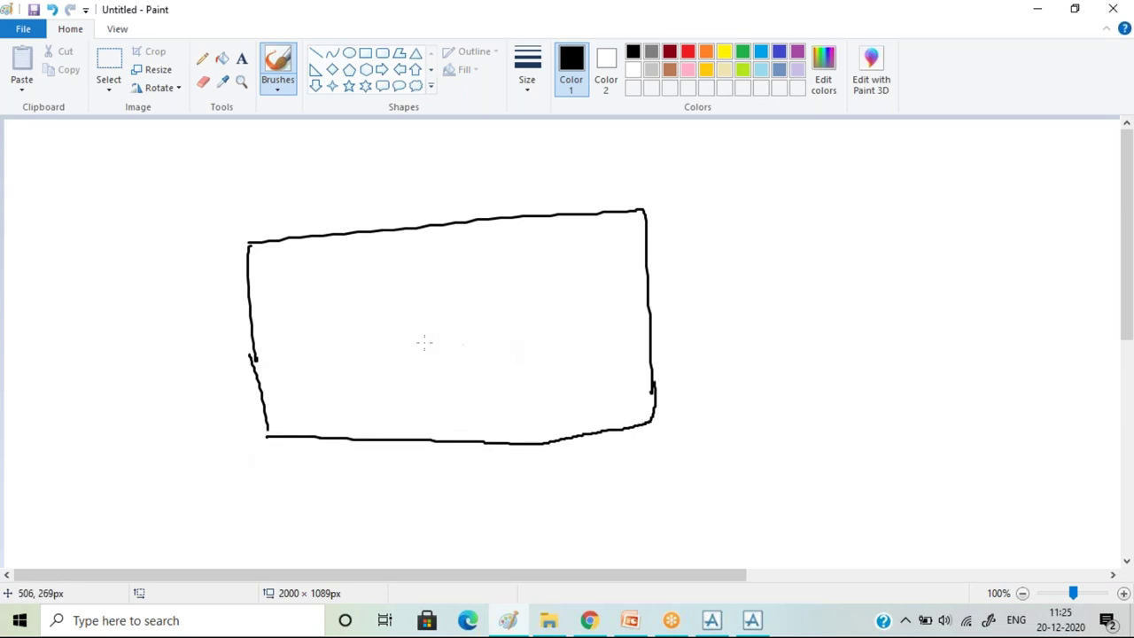
mouse_move(333, 335)
left_mouse_down()
mouse_move(359, 385)
mouse_move(346, 334)
left_mouse_up()
left_click_drag(320, 260, 322, 262)
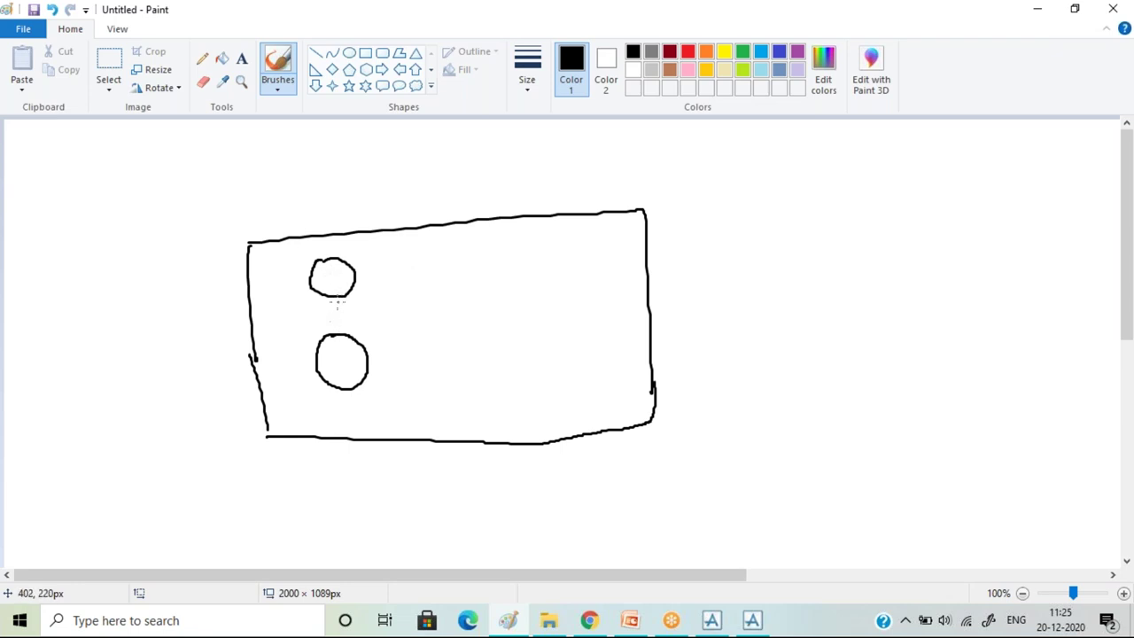
mouse_move(331, 296)
left_mouse_down()
mouse_move(333, 331)
mouse_move(348, 312)
mouse_move(383, 308)
left_mouse_up()
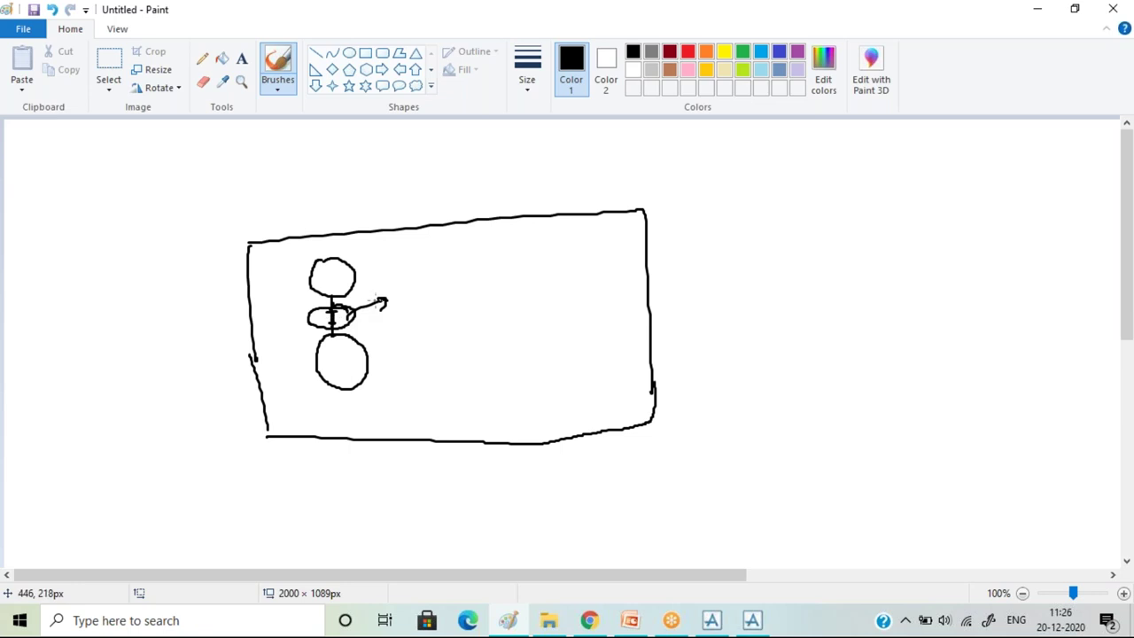
Handwrite and underline 'Transfer', ring it with an ellipse, and draw an arrow up to 'Shell'.
mouse_move(395, 287)
left_mouse_down()
mouse_move(427, 282)
mouse_move(415, 309)
left_mouse_up()
mouse_move(422, 303)
left_mouse_down()
mouse_move(468, 296)
mouse_move(483, 271)
mouse_move(489, 301)
mouse_move(534, 269)
left_mouse_up()
mouse_move(446, 317)
left_mouse_down()
mouse_move(511, 299)
mouse_move(461, 311)
left_mouse_up()
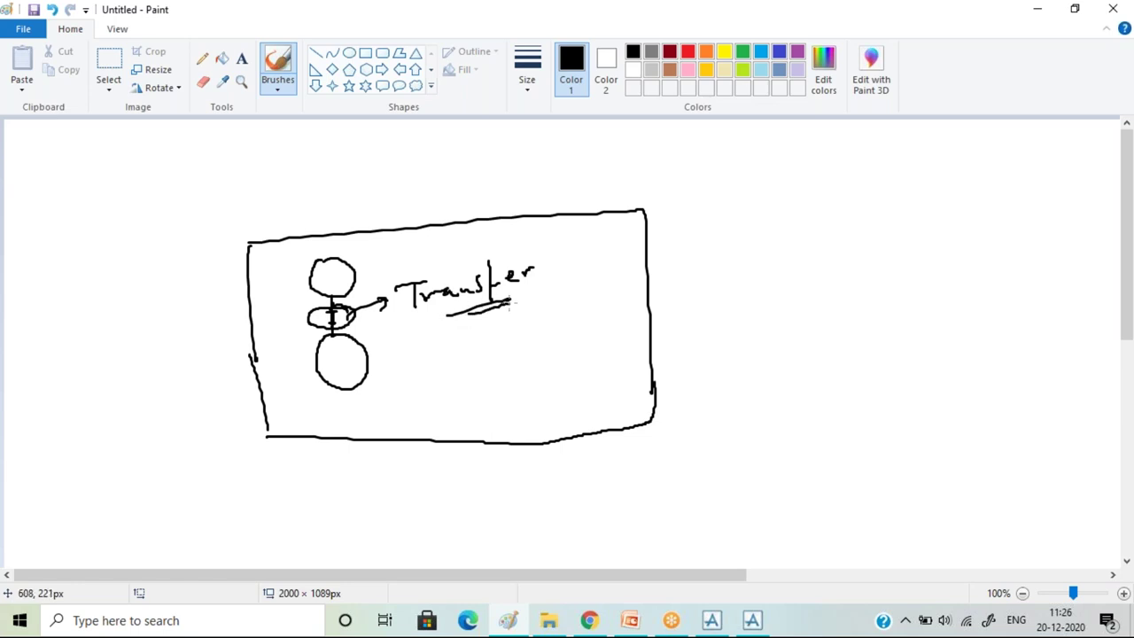
mouse_move(559, 270)
left_mouse_down()
mouse_move(397, 305)
mouse_move(509, 251)
left_mouse_up()
mouse_move(450, 276)
left_mouse_down()
mouse_move(473, 230)
mouse_move(537, 203)
left_mouse_up()
mouse_move(531, 190)
left_mouse_down()
mouse_move(575, 182)
mouse_move(584, 193)
left_mouse_up()
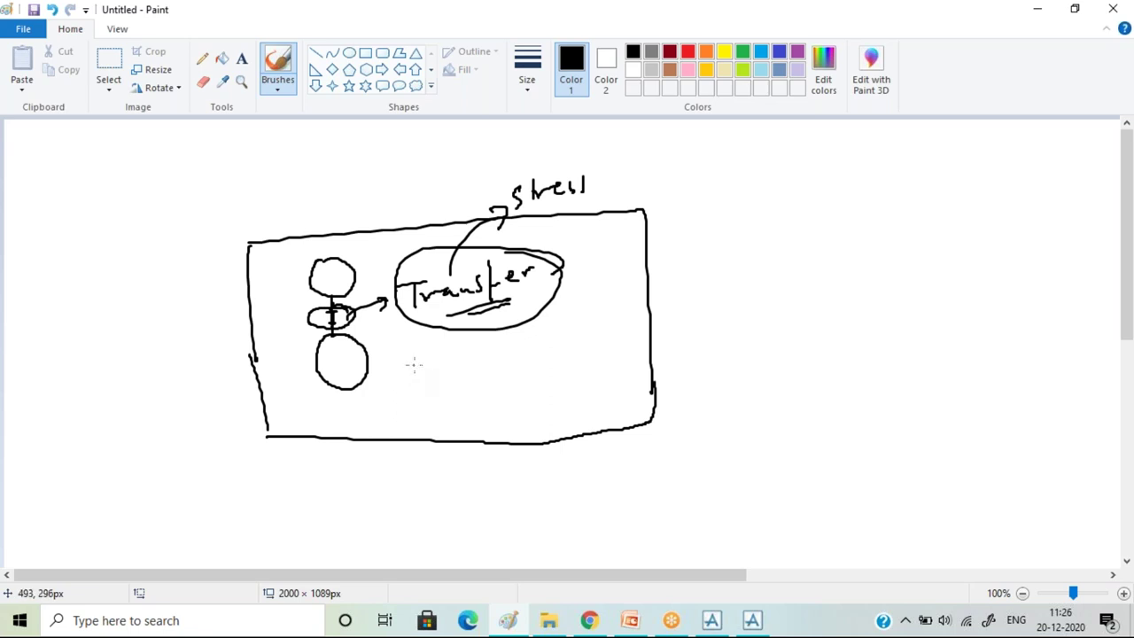
Draw an arrow below Transfer and handwrite 'Single Line' after it.
left_click_drag(416, 376, 510, 393)
left_click_drag(528, 372, 532, 405)
mouse_move(555, 379)
left_mouse_down()
mouse_move(552, 399)
mouse_move(595, 374)
mouse_move(588, 425)
left_mouse_up()
left_click(555, 367)
mouse_move(605, 324)
left_mouse_down()
mouse_move(606, 349)
mouse_move(655, 348)
left_mouse_up()
mouse_move(668, 303)
left_mouse_down()
mouse_move(694, 356)
mouse_move(735, 347)
left_mouse_up()
left_click(707, 329)
left_click_drag(737, 337, 751, 350)
mouse_move(684, 384)
left_mouse_down()
mouse_move(673, 415)
mouse_move(715, 386)
left_mouse_up()
left_click_drag(719, 389, 739, 400)
Write and underline 'study', enclose 'Single Line study' in a large ellipse, and add a stroke by the box.
mouse_move(761, 362)
left_mouse_down()
mouse_move(751, 386)
mouse_move(785, 390)
left_mouse_up()
left_click_drag(792, 373, 783, 434)
left_click_drag(715, 442, 757, 436)
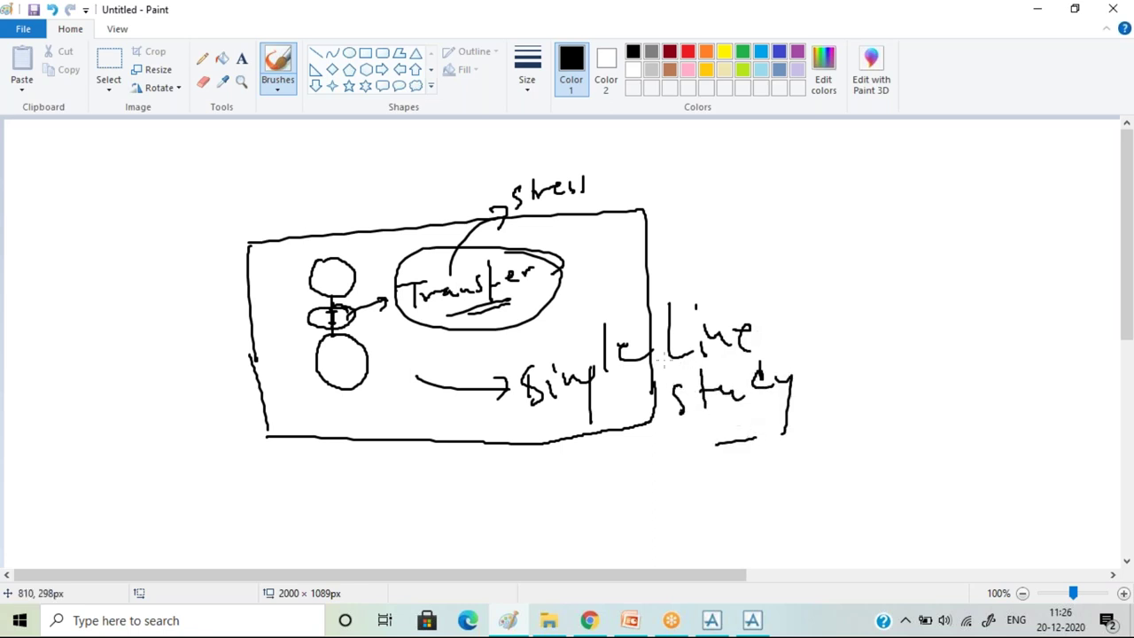
left_click_drag(775, 342, 788, 430)
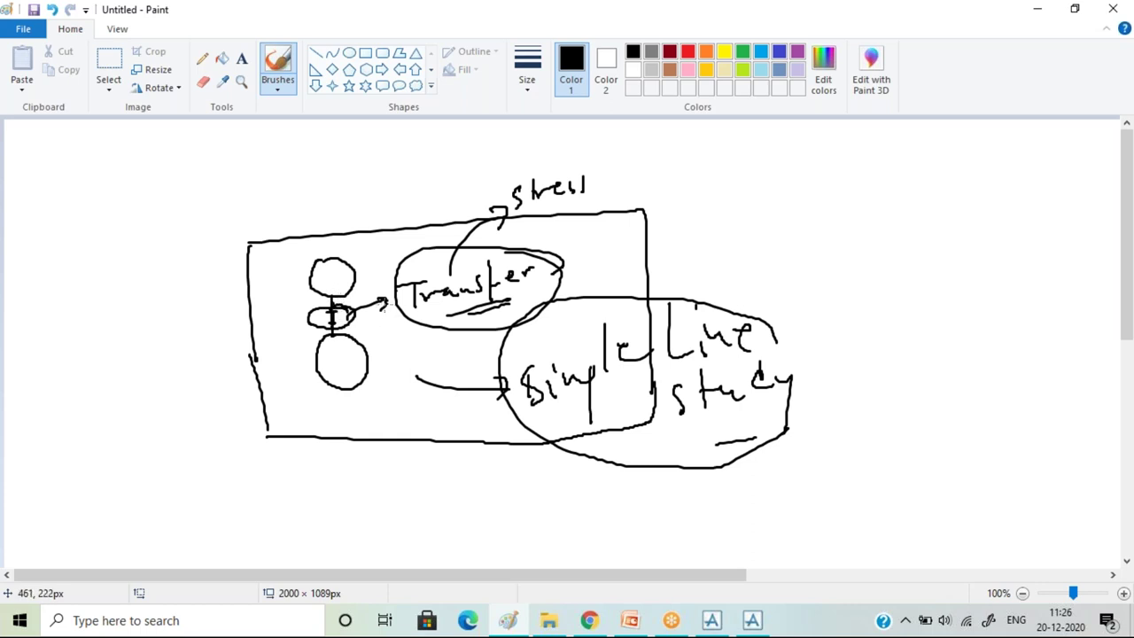
left_click_drag(391, 303, 365, 301)
Sketch a flanged pipe running into the box at top-left, with an arrow toward B.
mouse_move(67, 176)
left_mouse_down()
mouse_move(112, 170)
mouse_move(111, 181)
mouse_move(165, 162)
mouse_move(169, 231)
mouse_move(242, 265)
left_mouse_up()
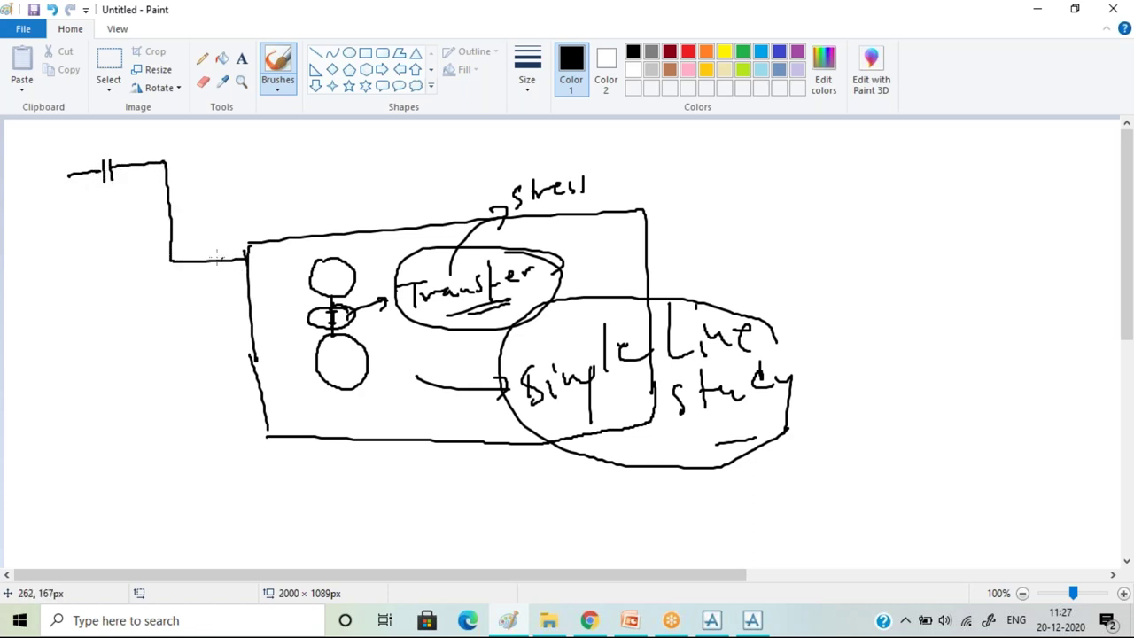
left_click_drag(197, 193, 250, 181)
mouse_move(244, 171)
left_mouse_down()
mouse_move(252, 190)
mouse_move(283, 161)
mouse_move(280, 188)
left_mouse_up()
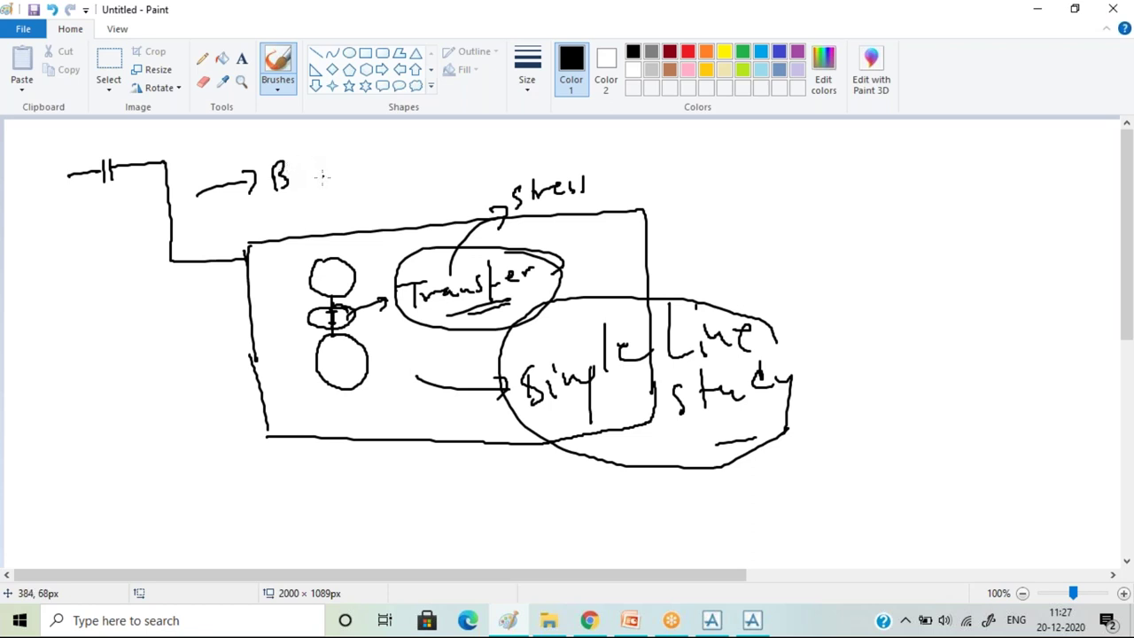
Write a circled B, then 'Elbow' with an arrow to 'Spool'.
left_click_drag(291, 155, 282, 147)
mouse_move(360, 150)
left_mouse_down()
mouse_move(354, 196)
mouse_move(387, 183)
left_mouse_up()
mouse_move(398, 129)
left_mouse_down()
mouse_move(390, 172)
mouse_move(447, 150)
mouse_move(496, 155)
left_mouse_up()
left_click_drag(487, 143, 489, 163)
mouse_move(529, 123)
left_mouse_down()
mouse_move(520, 154)
mouse_move(559, 131)
mouse_move(608, 158)
left_mouse_up()
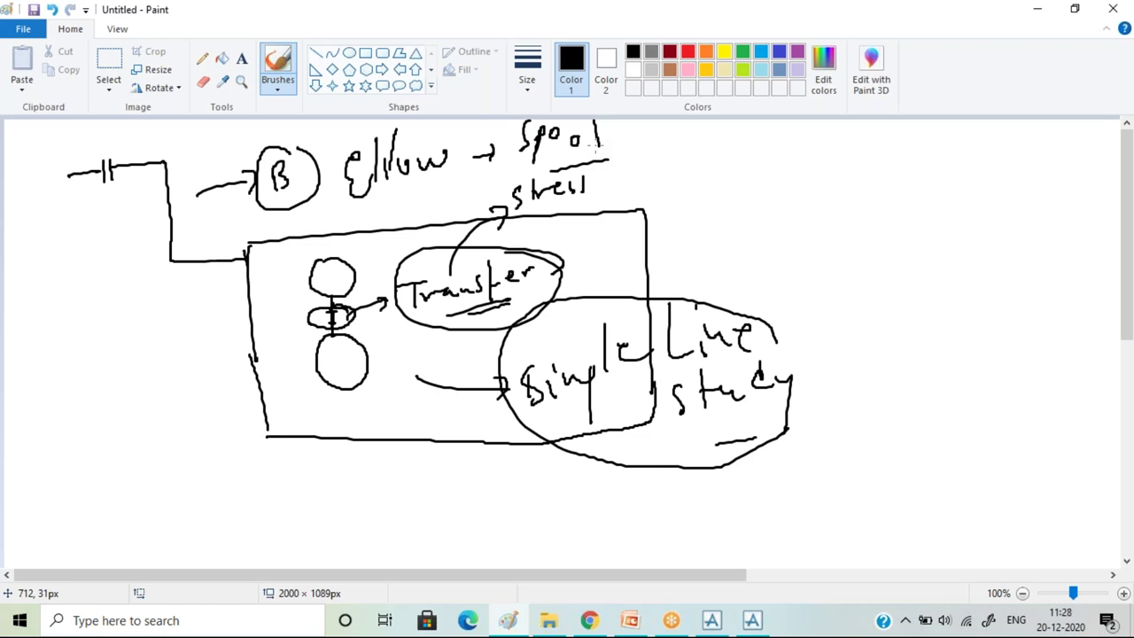
Add an arrow to a circled 'Min', then a downward arrow to an underlined 'Cost'.
left_click_drag(634, 175, 653, 176)
mouse_move(677, 136)
left_mouse_down()
mouse_move(678, 170)
mouse_move(752, 152)
mouse_move(765, 177)
mouse_move(776, 149)
left_mouse_up()
mouse_move(742, 193)
left_mouse_down()
mouse_move(740, 223)
mouse_move(748, 212)
left_mouse_up()
mouse_move(709, 239)
left_mouse_down()
mouse_move(701, 255)
mouse_move(739, 257)
left_mouse_up()
left_click_drag(744, 239, 767, 230)
left_click_drag(735, 266, 760, 263)
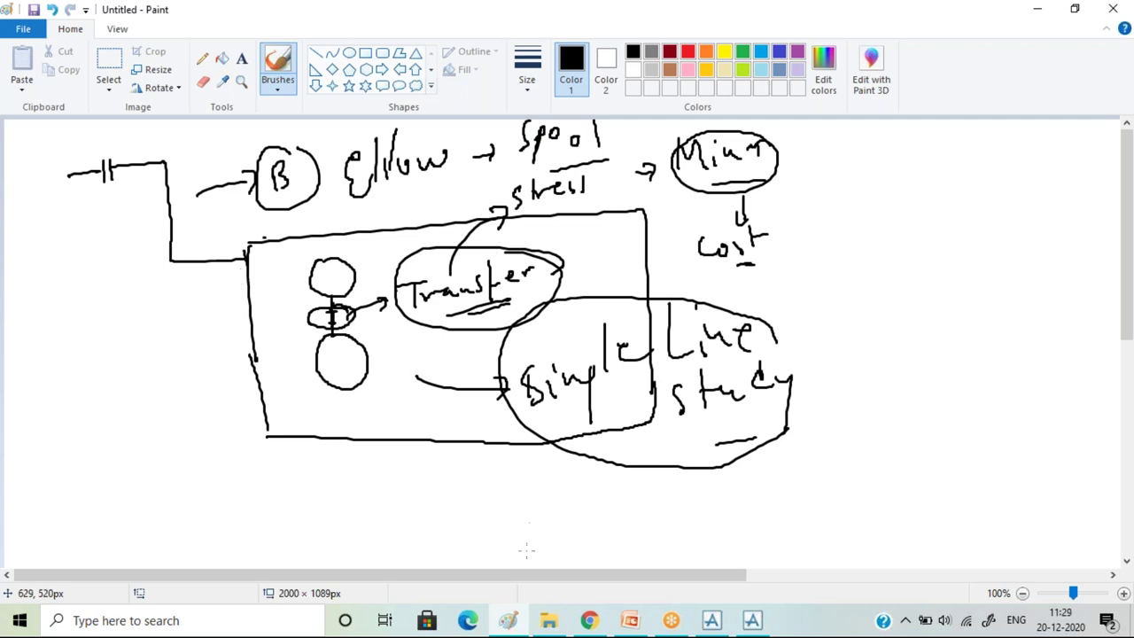
left_click(674, 624)
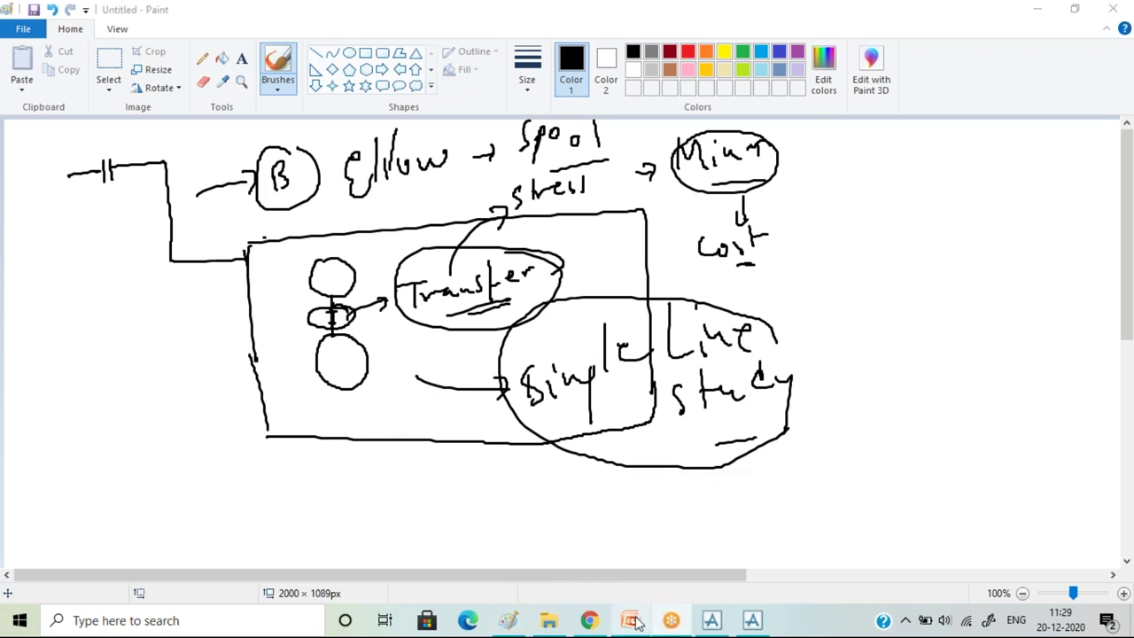
Bring the PDMS deck forward at its Layout slide, then scroll down toward slide 3.
left_click(635, 622)
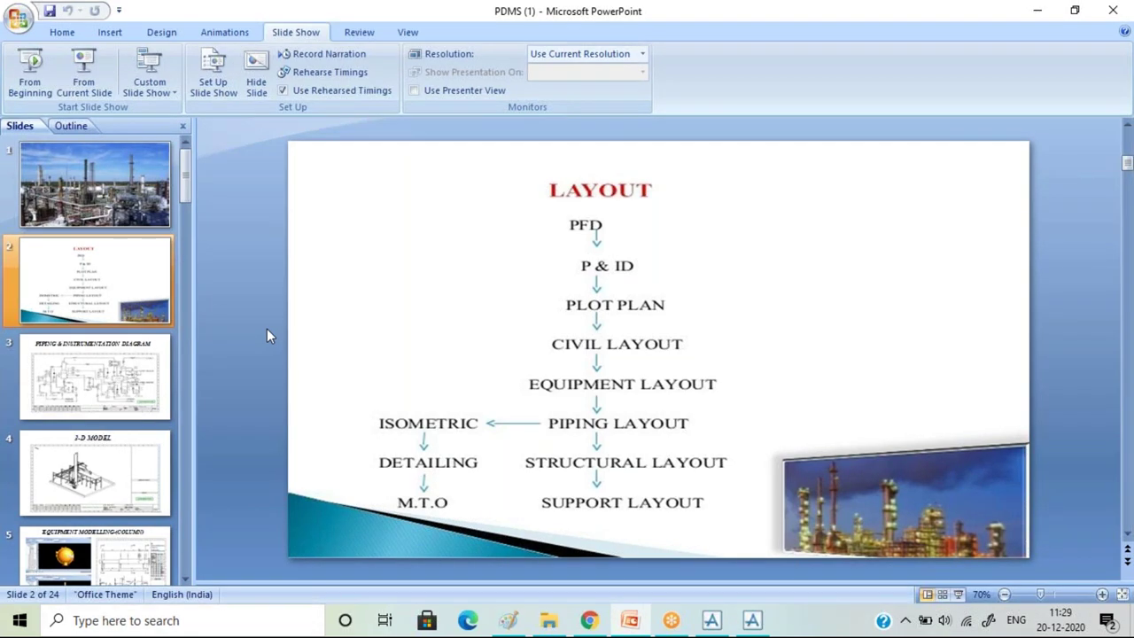
scroll(267, 328, "down", 1)
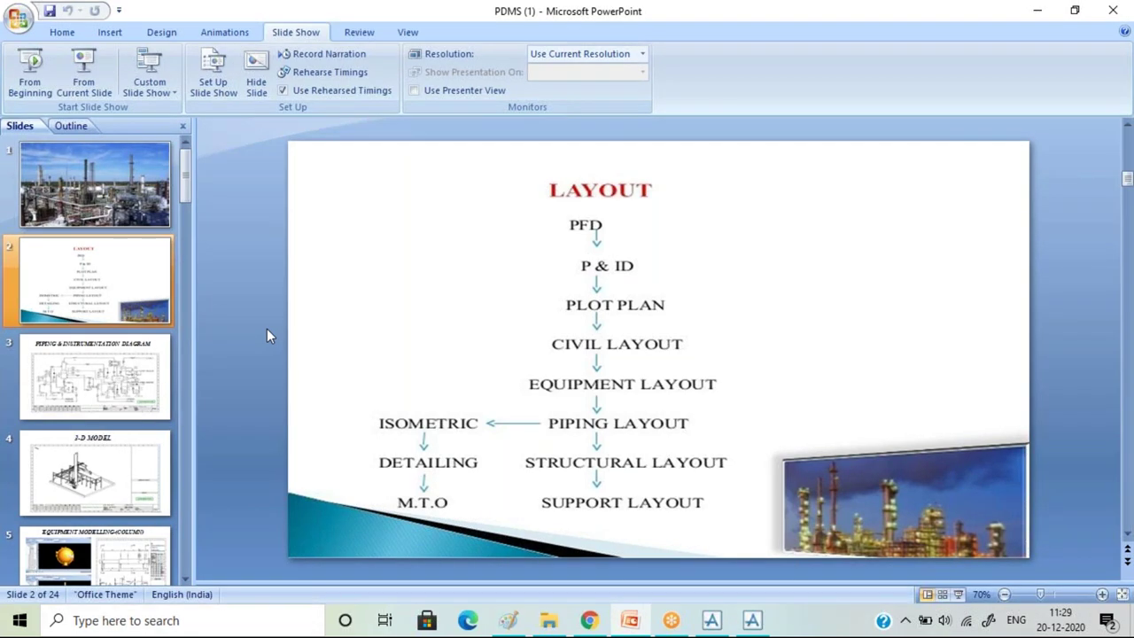
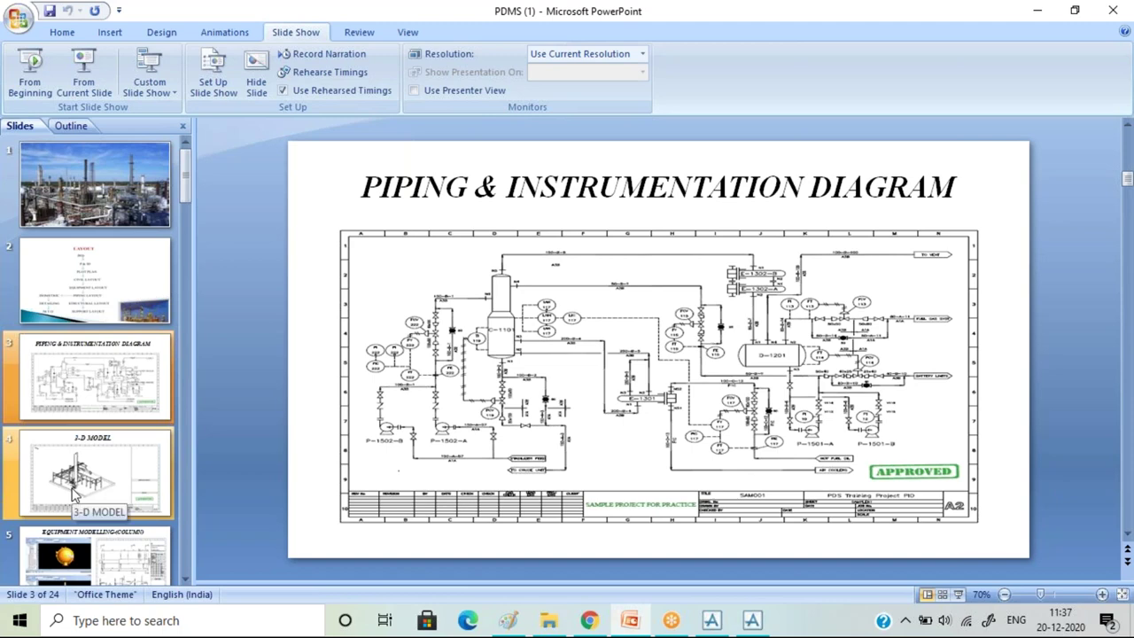
Display slide 4, '3-D MODEL', with its isometric plant-model drawing.
left_click(110, 468)
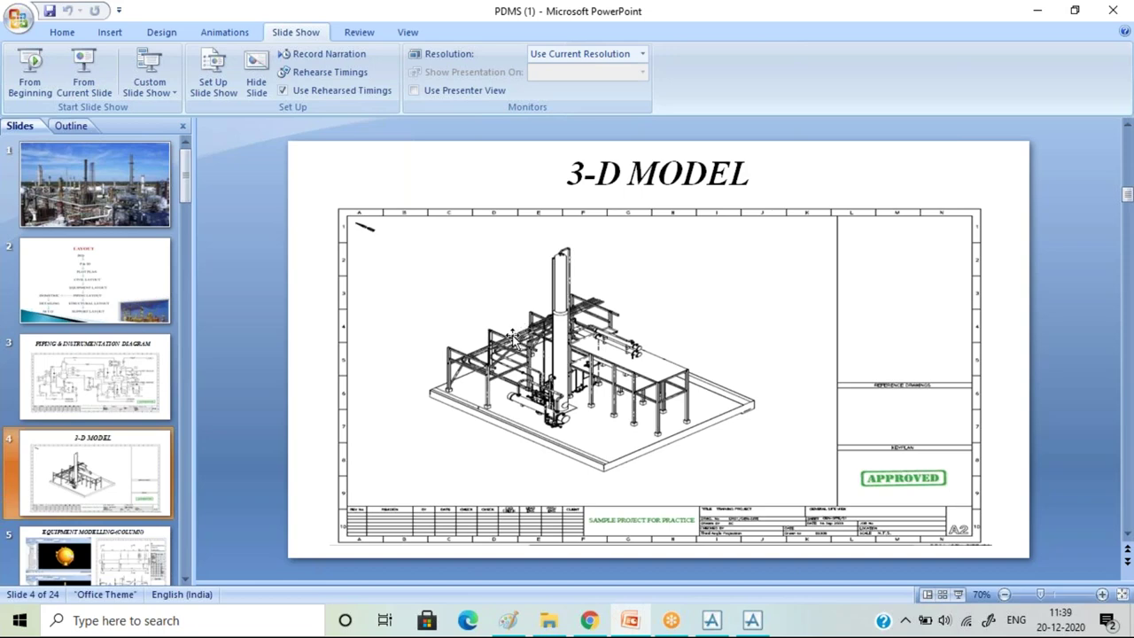
Advance to slide 5, 'EQUIPMENT MODELLING-(COLUMN)', showing the column models and fabrication drawing.
left_click(280, 376)
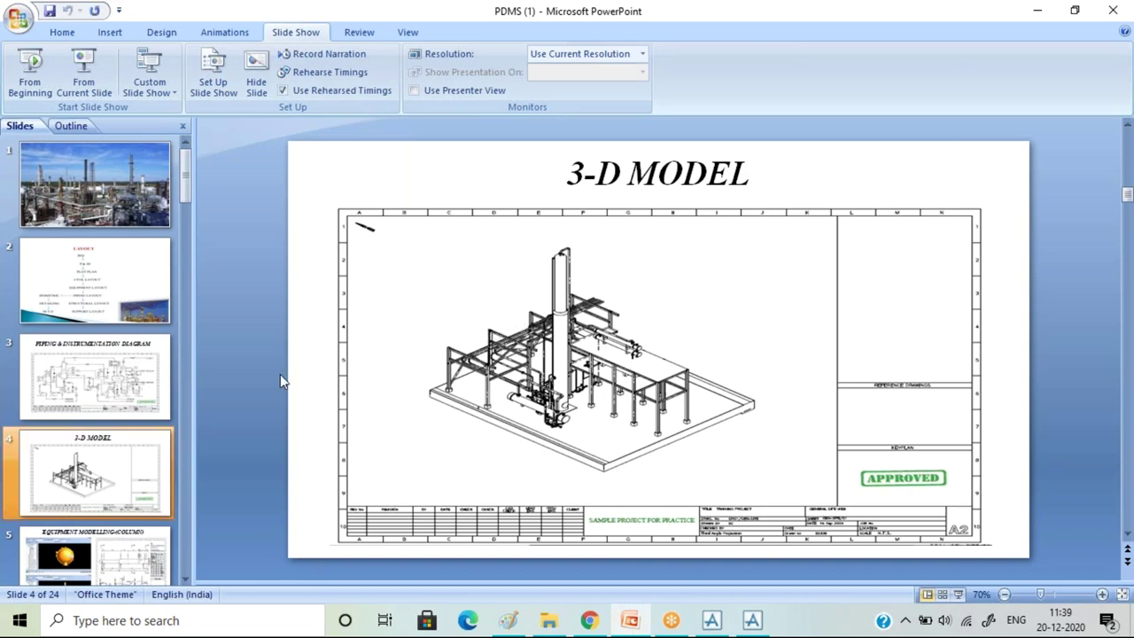
scroll(280, 373, "down", 1)
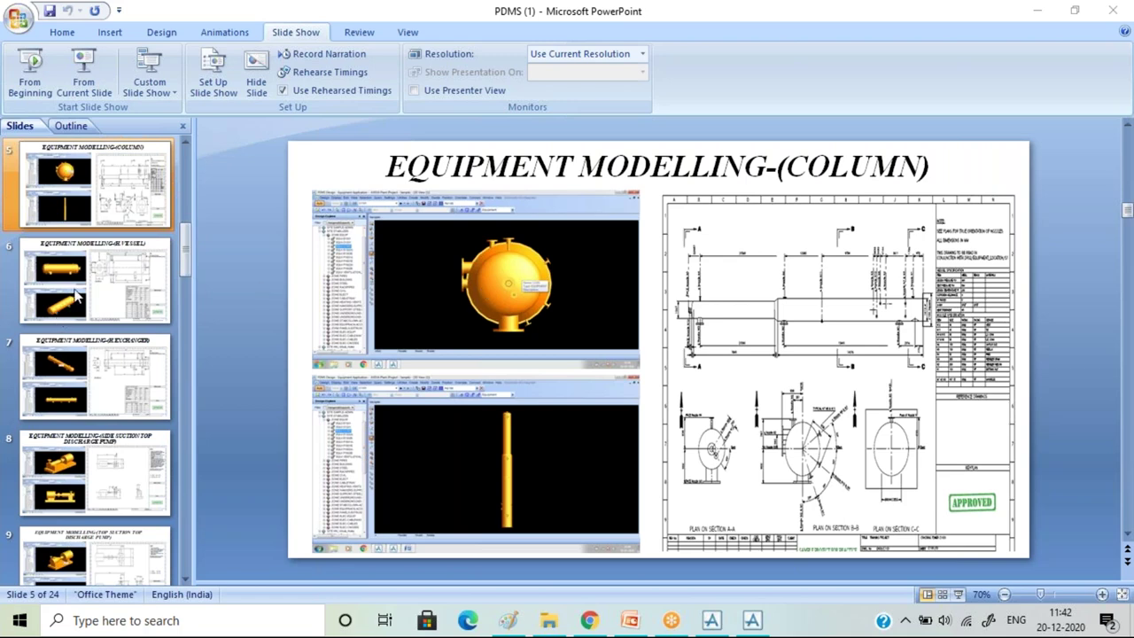
Show slide 6, 'EQUIPMENT MODELLING-(H.VESSEL)', with its horizontal vessel model views.
scroll(120, 264, "up", 1, "ctrl")
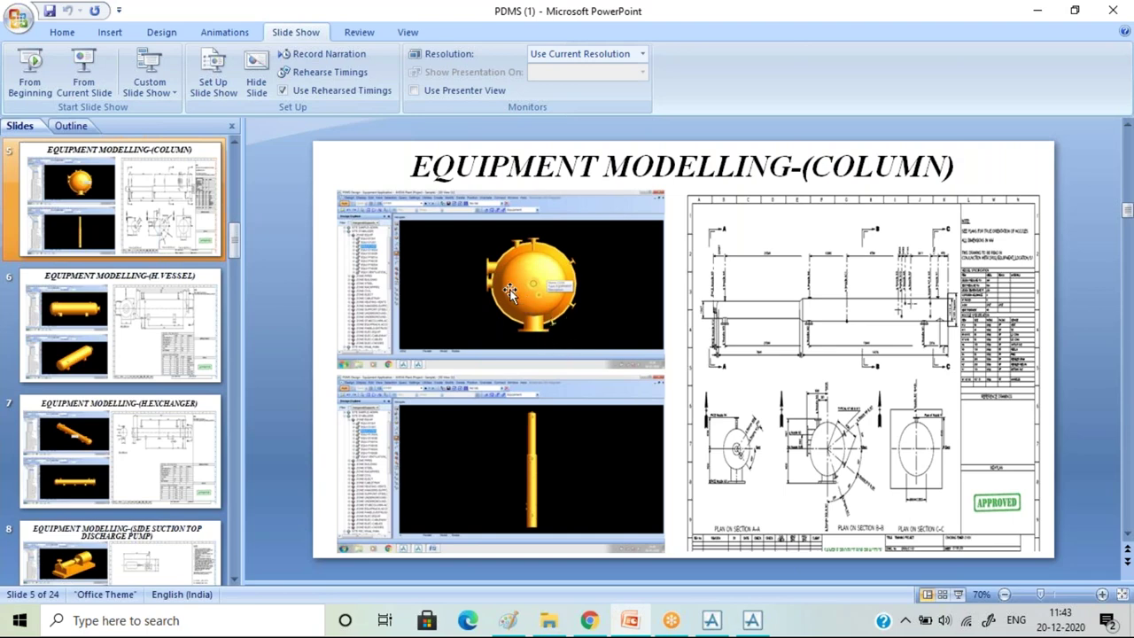
left_click(128, 328)
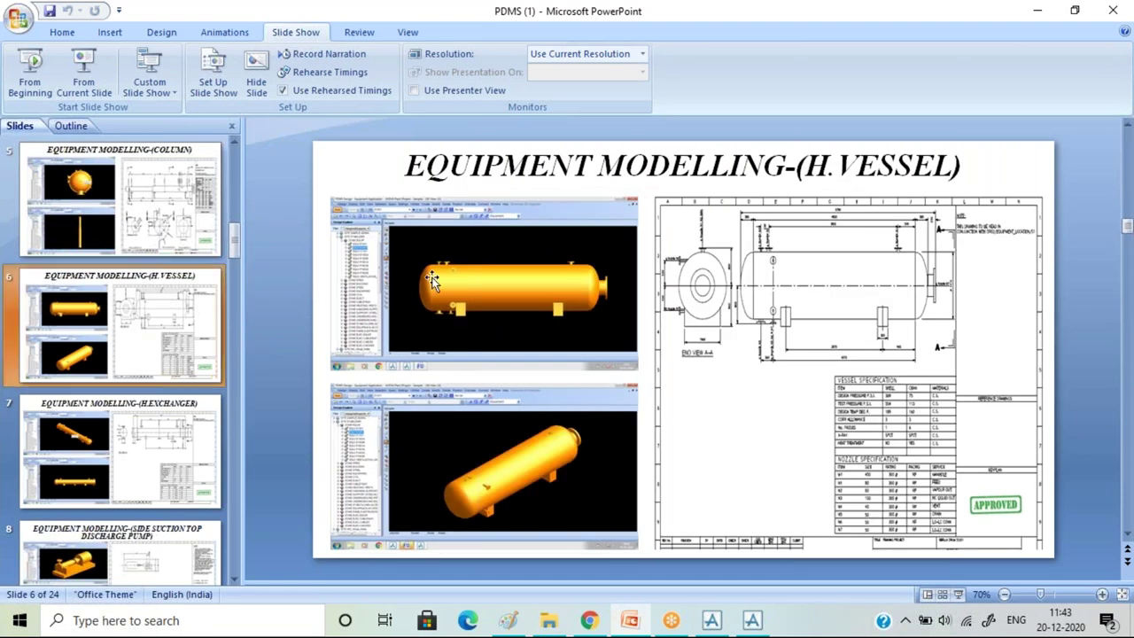
Show slide 7, 'EQUIPMENT MODELLING-(H.EXCHANGER)', with the heat exchanger model views.
left_click(268, 255)
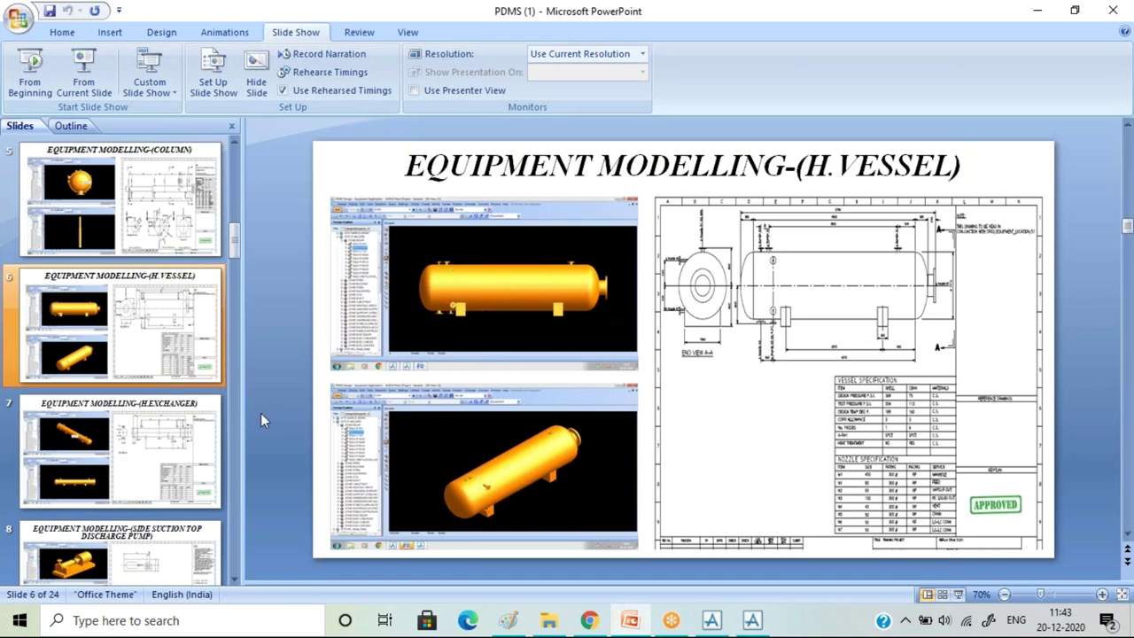
left_click(109, 436)
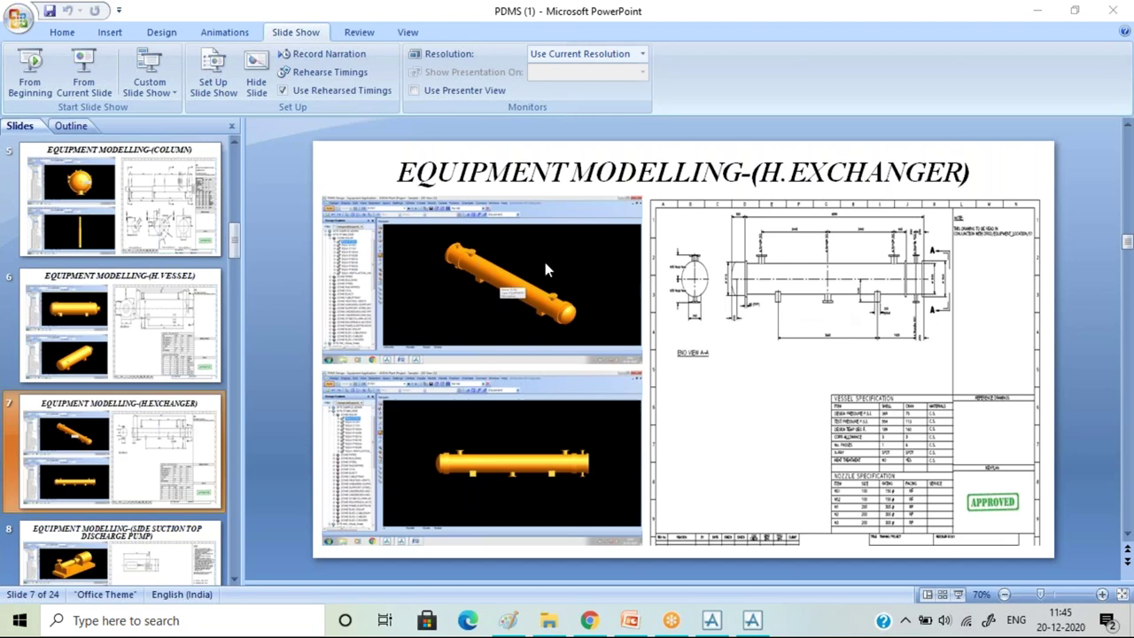
Go from the slide 8 pump slide through slide 9 to slide 10, 'STRUCTURAL FOUNDATION'.
left_click(87, 537)
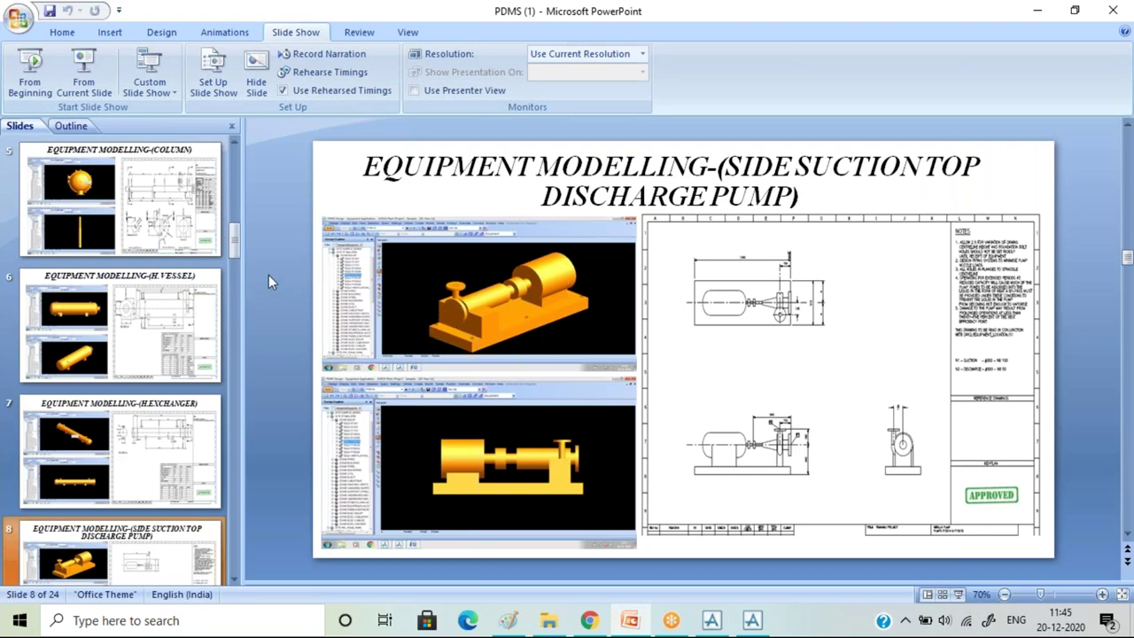
scroll(280, 263, "down", 1)
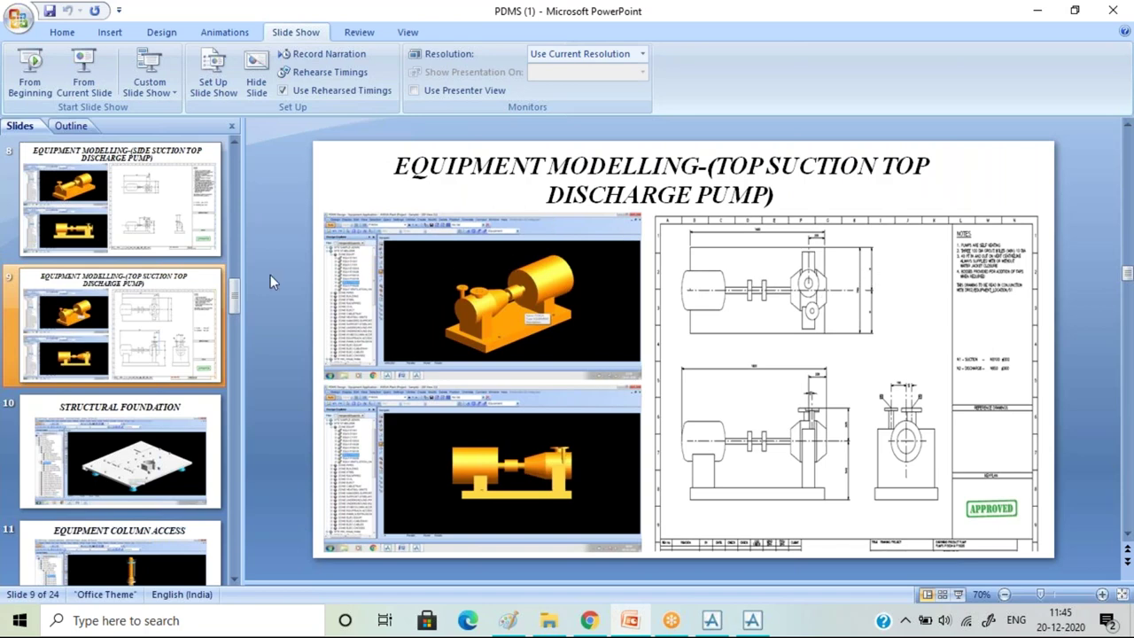
scroll(271, 274, "down", 1)
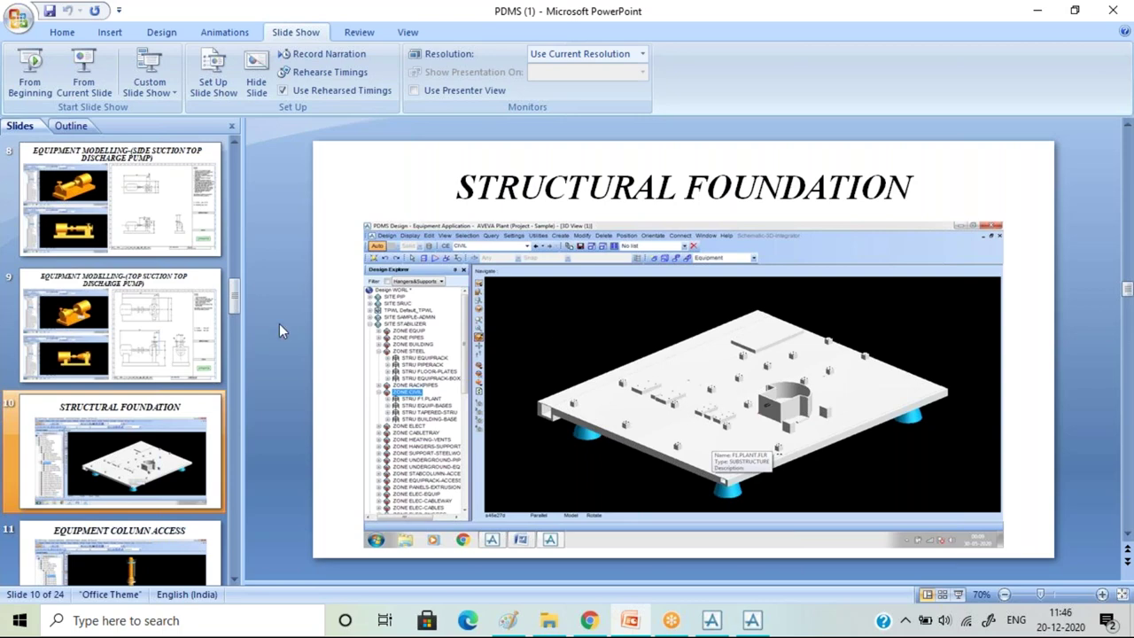
Advance through slide 11 to slide 12, 'MCC CONTROL ROOM'.
scroll(279, 326, "down", 1)
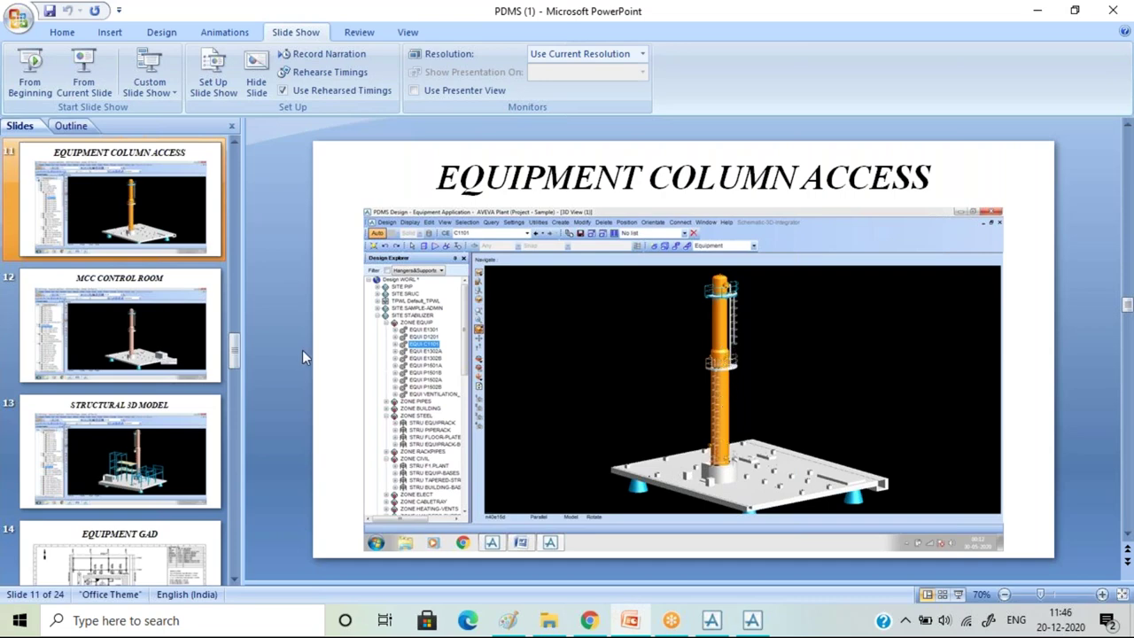
scroll(280, 353, "down", 1)
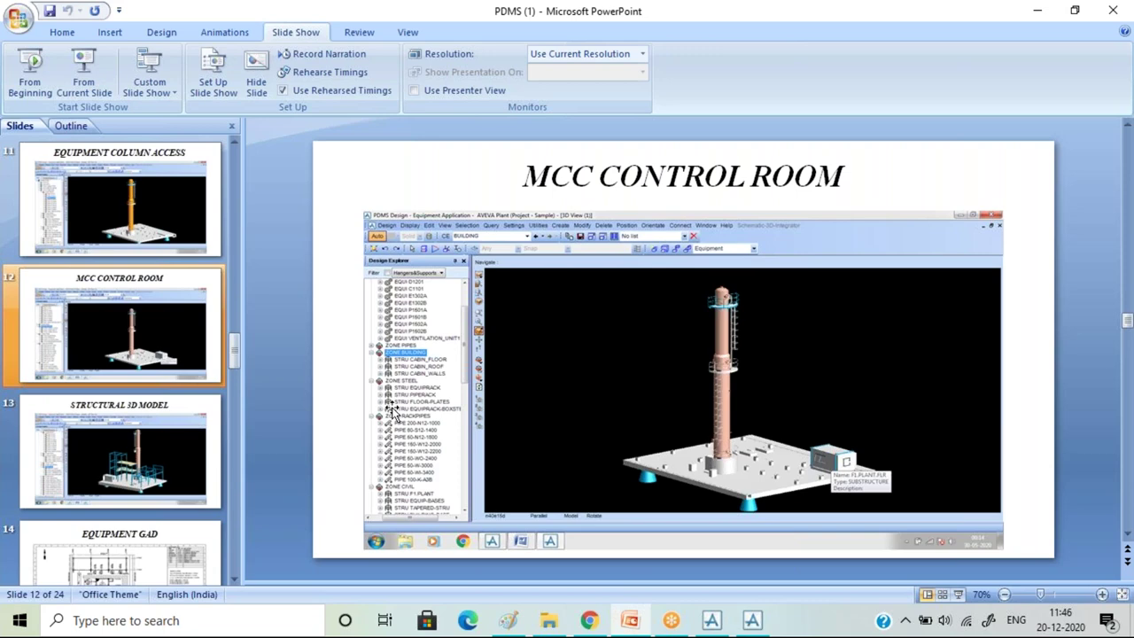
Advance to slide 13, 'STRUCTURAL 3D MODEL', showing the steel structure around the column.
scroll(259, 366, "down", 1)
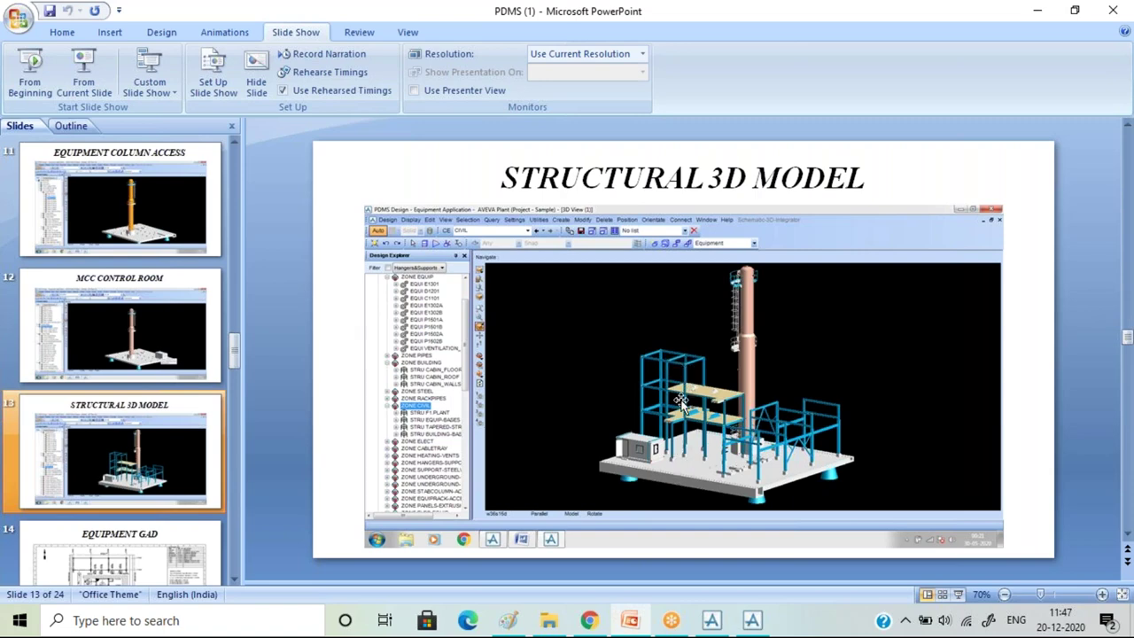
Advance to slide 14, 'EQUIPMENT GAD', with its approved general arrangement drawing.
scroll(272, 360, "down", 1)
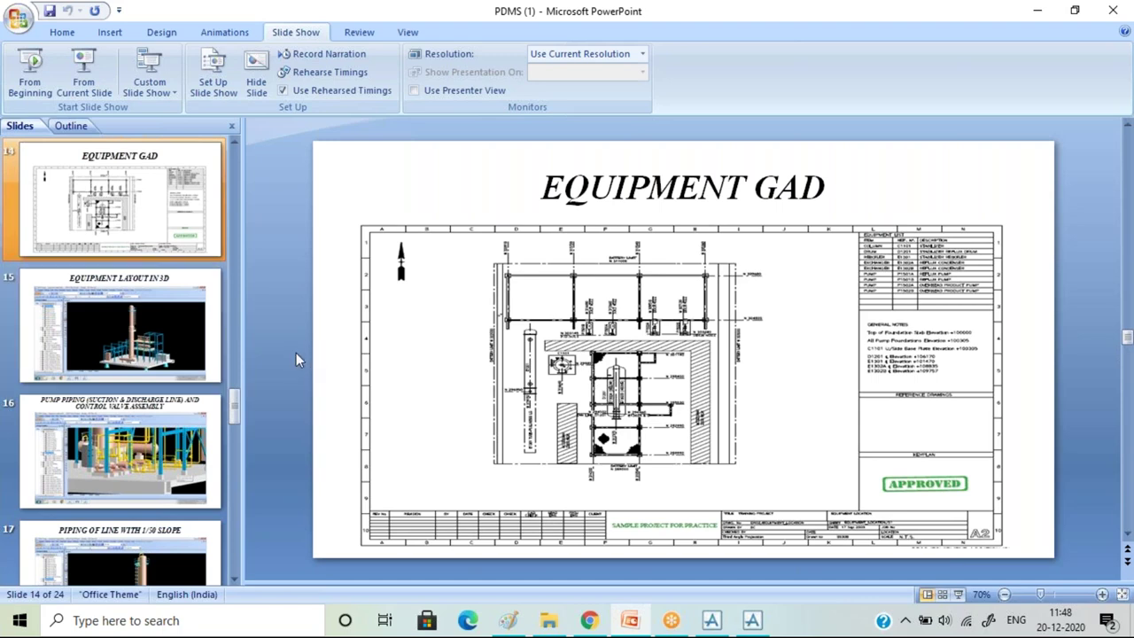
scroll(296, 353, "up", 1)
scroll(295, 353, "down", 1)
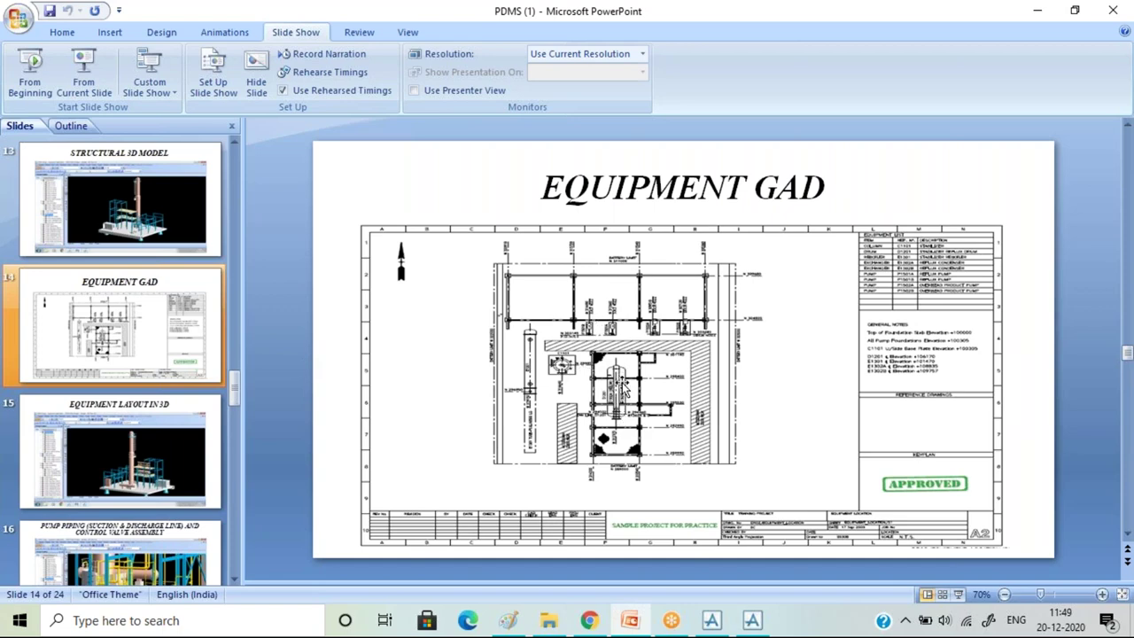
scroll(606, 426, "up", 5, "ctrl")
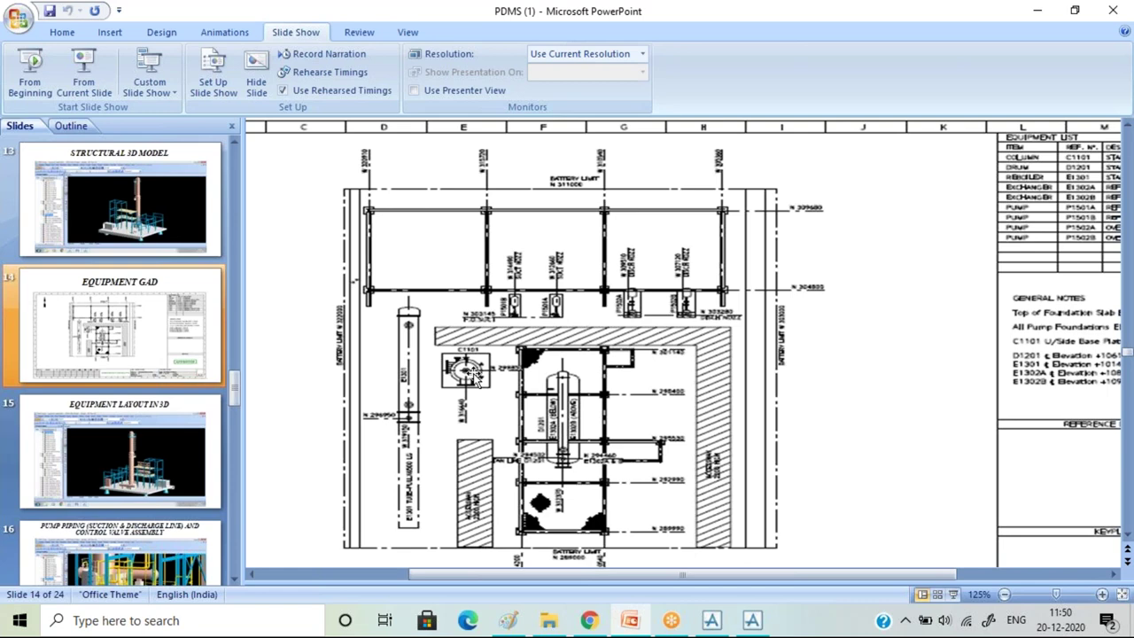
scroll(620, 372, "down", 1, "ctrl")
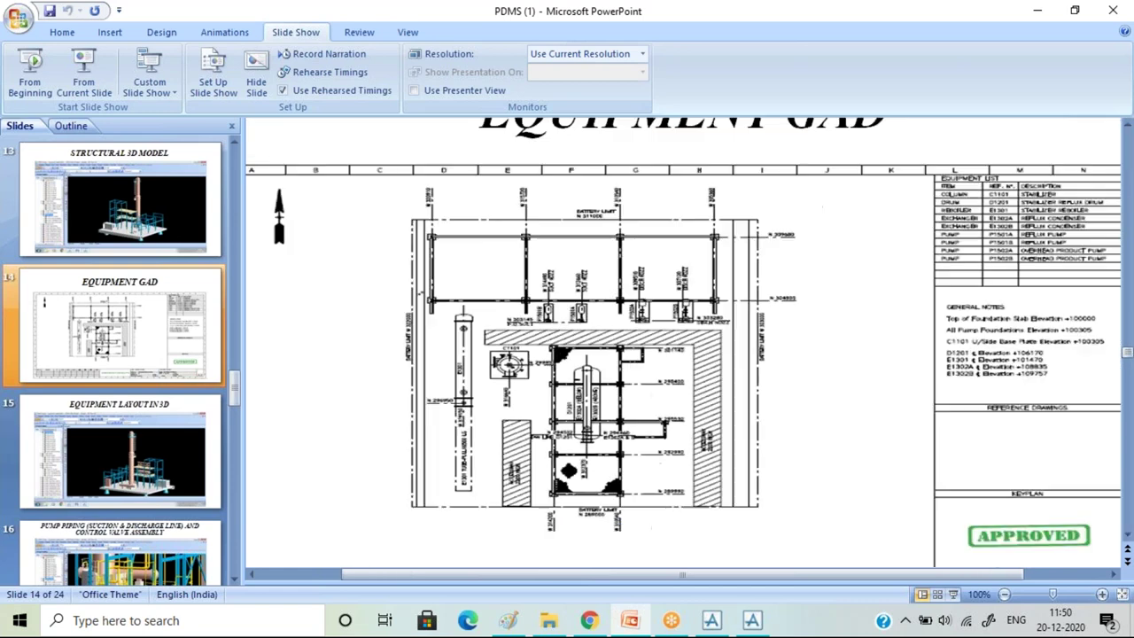
scroll(673, 399, "down", 1, "ctrl")
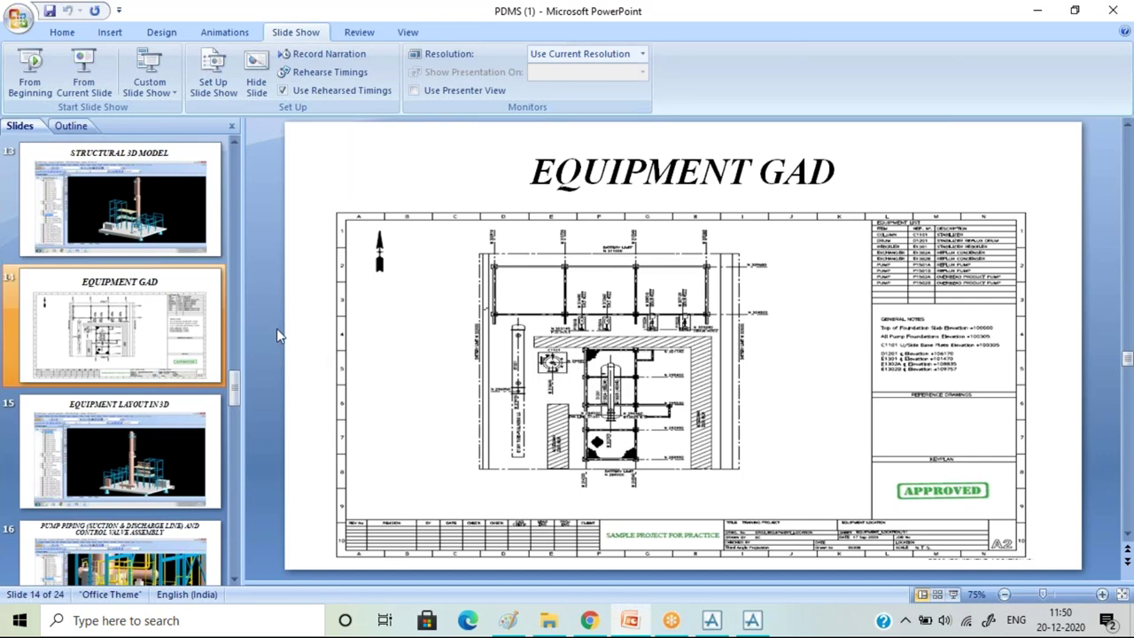
Advance through slide 15 to slide 16, 'PUMP PIPING (SUCTION & DISCHARGE LINE) AND CONTROL VALVE ASSEMBLY'.
scroll(269, 327, "down", 1)
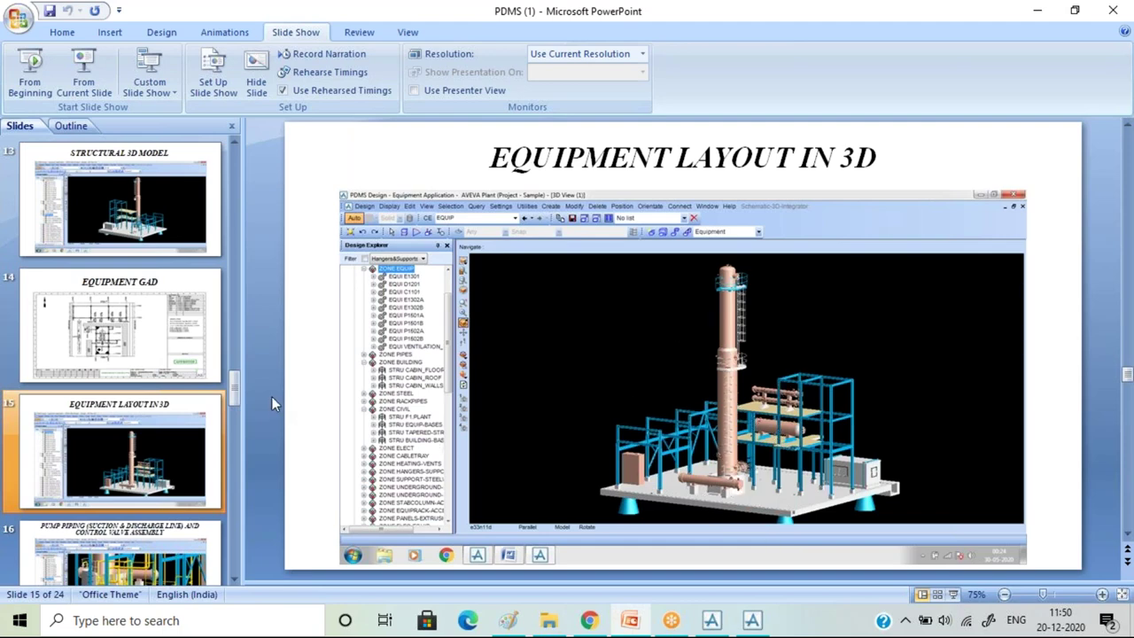
scroll(271, 396, "down", 1)
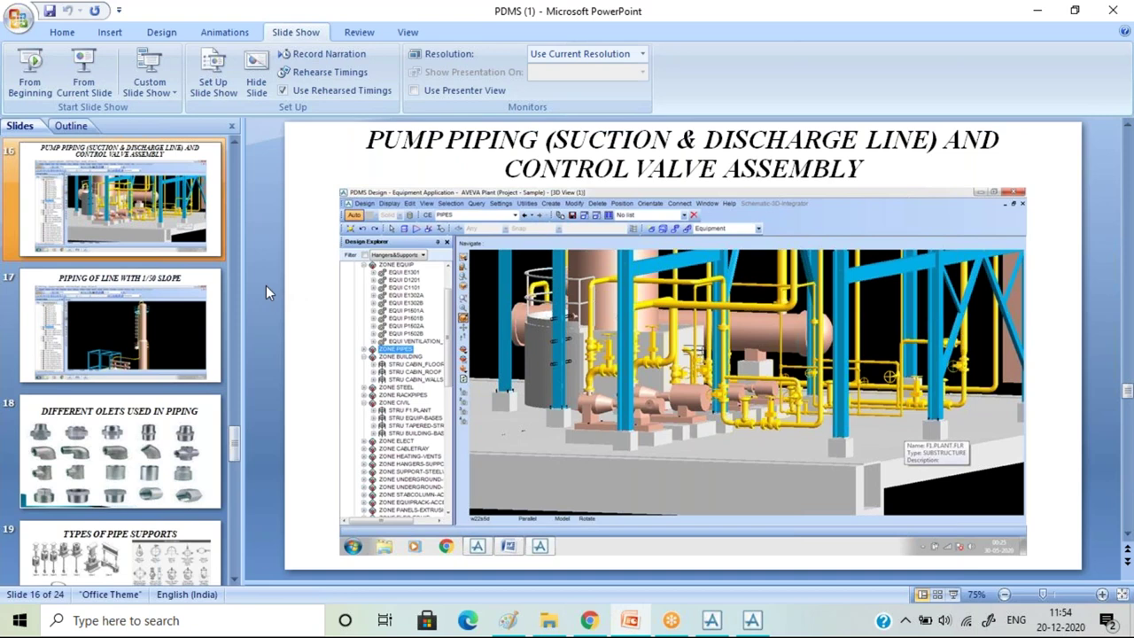
Advance to slide 17, 'PIPING OF LINE WITH 1/50 SLOPE'.
scroll(266, 286, "down", 1)
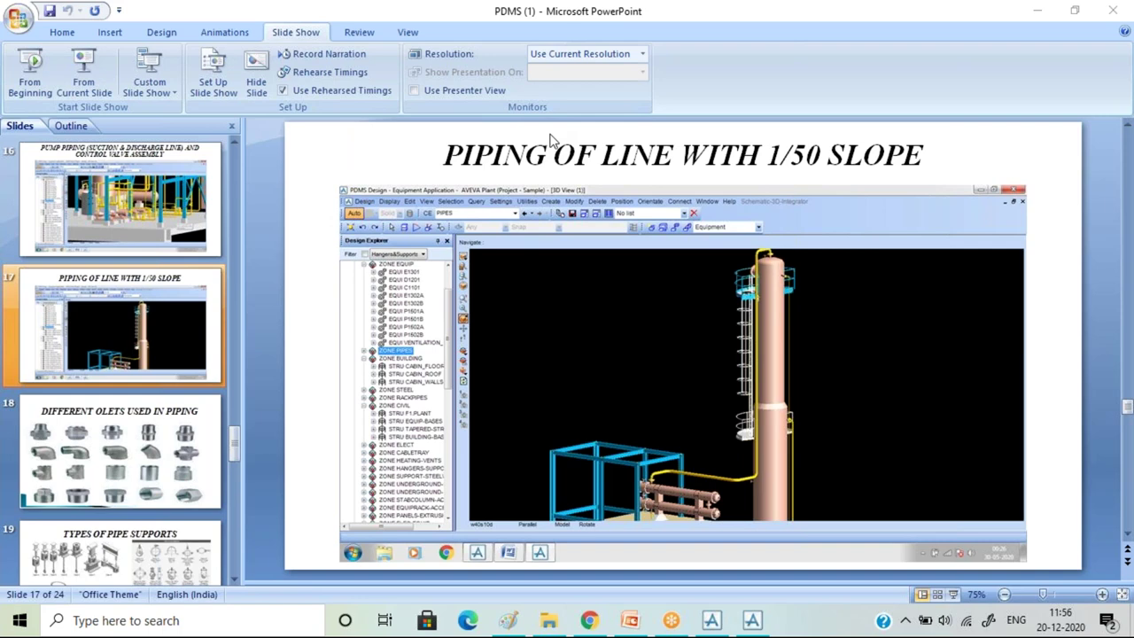
Switch from the 1/50 slope slide to the open Paint sketch window.
left_click(507, 620)
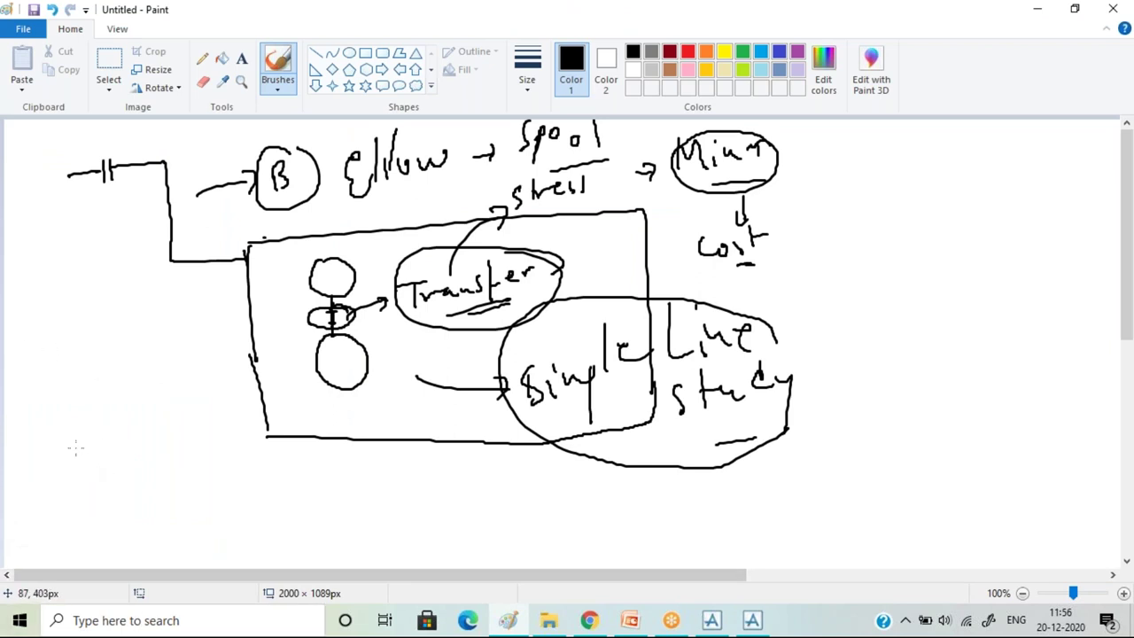
Handwrite ΔL=αLΔT at the left, then circle α and draw an arrow down from it.
mouse_move(78, 379)
left_mouse_down()
mouse_move(92, 404)
mouse_move(79, 372)
mouse_move(123, 391)
mouse_move(135, 368)
left_mouse_up()
left_click_drag(125, 381, 142, 377)
left_click_drag(181, 343, 185, 379)
left_click_drag(202, 324, 218, 376)
mouse_move(232, 336)
left_mouse_down()
mouse_move(257, 356)
mouse_move(261, 337)
left_mouse_up()
mouse_move(253, 330)
left_mouse_down()
mouse_move(285, 323)
mouse_move(271, 360)
left_mouse_up()
left_click_drag(147, 353, 170, 338)
left_click_drag(182, 409, 214, 503)
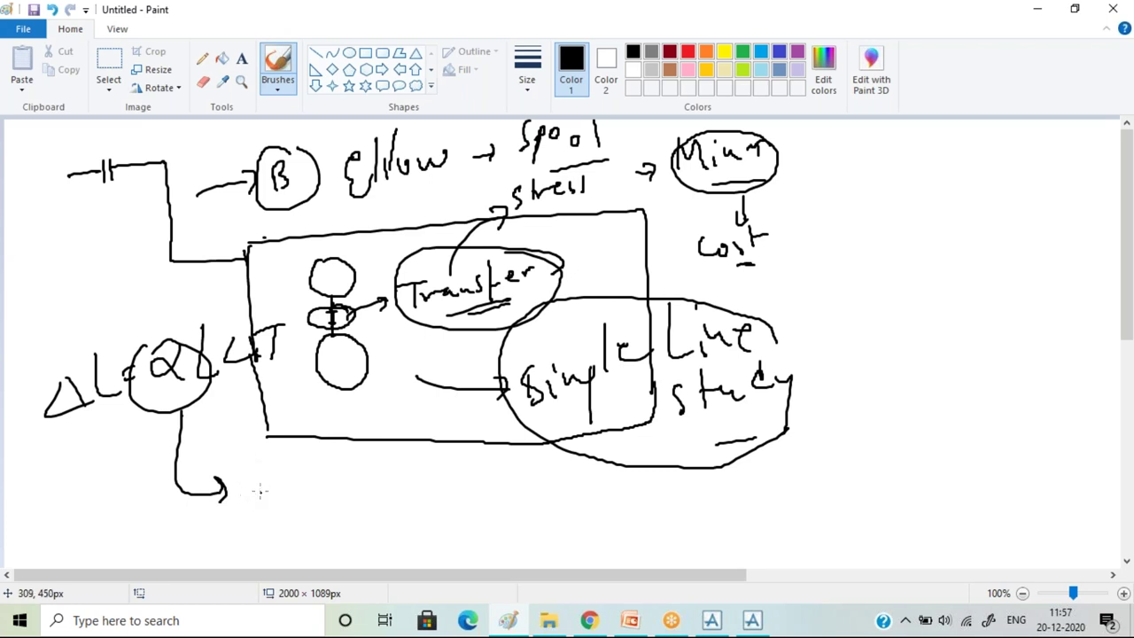
Write 'thermal' at the arrow's end and 'coefficient' beneath it.
left_click_drag(254, 469, 251, 501)
left_click_drag(241, 482, 319, 483)
mouse_move(321, 483)
left_mouse_down()
mouse_move(335, 471)
mouse_move(417, 484)
left_mouse_up()
left_click_drag(423, 447, 428, 484)
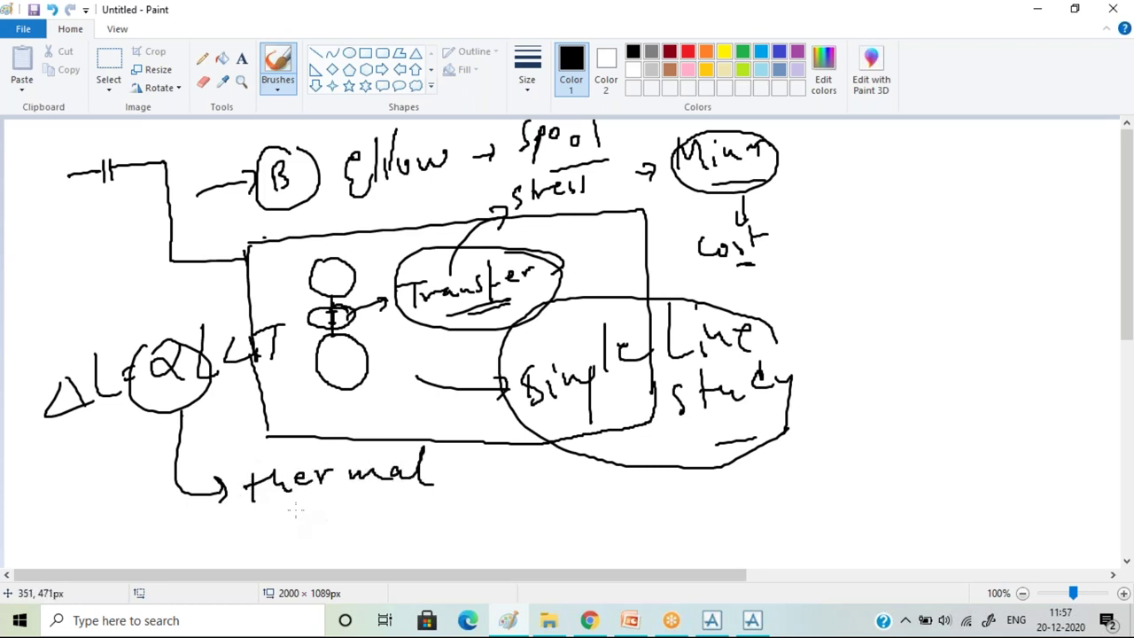
left_click_drag(310, 520, 333, 518)
left_click_drag(374, 535, 374, 554)
left_click_drag(372, 532, 393, 529)
mouse_move(417, 501)
left_mouse_down()
mouse_move(398, 555)
mouse_move(420, 532)
left_mouse_up()
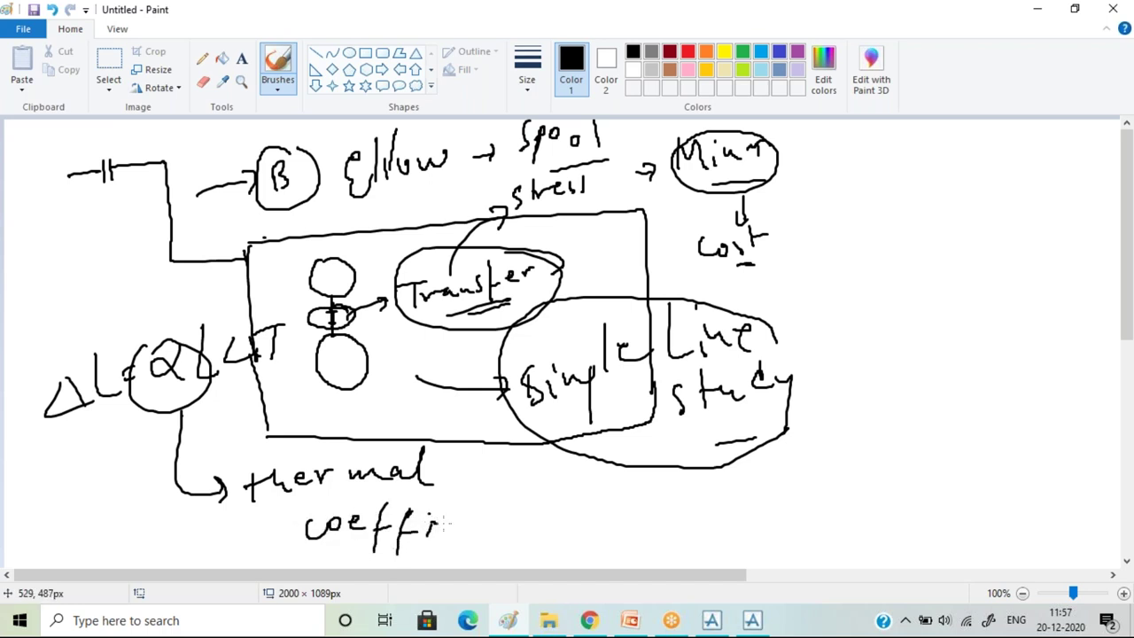
left_click_drag(462, 524, 459, 535)
left_click(474, 516)
mouse_move(469, 523)
left_mouse_down()
mouse_move(469, 535)
mouse_move(505, 531)
left_mouse_up()
left_click_drag(509, 529, 525, 525)
Add a slash and write 'expansion' after coefficient.
mouse_move(590, 478)
left_mouse_down()
mouse_move(569, 546)
mouse_move(626, 534)
left_mouse_up()
mouse_move(625, 516)
left_mouse_down()
mouse_move(611, 535)
mouse_move(632, 553)
left_mouse_up()
left_click_drag(631, 522, 634, 537)
left_click_drag(651, 517, 697, 519)
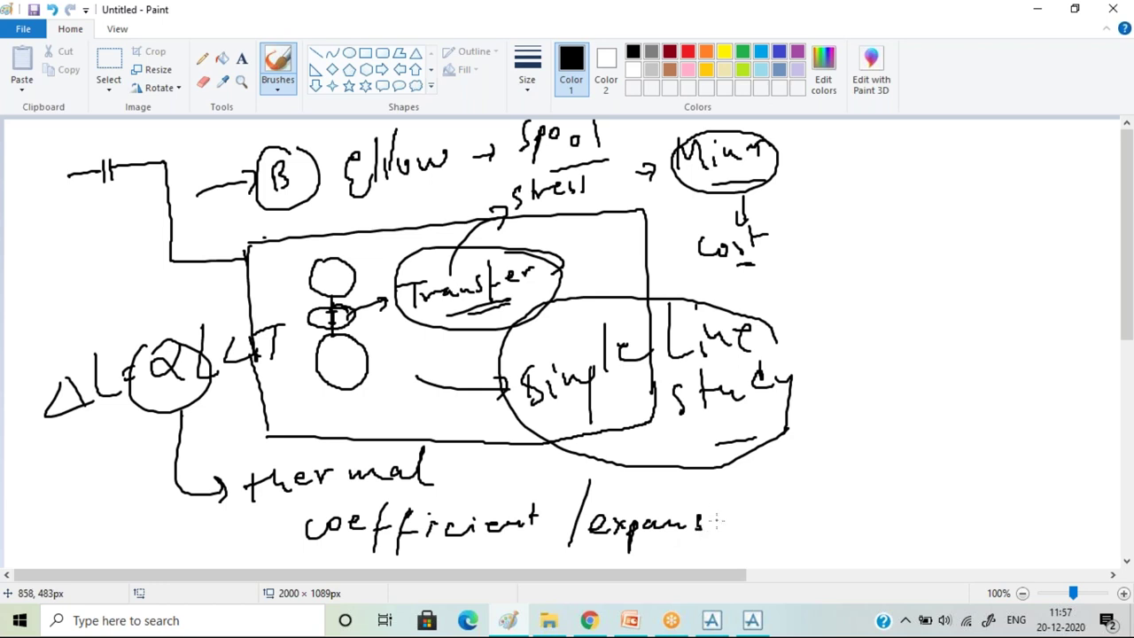
left_click_drag(733, 524, 779, 512)
left_click(791, 504)
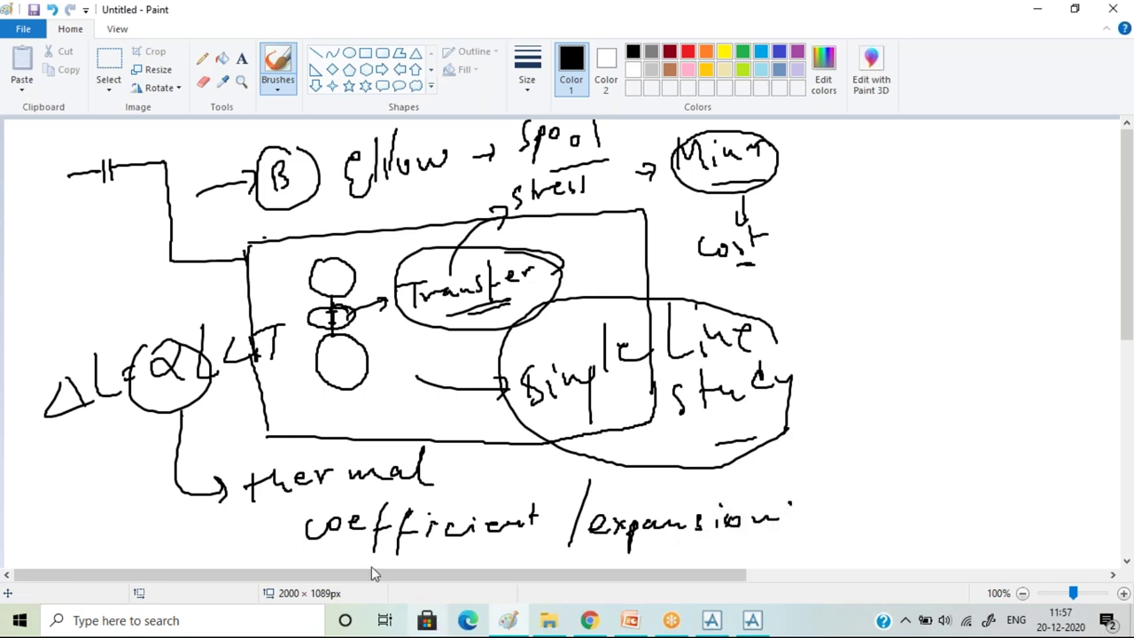
left_click_drag(164, 388, 149, 443)
mouse_move(29, 511)
left_mouse_down()
mouse_move(38, 482)
mouse_move(71, 482)
left_mouse_up()
mouse_move(86, 447)
left_mouse_down()
mouse_move(82, 480)
mouse_move(99, 454)
left_mouse_up()
left_click_drag(92, 455, 163, 429)
left_click_drag(32, 509, 131, 478)
mouse_move(78, 503)
left_mouse_down()
mouse_move(111, 529)
mouse_move(156, 527)
left_mouse_up()
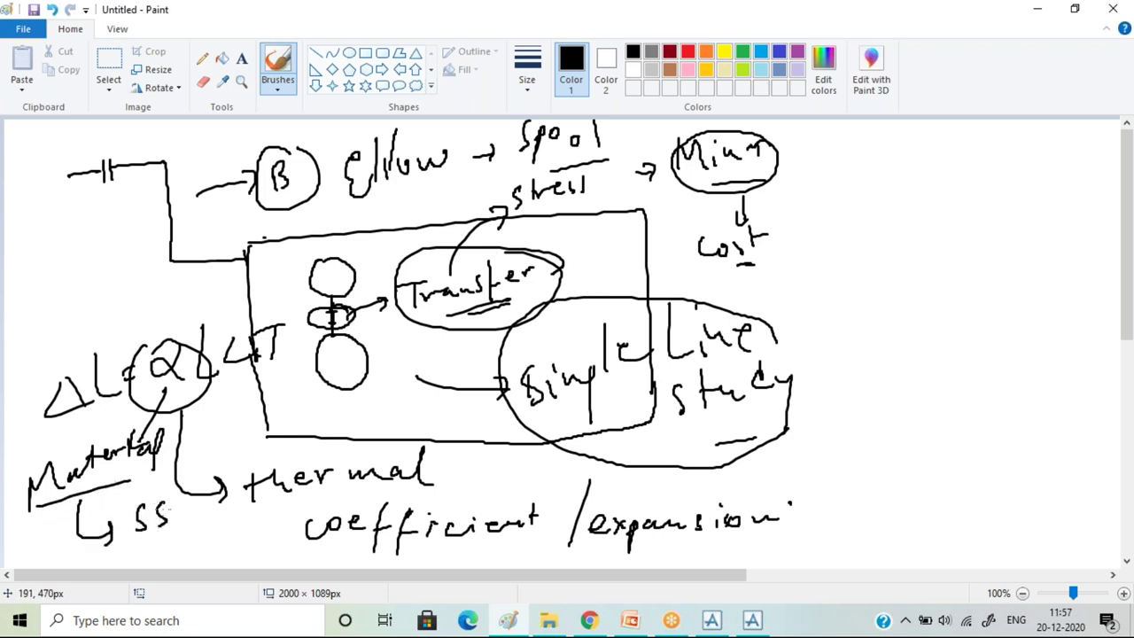
mouse_move(230, 518)
left_mouse_down()
mouse_move(230, 538)
mouse_move(284, 524)
mouse_move(213, 512)
mouse_move(124, 527)
mouse_move(228, 438)
mouse_move(221, 448)
mouse_move(297, 422)
mouse_move(232, 406)
left_mouse_up()
left_click(206, 440)
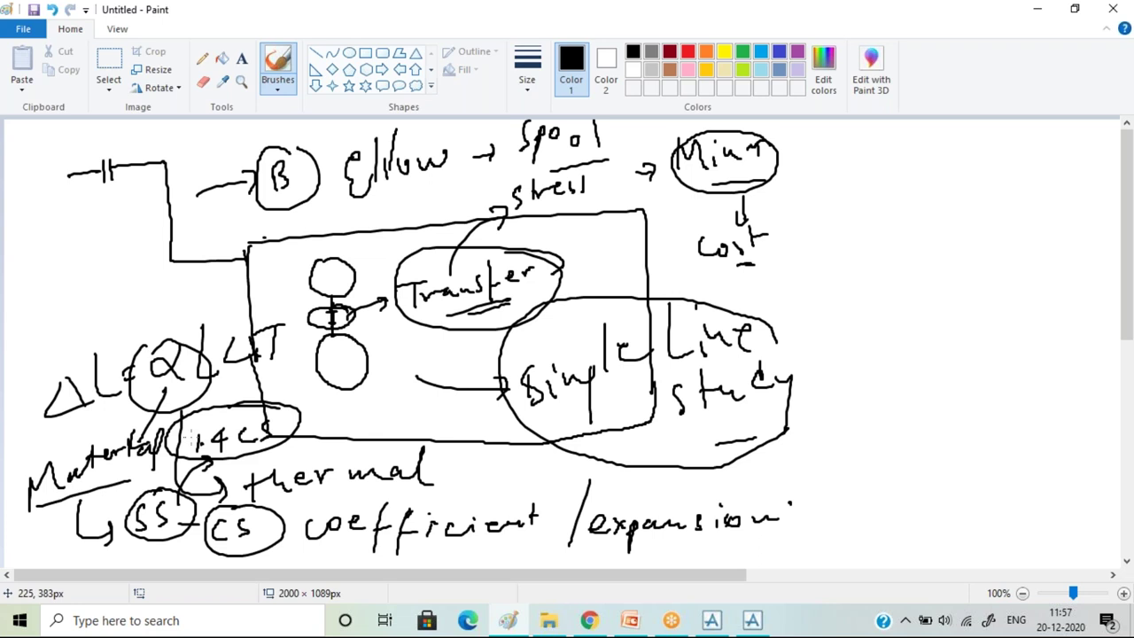
left_click(499, 548)
left_click(672, 620)
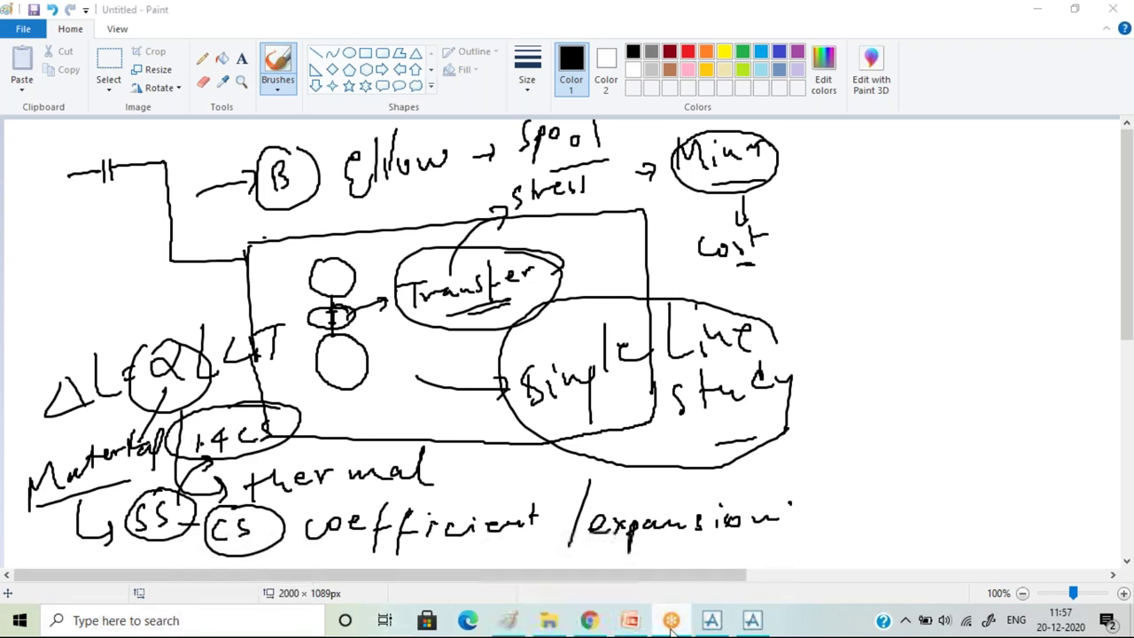
left_click(672, 622)
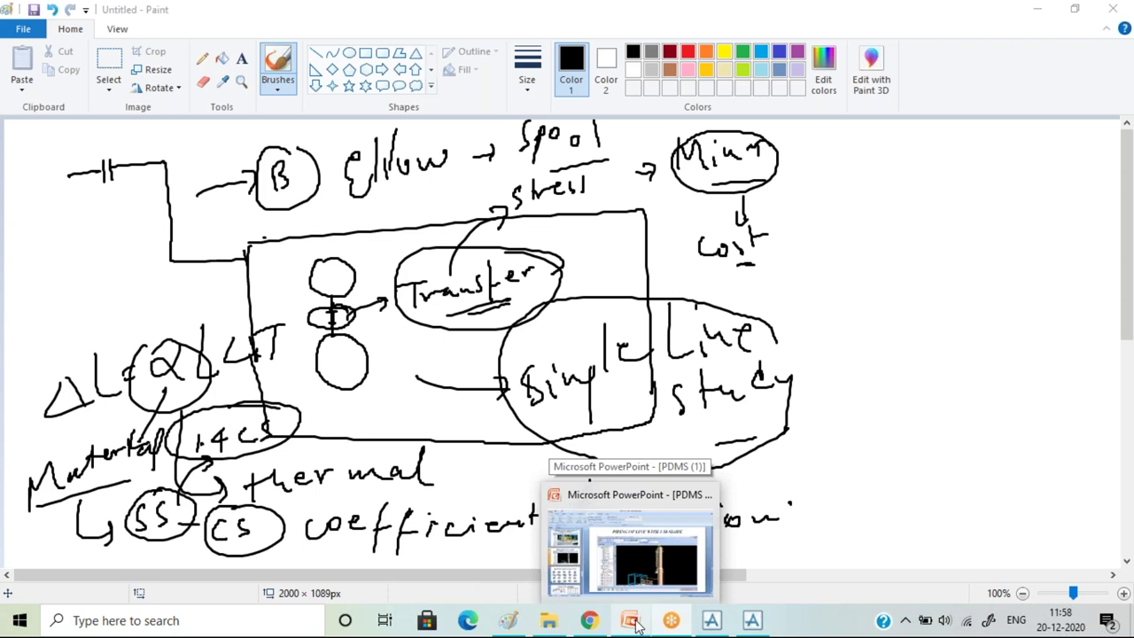
Return to PowerPoint and step through slides 19 and 18 back to slide 17, the 1/50 slope slide.
left_click(634, 623)
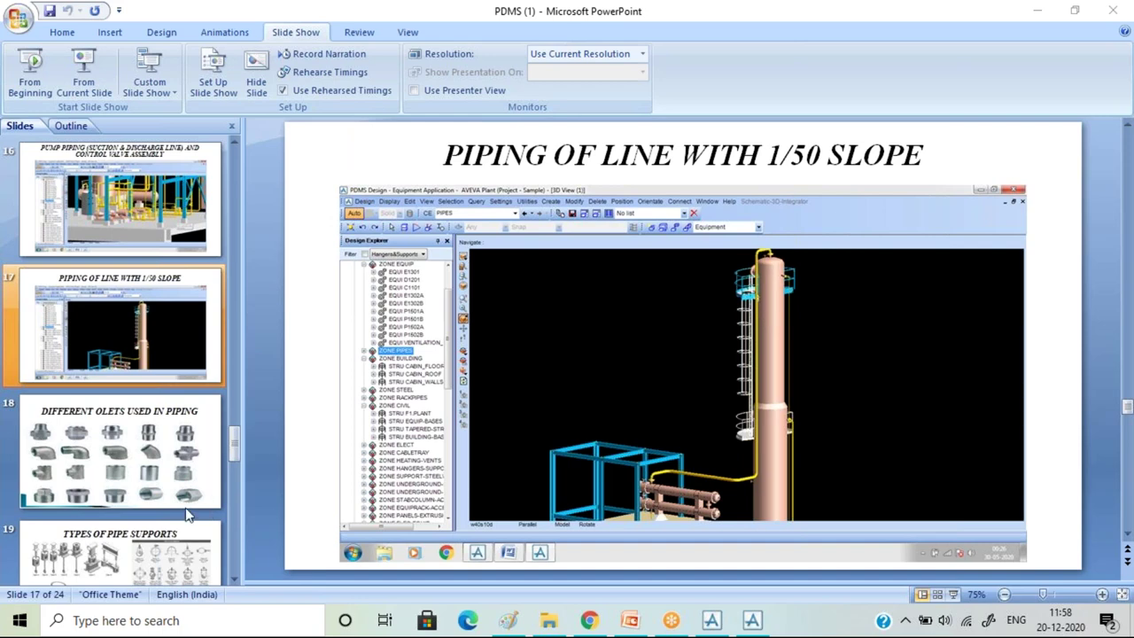
left_click(159, 553)
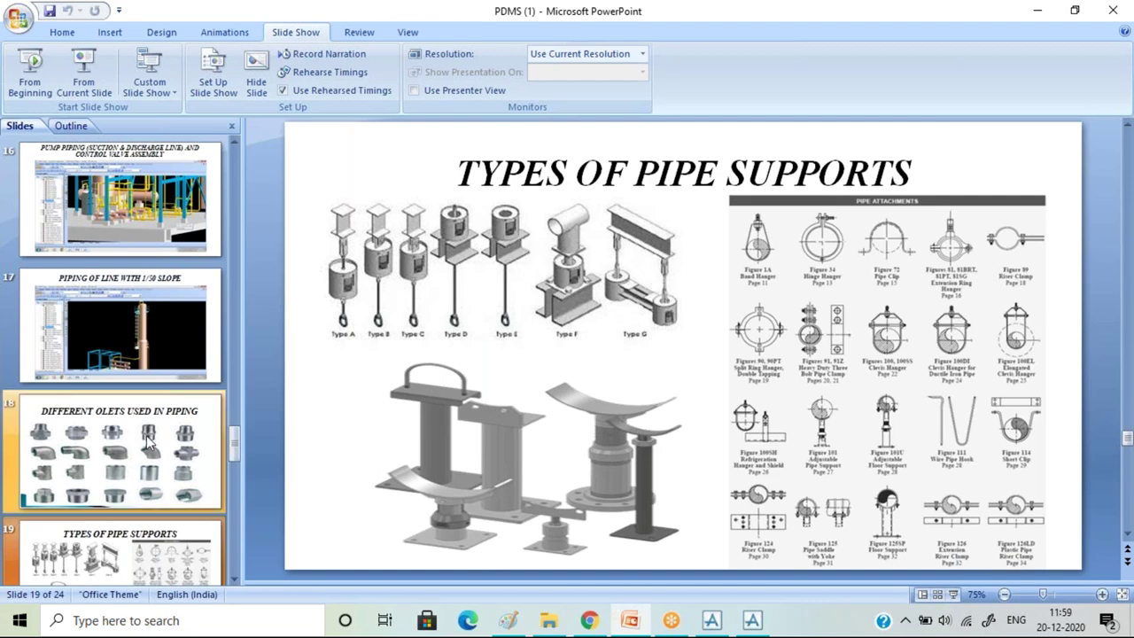
left_click(112, 462)
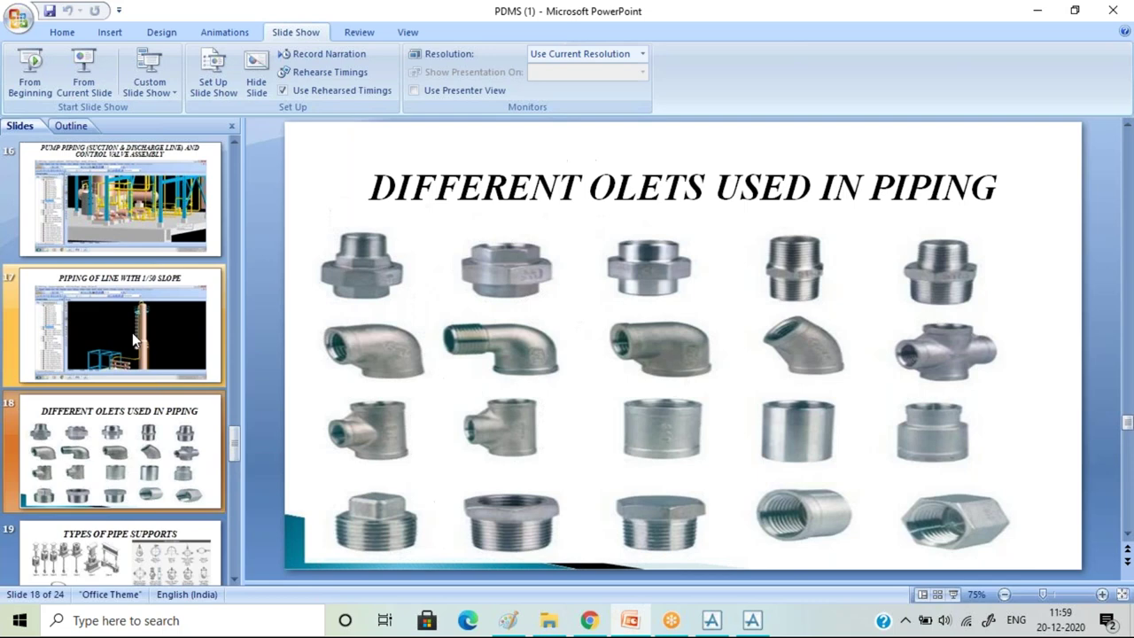
left_click(132, 333)
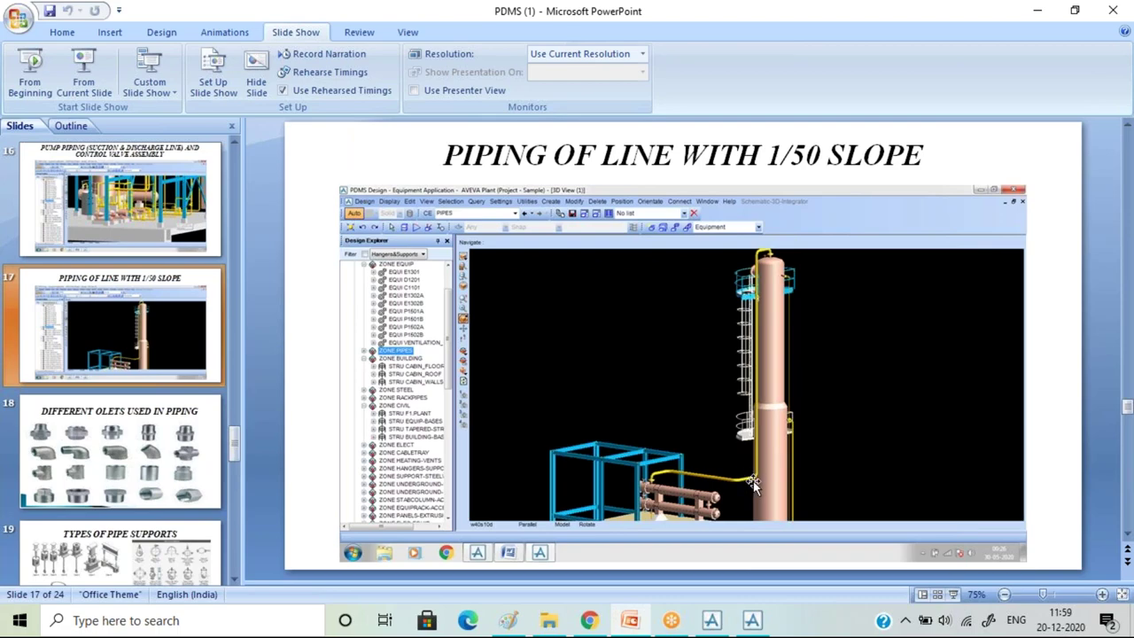
Zoom slide 17 from 75% to 100% so the column and sloped yellow pipe fill the view.
scroll(753, 481, "up", 2, "ctrl")
scroll(753, 481, "down", 4, "ctrl")
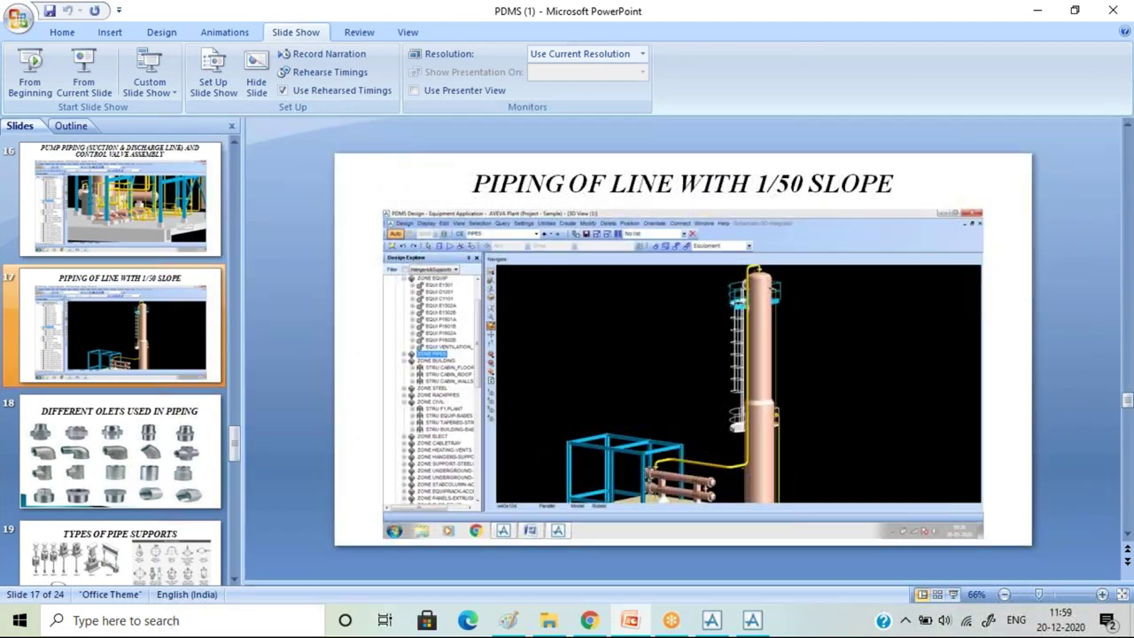
scroll(748, 485, "up", 1, "ctrl")
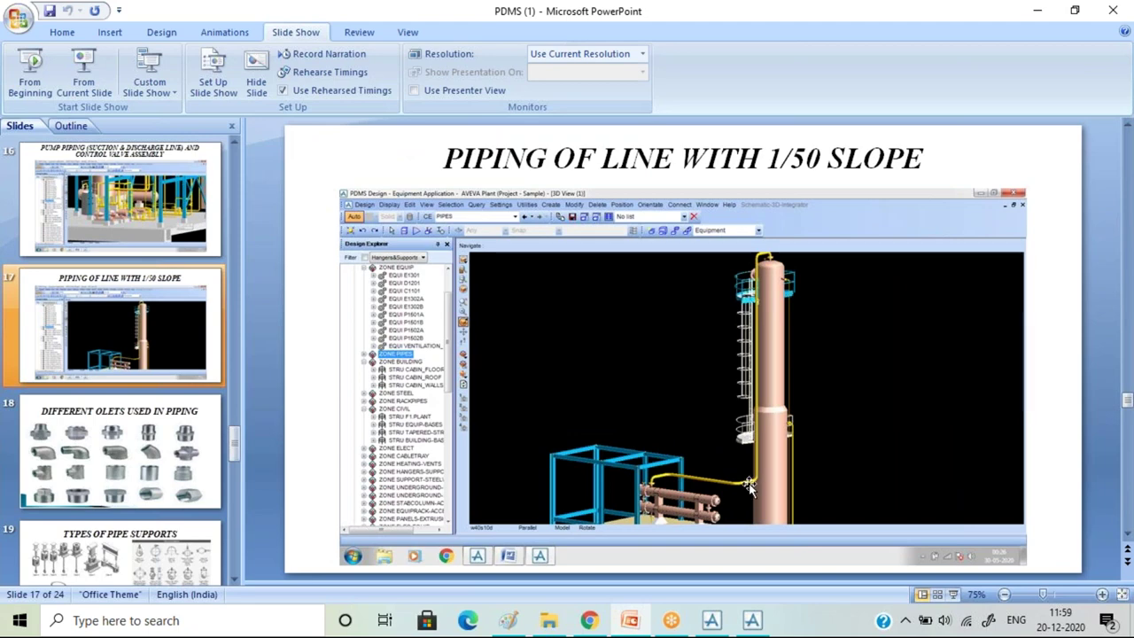
scroll(748, 485, "up", 1, "ctrl")
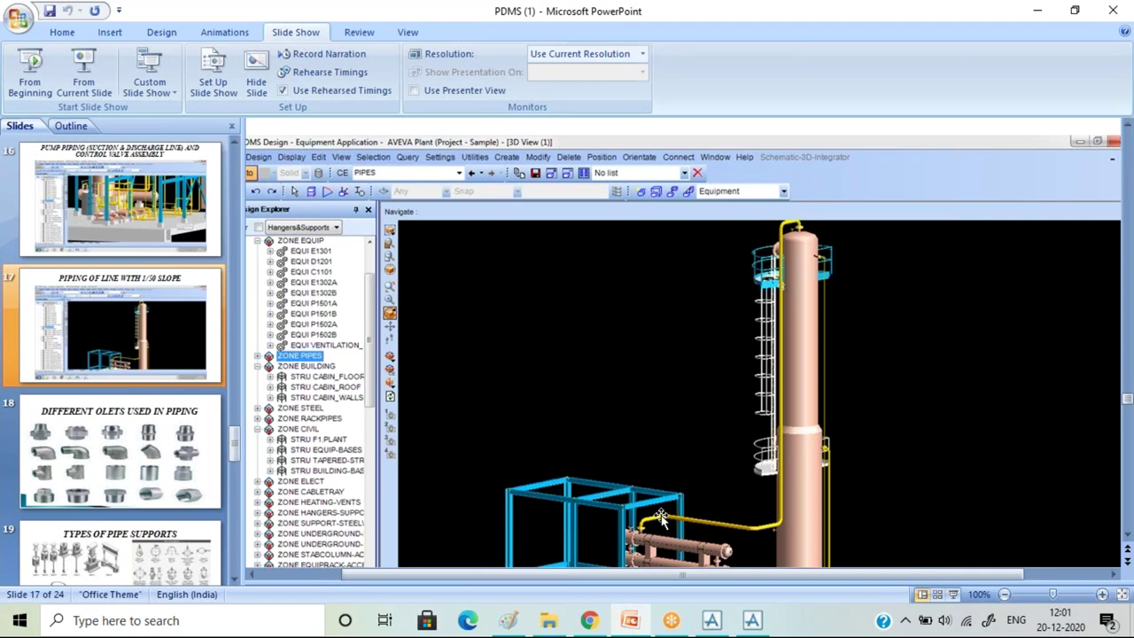
Zoom back out and select slide 18, Different Olets Used in Piping.
scroll(468, 309, "down", 3, "ctrl")
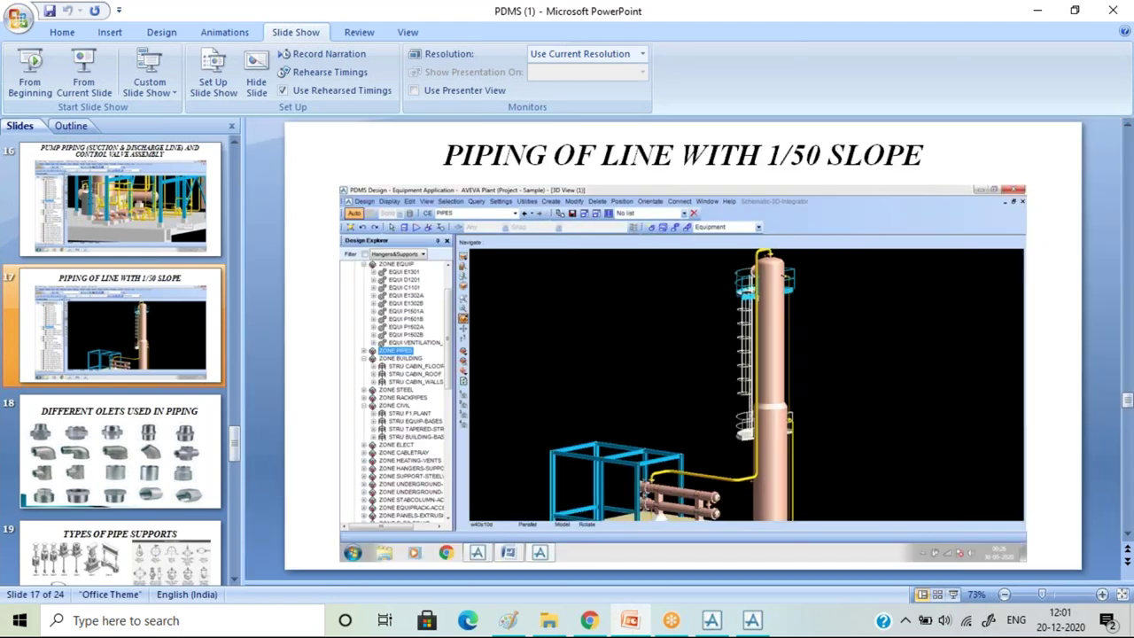
left_click(147, 460)
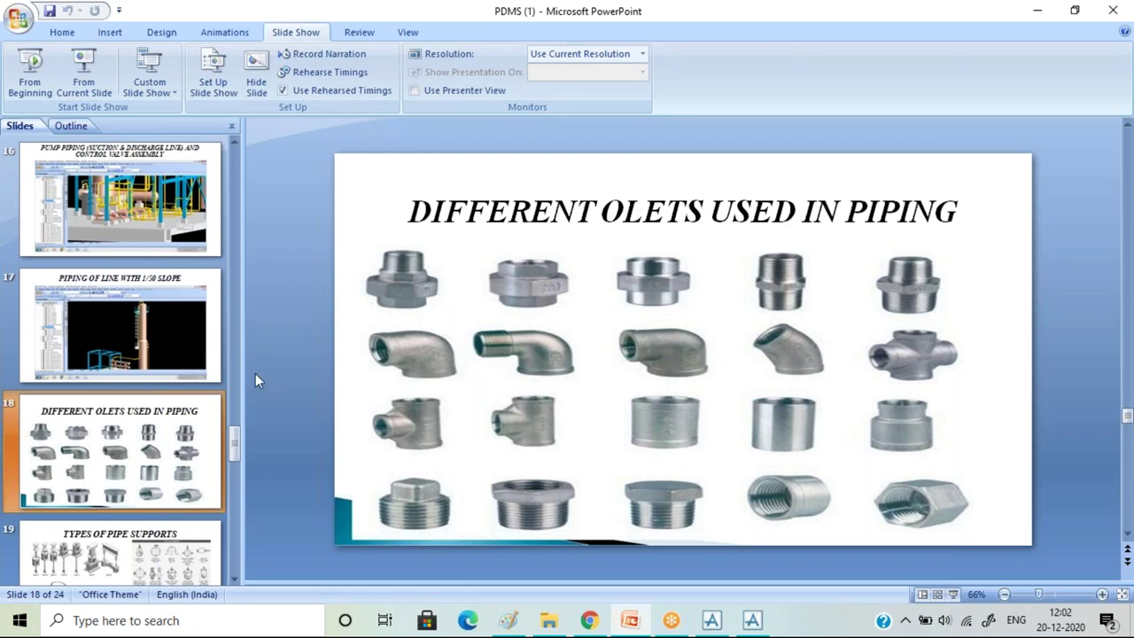
Scroll forward from slide 18 through slide 19, Types of Pipe Supports.
scroll(255, 373, "down", 1)
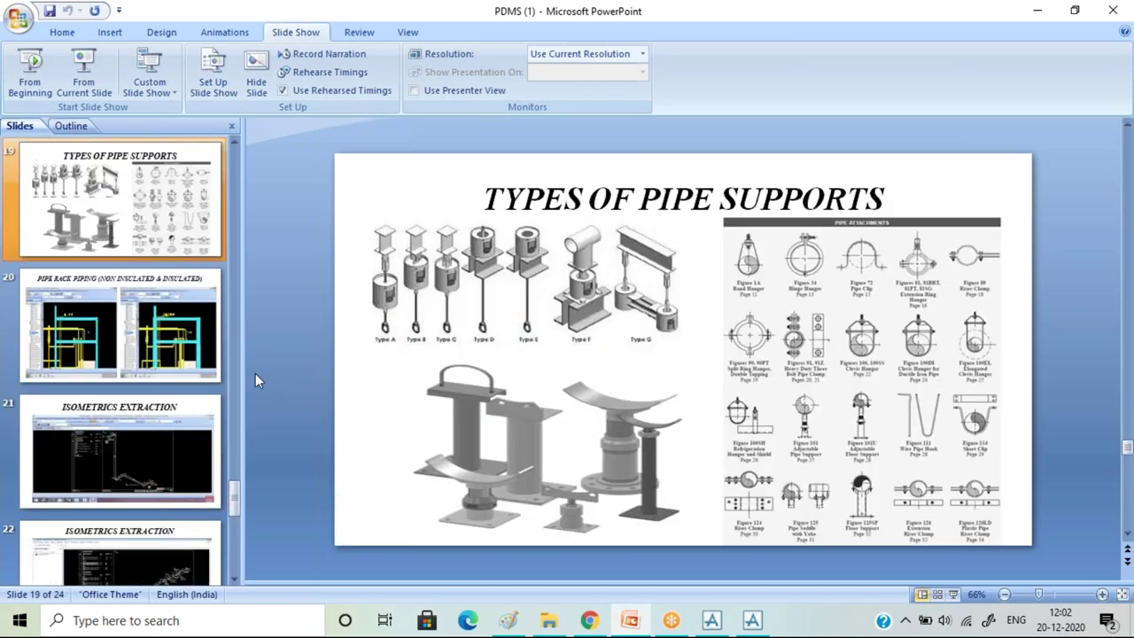
scroll(255, 373, "down", 1)
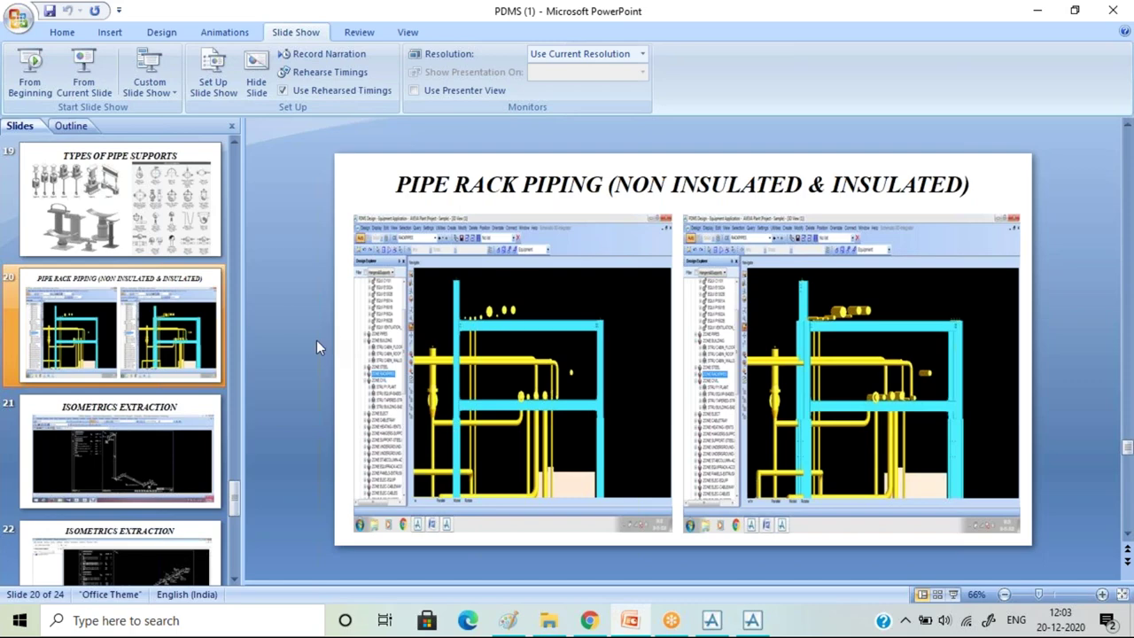
Scroll back and forth through the PowerPoint slides.
scroll(316, 340, "down", 2, "ctrl")
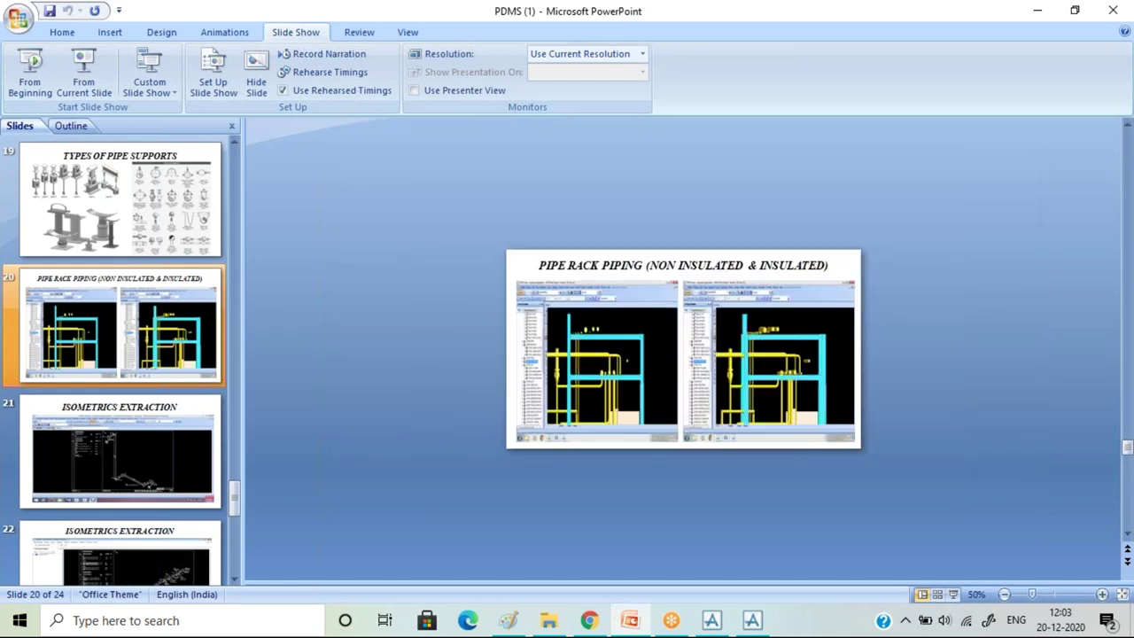
scroll(368, 305, "up", 1, "ctrl")
scroll(368, 305, "up", 1, "ctrl")
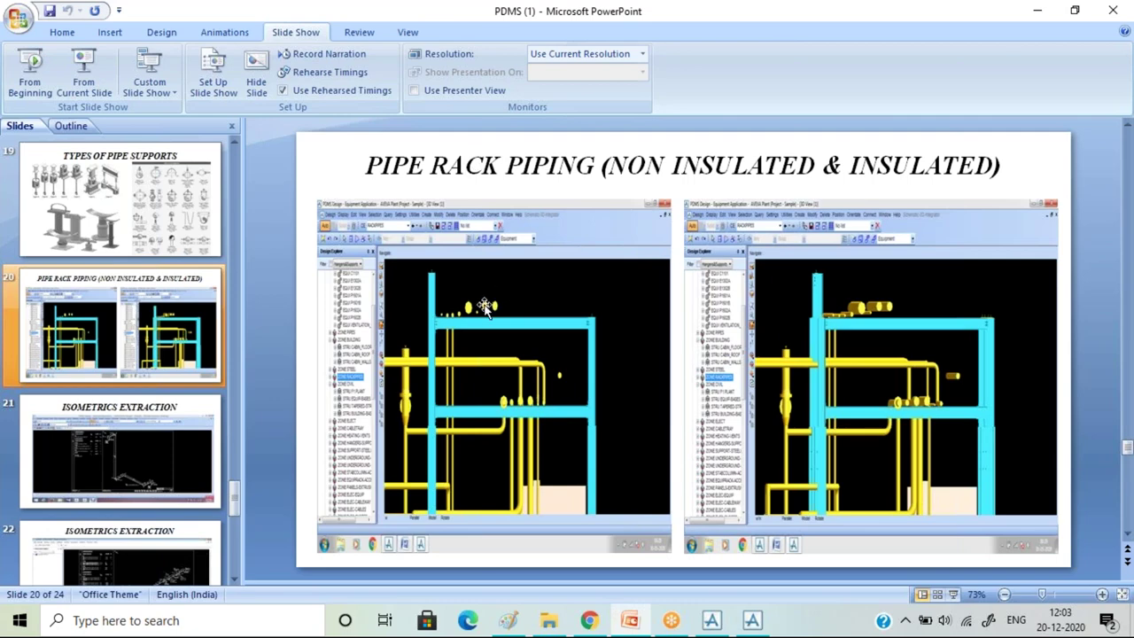
scroll(484, 306, "up", 1, "ctrl")
scroll(485, 306, "up", 1, "ctrl")
scroll(485, 306, "up", 2, "ctrl")
scroll(485, 288, "down", 1, "ctrl")
scroll(484, 288, "down", 1, "ctrl")
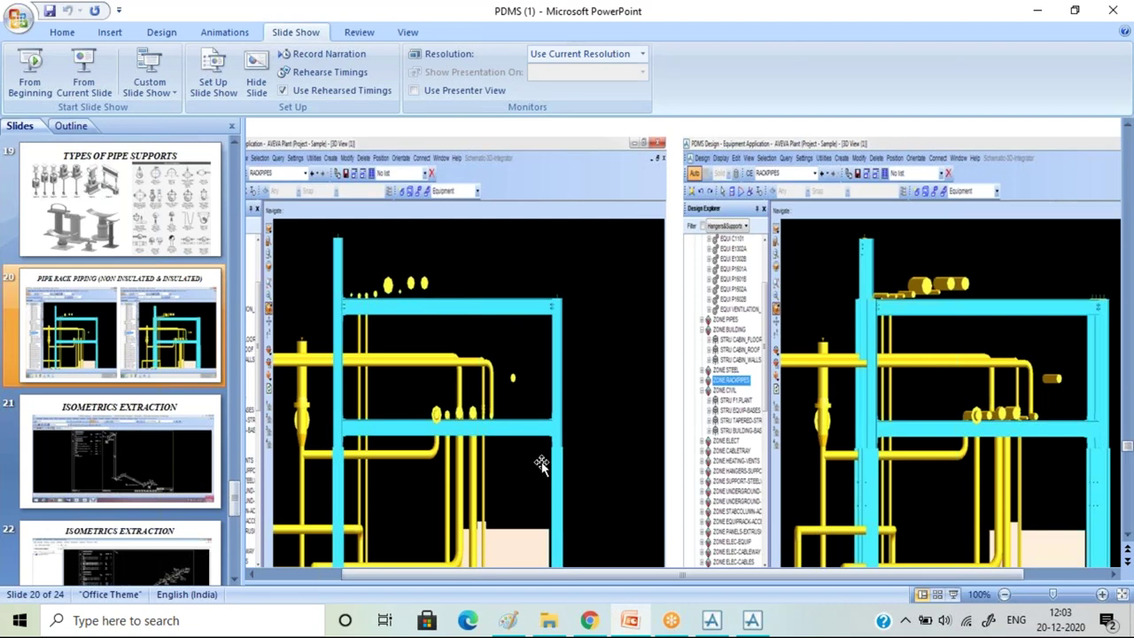
mouse_move(548, 619)
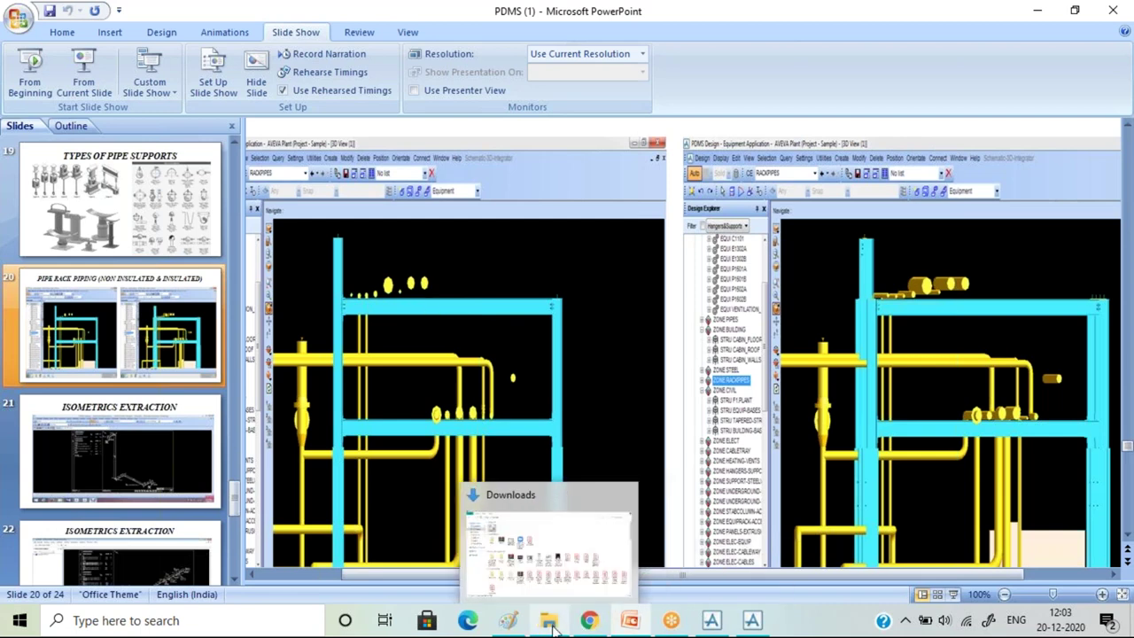
Switch to Paint and close the old sketch without saving it.
left_click(507, 620)
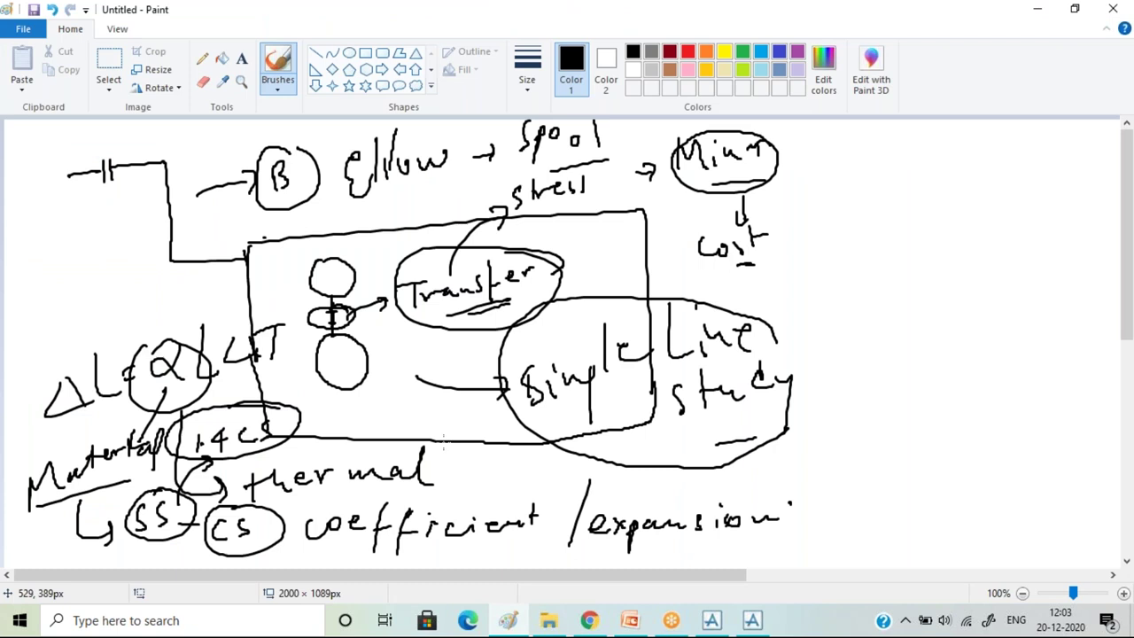
key("alt+F4")
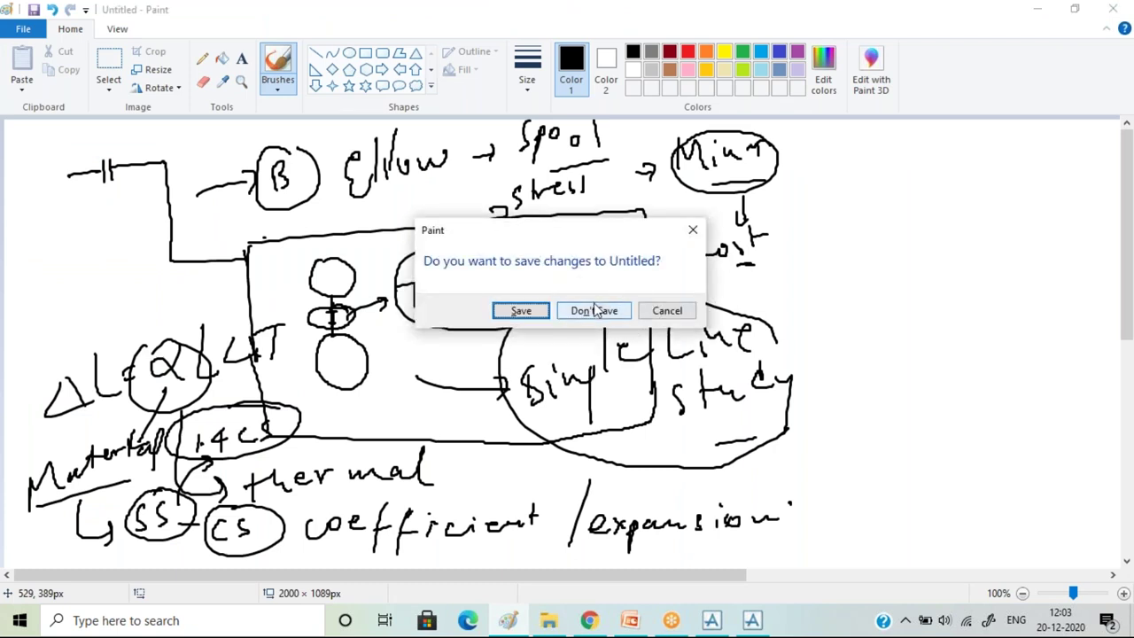
left_click(596, 310)
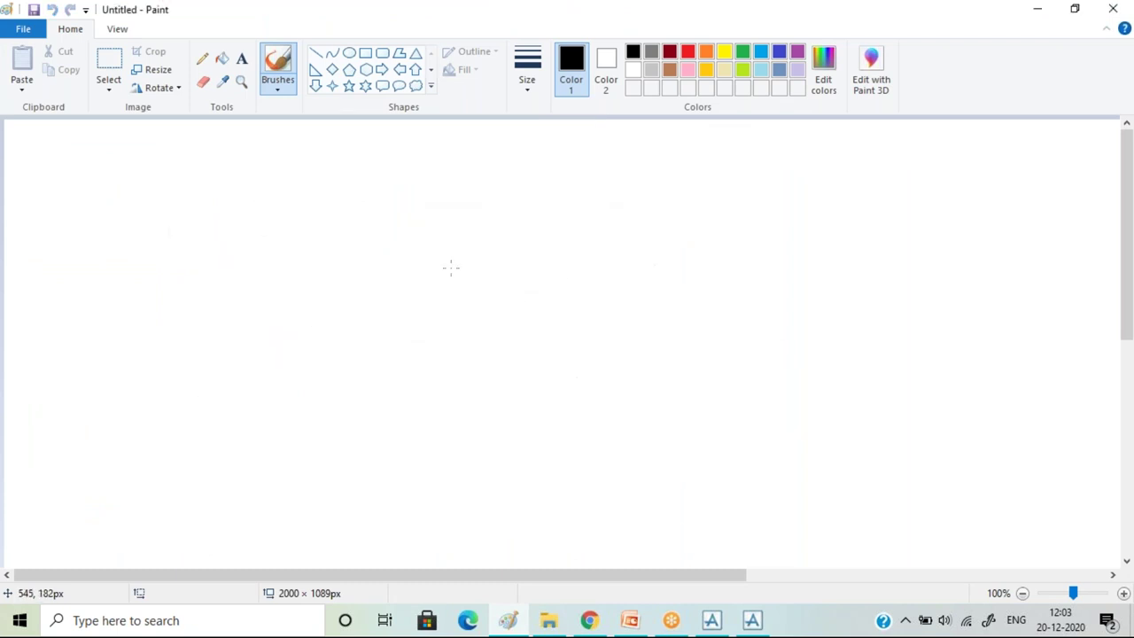
Sketch an I-beam support section, a long line across it, and a T-shape to its right.
left_click_drag(329, 258, 426, 243)
left_click_drag(330, 257, 387, 366)
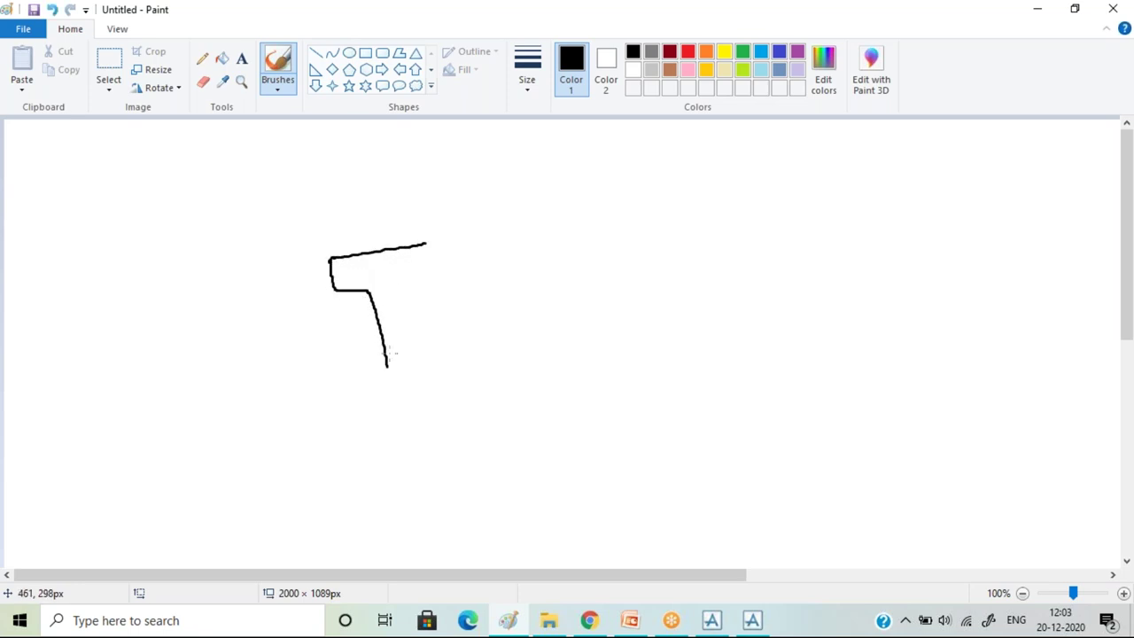
mouse_move(420, 267)
left_mouse_down()
mouse_move(398, 331)
mouse_move(409, 333)
mouse_move(416, 390)
mouse_move(391, 390)
mouse_move(361, 432)
mouse_move(478, 387)
mouse_move(404, 385)
left_mouse_up()
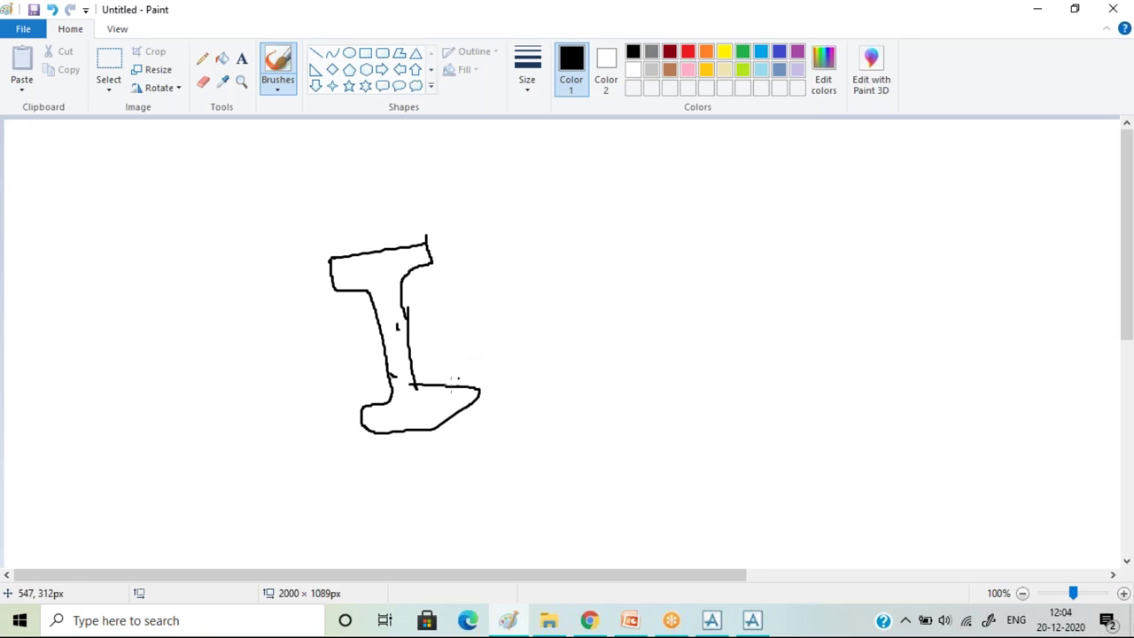
left_click_drag(364, 354, 530, 313)
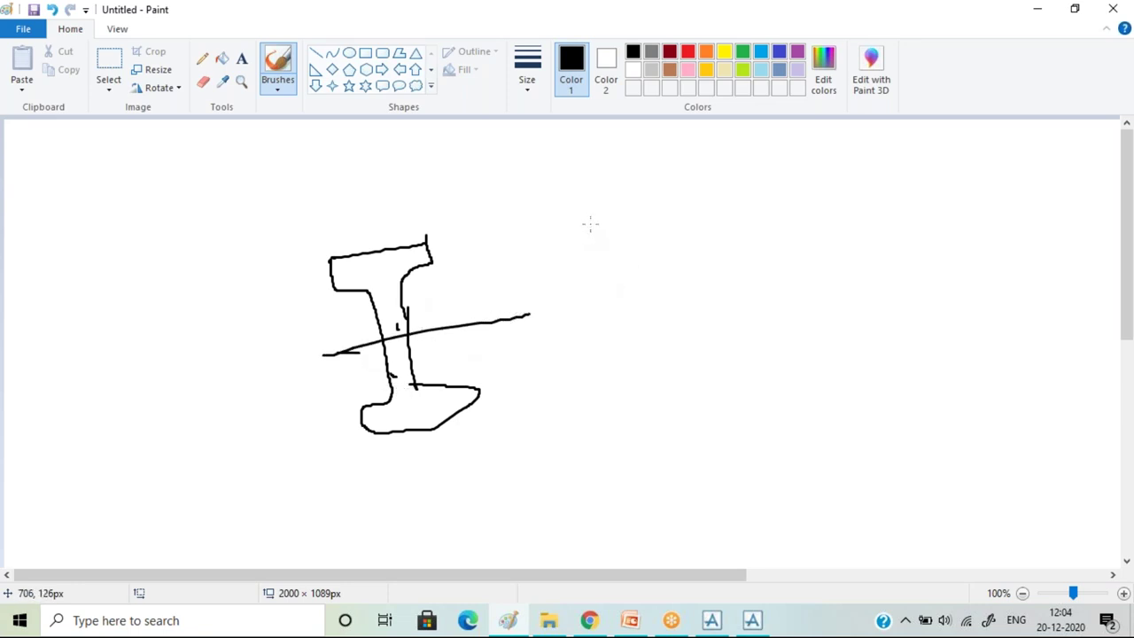
mouse_move(604, 207)
left_mouse_down()
mouse_move(584, 292)
mouse_move(632, 230)
mouse_move(609, 200)
left_mouse_up()
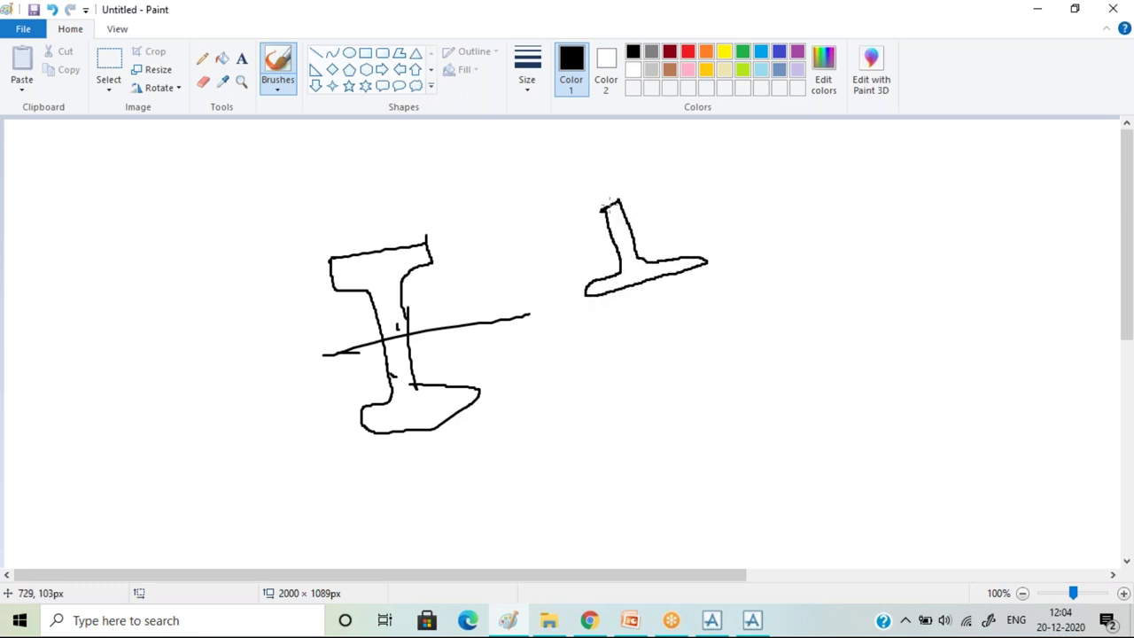
Draw a pipe ellipse on the T-support, mark its foot ends, and add legs closing a box.
mouse_move(533, 150)
left_mouse_down()
mouse_move(559, 139)
mouse_move(639, 200)
mouse_move(528, 187)
mouse_move(541, 147)
mouse_move(609, 217)
mouse_move(580, 211)
mouse_move(636, 194)
mouse_move(632, 211)
left_mouse_up()
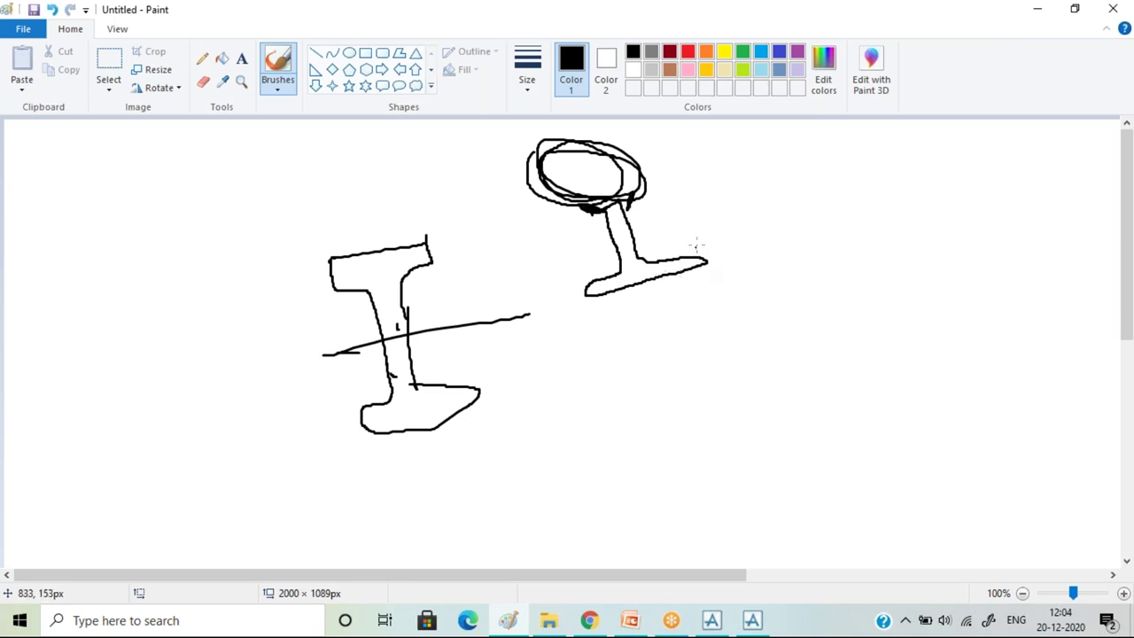
mouse_move(706, 232)
left_mouse_down()
mouse_move(709, 266)
mouse_move(721, 273)
left_mouse_up()
mouse_move(574, 284)
left_mouse_down()
mouse_move(577, 328)
mouse_move(592, 323)
left_mouse_up()
left_click_drag(719, 280, 739, 271)
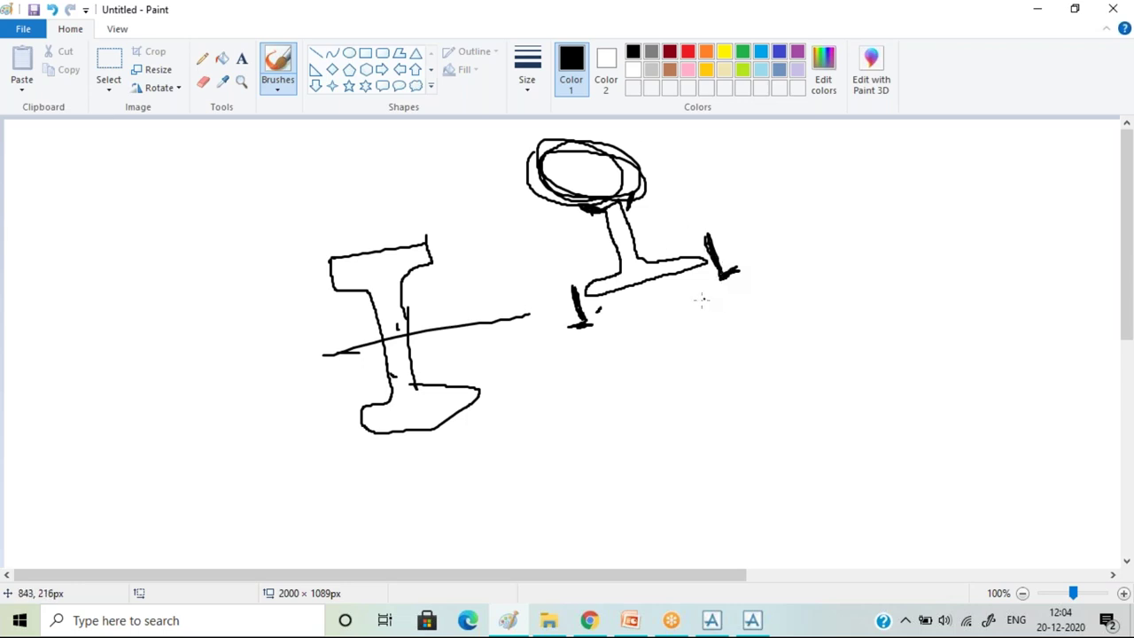
left_click_drag(593, 305, 614, 361)
left_click_drag(712, 268, 747, 359)
left_click_drag(615, 361, 634, 399)
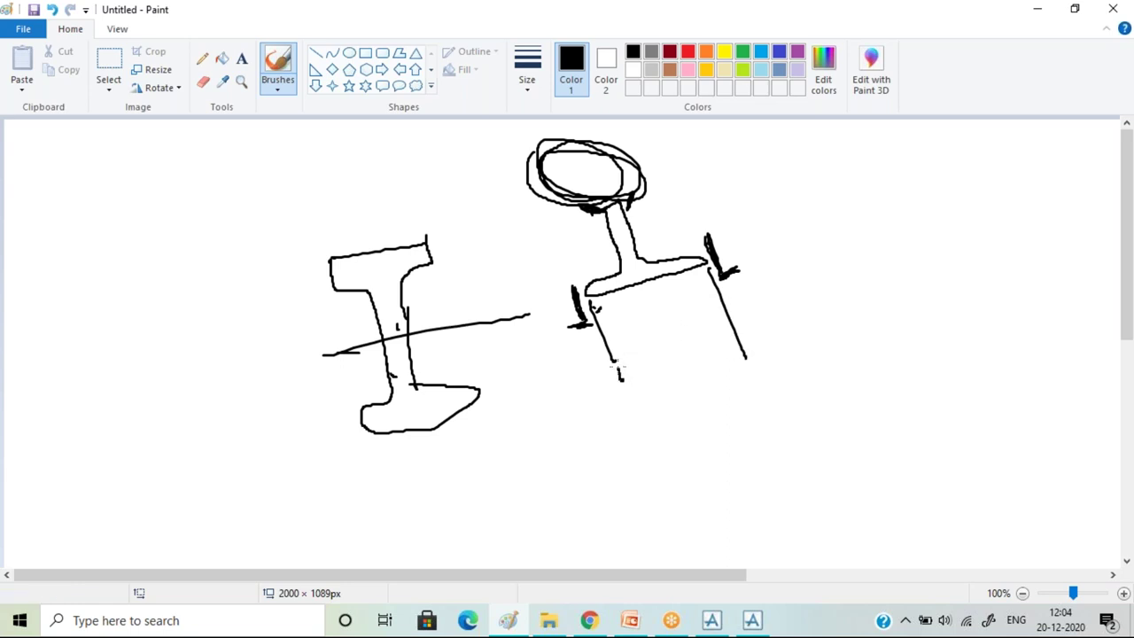
left_click_drag(746, 358, 662, 399)
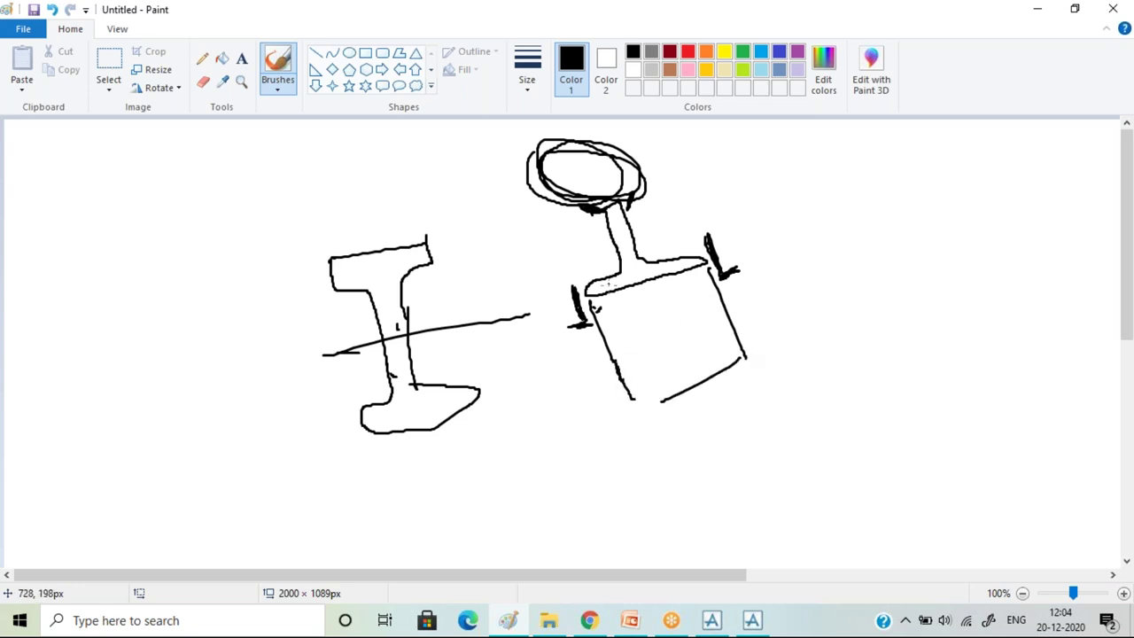
left_click_drag(591, 309, 628, 294)
Draw a small pipe circle with a base line at the top left.
left_click_drag(135, 200, 125, 202)
left_click_drag(100, 244, 219, 235)
mouse_move(118, 264)
left_mouse_down()
mouse_move(161, 232)
mouse_move(158, 262)
left_mouse_up()
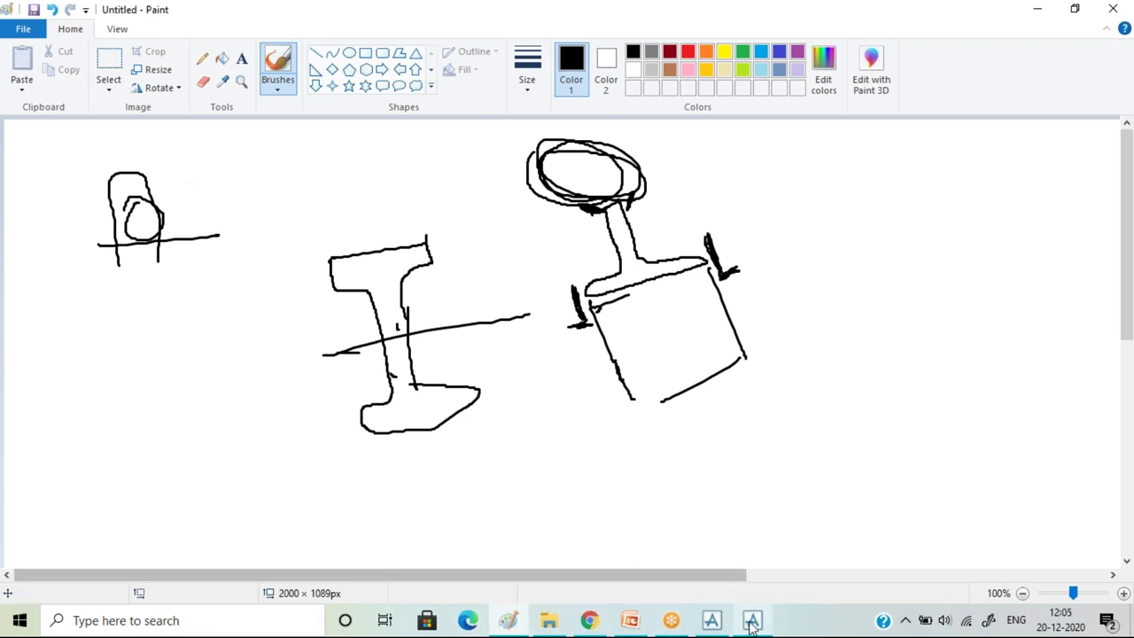
mouse_move(629, 620)
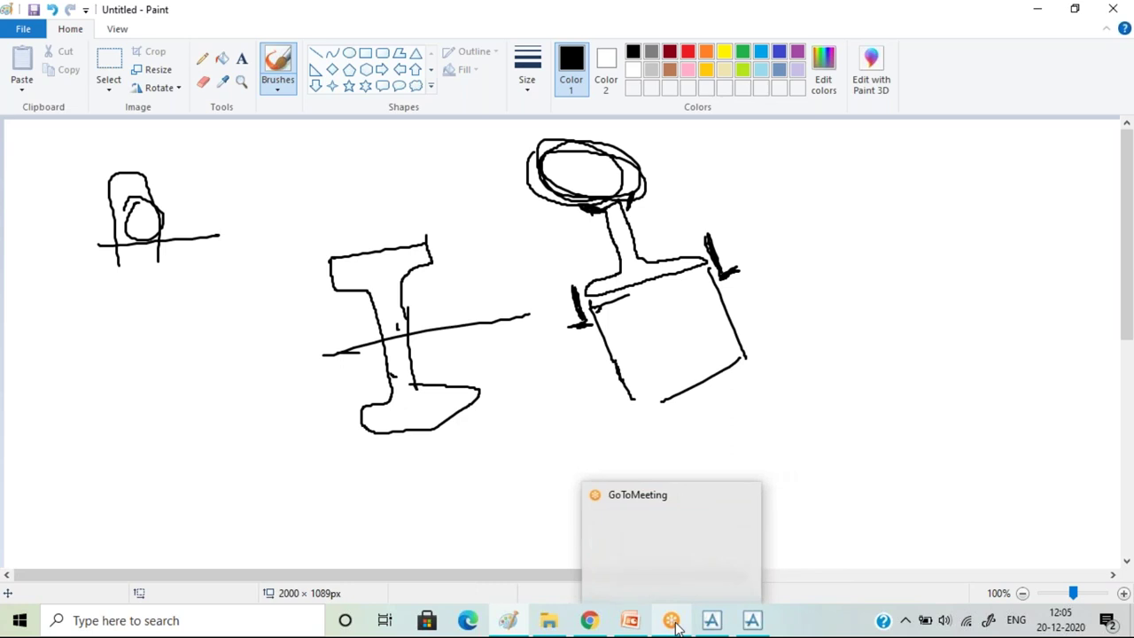
Return to PowerPoint, select slide 21 Isometrics Extraction, and zoom out to fit it.
left_click(630, 620)
left_click(124, 430)
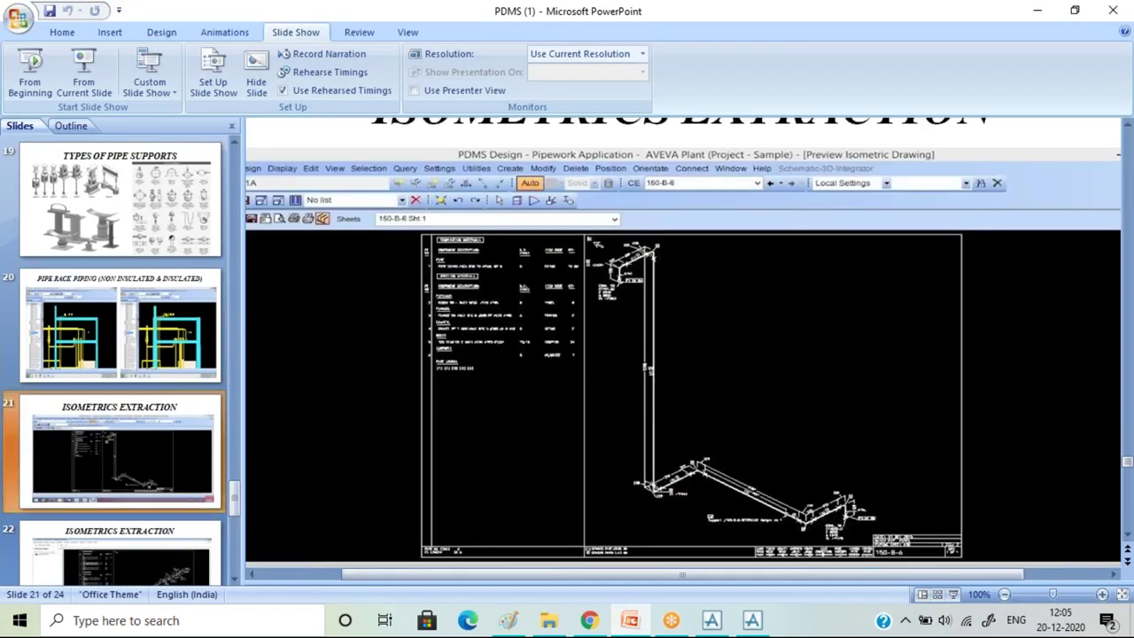
scroll(390, 306, "down", 4, "ctrl")
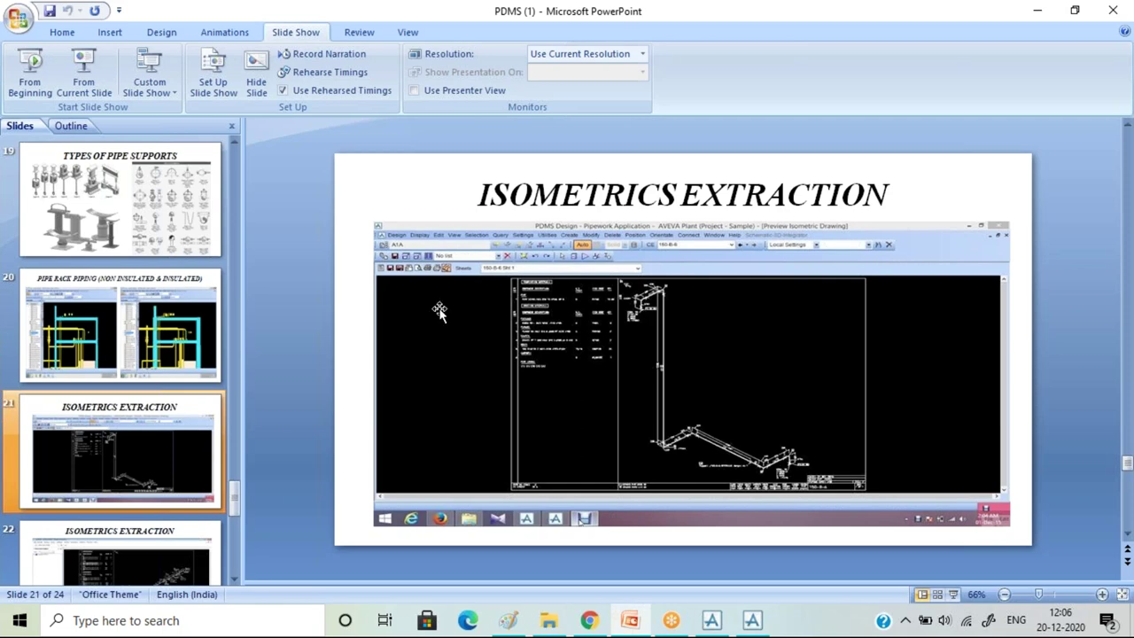
Move to slide 24, PIPING GAD EXTRACTION, and zoom the slide view.
key("Down")
key("Down")
key("Down")
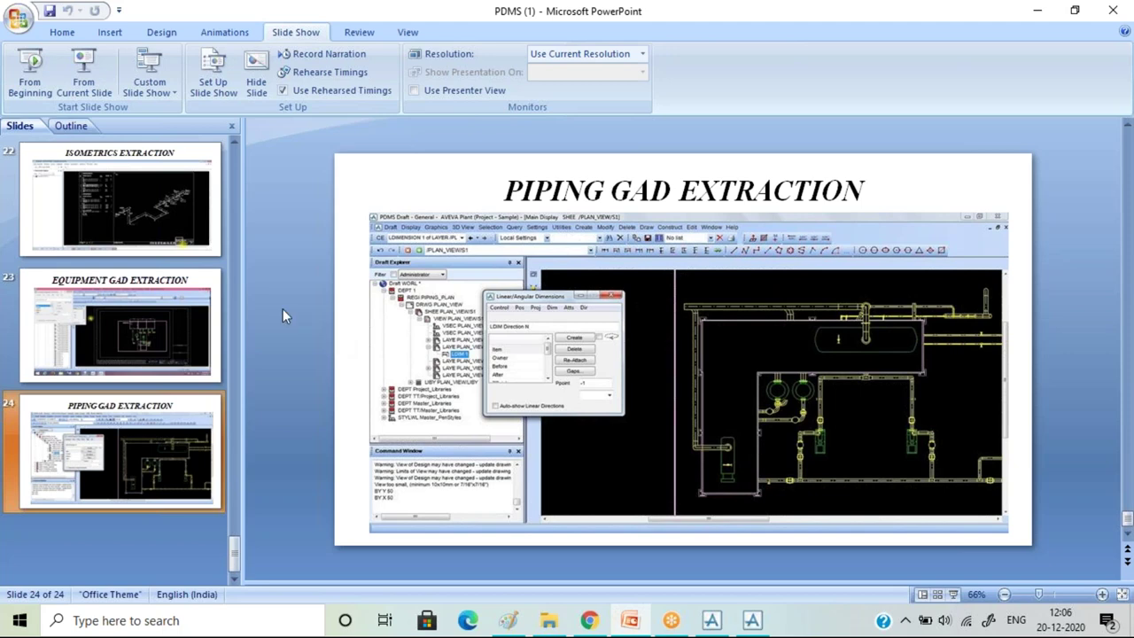
scroll(345, 326, "down", 3, "ctrl")
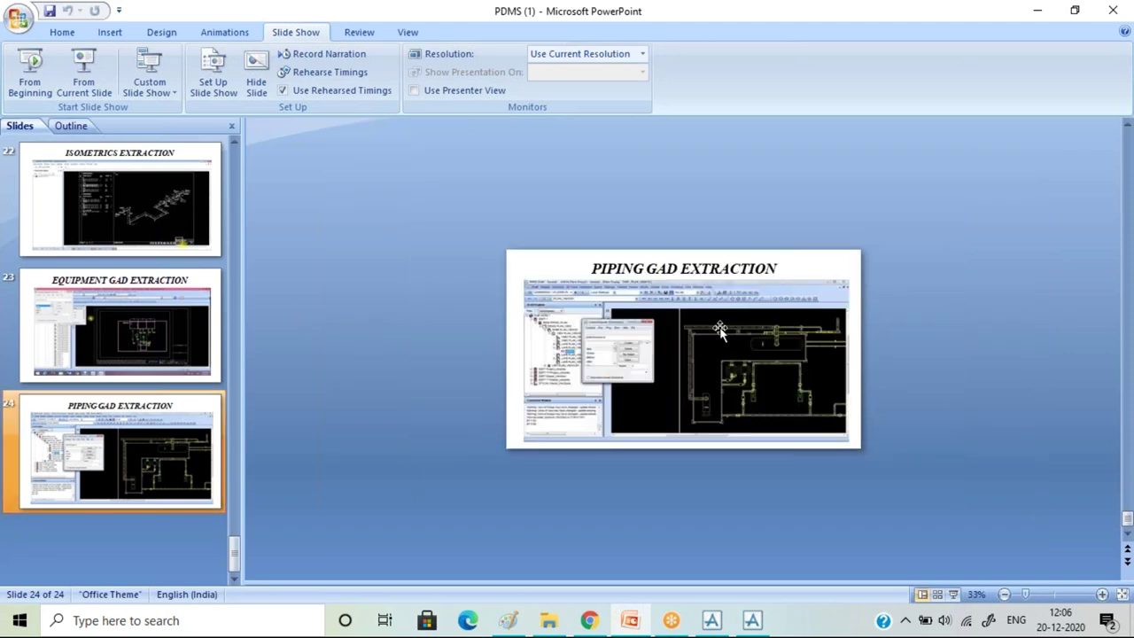
scroll(829, 398, "up", 2, "ctrl")
scroll(829, 398, "up", 3, "ctrl")
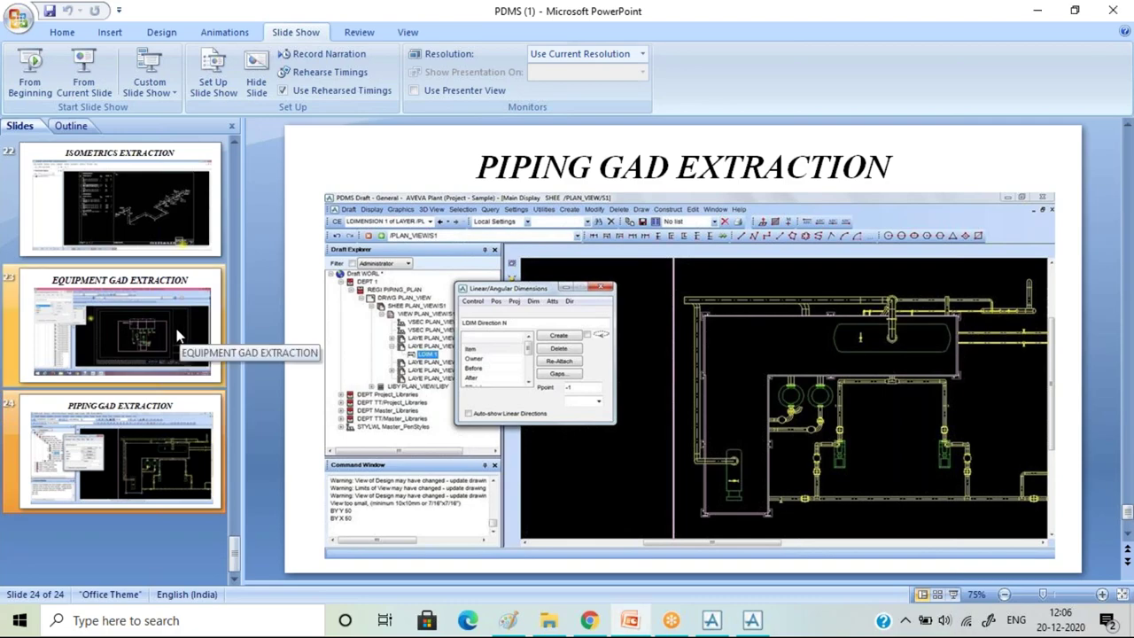
Show slide 23, EQUIPMENT GAD EXTRACTION, and zoom in and out to review it.
left_click(152, 332)
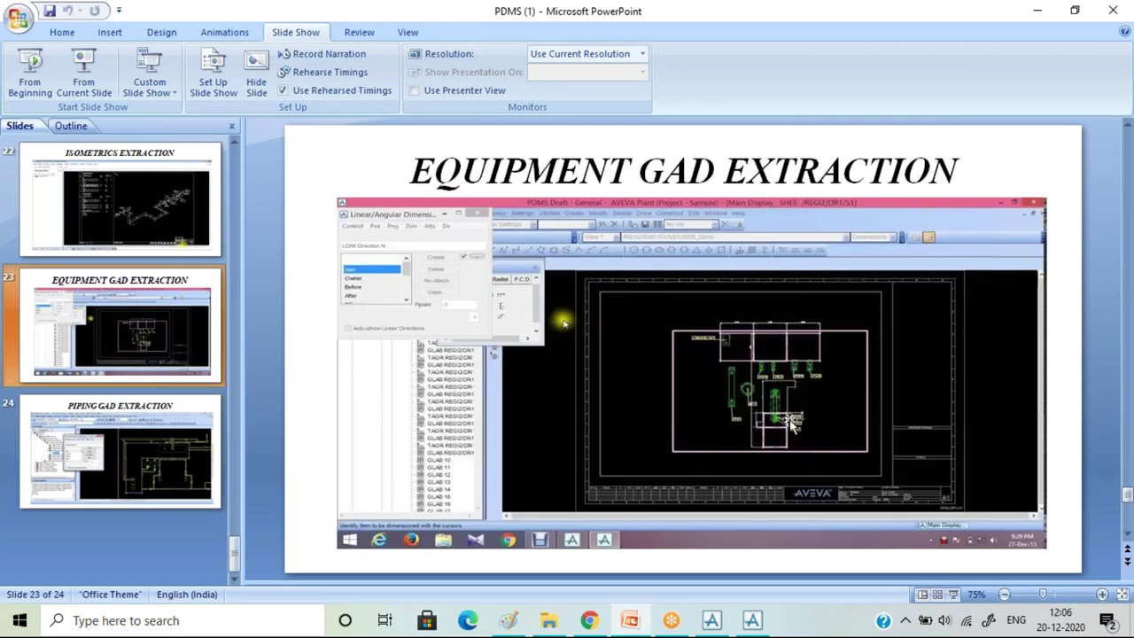
scroll(791, 428, "up", 5, "ctrl")
scroll(924, 506, "up", 2, "ctrl")
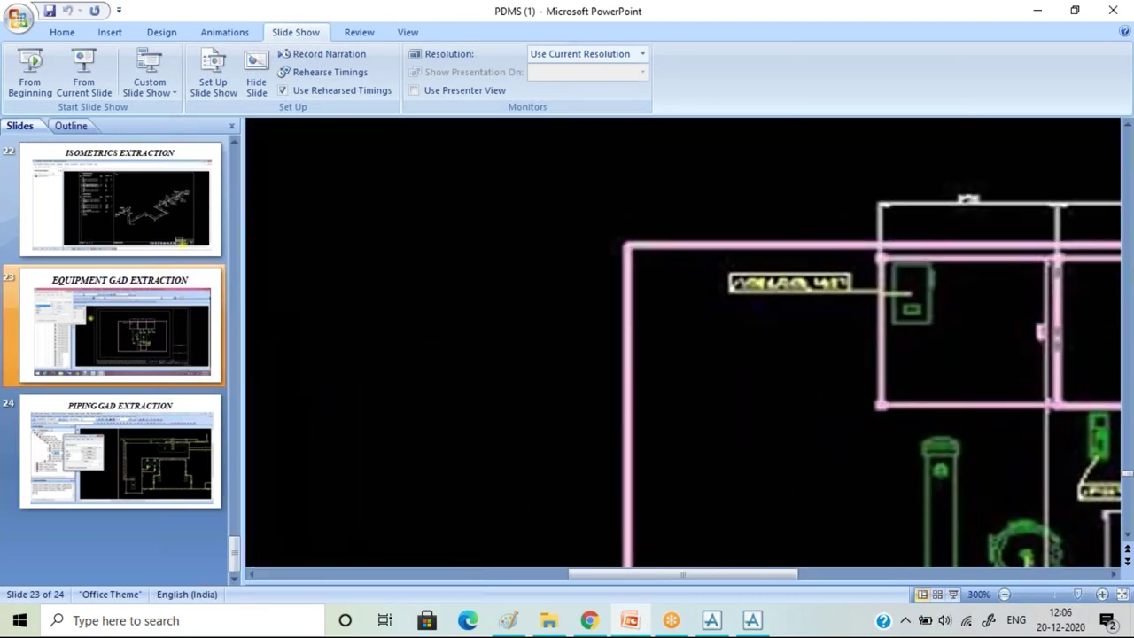
scroll(923, 506, "down", 2, "ctrl")
scroll(872, 492, "up", 2, "ctrl")
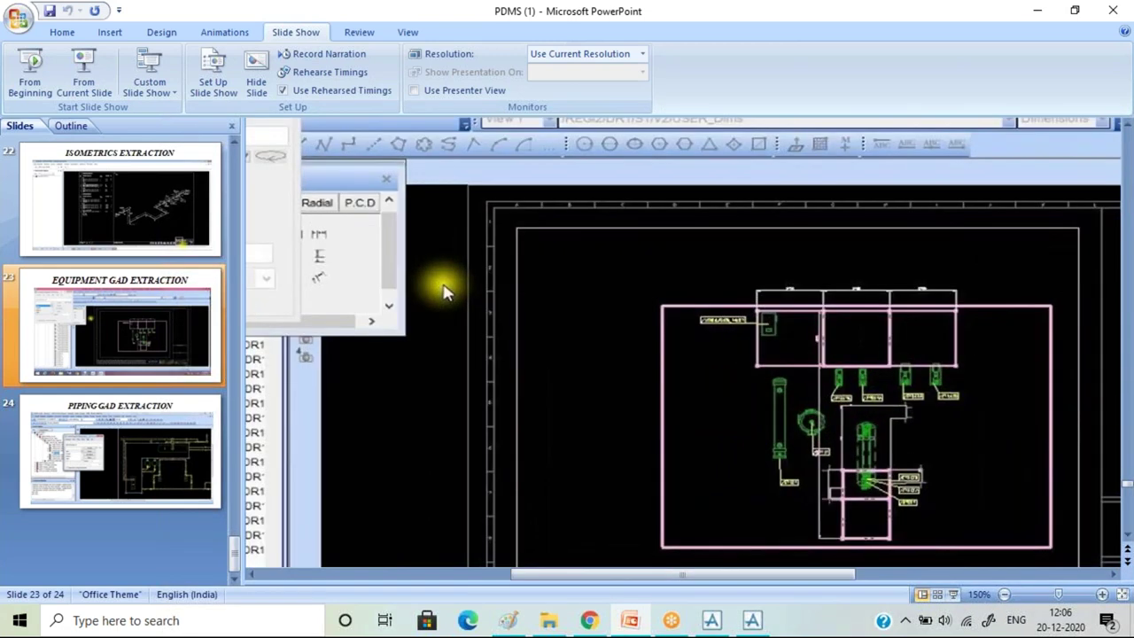
scroll(872, 492, "up", 2, "ctrl")
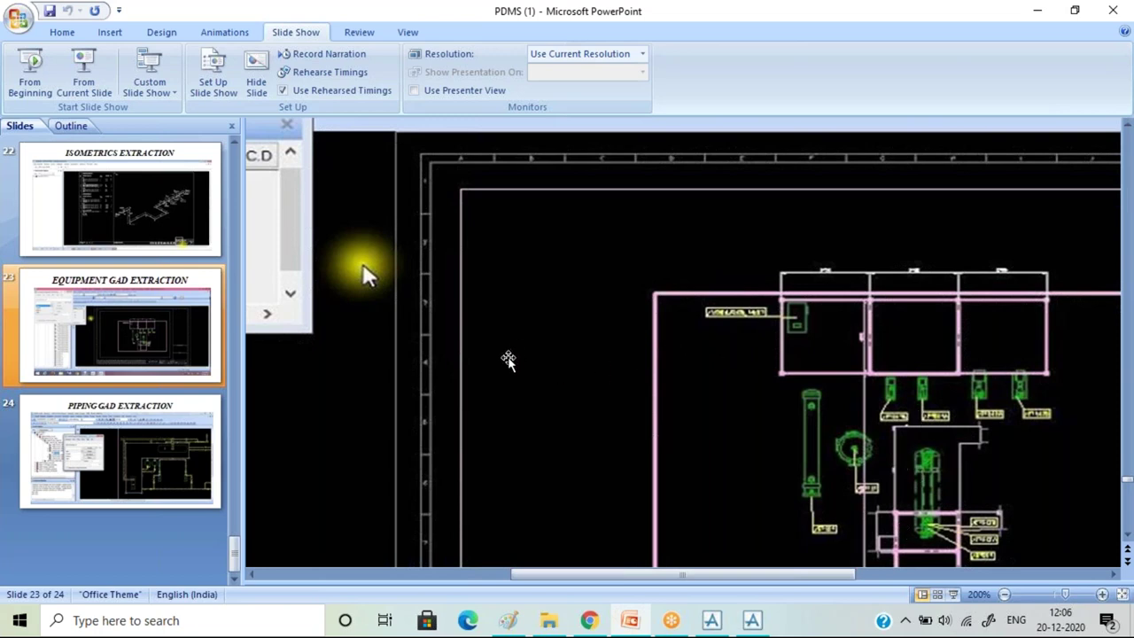
scroll(507, 359, "down", 1, "ctrl")
scroll(508, 359, "down", 2, "ctrl")
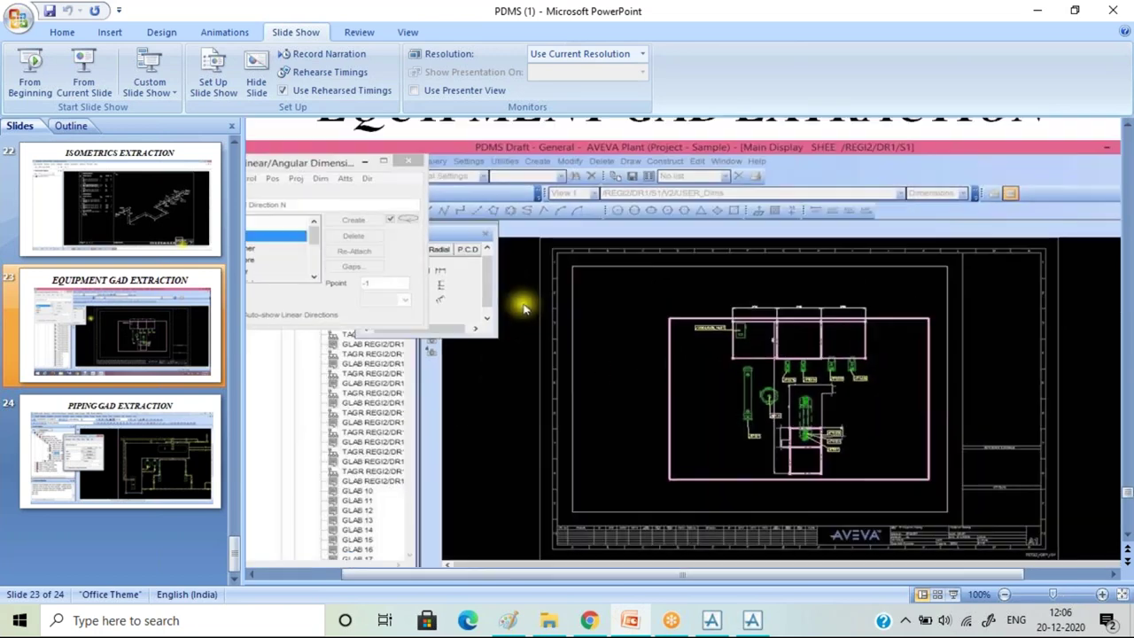
scroll(741, 403, "down", 1, "ctrl")
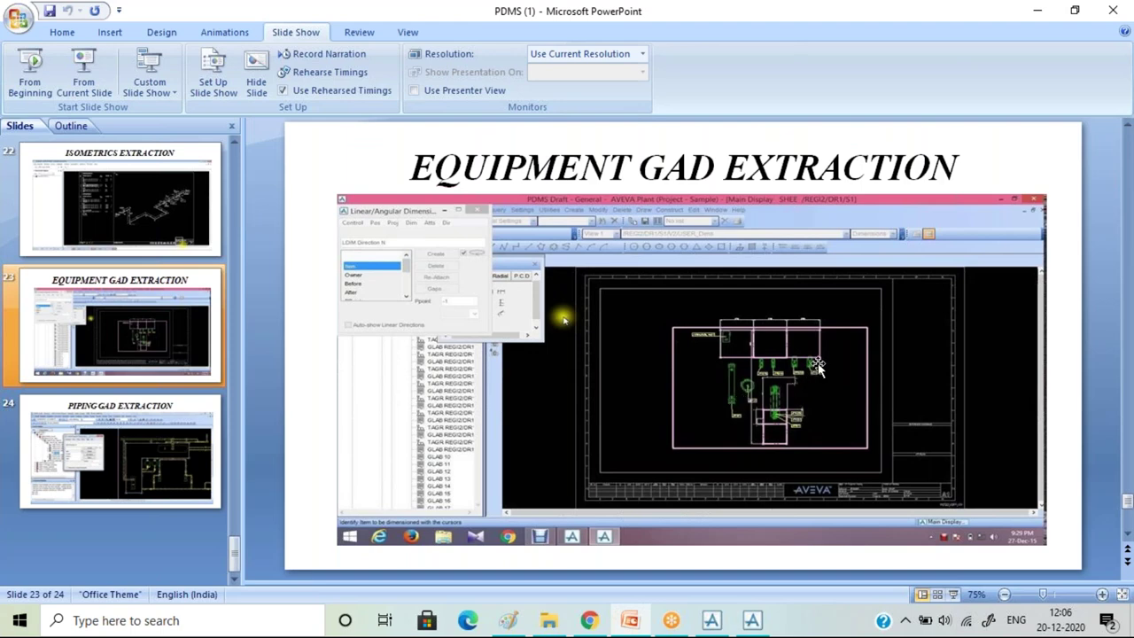
scroll(818, 350, "up", 3, "ctrl")
scroll(815, 292, "up", 1, "ctrl")
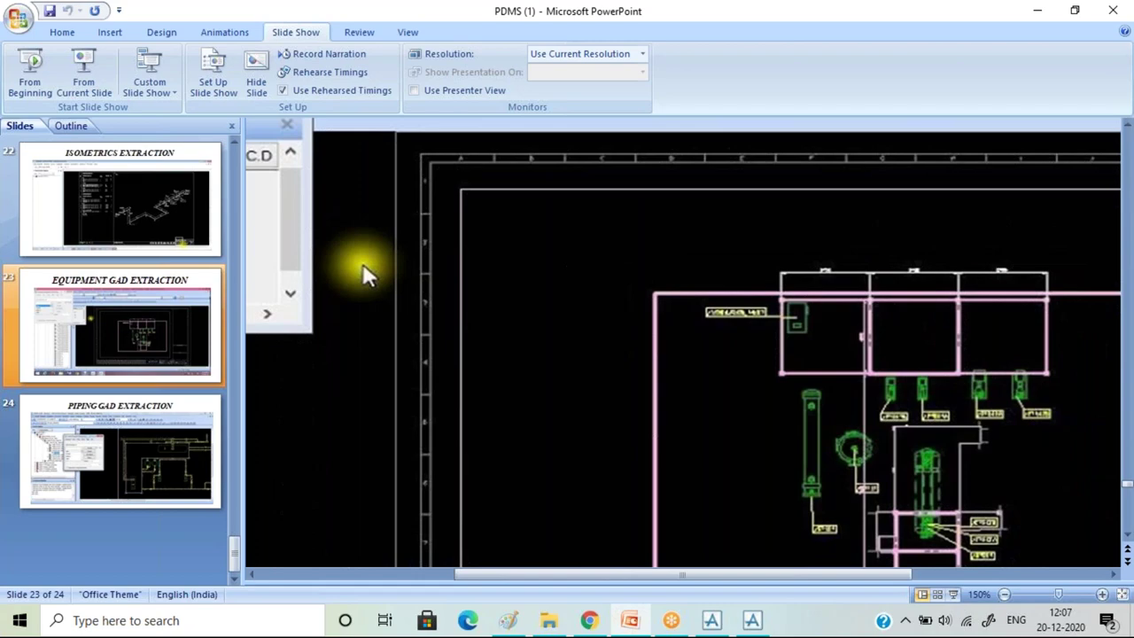
scroll(569, 266, "down", 10, "ctrl")
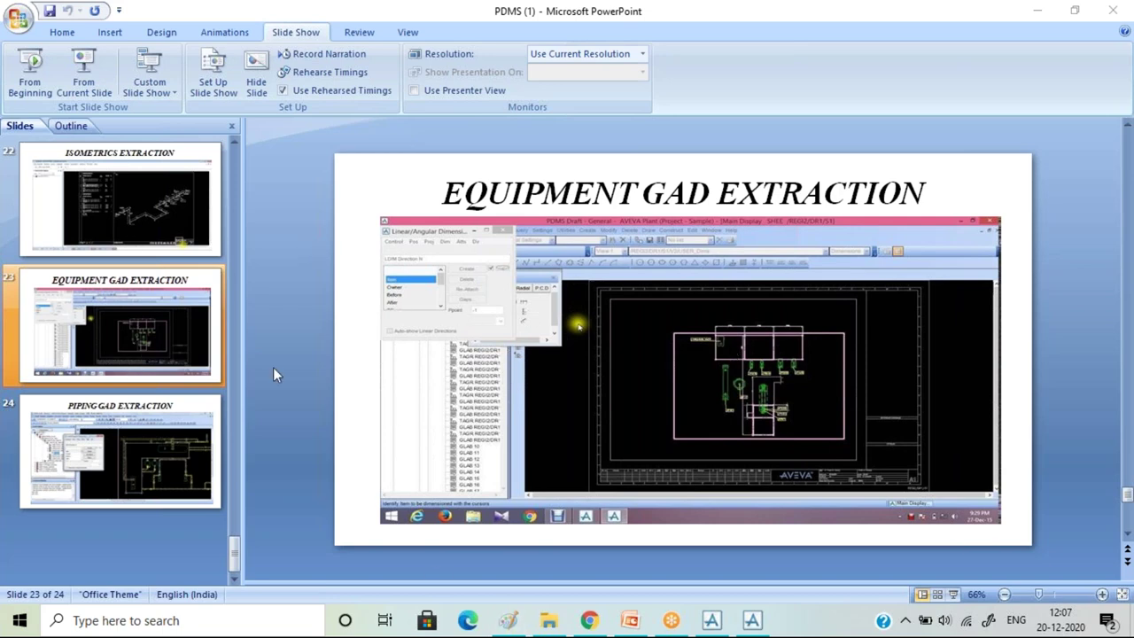
Go to slide 22, ISOMETRICS EXTRACTION, then step back to slide 16, PUMP PIPING.
left_click(168, 206)
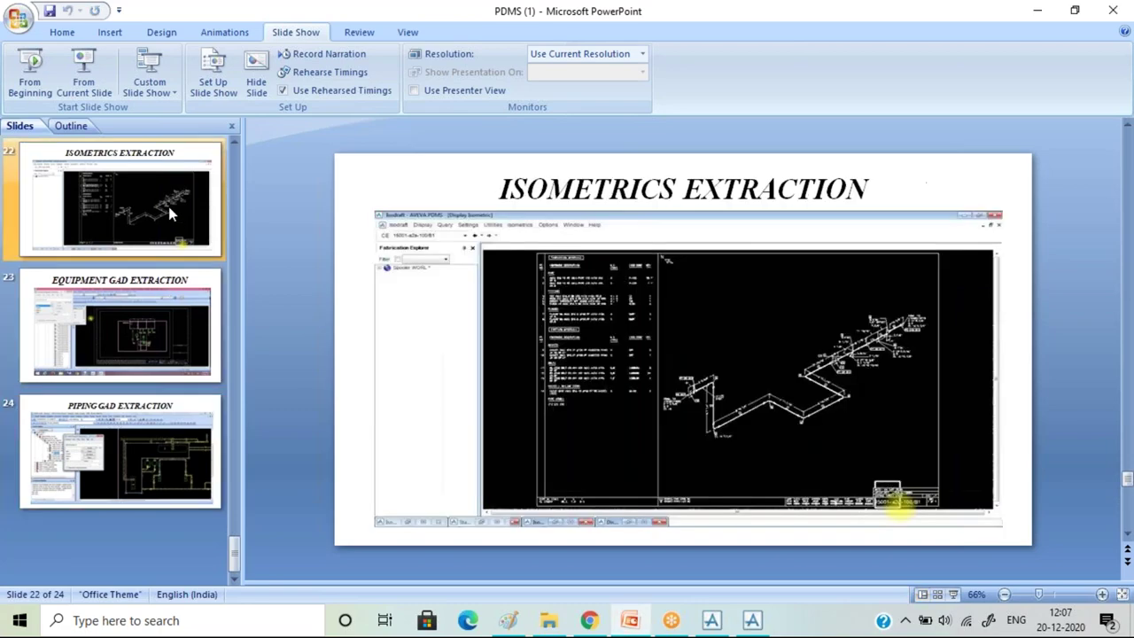
key("Up")
key("Up")
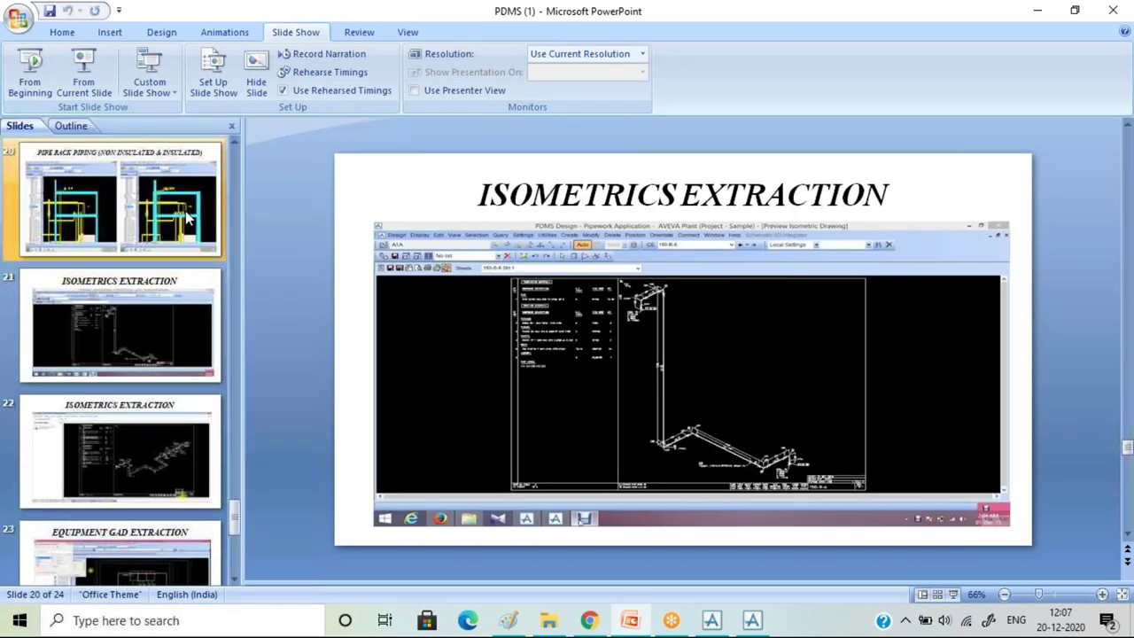
key("Up")
key("Up")
key("Up")
key("Up")
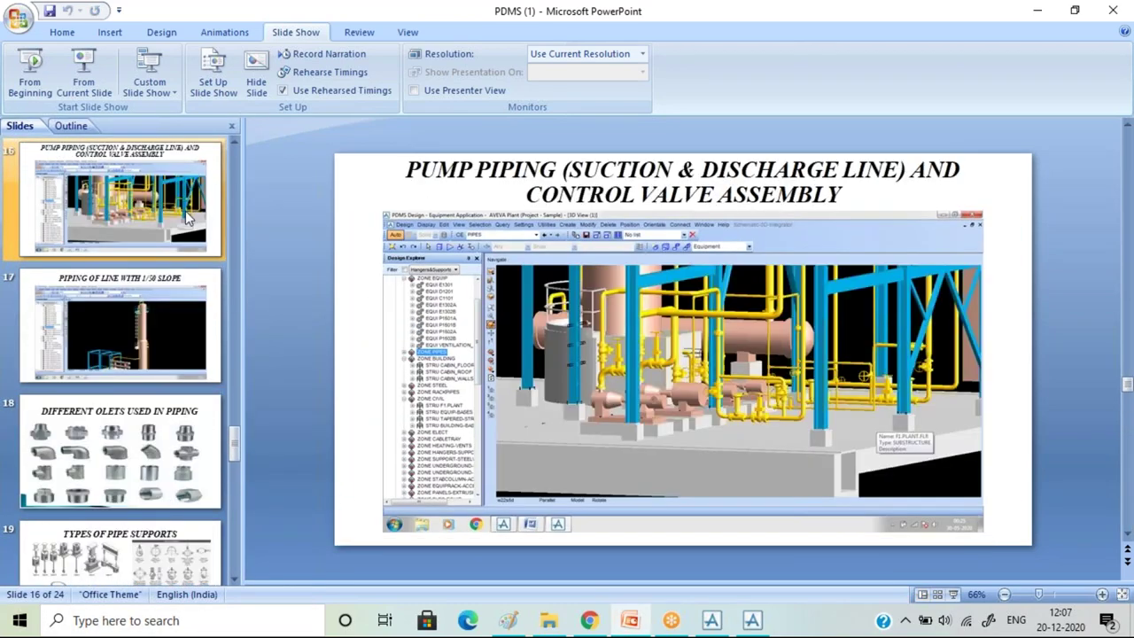
key("Up")
Return to PDMS Design and expand SITE STABILIZER to list ZONE EQUIP through ZONE ELEC-CNODES.
left_click(754, 625)
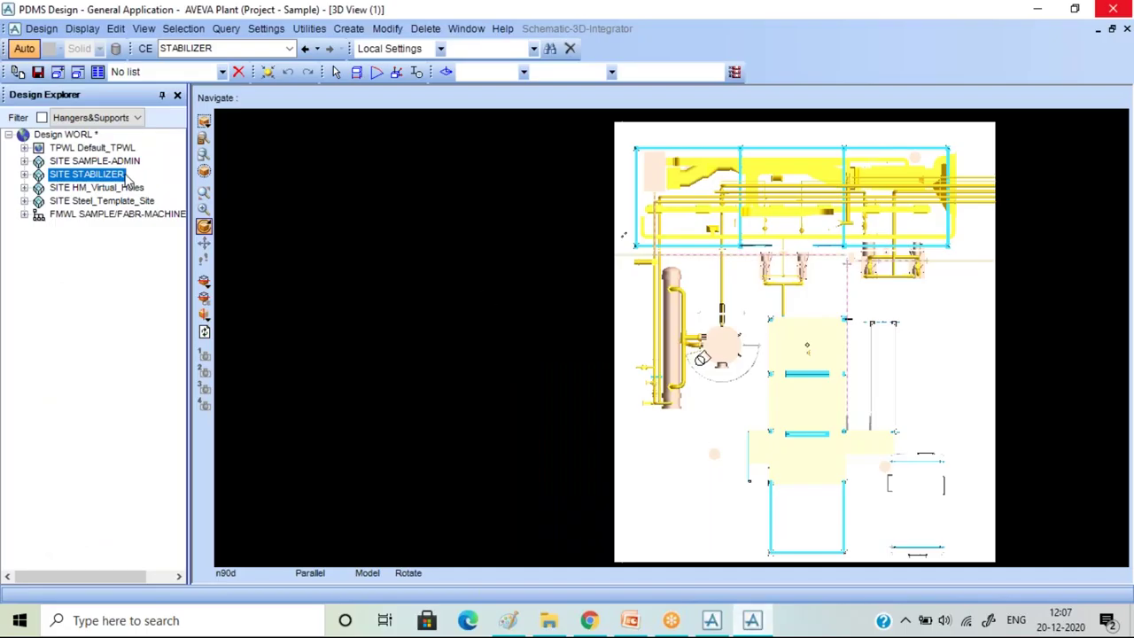
left_click(25, 174)
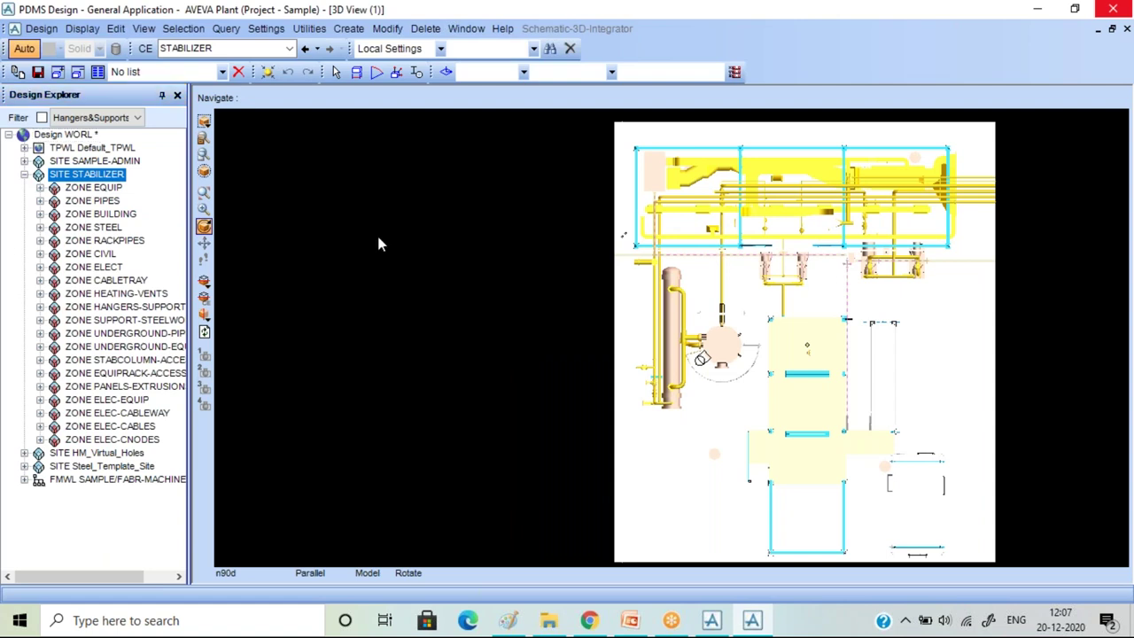
scroll(296, 302, "down", 1)
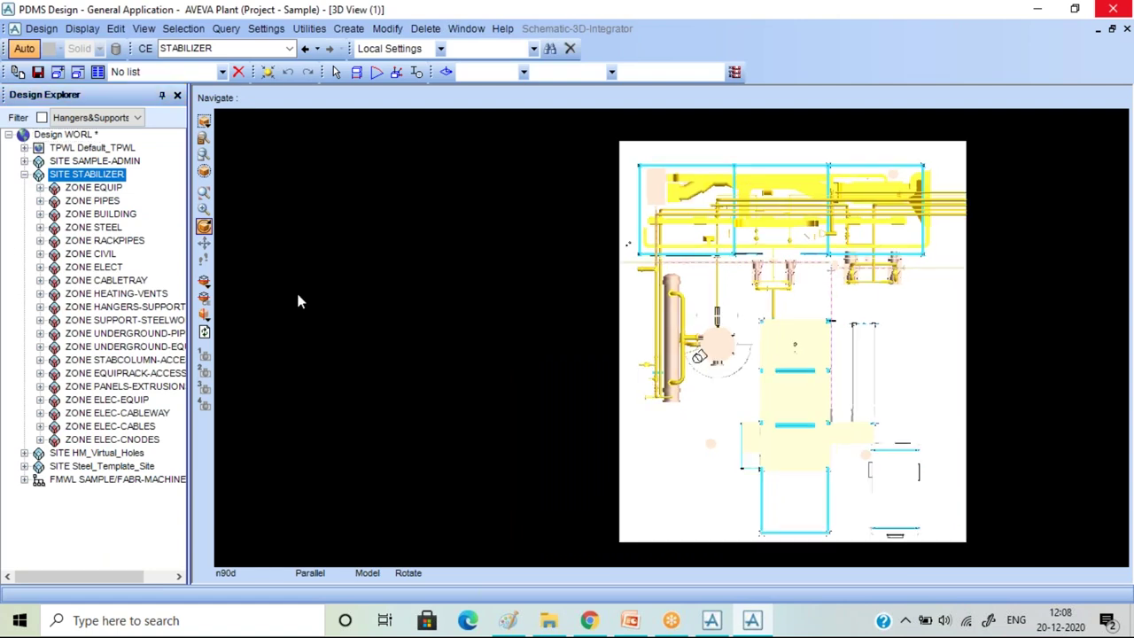
scroll(296, 301, "down", 1)
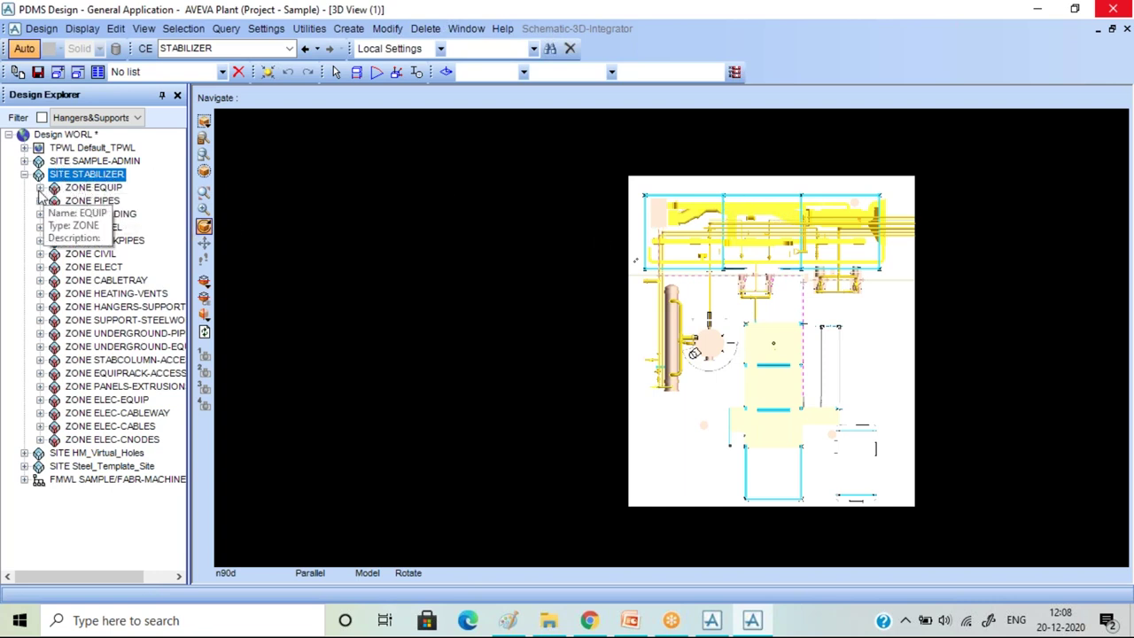
Expand ZONE EQUIP and EQUI E1301, then select nozzles E1301-S1 through E1301-T2 in turn.
left_click(40, 188)
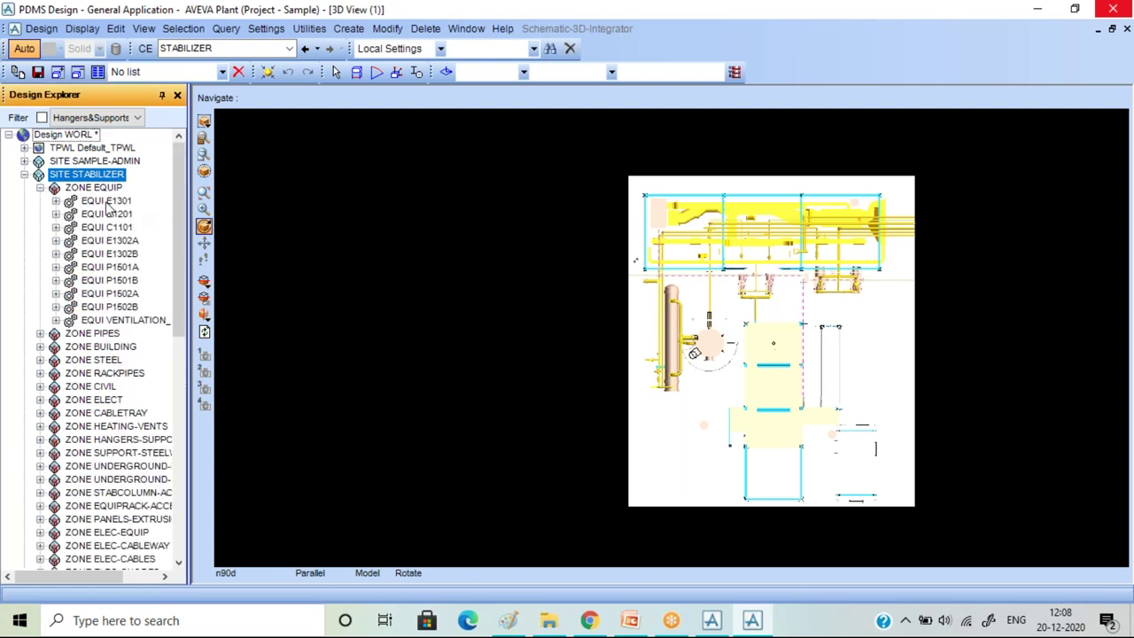
left_click(56, 200)
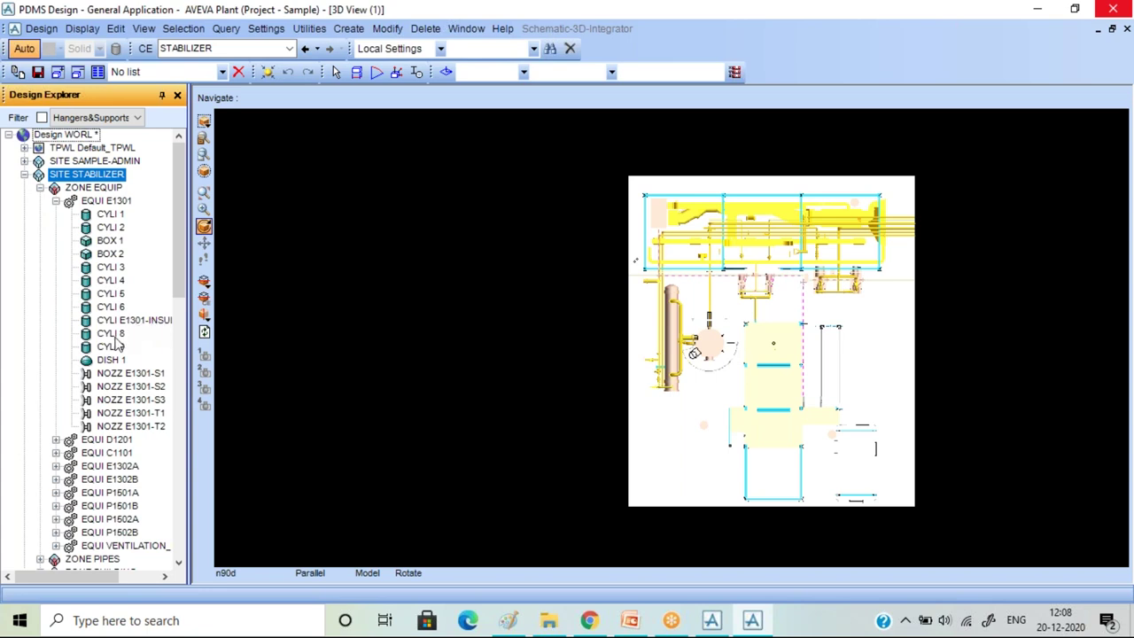
left_click(113, 375)
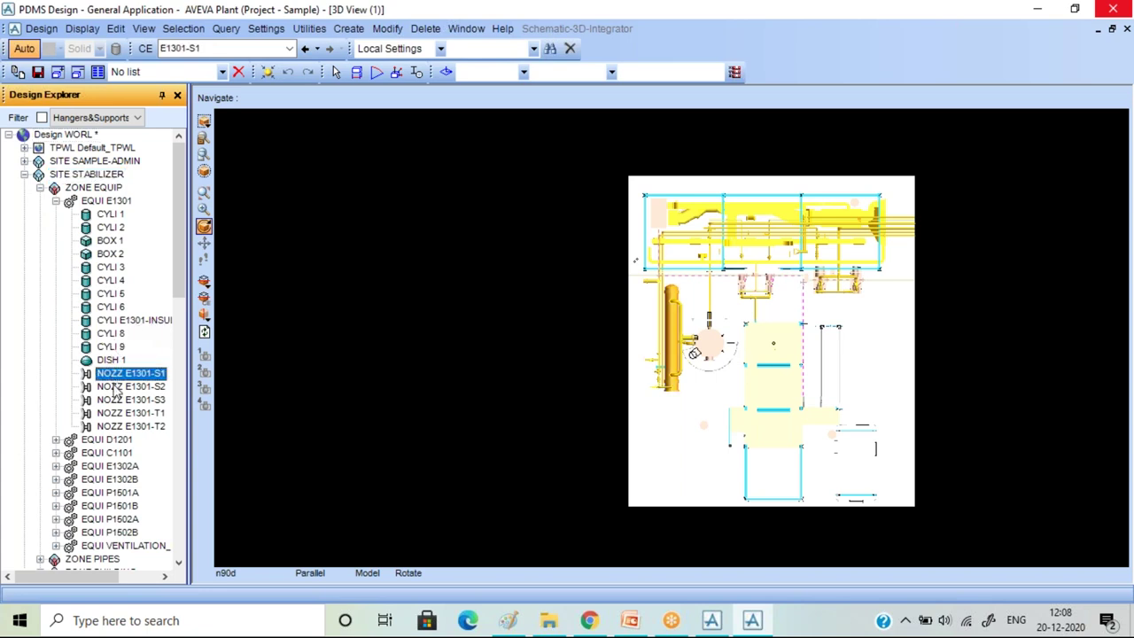
left_click(115, 387)
left_click(117, 401)
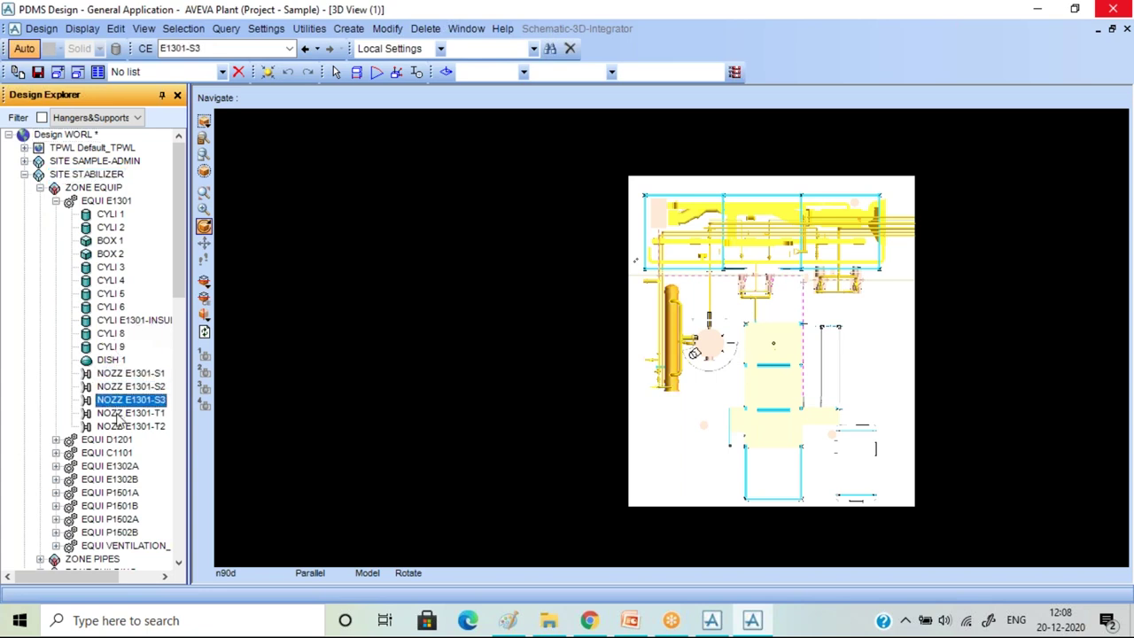
left_click(119, 414)
left_click(122, 427)
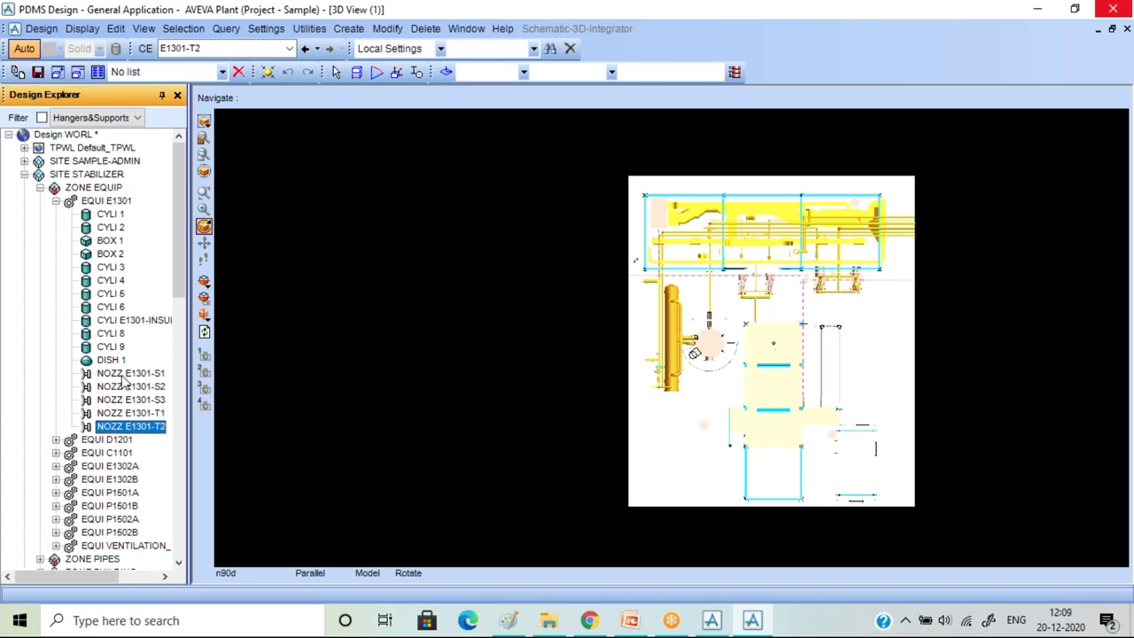
left_click(125, 375)
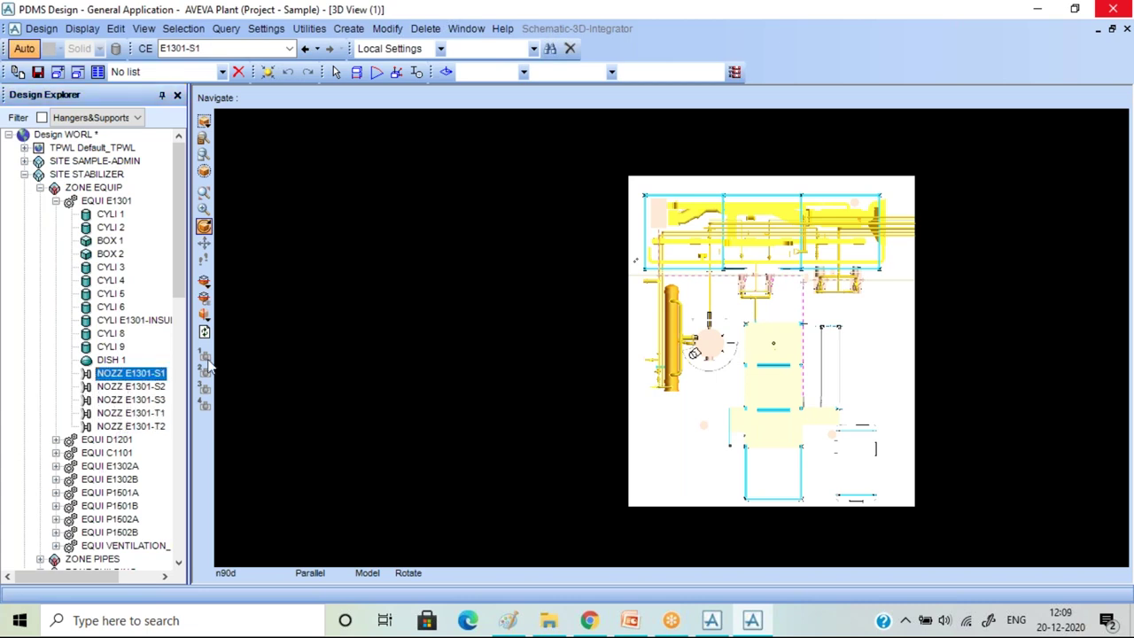
left_click(56, 32)
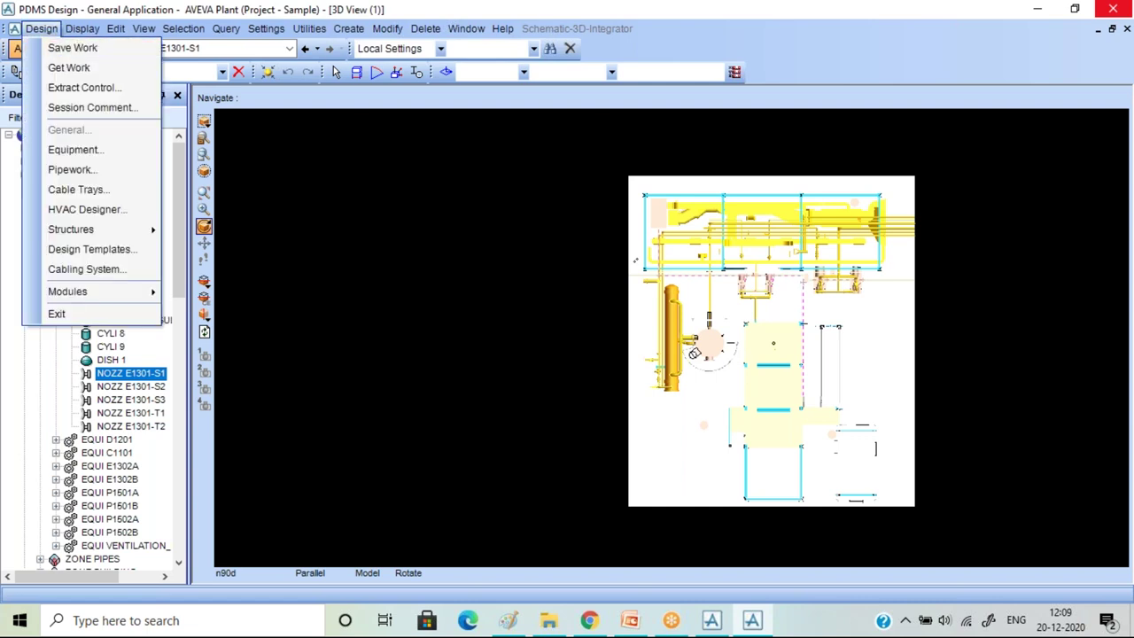
left_click(341, 55)
left_click(320, 30)
mouse_move(266, 28)
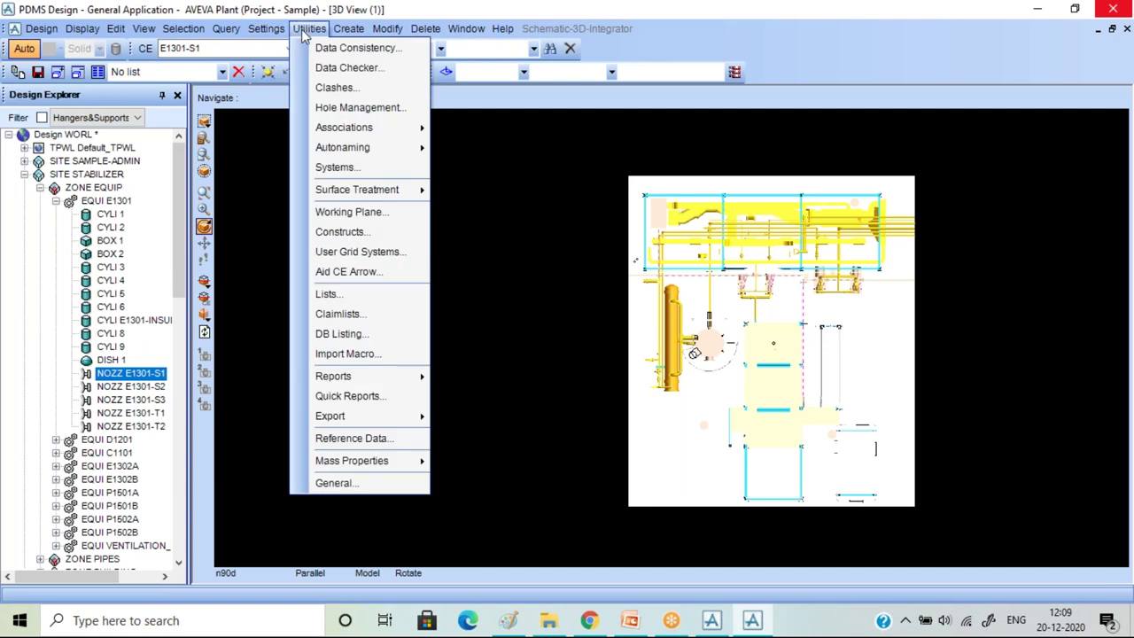
left_click(304, 32)
left_click(359, 30)
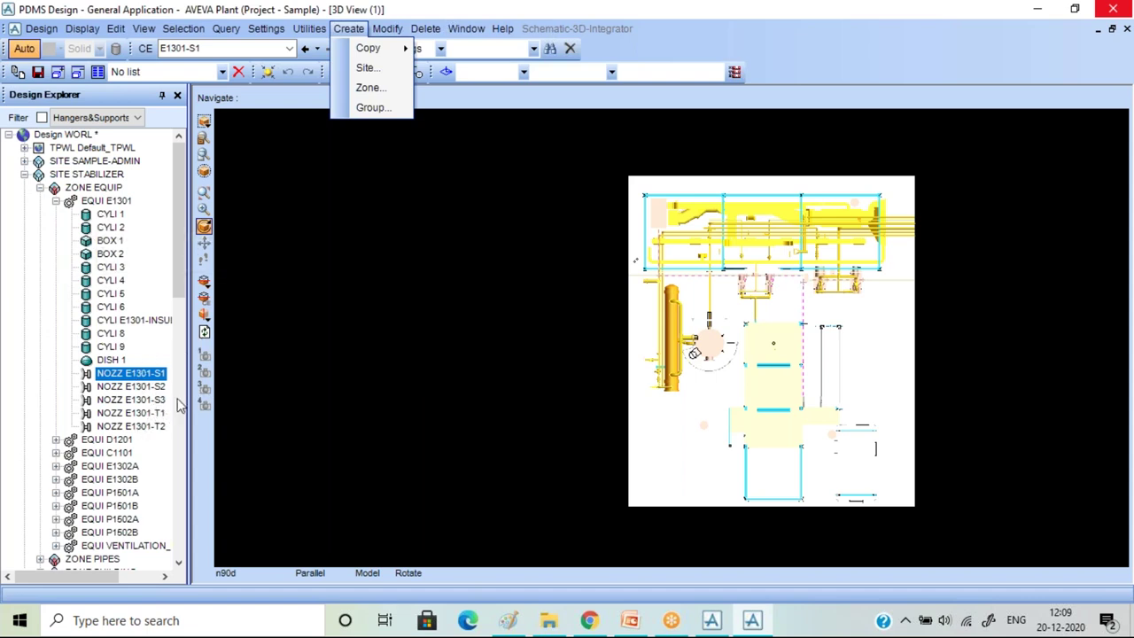
left_click(102, 191)
left_click(98, 188)
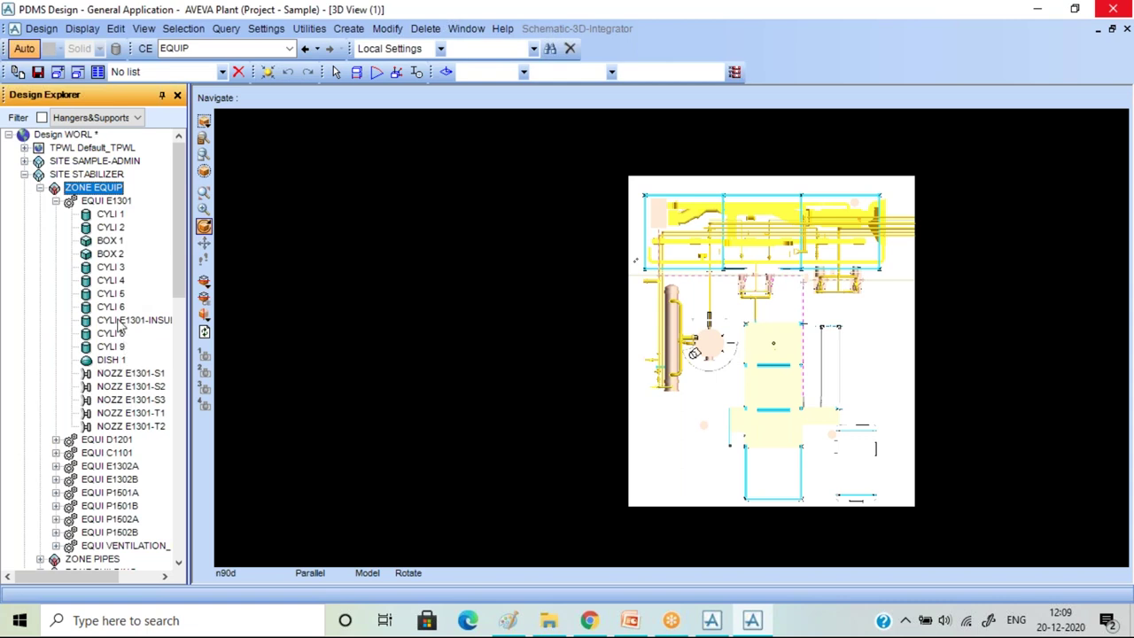
Make SITE STABILIZER current and remove it from the drawlist, then reselect ZONE EQUIP.
left_click(108, 215)
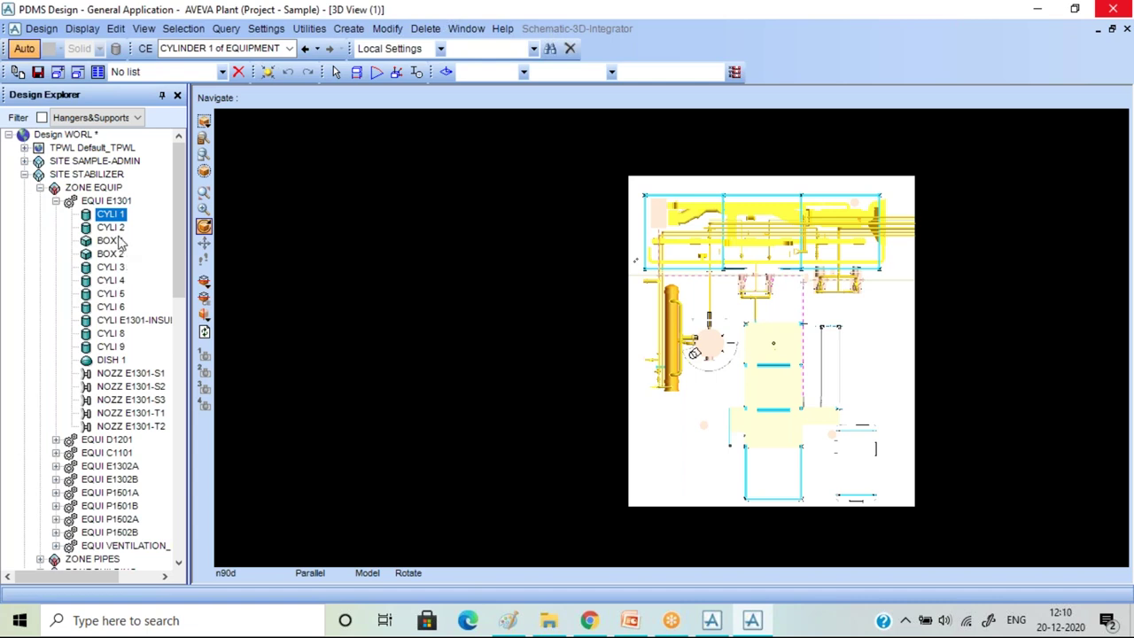
left_click(93, 189)
left_click(87, 175)
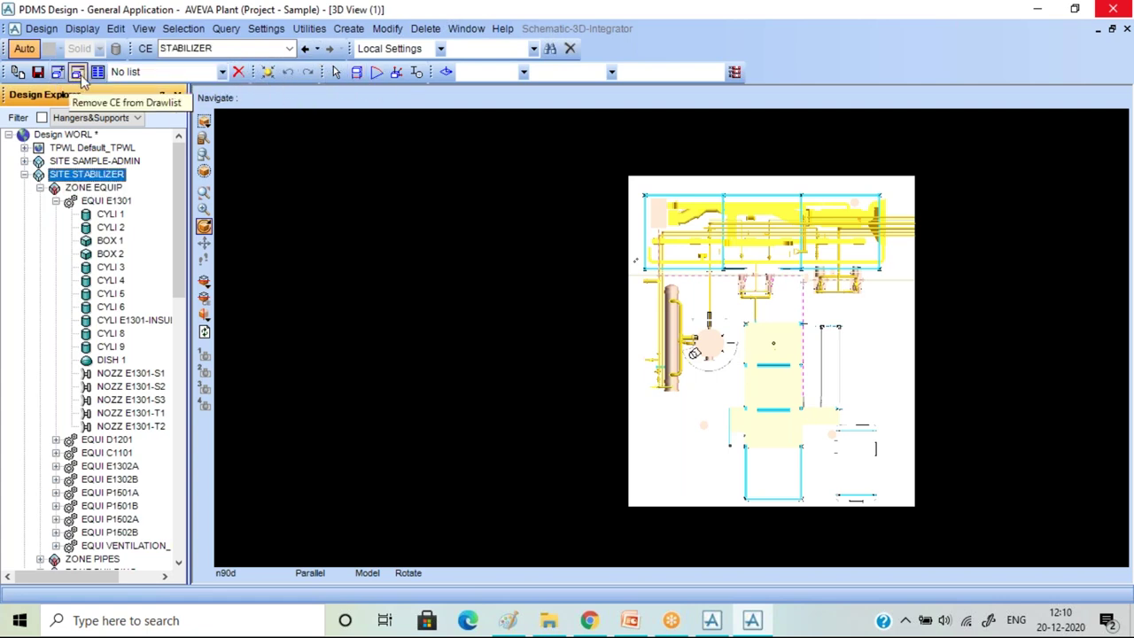
left_click(78, 73)
left_click(99, 188)
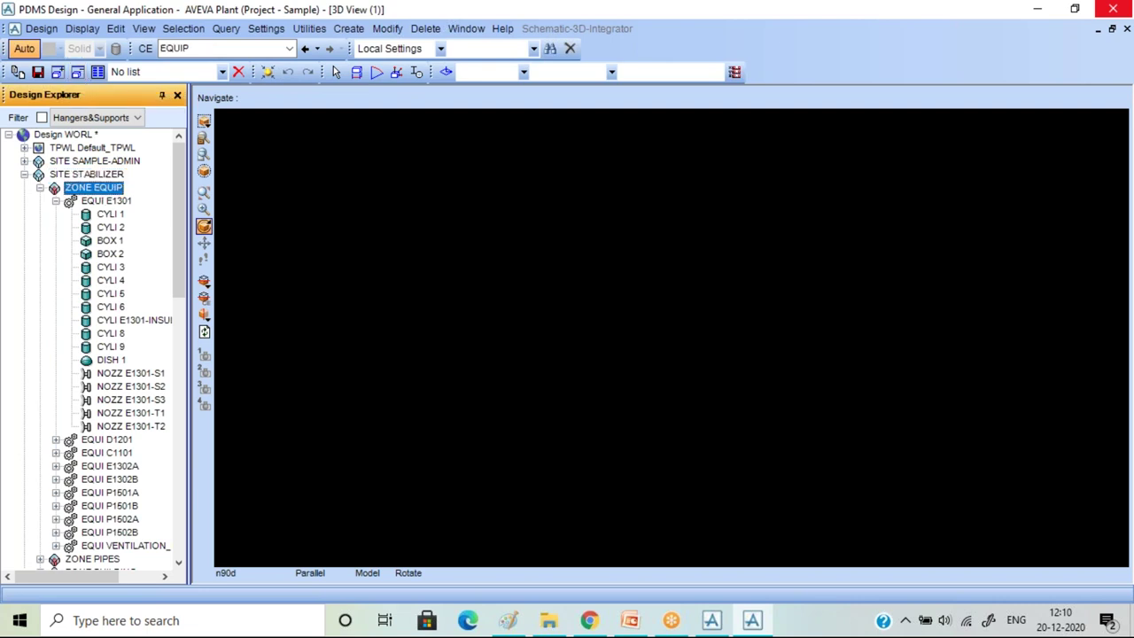
Add ZONE EQUIP to the 3D view, showing columns, a spherical vessel, a drum and four pumps.
left_click_drag(99, 189, 543, 266)
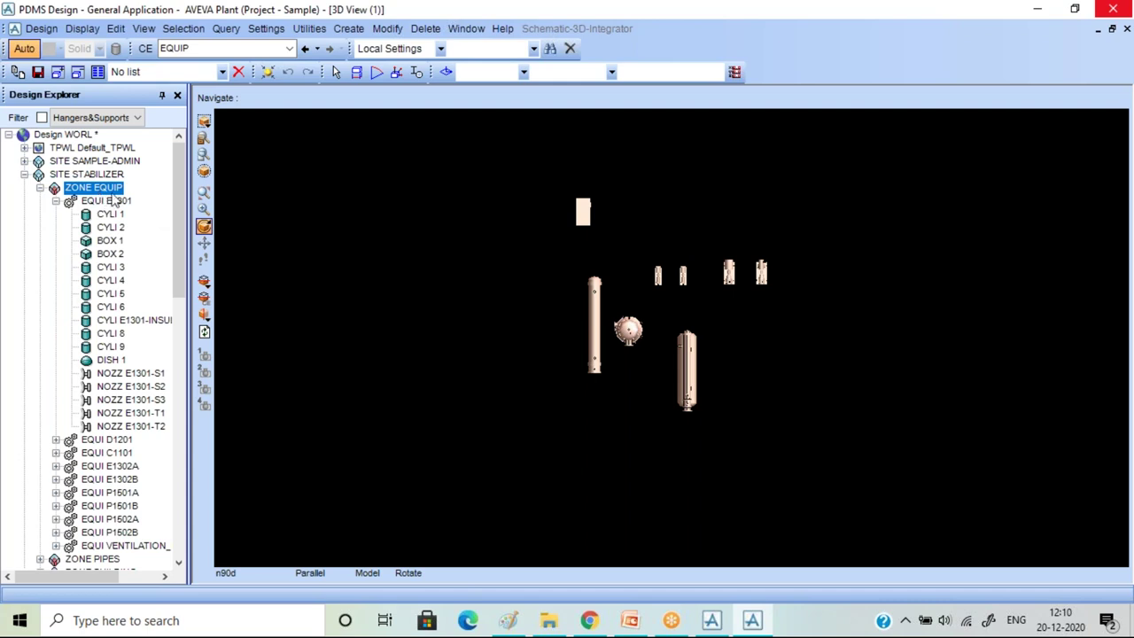
scroll(793, 327, "up", 1)
scroll(793, 326, "up", 2)
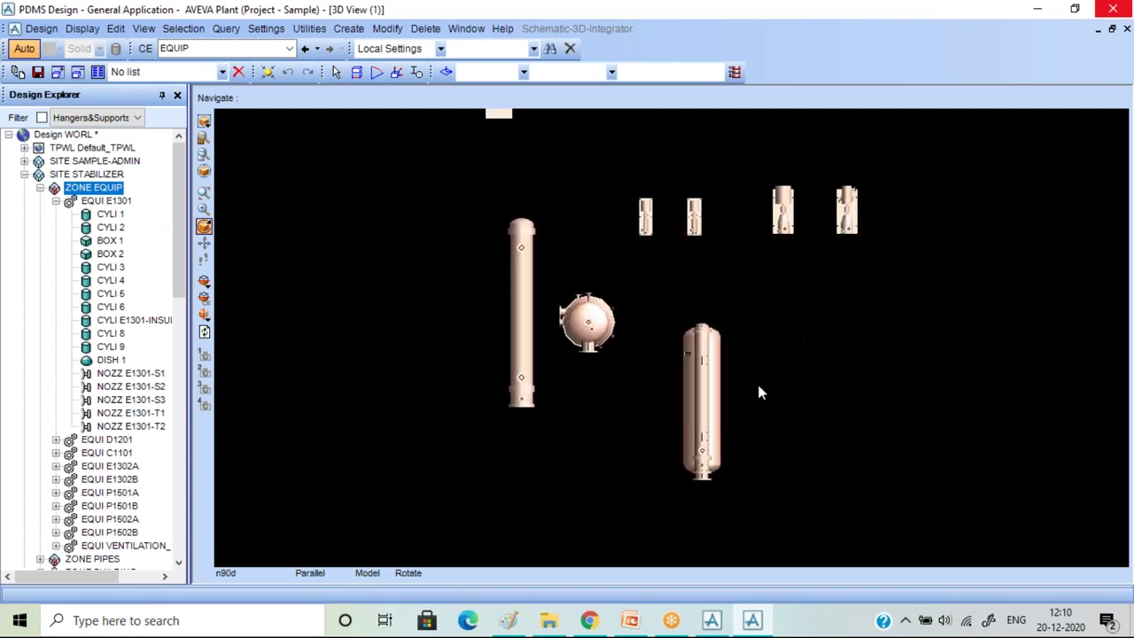
scroll(732, 409, "up", 1)
scroll(738, 409, "up", 1)
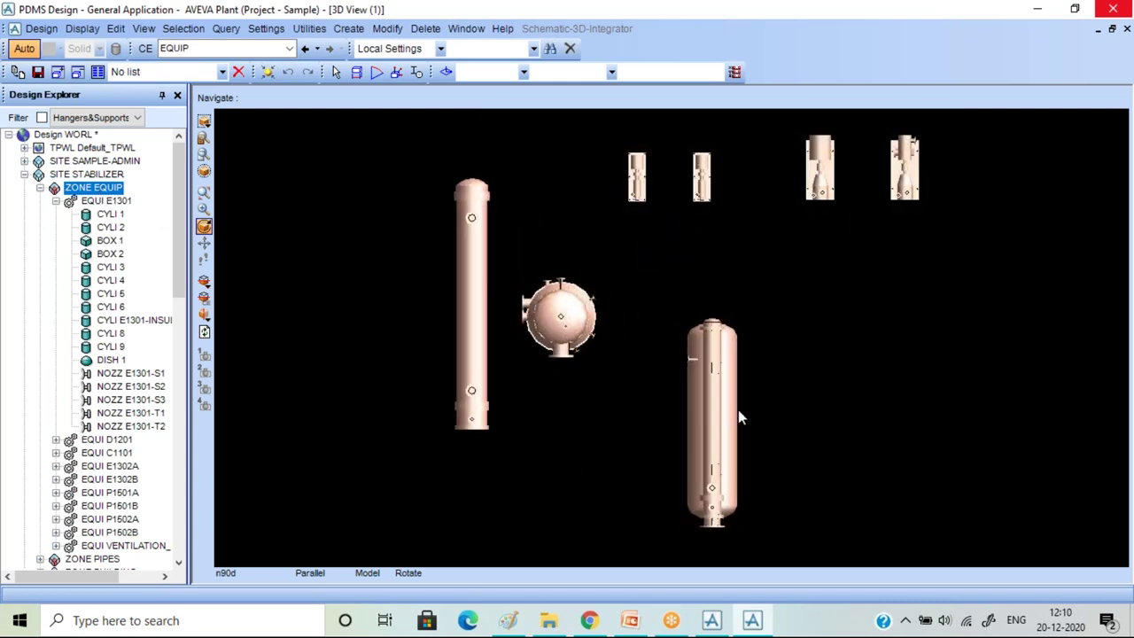
scroll(921, 182, "up", 1)
scroll(921, 182, "up", 1)
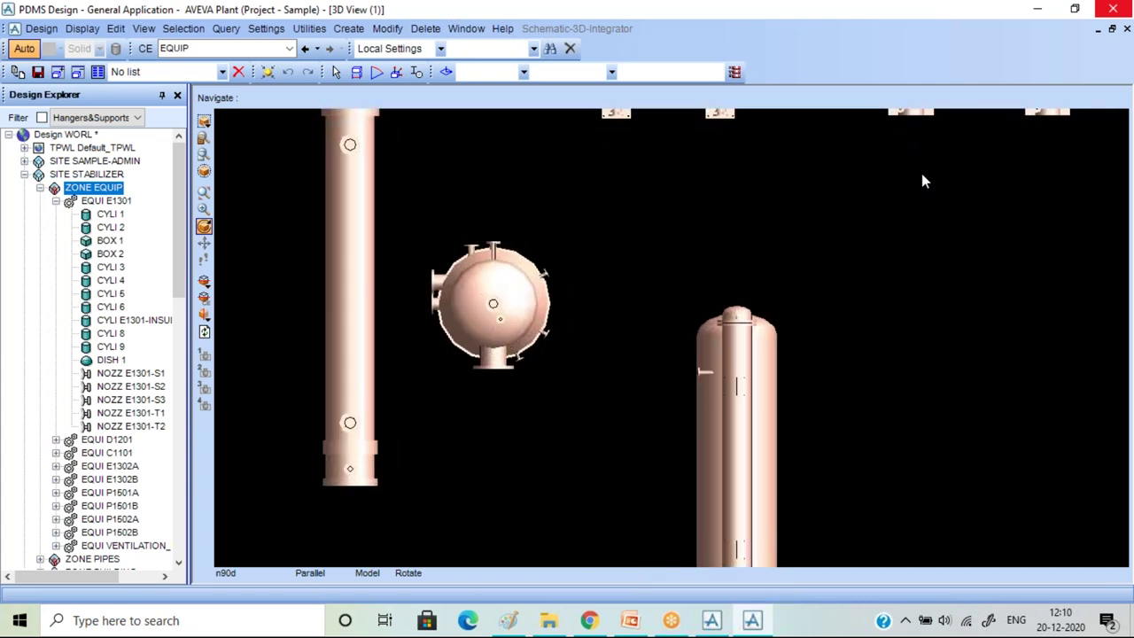
scroll(762, 301, "down", 1)
scroll(832, 168, "down", 1)
scroll(844, 133, "up", 1)
scroll(844, 121, "up", 1)
scroll(844, 121, "down", 1)
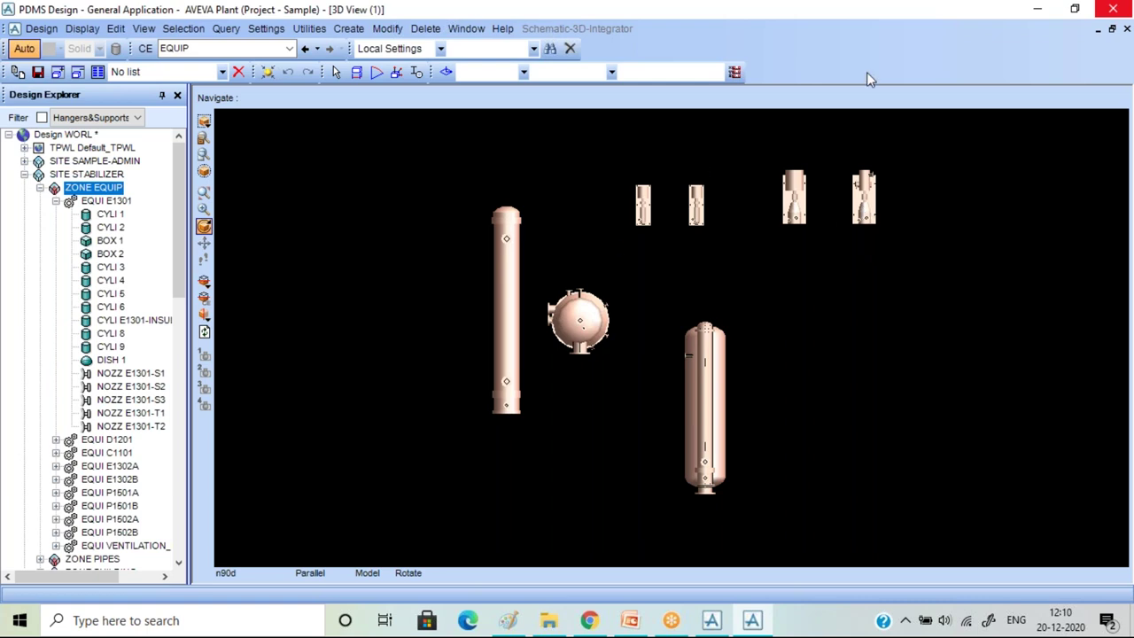
Zoom to vessel E1301 via Identify Element, then remove ZONE EQUIP from the drawlist.
left_click_drag(888, 171, 872, 152)
right_click(872, 150)
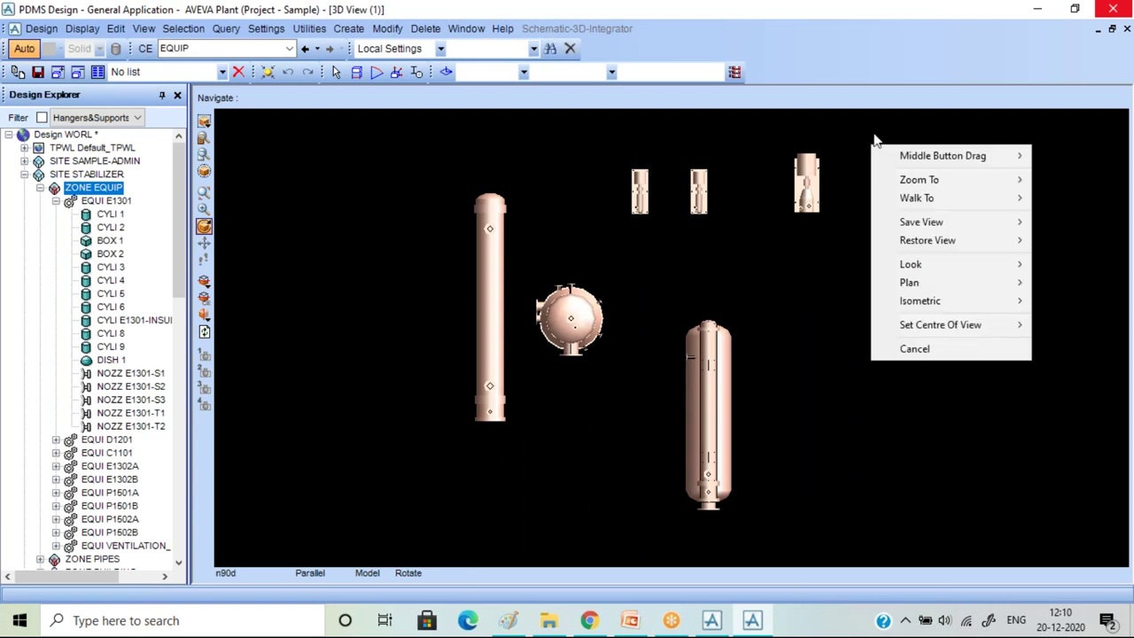
right_click(839, 129)
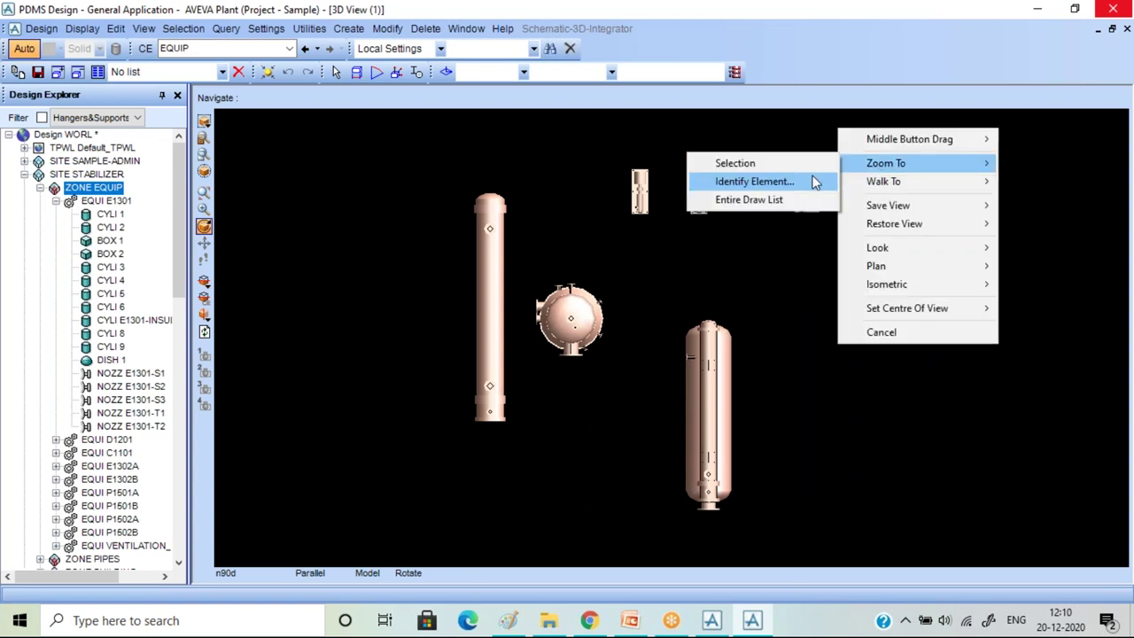
mouse_move(885, 163)
left_click(813, 183)
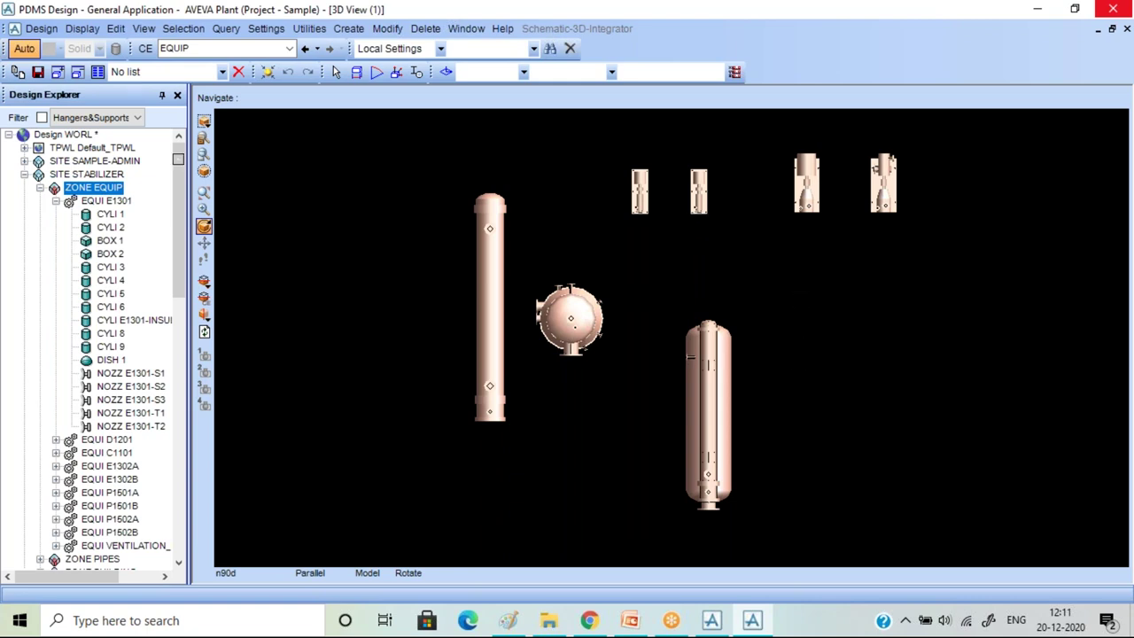
left_click(105, 201)
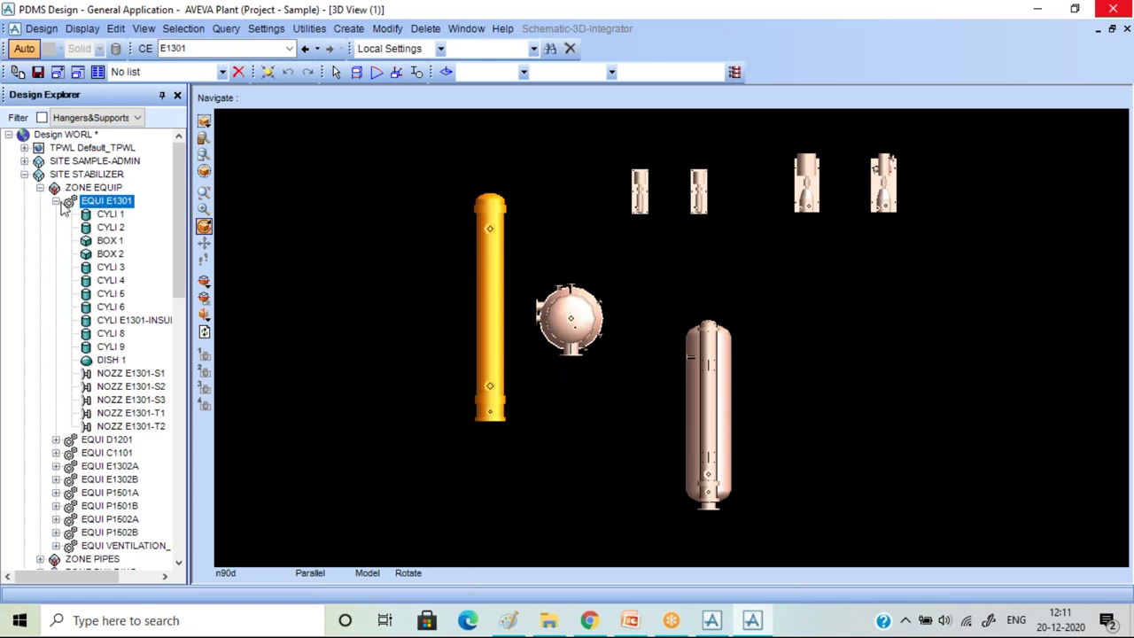
left_click(78, 188)
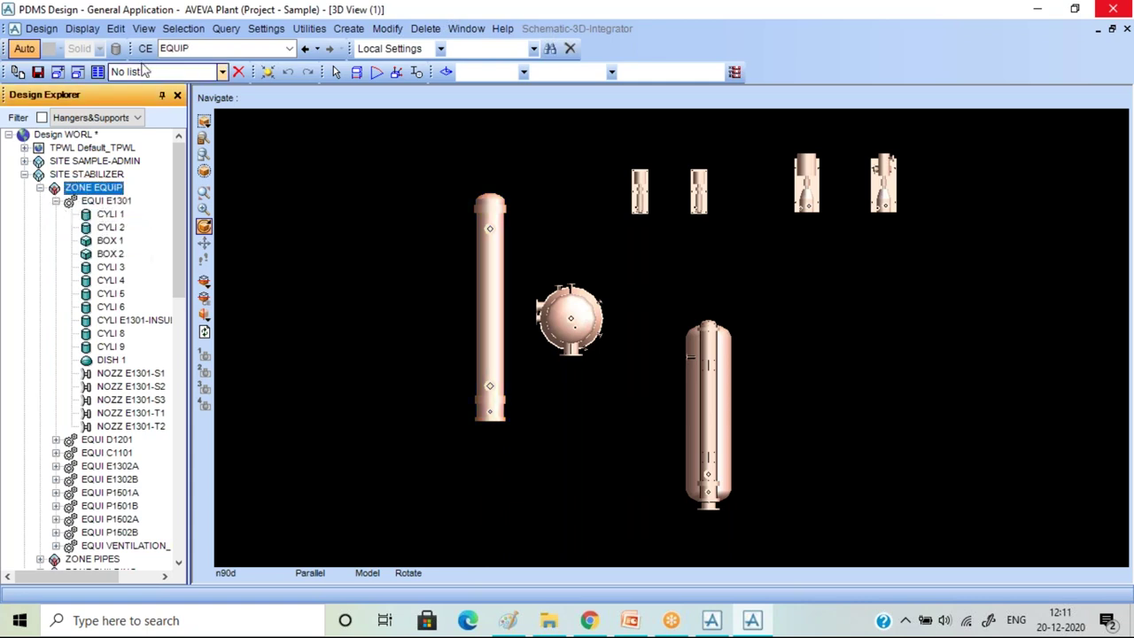
left_click(77, 72)
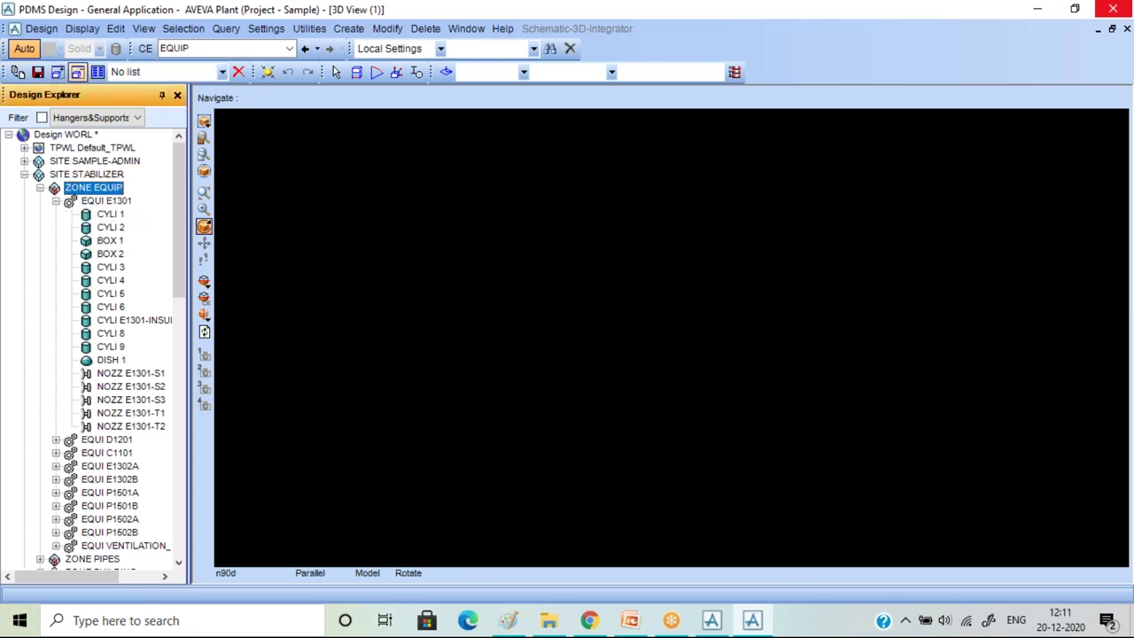
Add only EQUI E1301 to the 3D view and collapse its parts in the tree.
left_click(103, 201)
left_click_drag(105, 202, 511, 282)
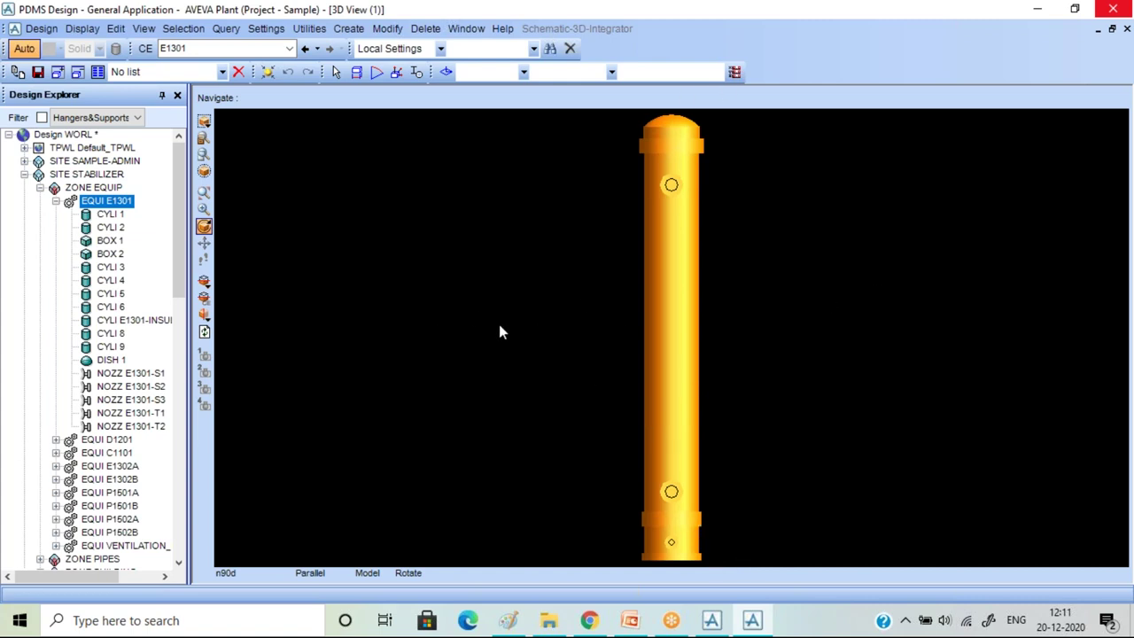
left_click(56, 201)
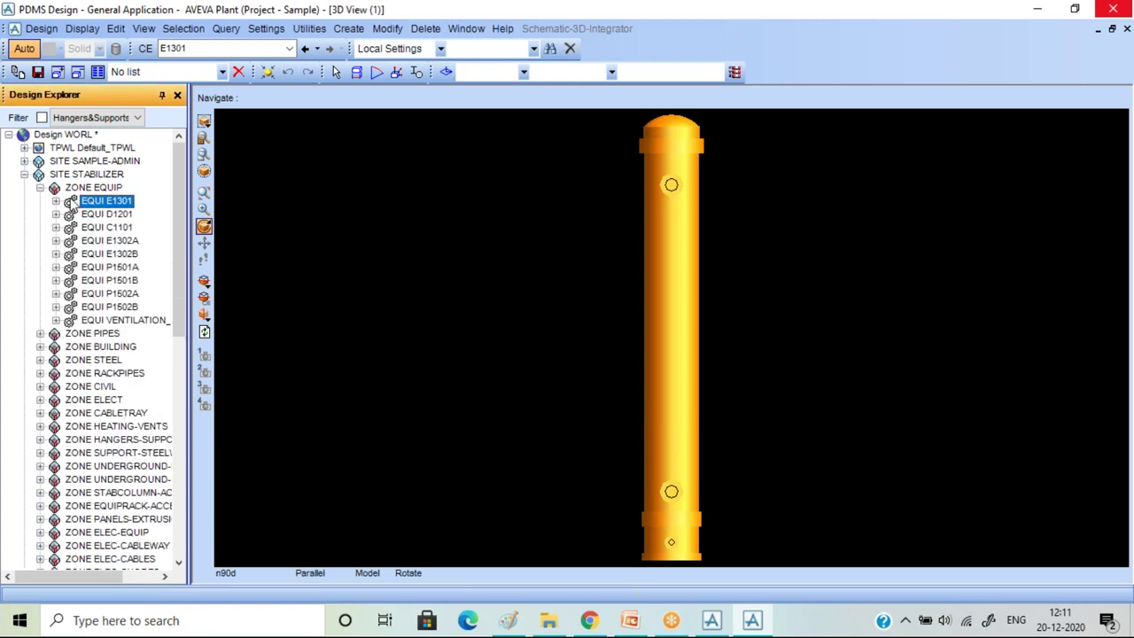
left_click(115, 215)
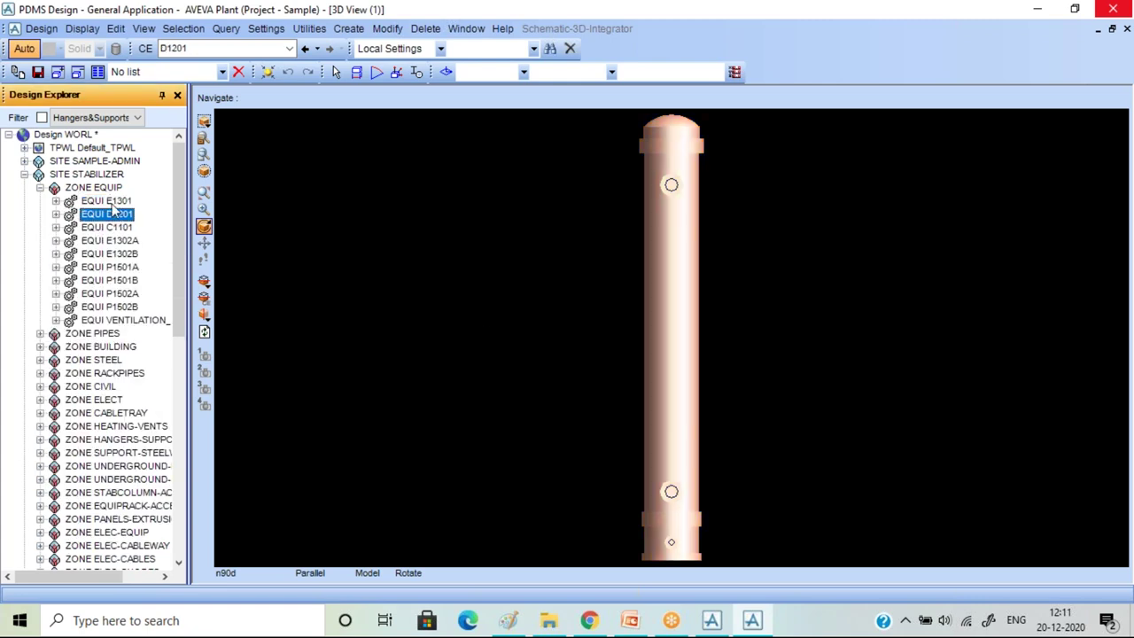
left_click(111, 189)
left_click(106, 202)
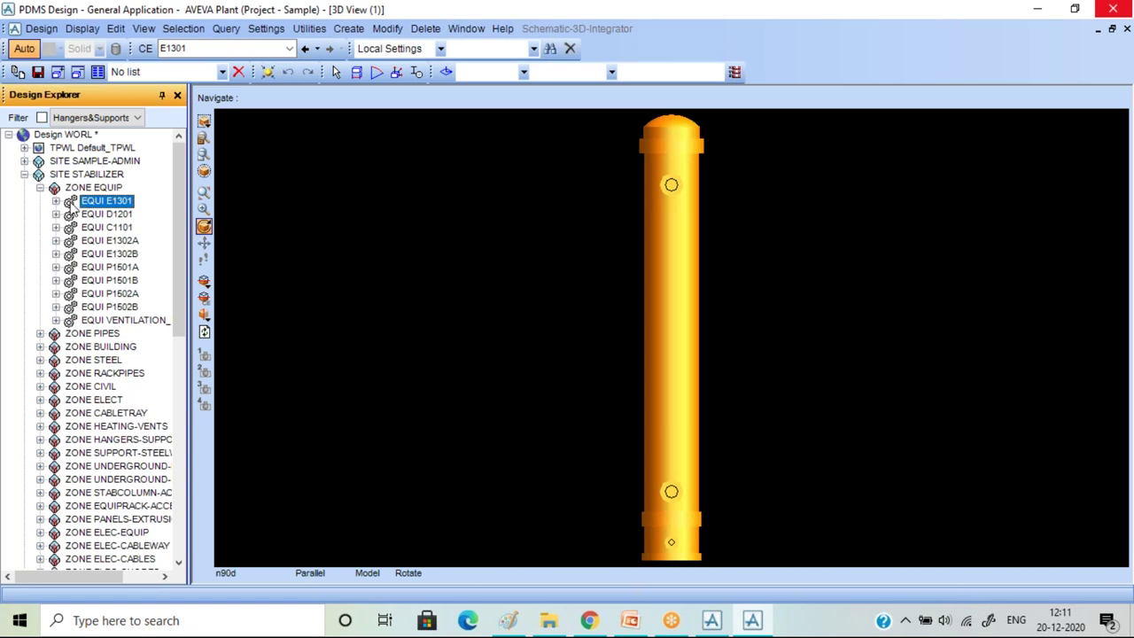
left_click(56, 201)
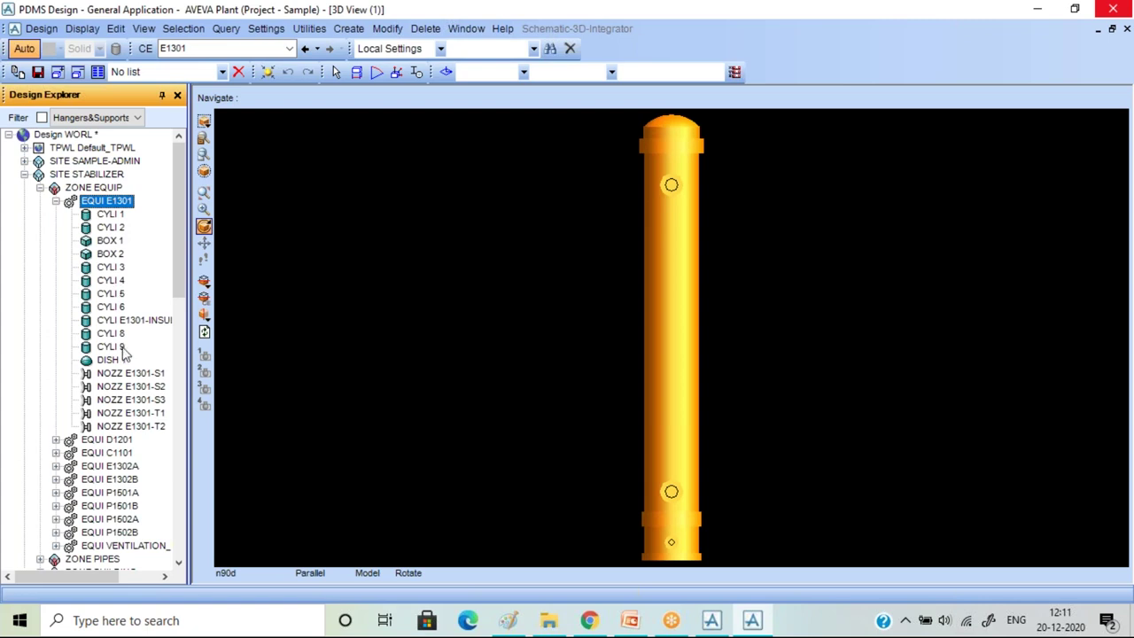
left_click(81, 75)
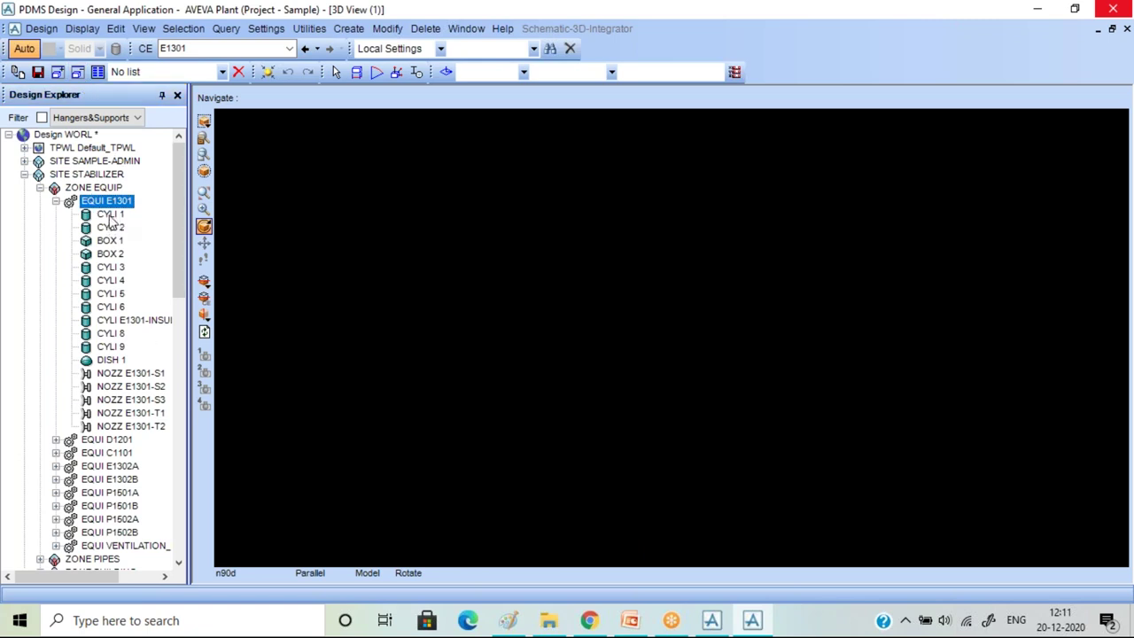
left_click(112, 215)
left_click_drag(111, 215, 401, 225)
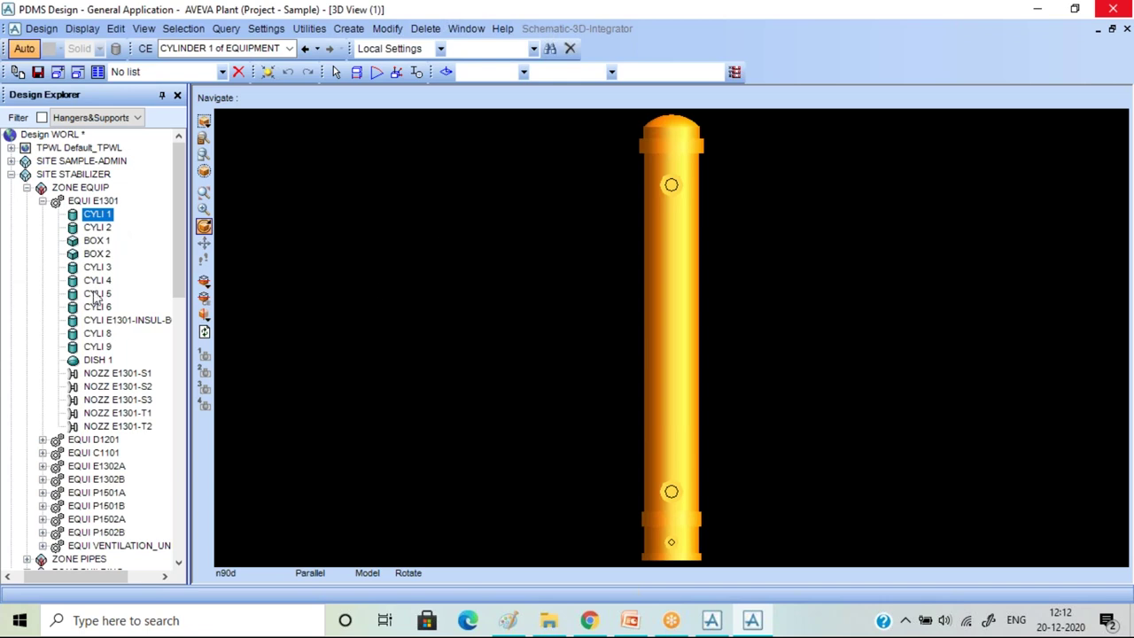
double_click(93, 201)
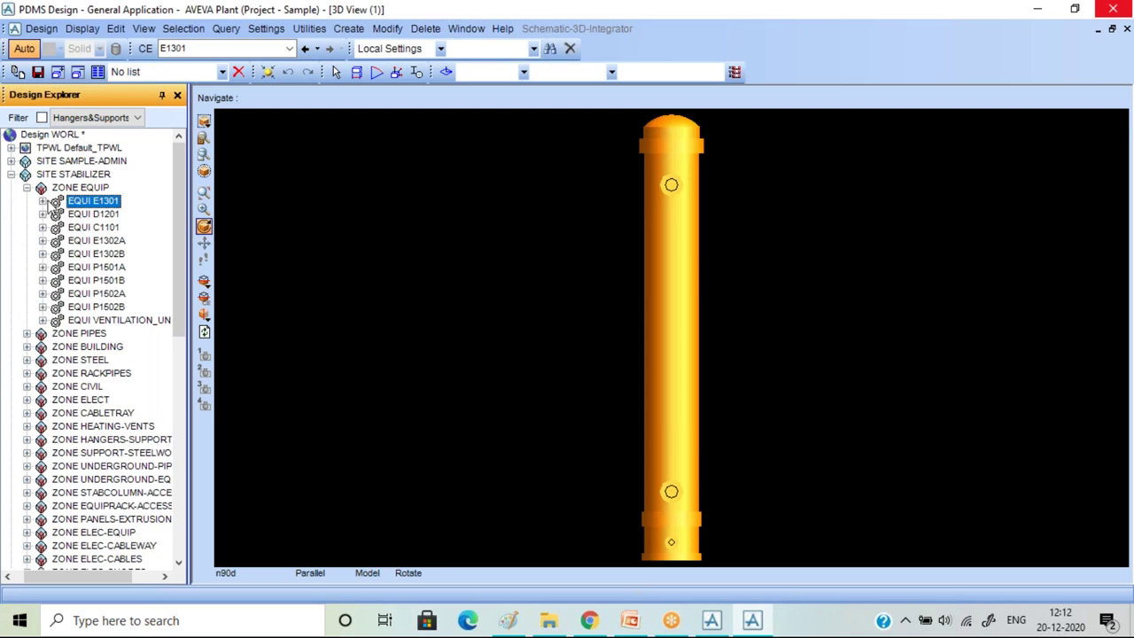
Remove E1301 from the 3D view and add vessel D1201 in its place.
left_click(77, 72)
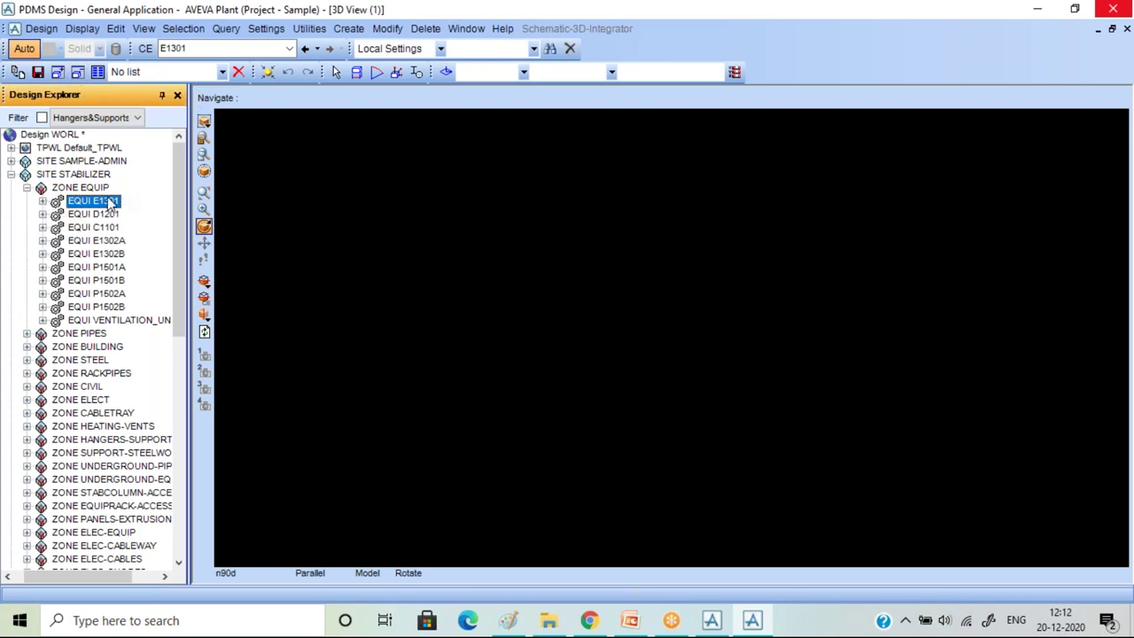
left_click(43, 215)
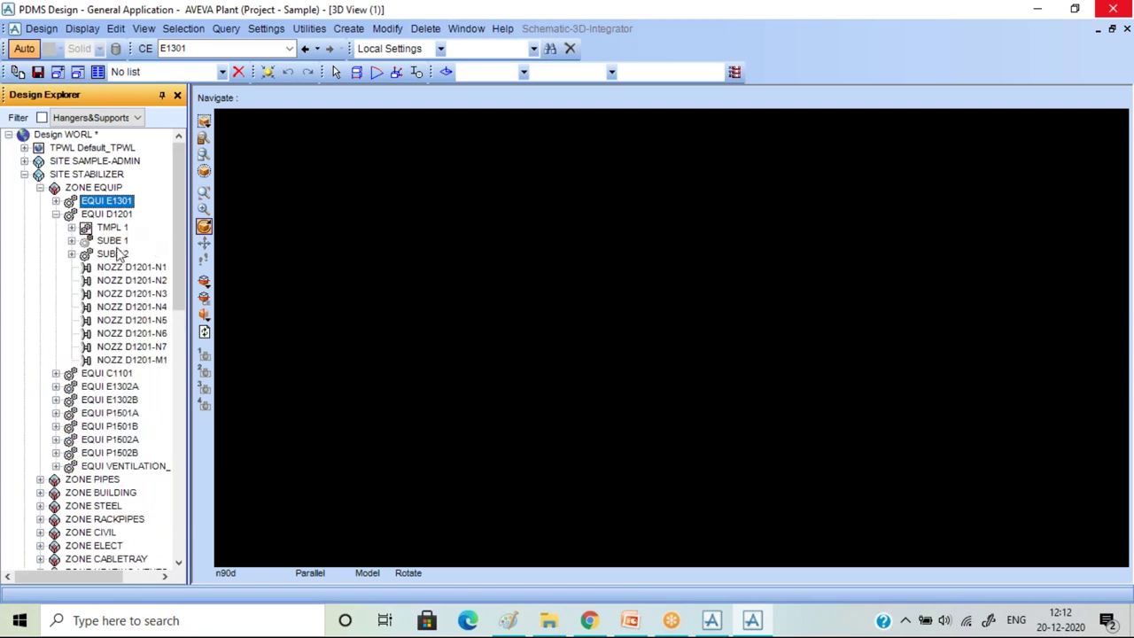
left_click(110, 215)
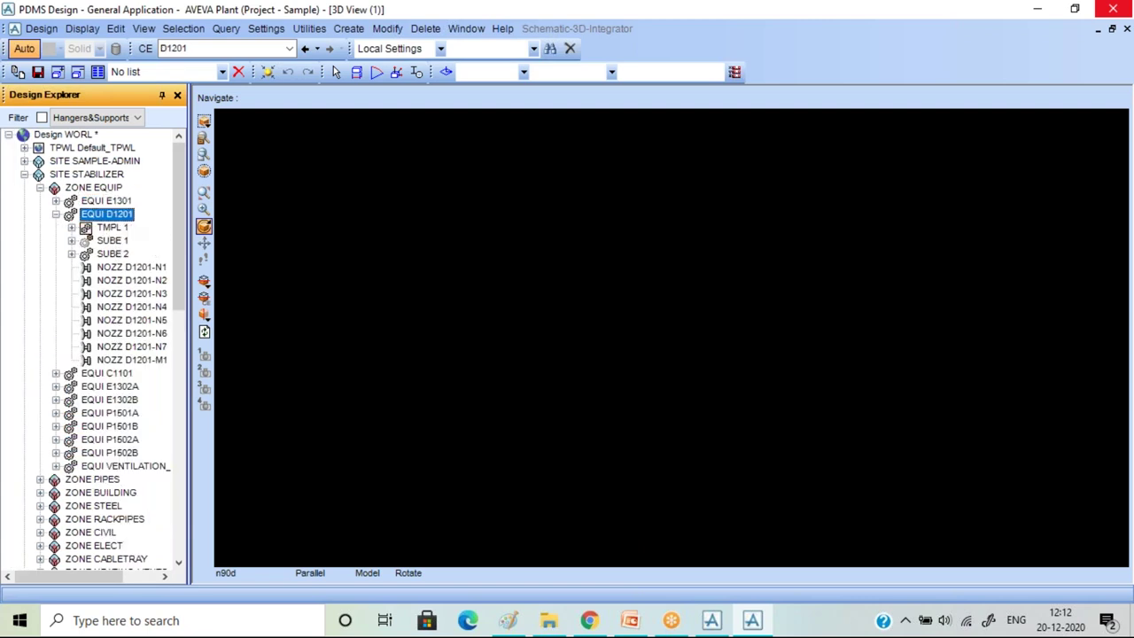
left_click_drag(106, 214, 398, 255)
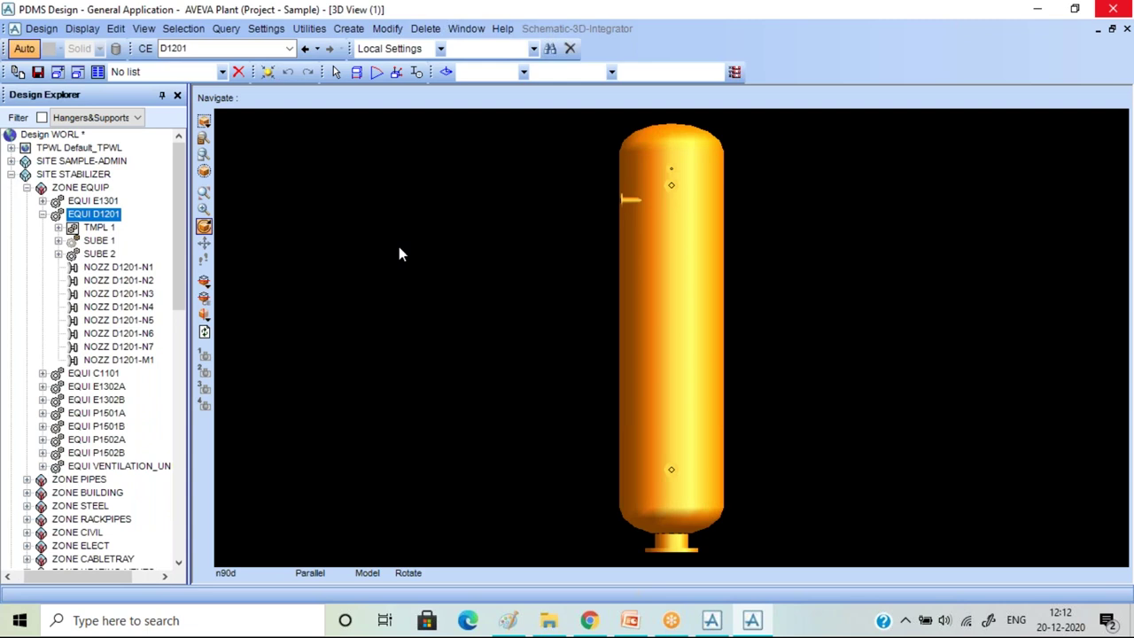
Browse D1201's SUBE 1 and SUBE 2 and their templates in the design tree.
double_click(99, 240)
left_click(71, 241)
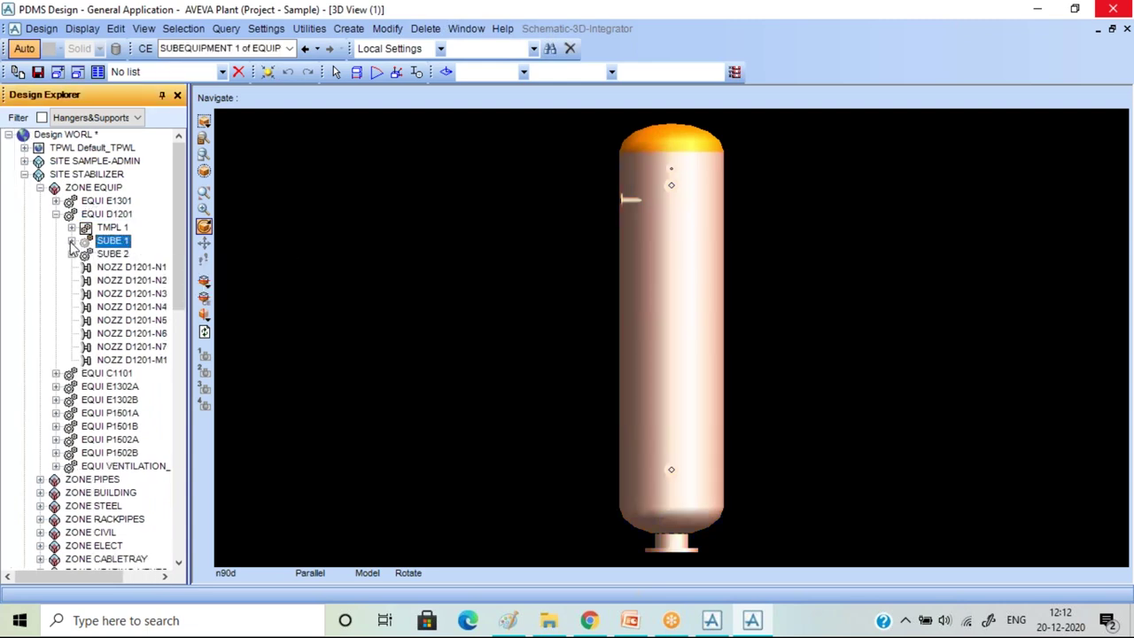
left_click(71, 241)
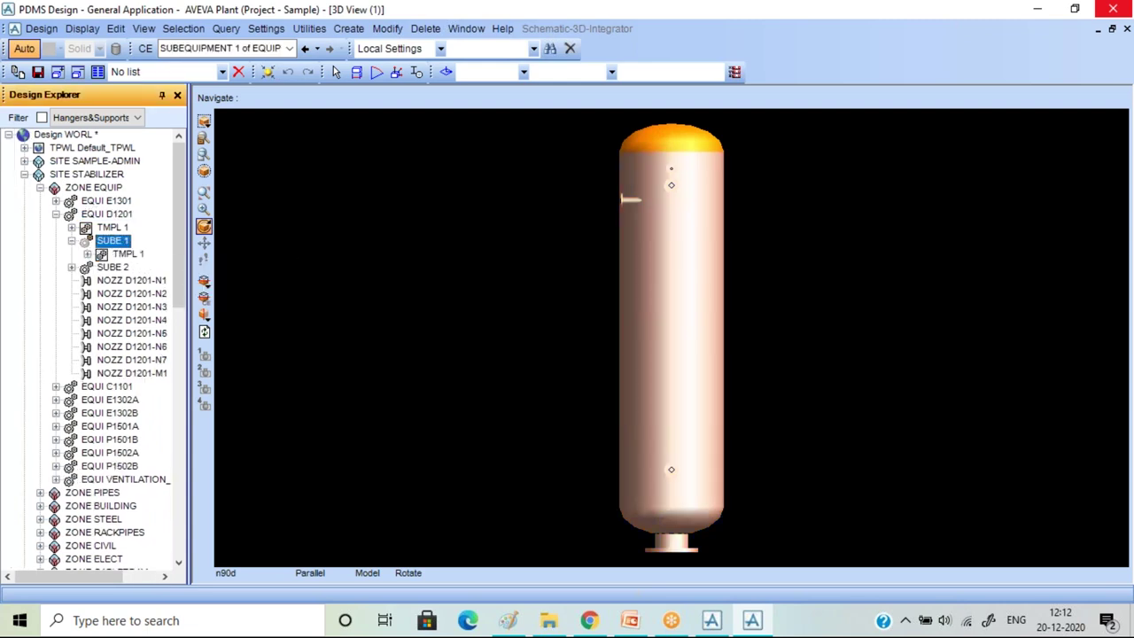
left_click(124, 254)
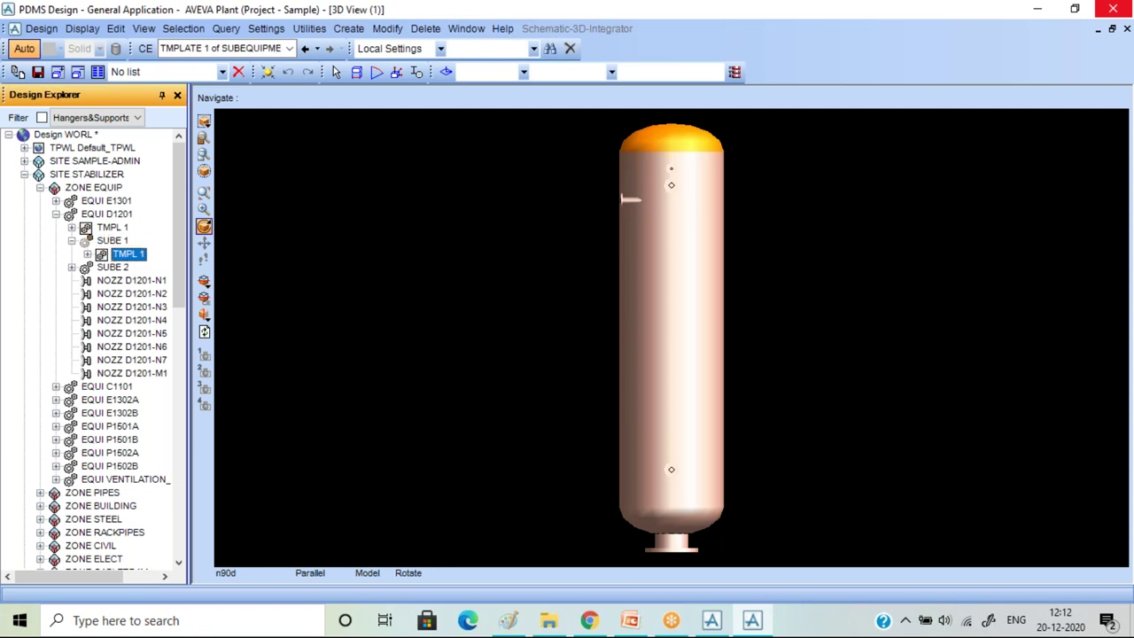
left_click(71, 268)
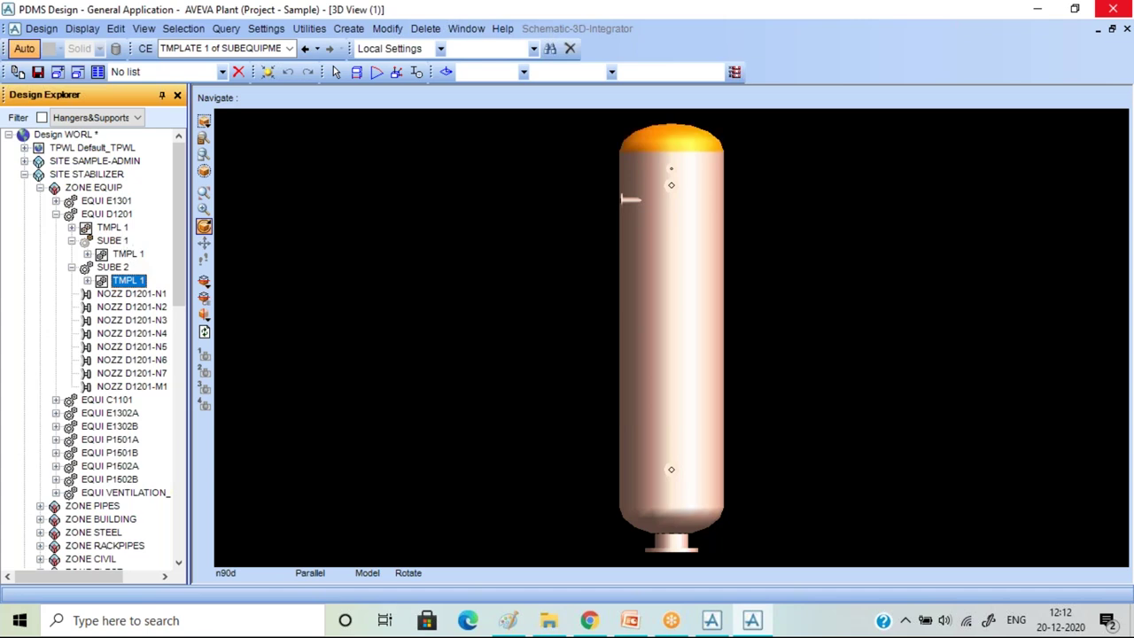
left_click(119, 241)
left_click(110, 227)
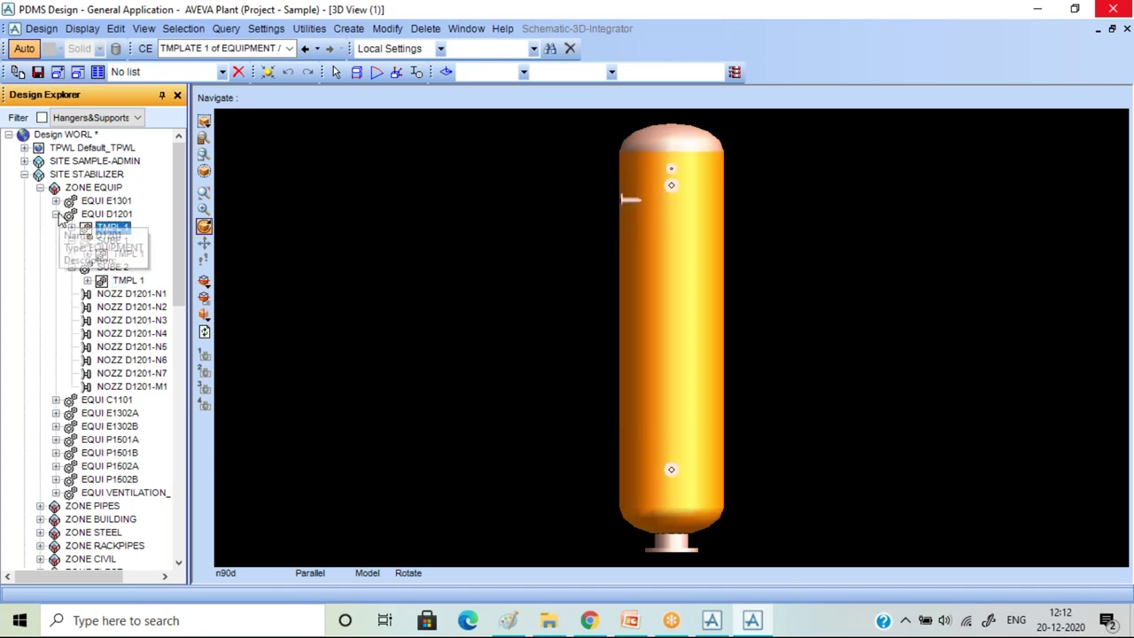
Remove D1201 from the drawlist and collapse its equipment branch.
left_click(114, 214)
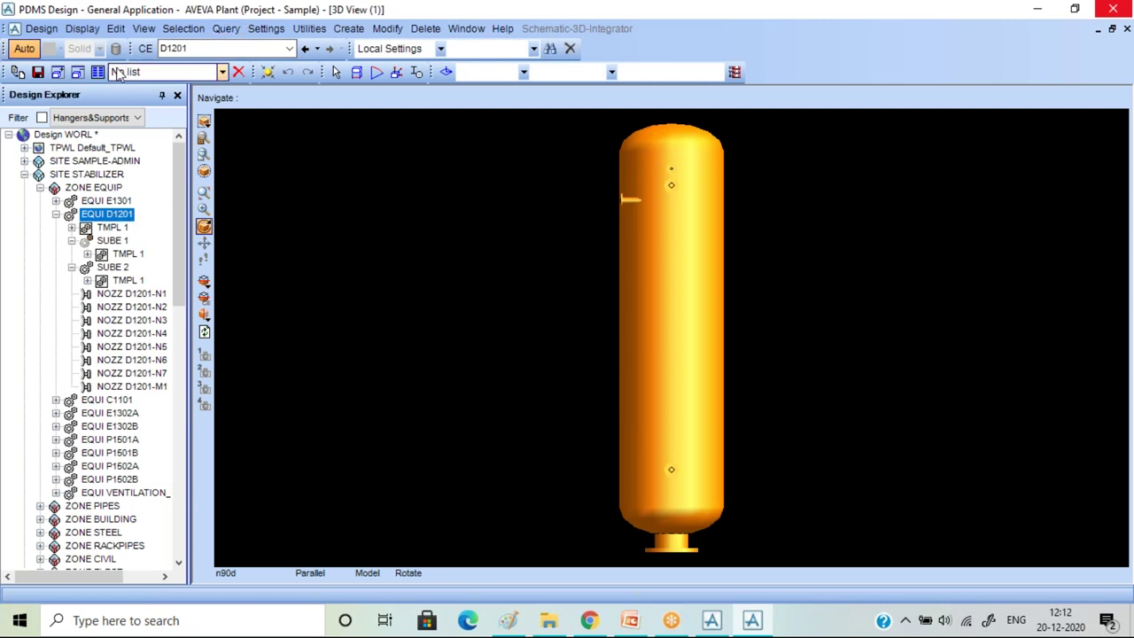
left_click(78, 72)
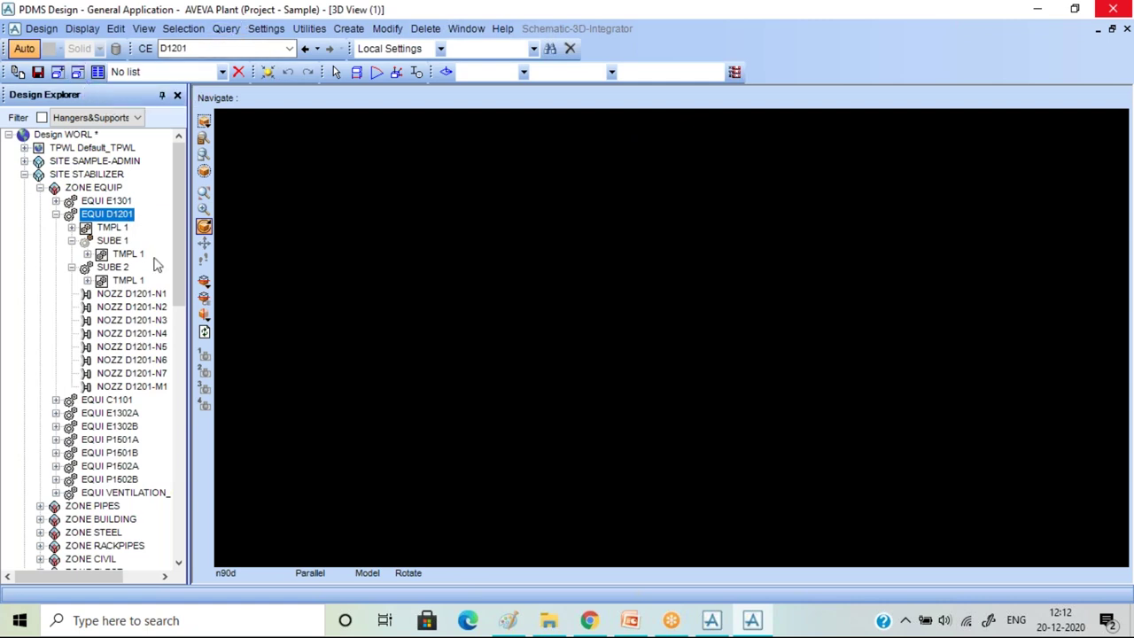
left_click(56, 215)
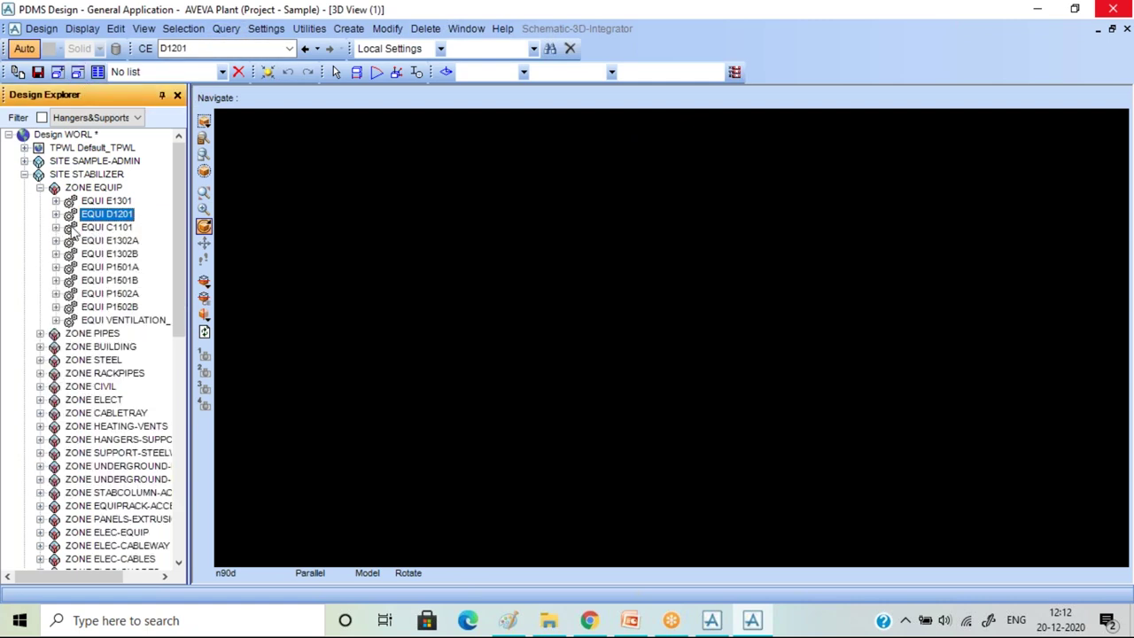
left_click(55, 227)
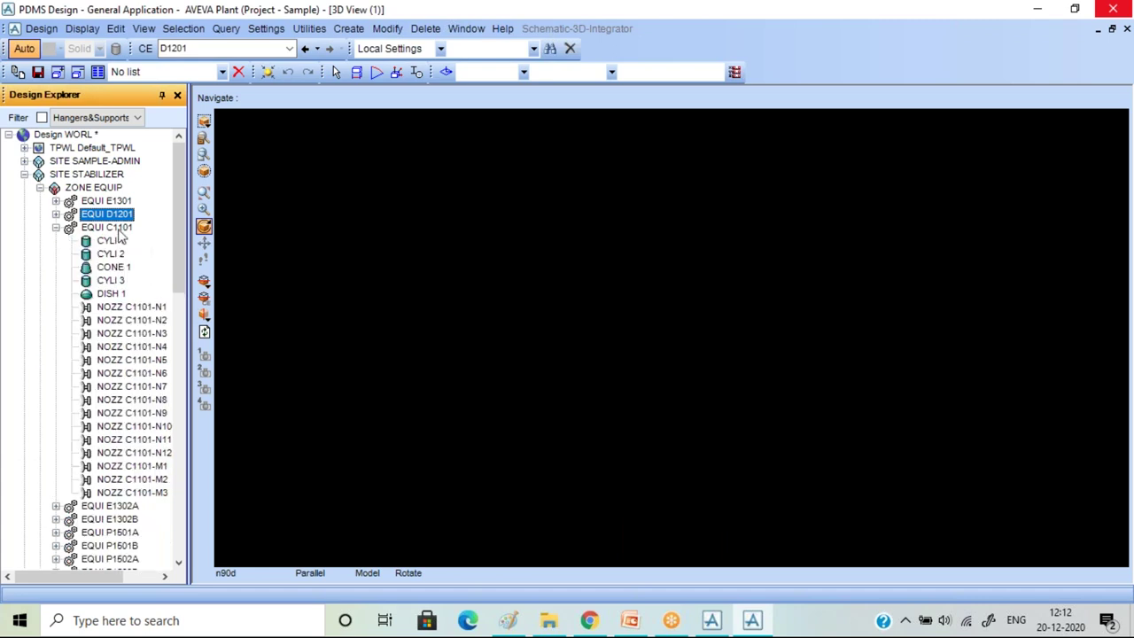
left_click(115, 228)
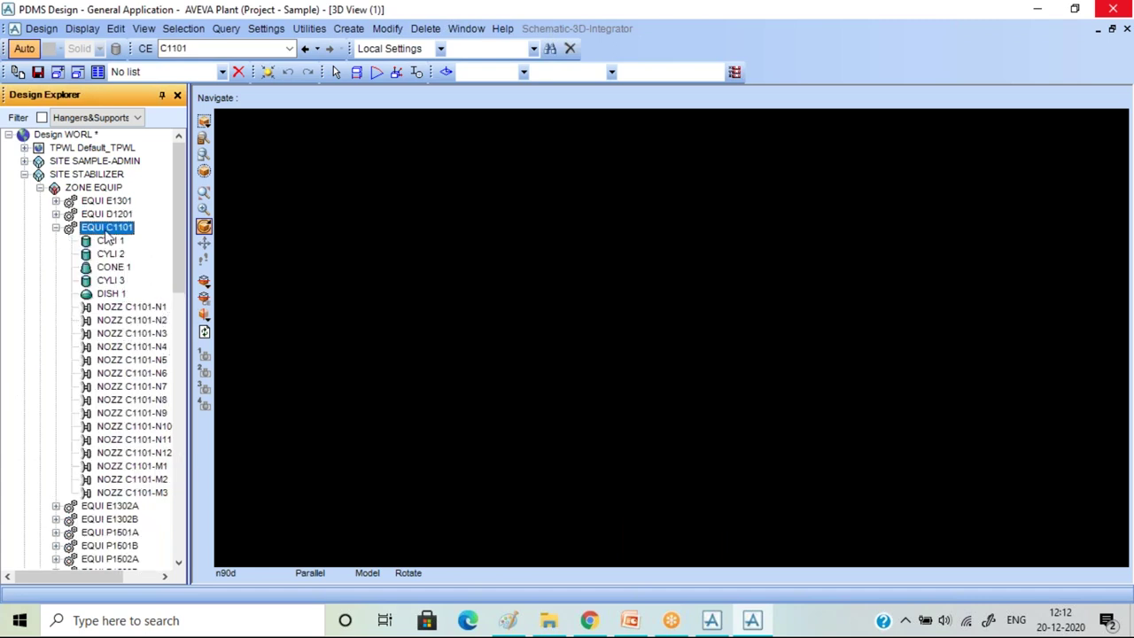
left_click_drag(107, 233, 620, 336)
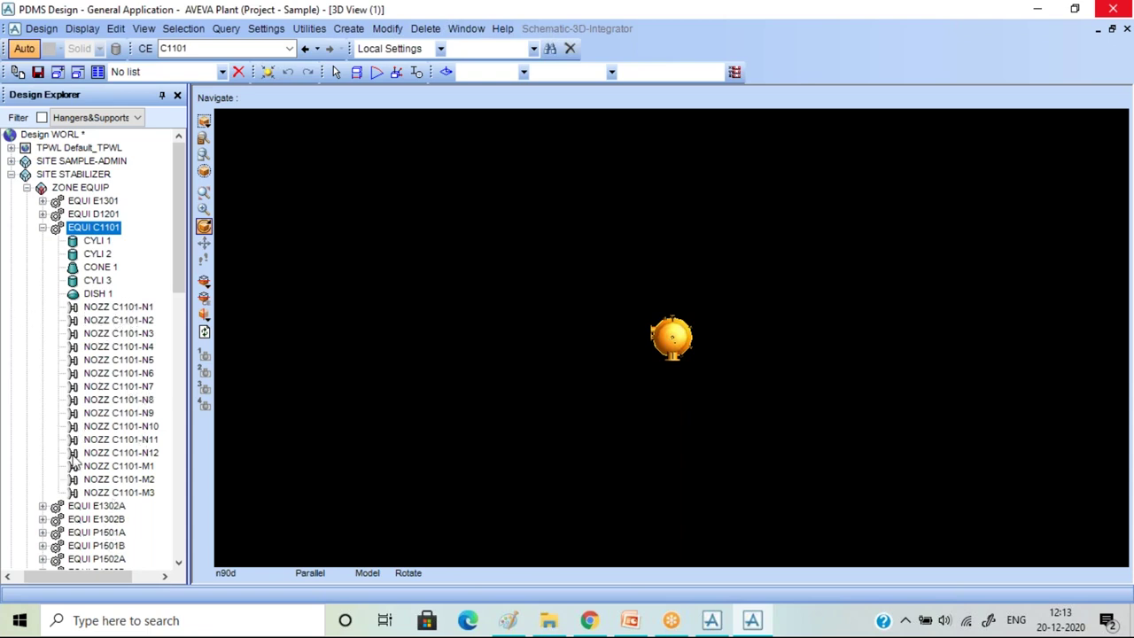
left_click(41, 227)
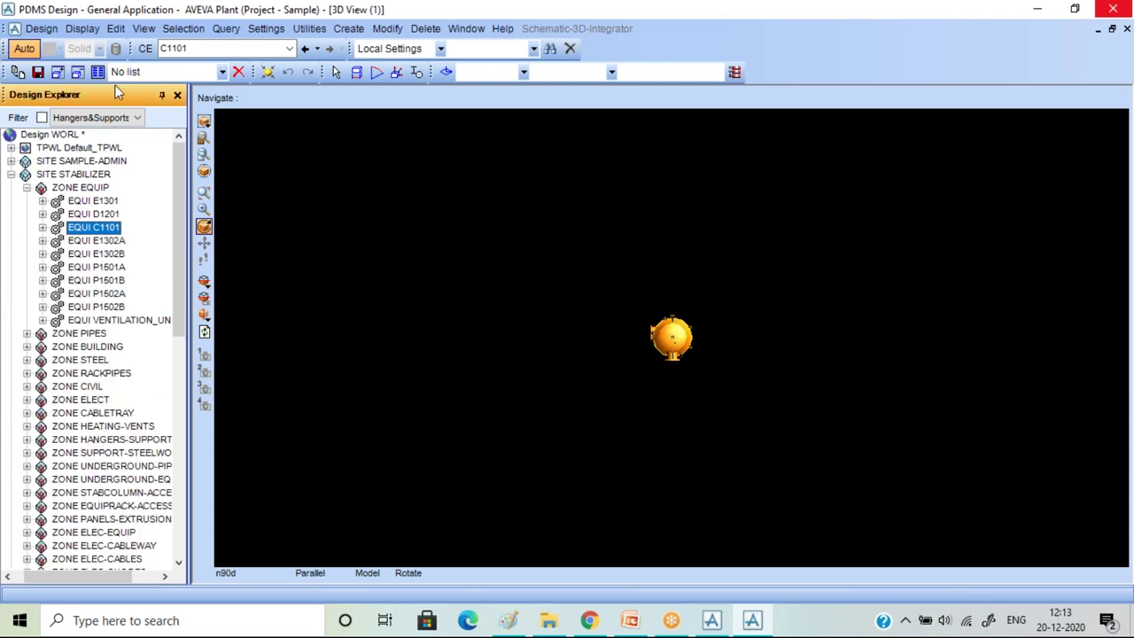
left_click(77, 72)
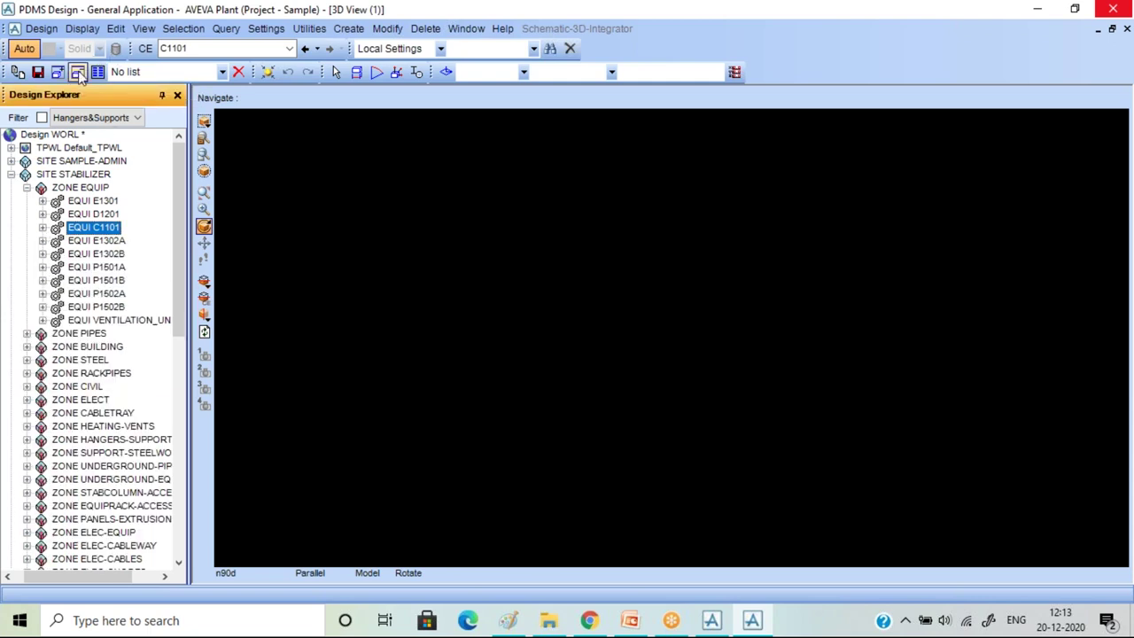
Expand ZONE PIPES and add pipe 100-B-1 to the 3D view.
left_click(86, 334)
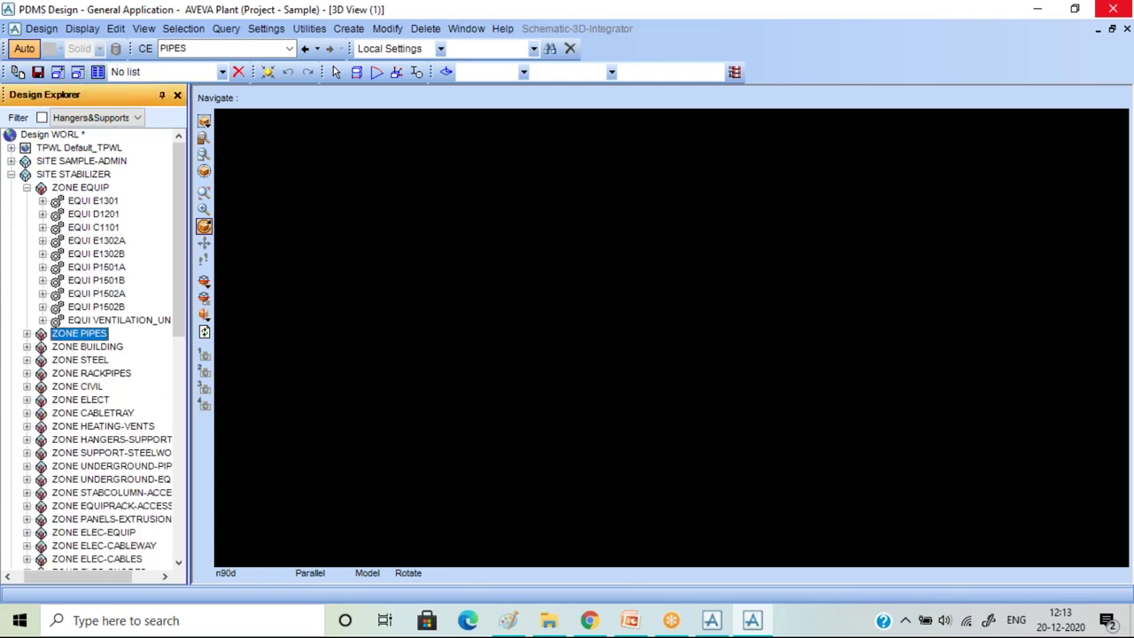
left_click(27, 333)
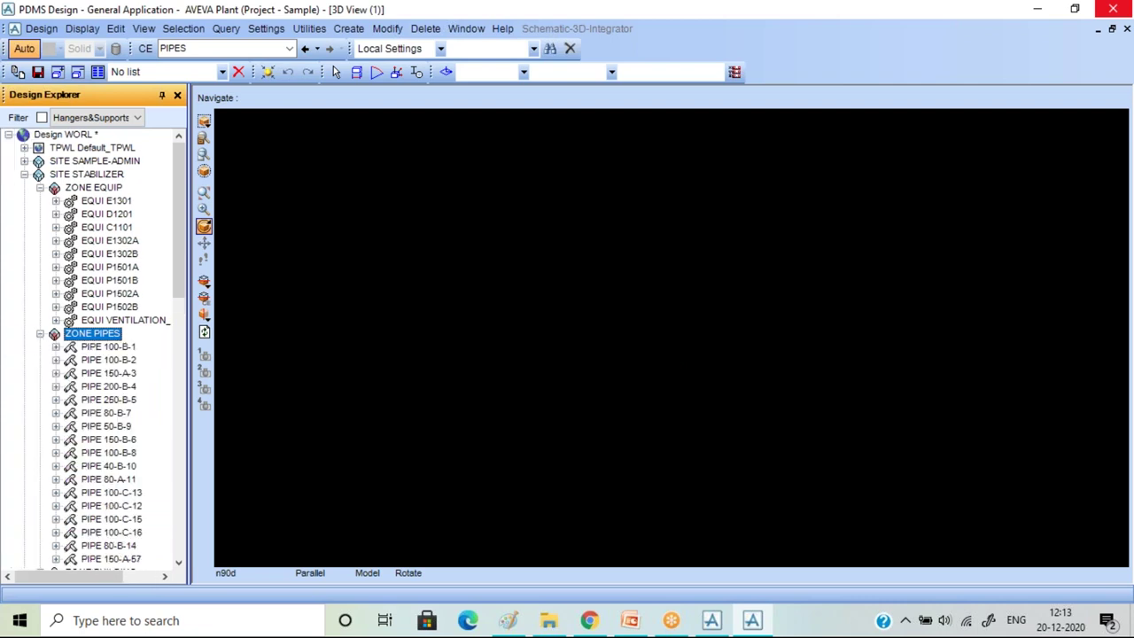
left_click(105, 347)
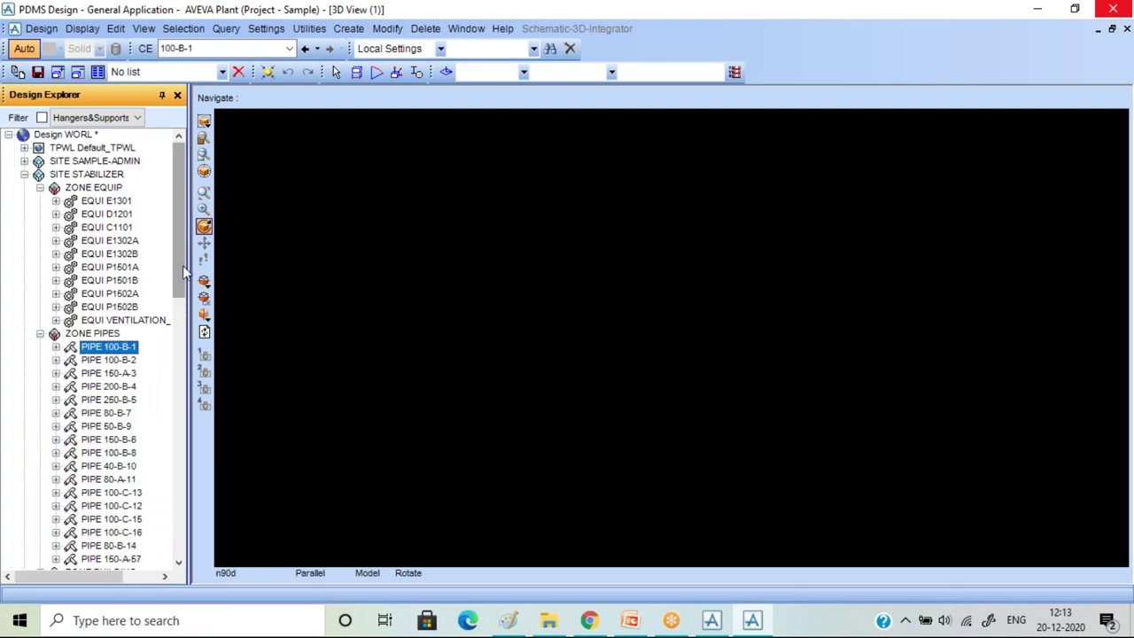
left_click_drag(183, 274, 183, 313)
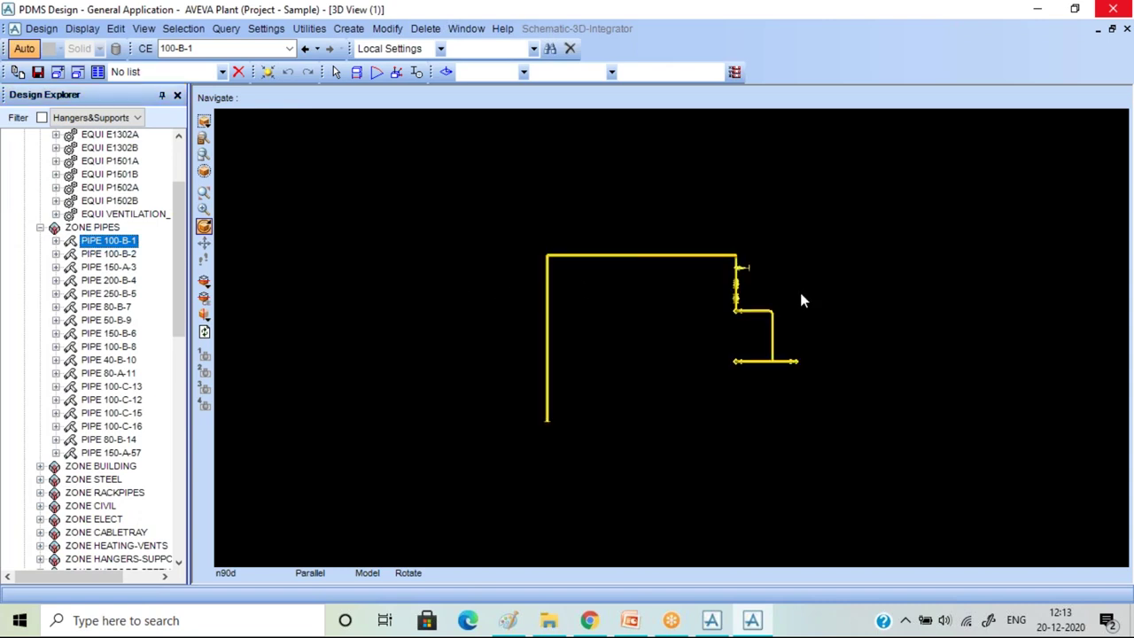
Expand pipe 100-B-1 and branch 100-B-1-B1 to list the branch components.
left_click(56, 241)
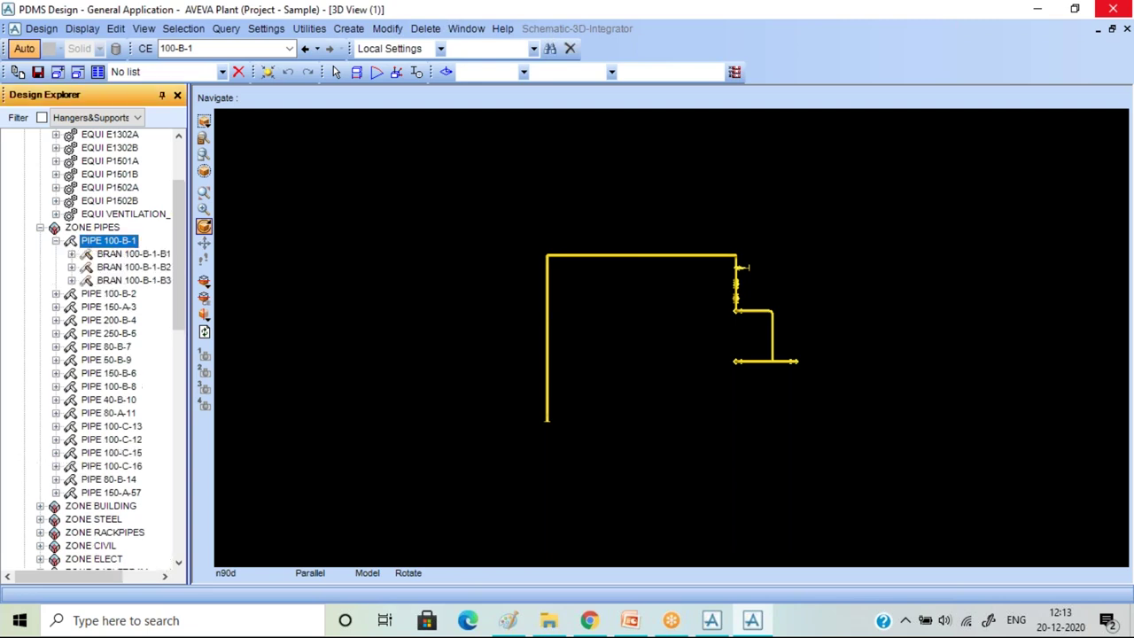
left_click(72, 254)
left_click(129, 266)
left_click(127, 279)
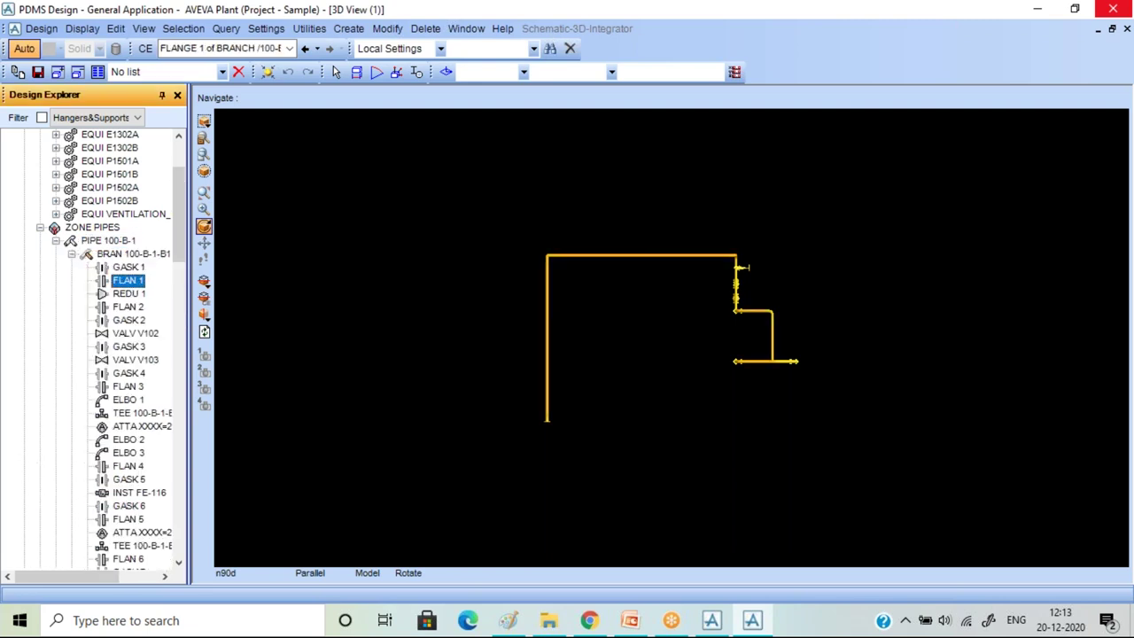
left_click(129, 267)
left_click(133, 254)
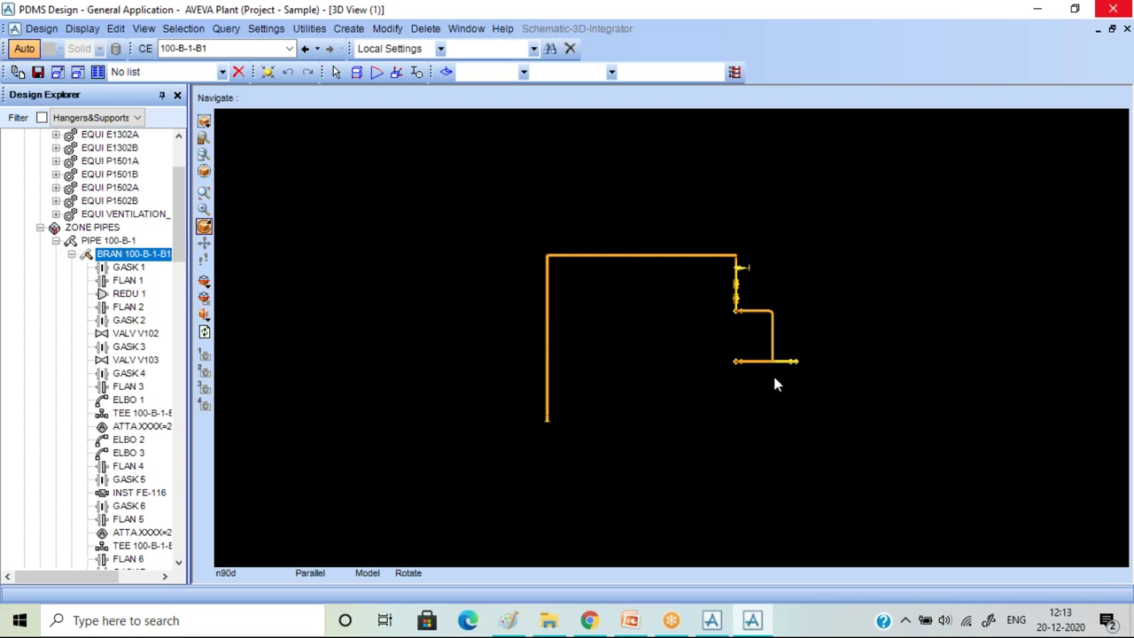
Select flange FLAN 1, reducer REDU 1, instrument FE-116 and tee 100-B-1-B1-TEE1.
left_click(127, 282)
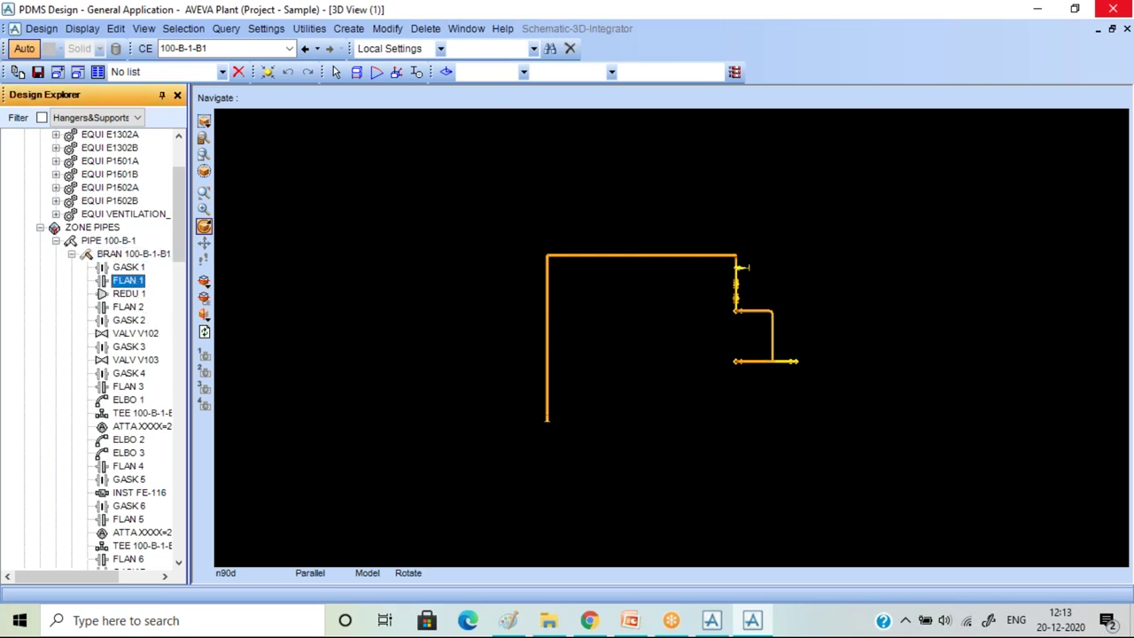
left_click(127, 294)
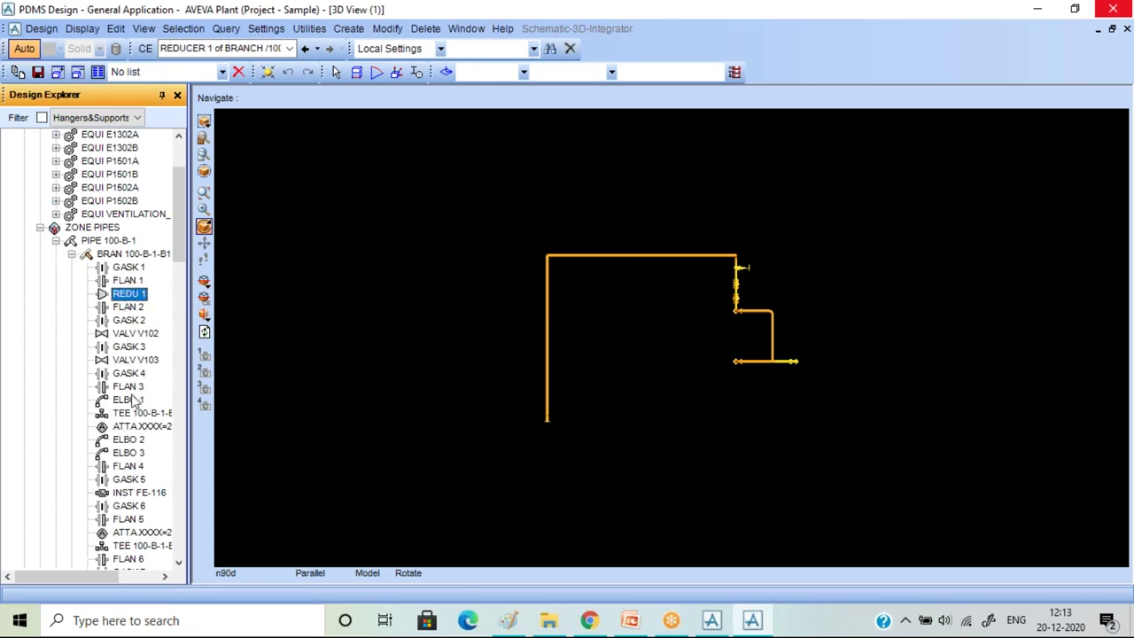
left_click(140, 495)
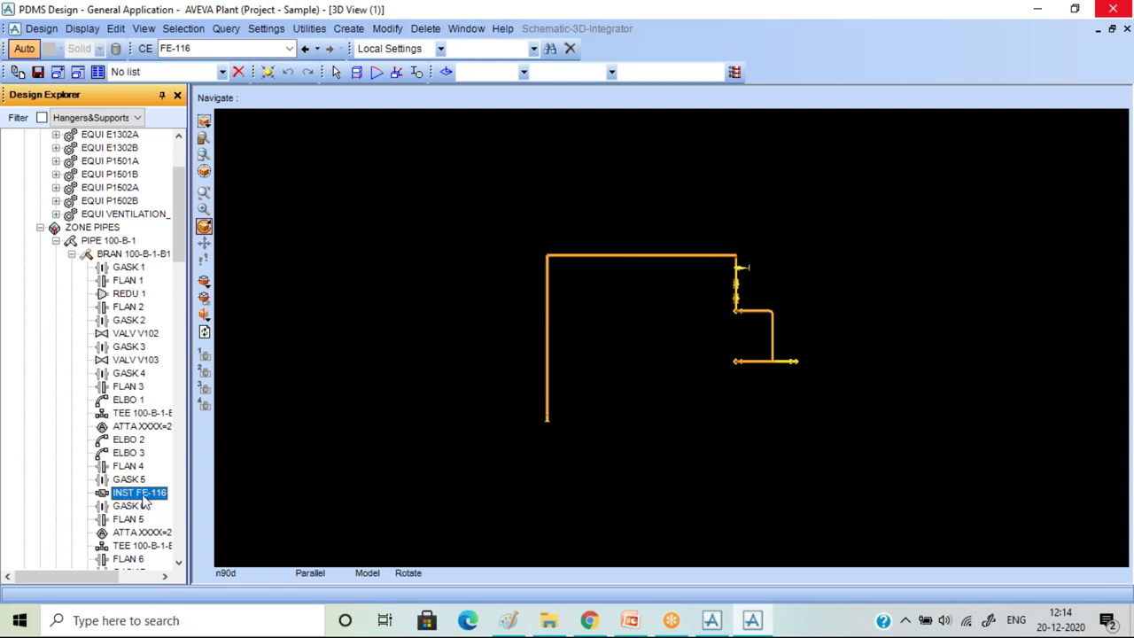
left_click(136, 415)
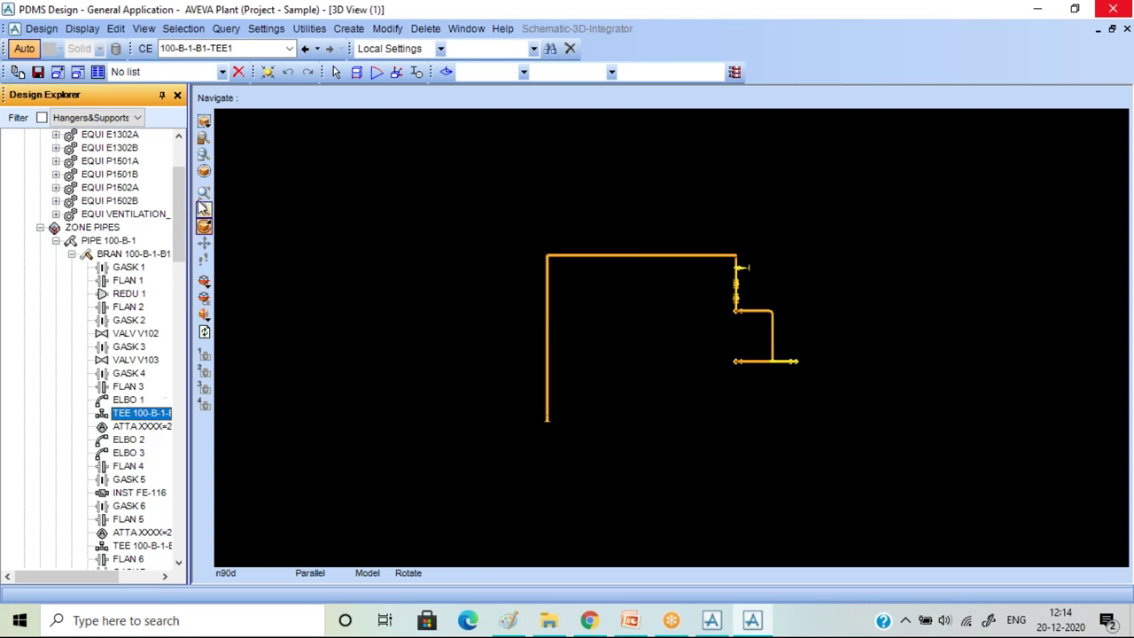
Zoom onto the tee, make branch 100-B-1-B1 current, and collapse pipe 100-B-1 and the pipes zone.
left_click(202, 139)
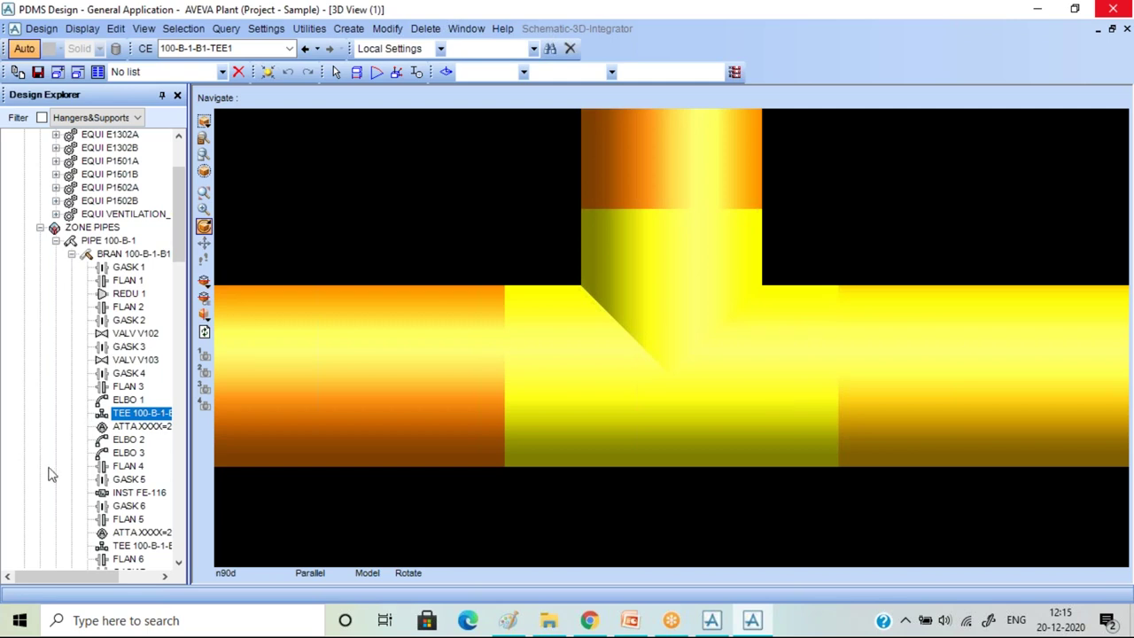
left_click(113, 254)
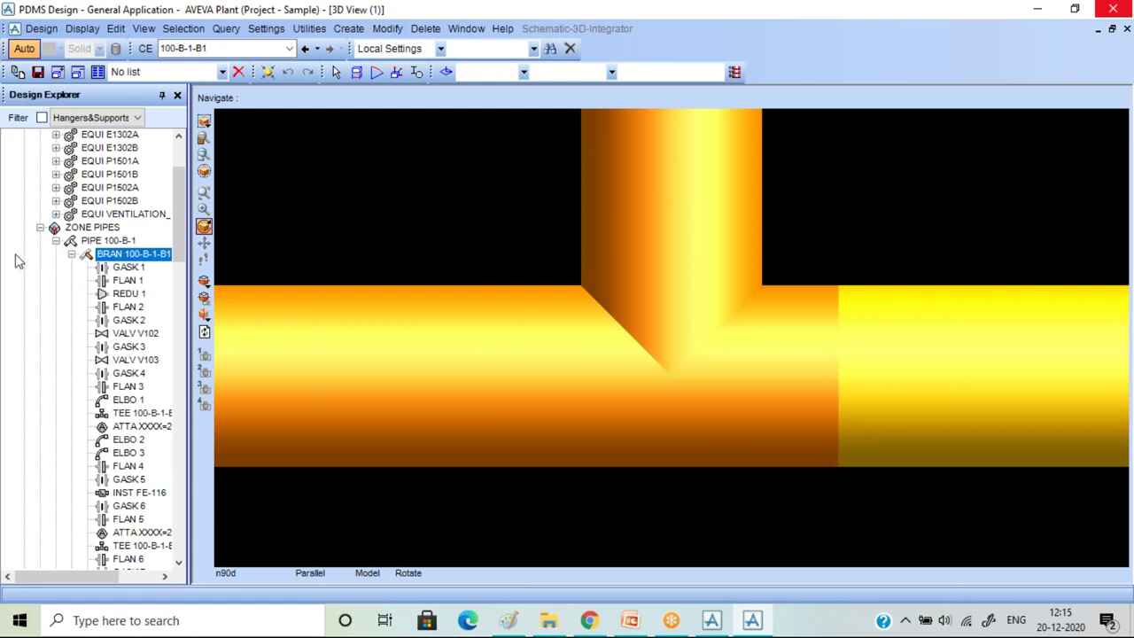
left_click(56, 241)
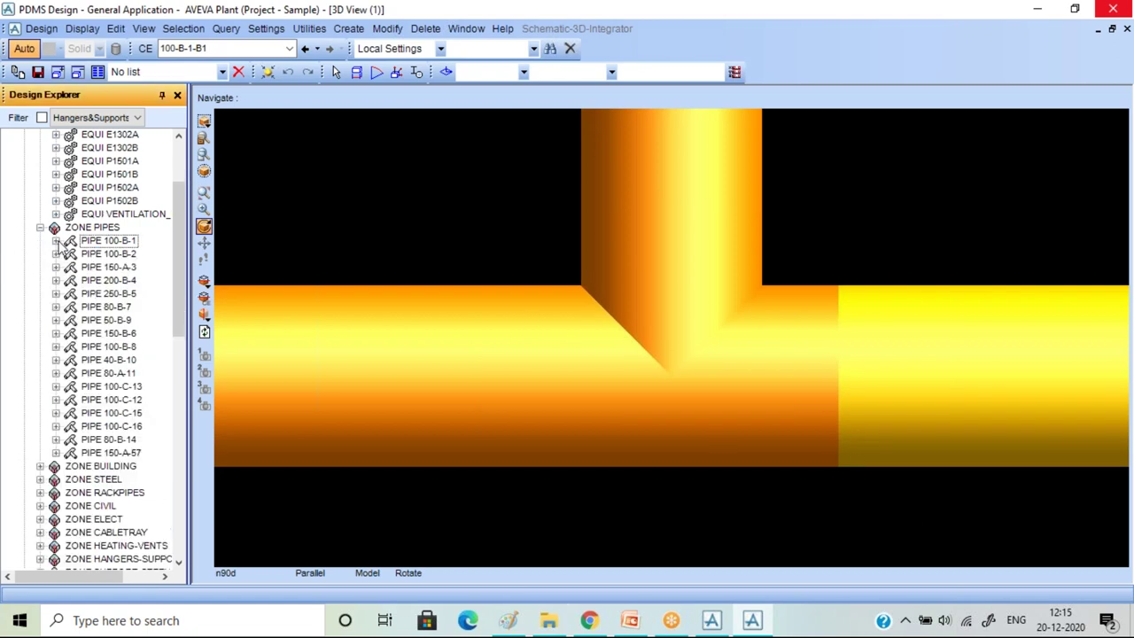
left_click(40, 228)
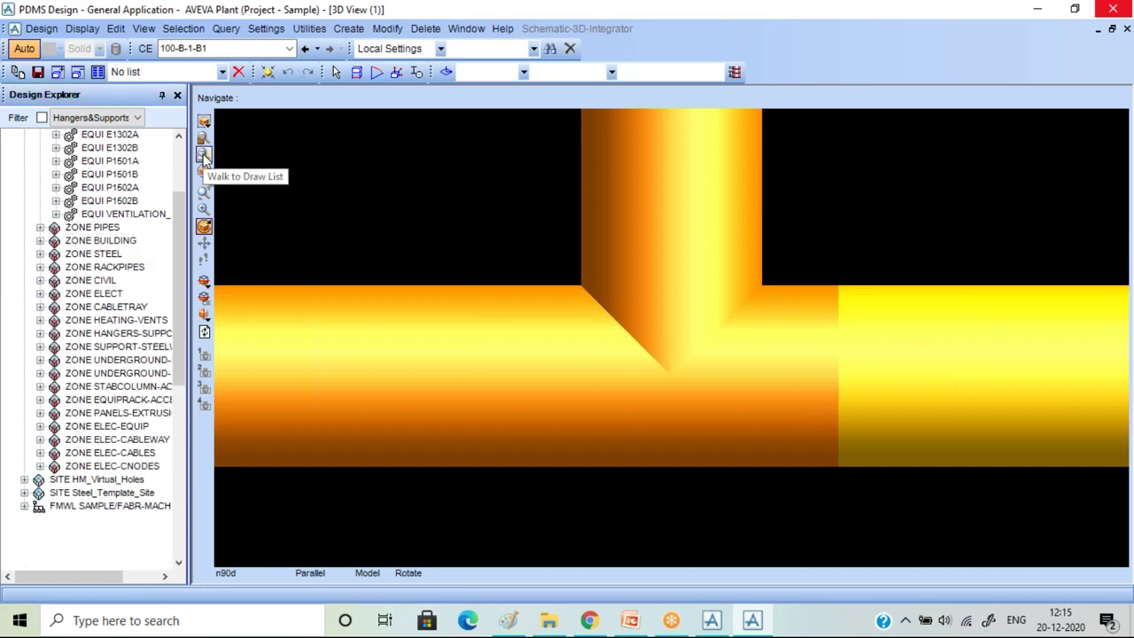
Zoom out to show the whole tee assembly, then set view navigation to Rotate.
left_click(204, 209)
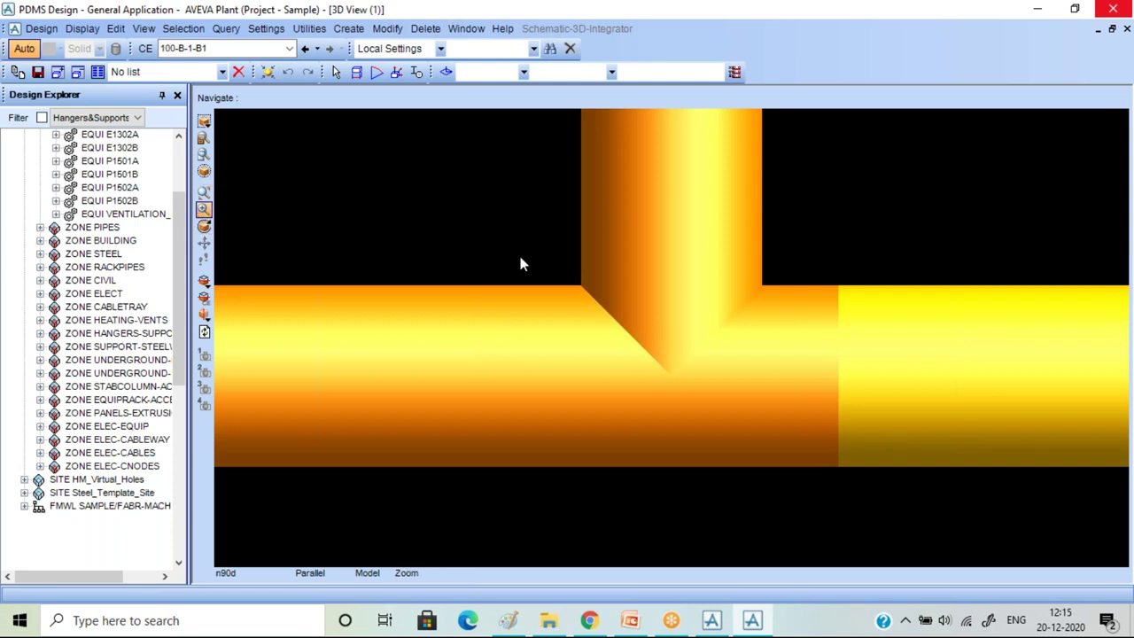
left_click_drag(599, 269, 533, 286)
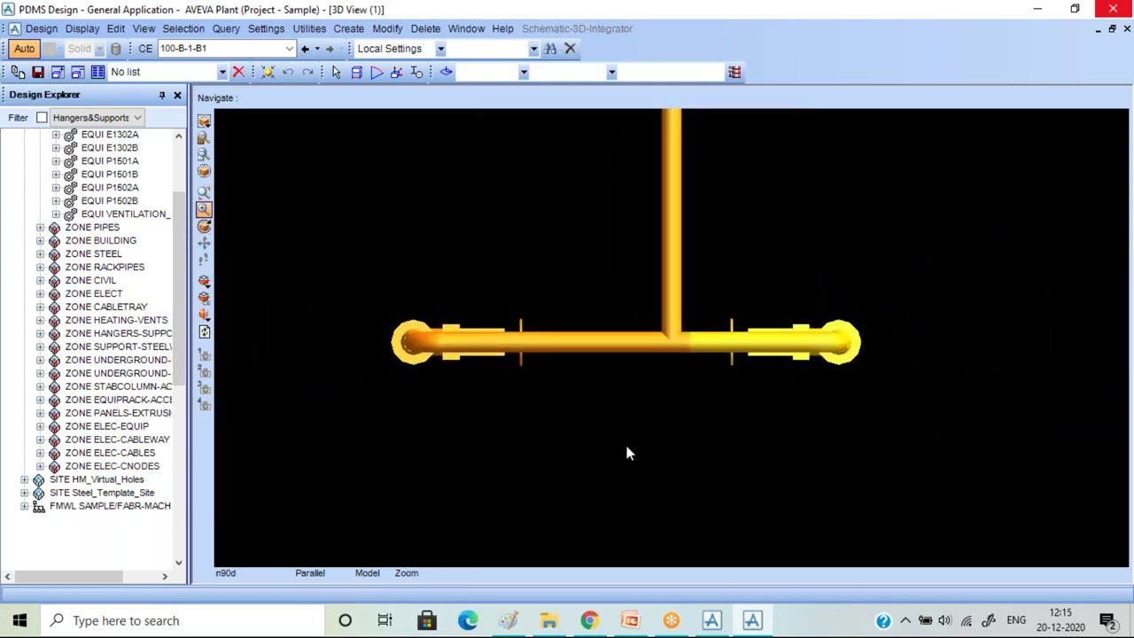
left_click(204, 226)
Bring up the 3D view options menu several times, dismissing it each time.
right_click(631, 381)
left_click(508, 439)
right_click(507, 438)
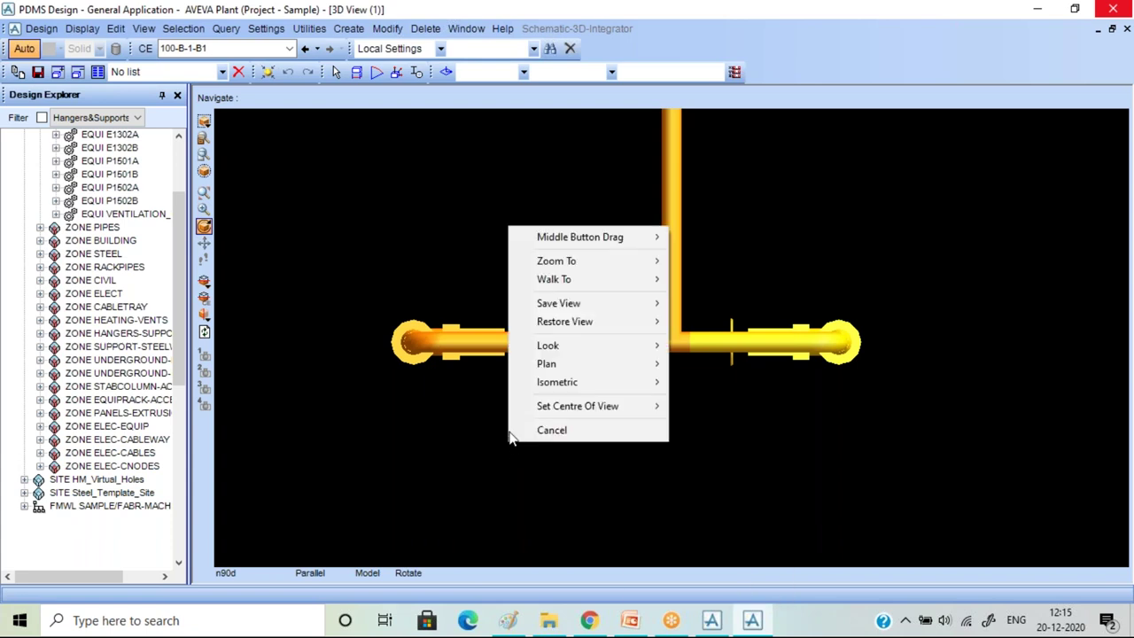
left_click(449, 451)
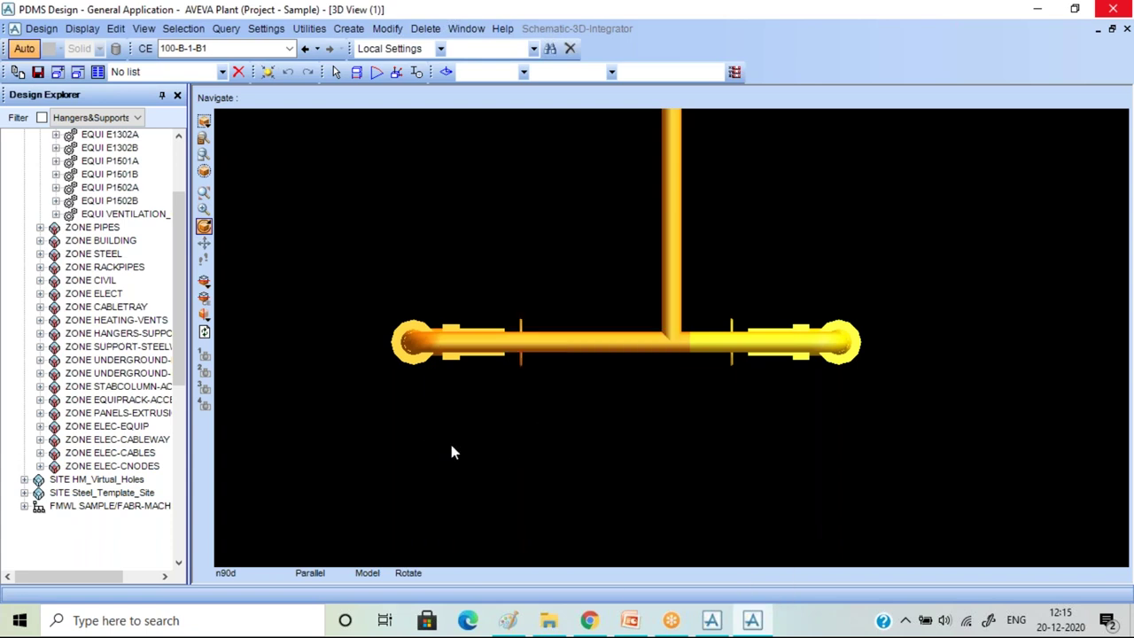
right_click(582, 443)
left_click(504, 466)
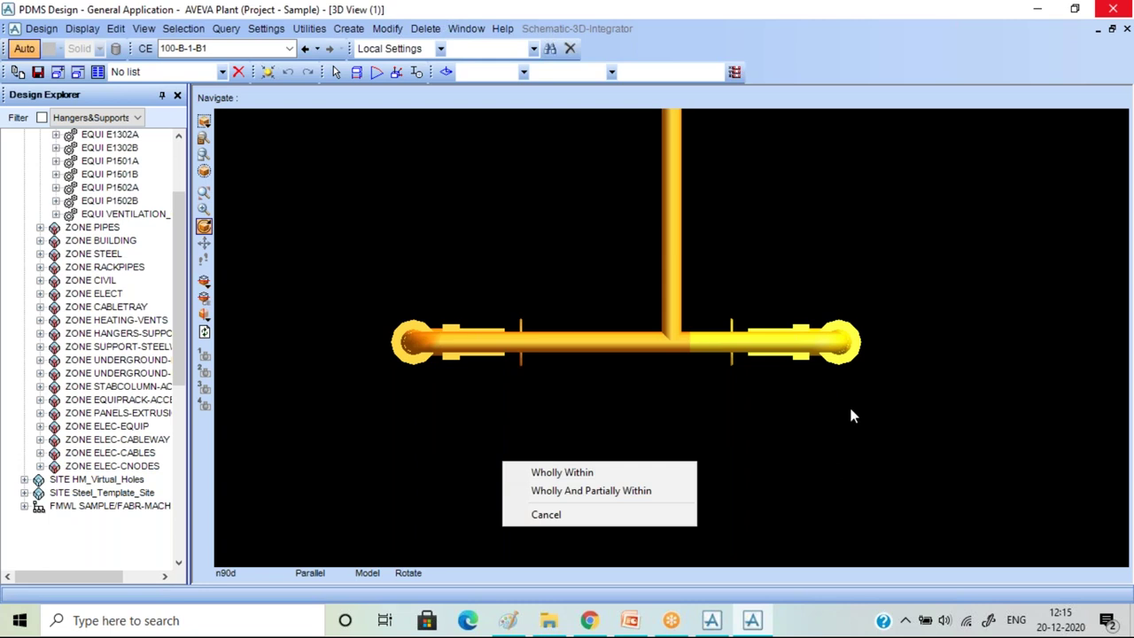
key("Escape")
scroll(769, 239, "down", 2)
scroll(774, 260, "down", 1)
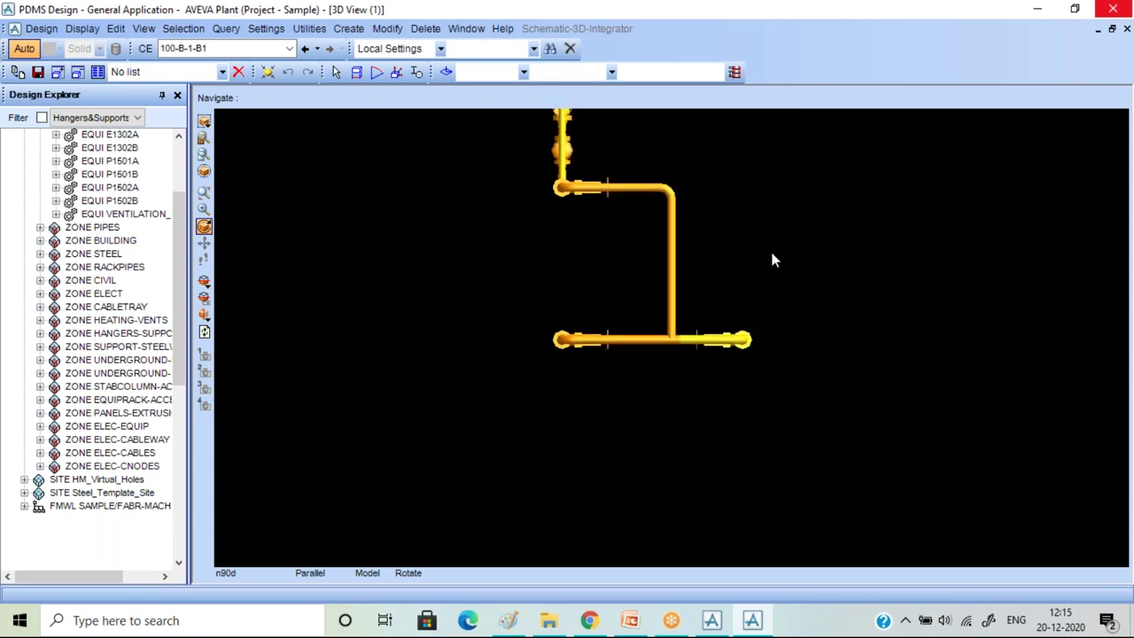
right_click(714, 274)
left_click(720, 198)
right_click(712, 173)
left_click(957, 390)
right_click(958, 397)
left_click(948, 407)
Switch the 3D view to Isometric and zoom to fit pipe 100-B-1.
right_click(656, 384)
mouse_move(702, 435)
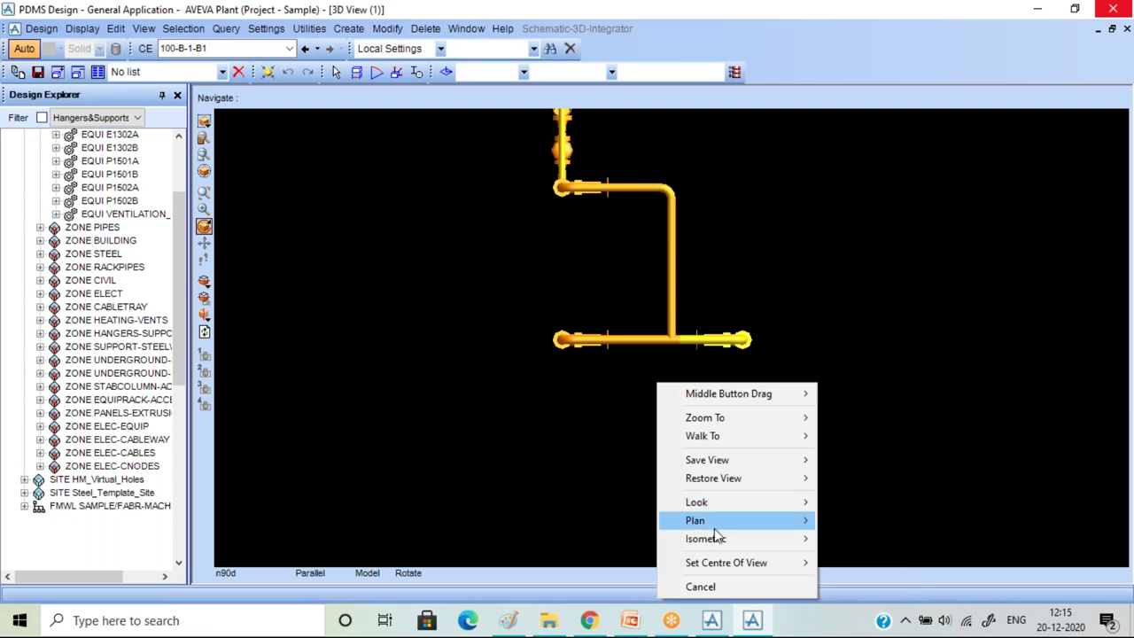
mouse_move(704, 539)
left_click(852, 538)
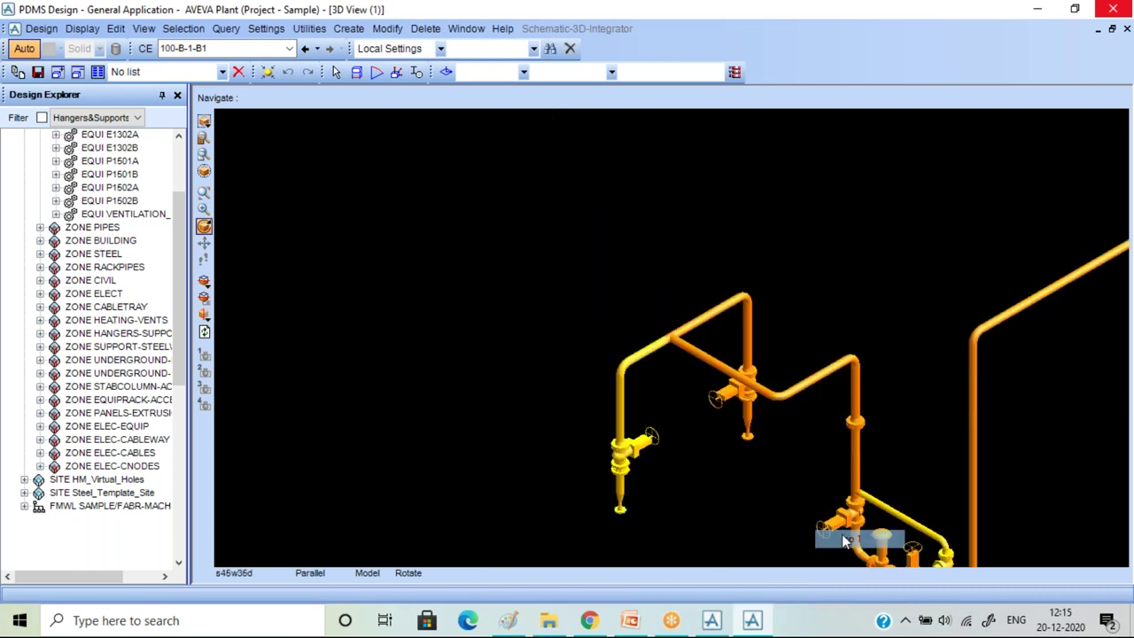
scroll(543, 229, "down", 3)
scroll(785, 469, "up", 2)
scroll(790, 502, "up", 1)
scroll(620, 457, "up", 1)
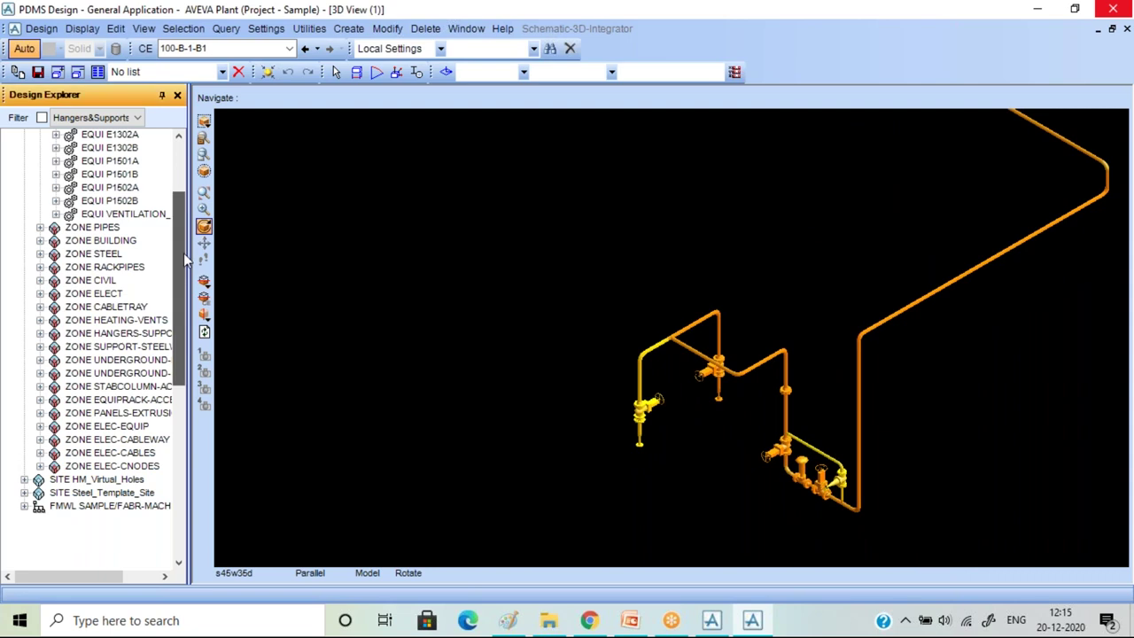
left_click_drag(184, 252, 183, 204)
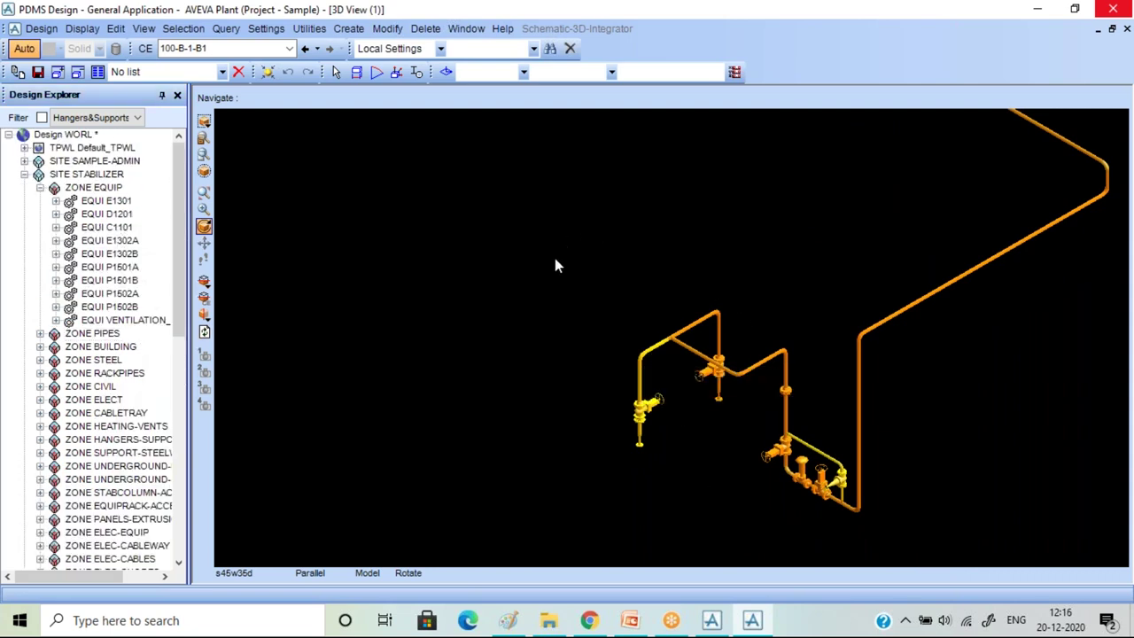
scroll(699, 379, "up", 2)
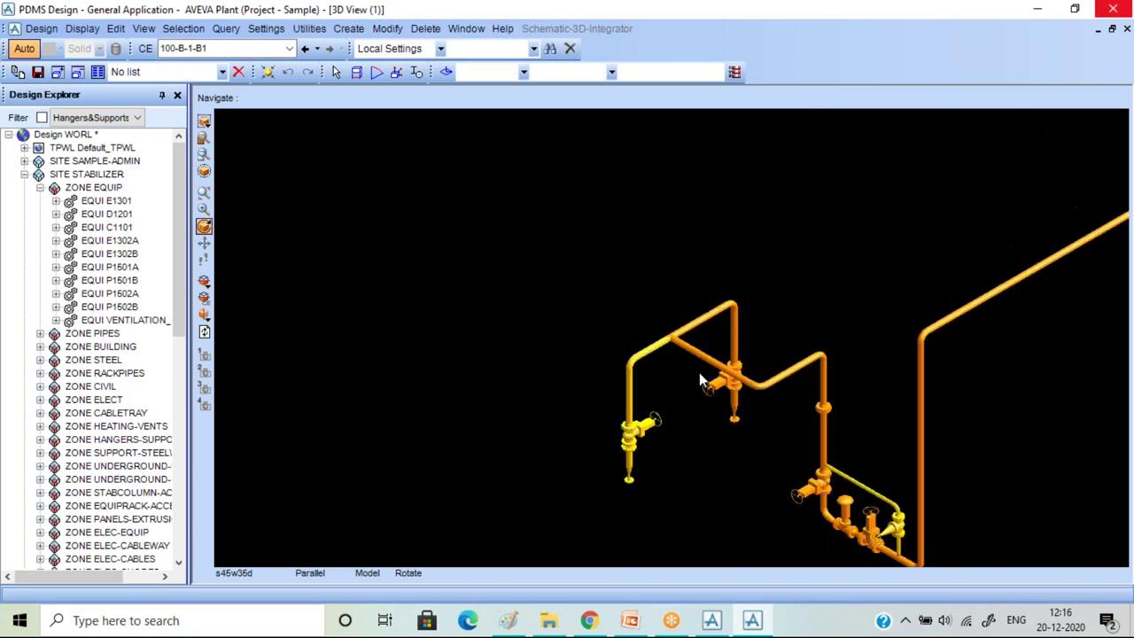
scroll(699, 379, "up", 1)
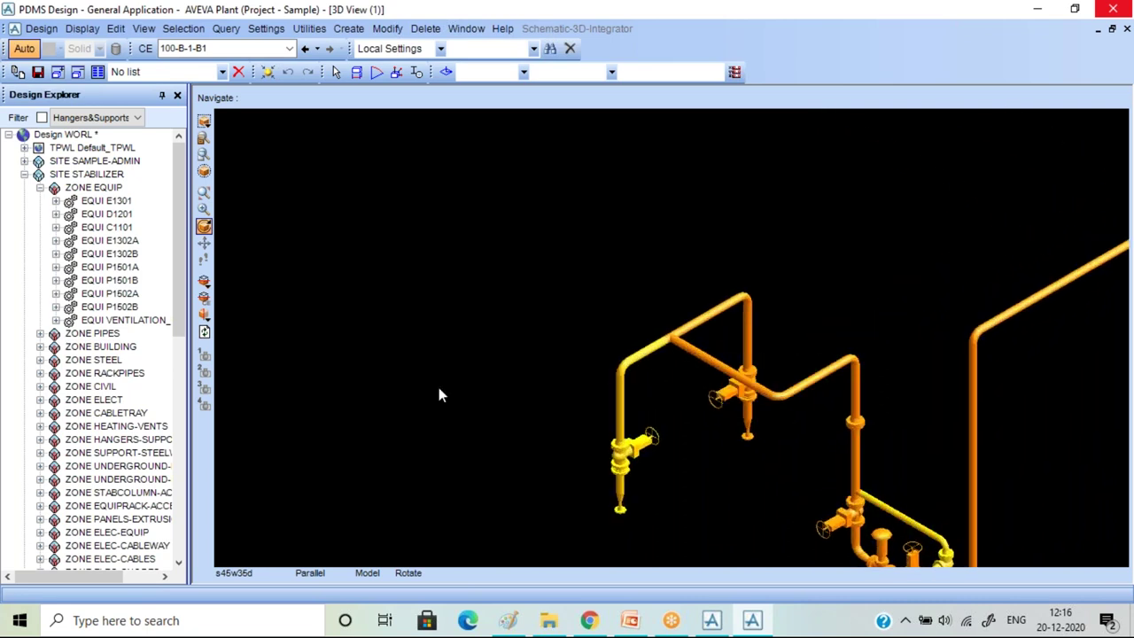
Pick the elbow in the model and select PIPE 100-B-1 in Design Explorer.
left_click(634, 355)
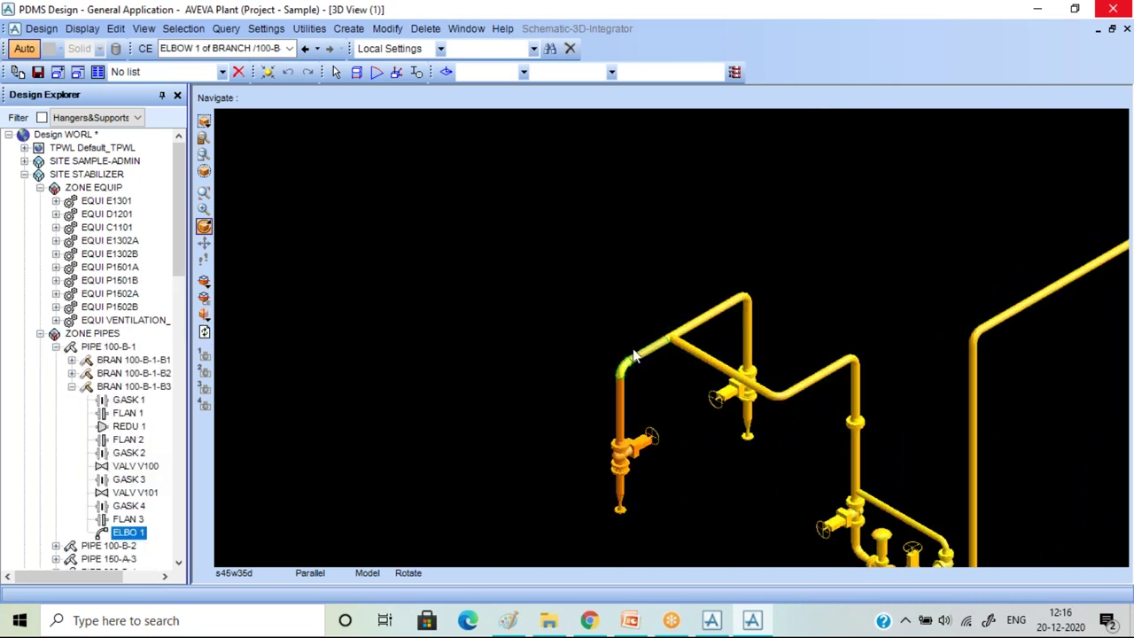
left_click(108, 347)
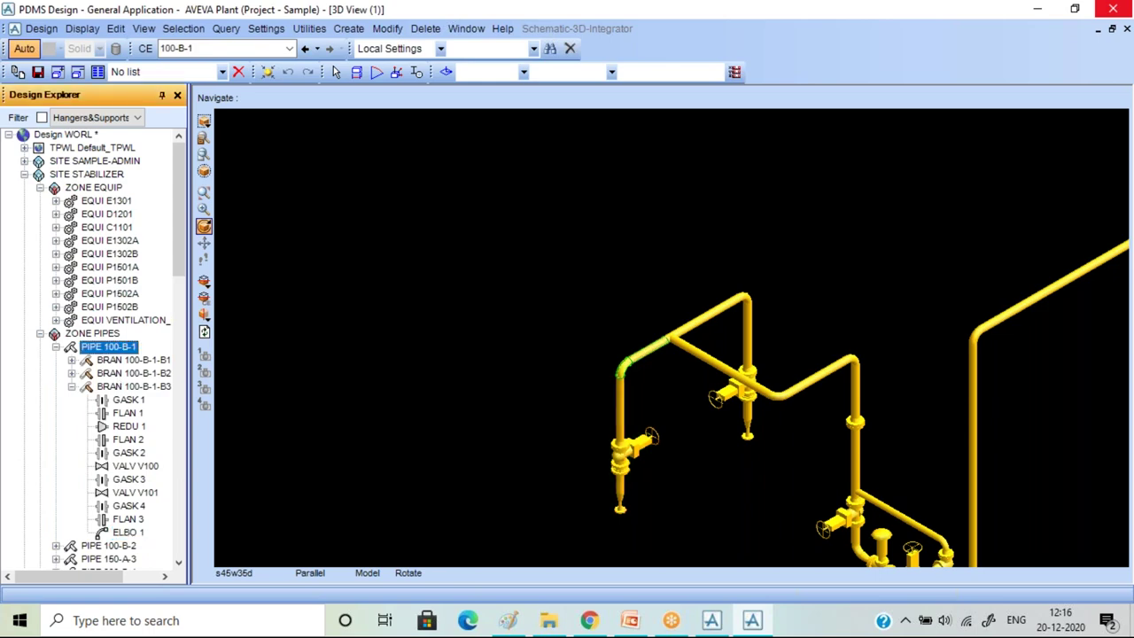
left_click(629, 621)
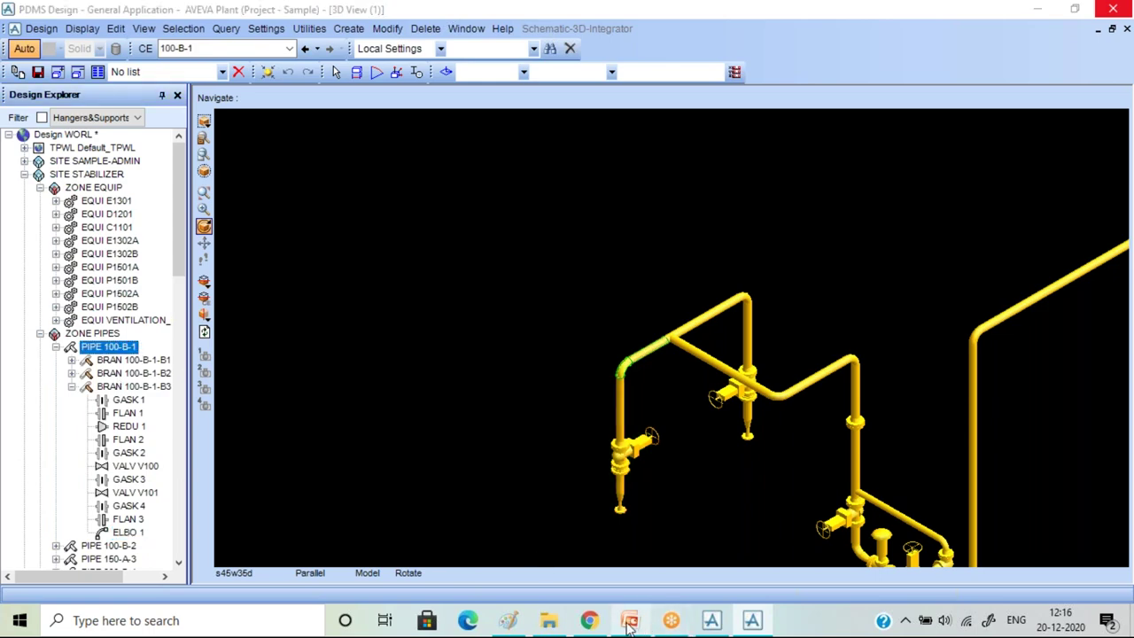
Select slide 3 and scroll through its Piping & Instrumentation Diagram.
scroll(142, 314, "up", 3)
scroll(142, 315, "up", 4)
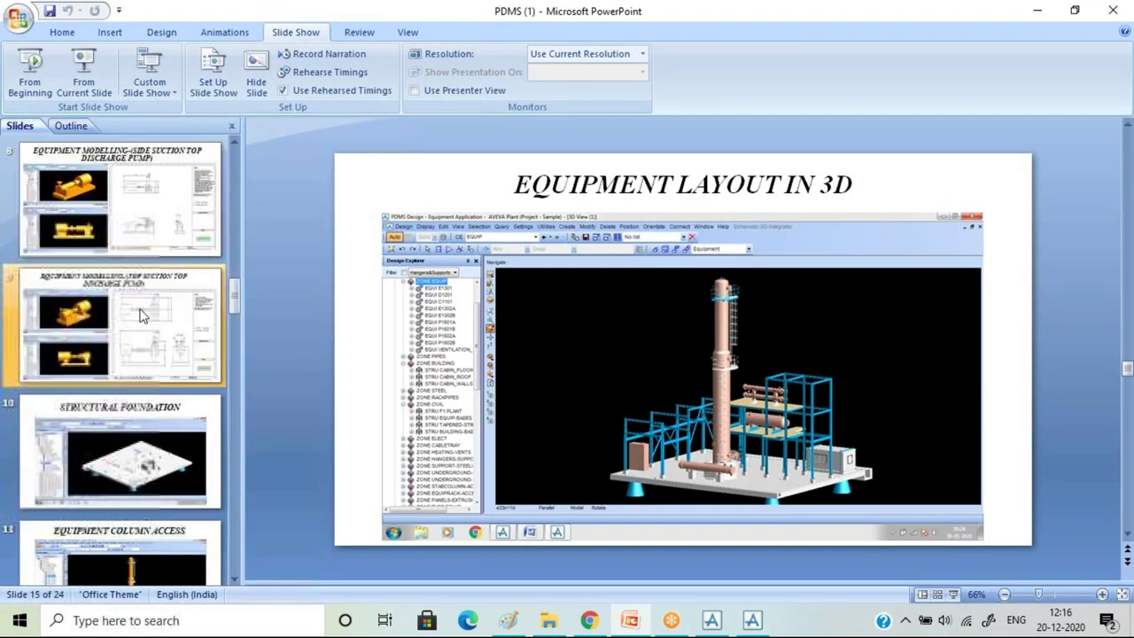
scroll(141, 315, "up", 3)
scroll(141, 232, "up", 3)
scroll(141, 231, "down", 1)
left_click(124, 377)
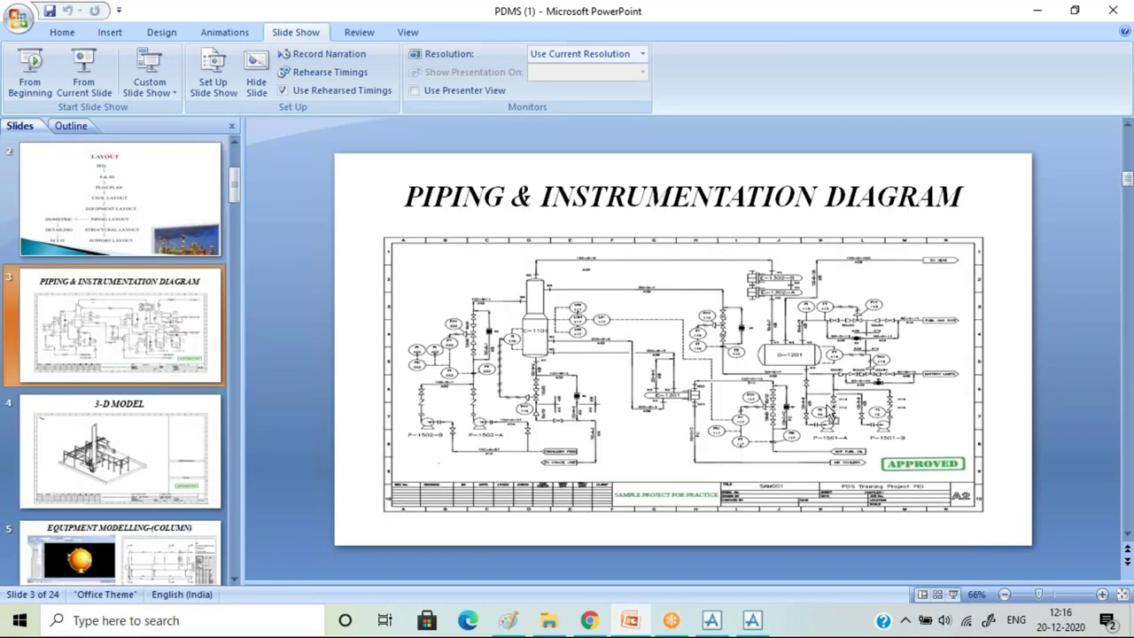
scroll(828, 413, "up", 5, "ctrl")
scroll(811, 403, "down", 2, "ctrl")
scroll(464, 292, "down", 3, "ctrl")
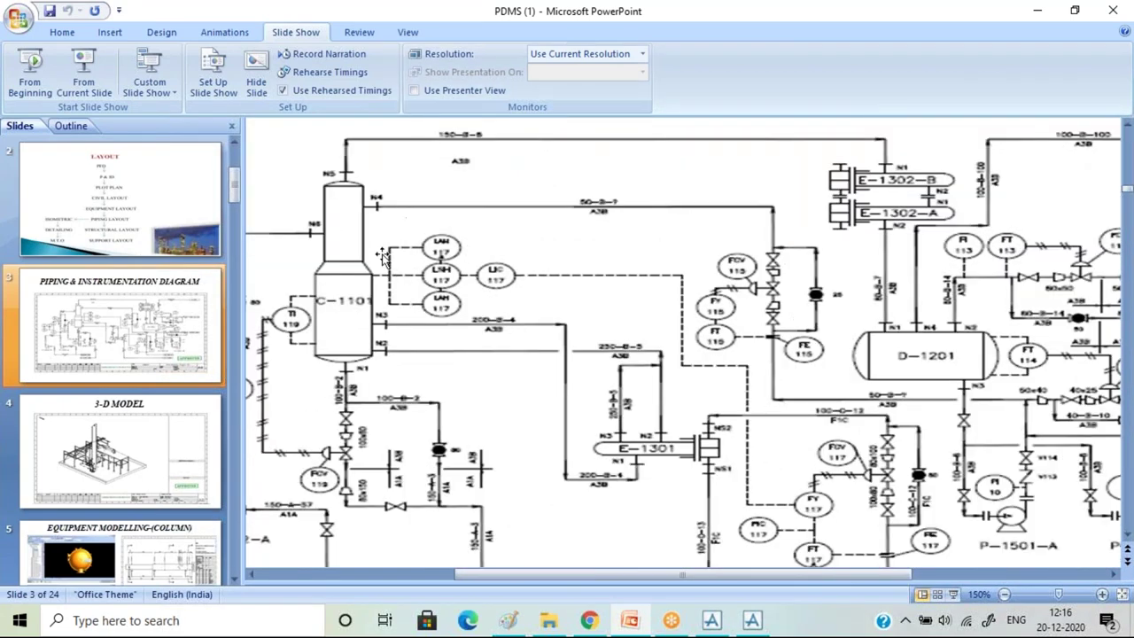
scroll(382, 256, "down", 1)
scroll(965, 452, "down", 1, "ctrl")
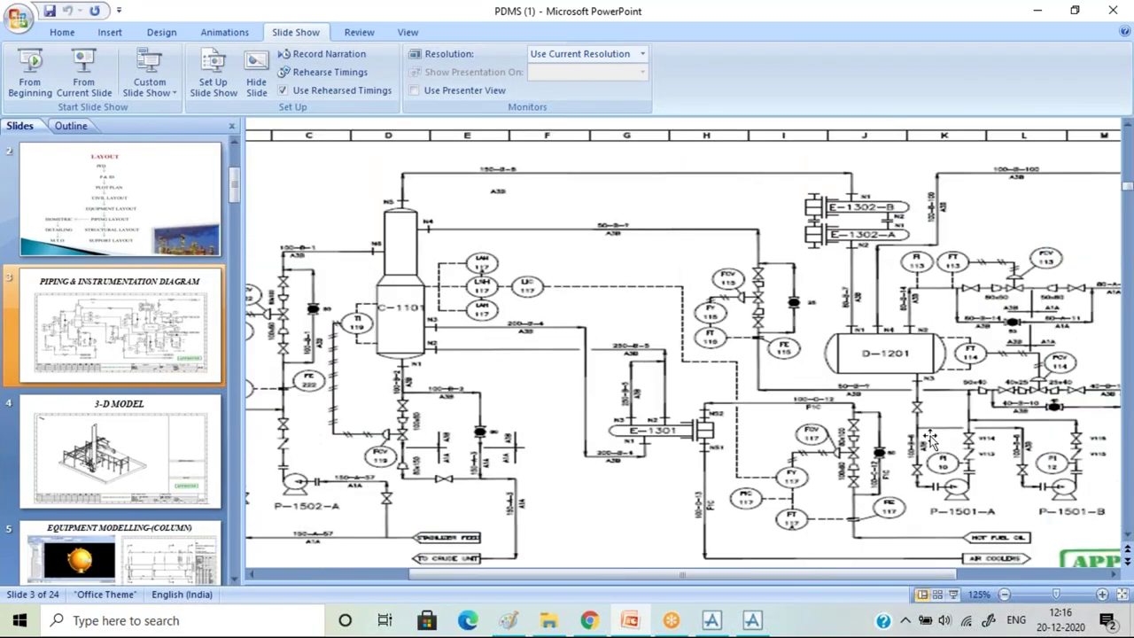
scroll(848, 406, "up", 2, "ctrl")
scroll(595, 404, "down", 2, "ctrl")
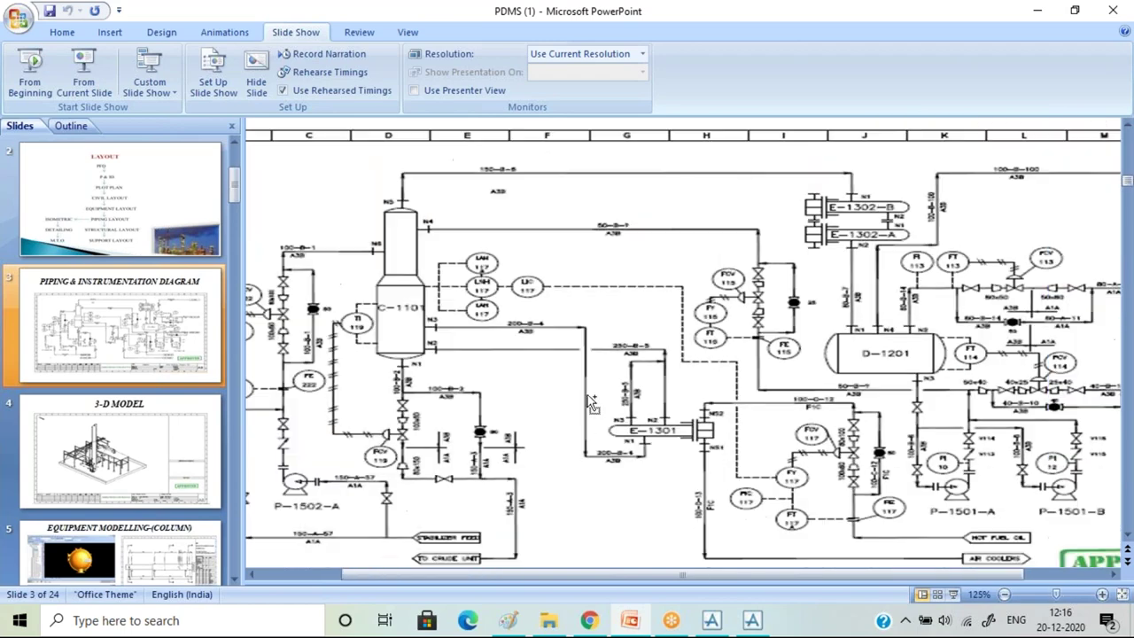
scroll(591, 403, "down", 2, "ctrl")
scroll(1027, 438, "up", 2, "ctrl")
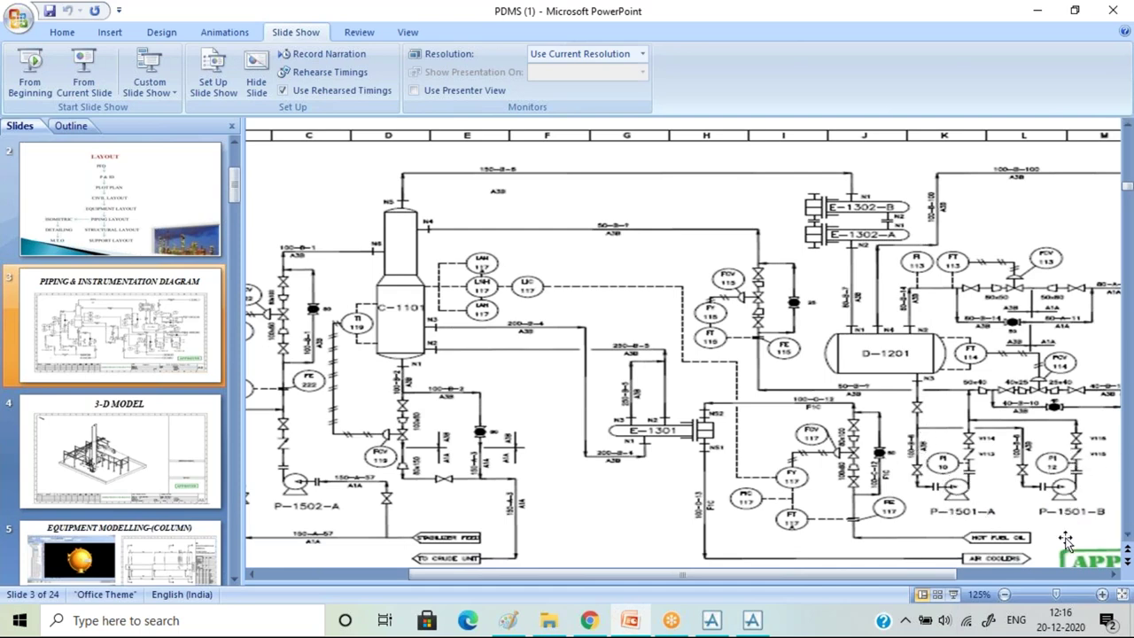
scroll(785, 387, "down", 2, "ctrl")
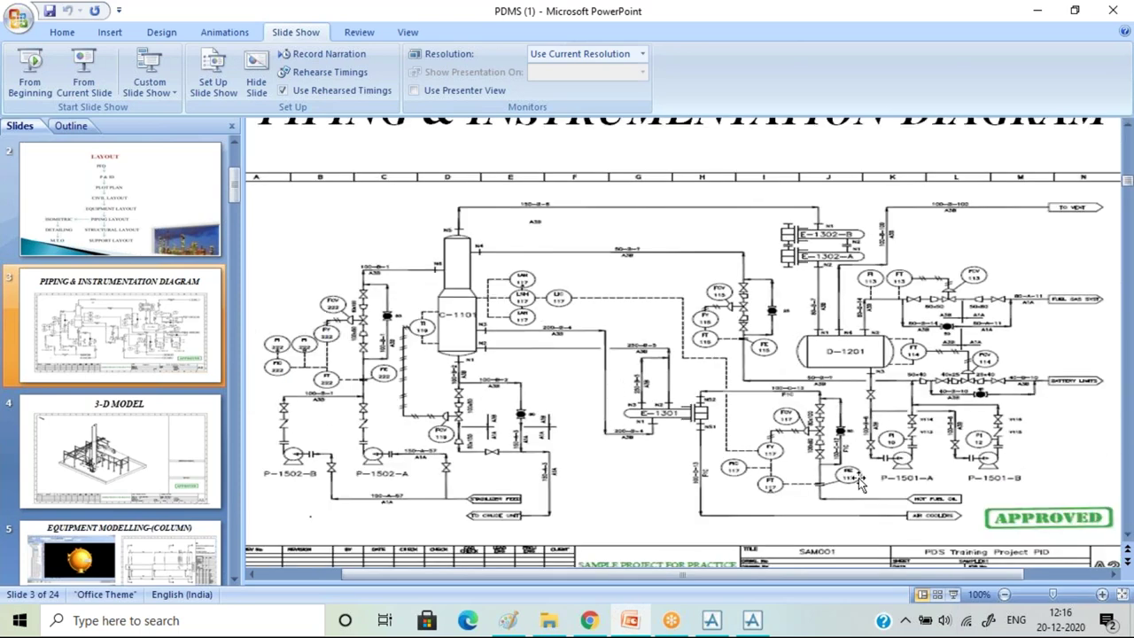
Drag pumps P1501A, P1502A and P1502B from Design Explorer into the 3D view.
left_click(672, 575)
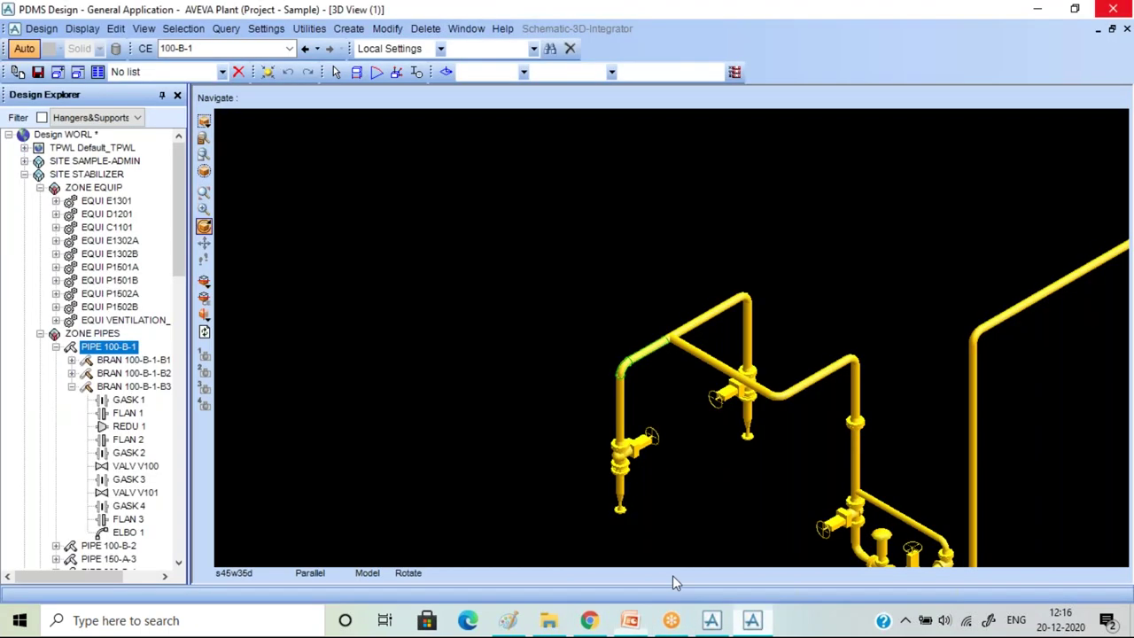
left_click(117, 269)
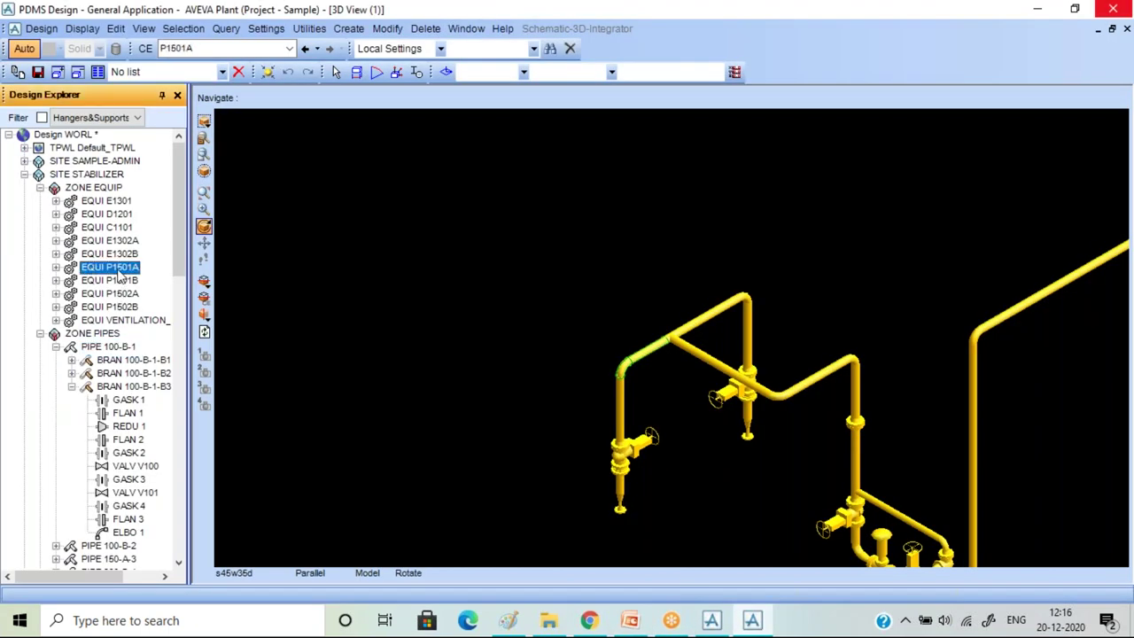
left_click_drag(118, 277, 372, 330)
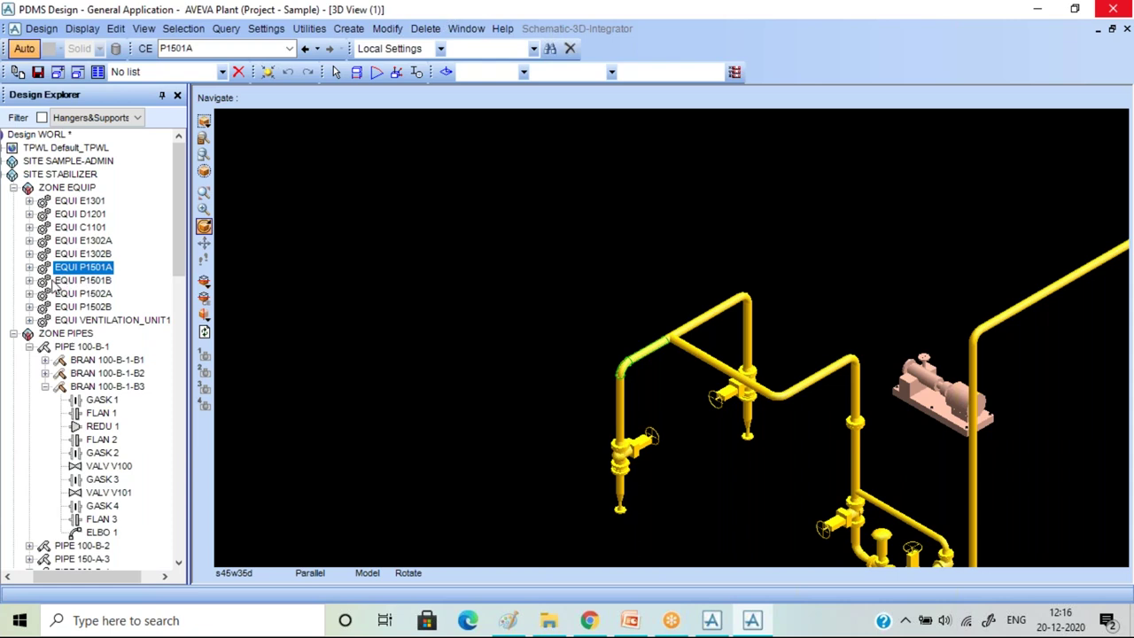
left_click(84, 294)
left_click_drag(84, 293, 339, 348)
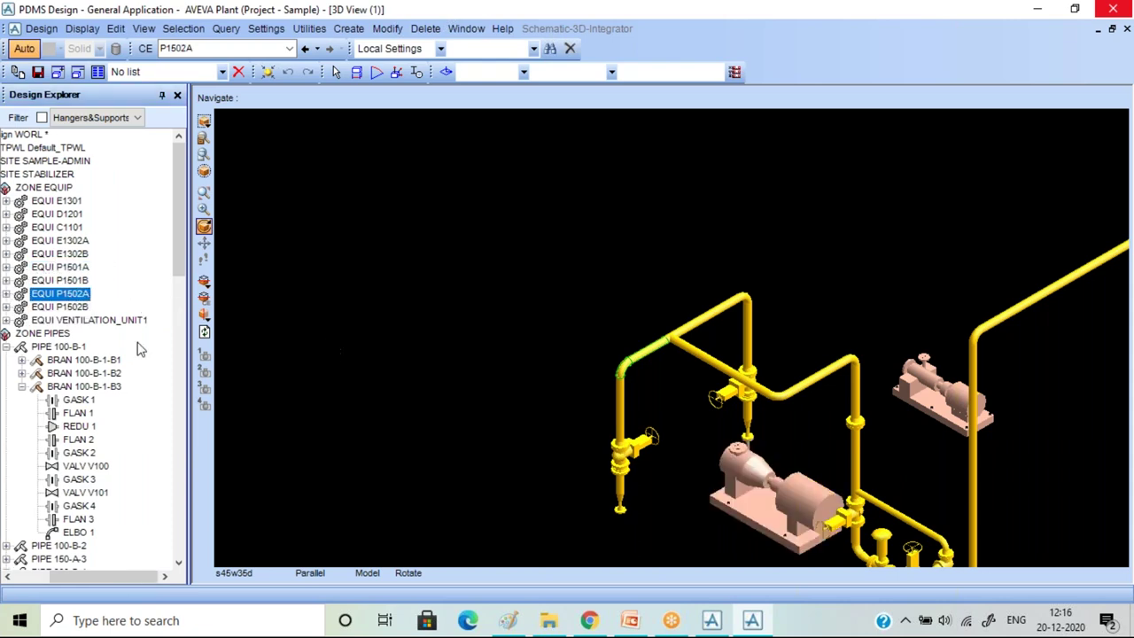
left_click_drag(66, 306, 478, 399)
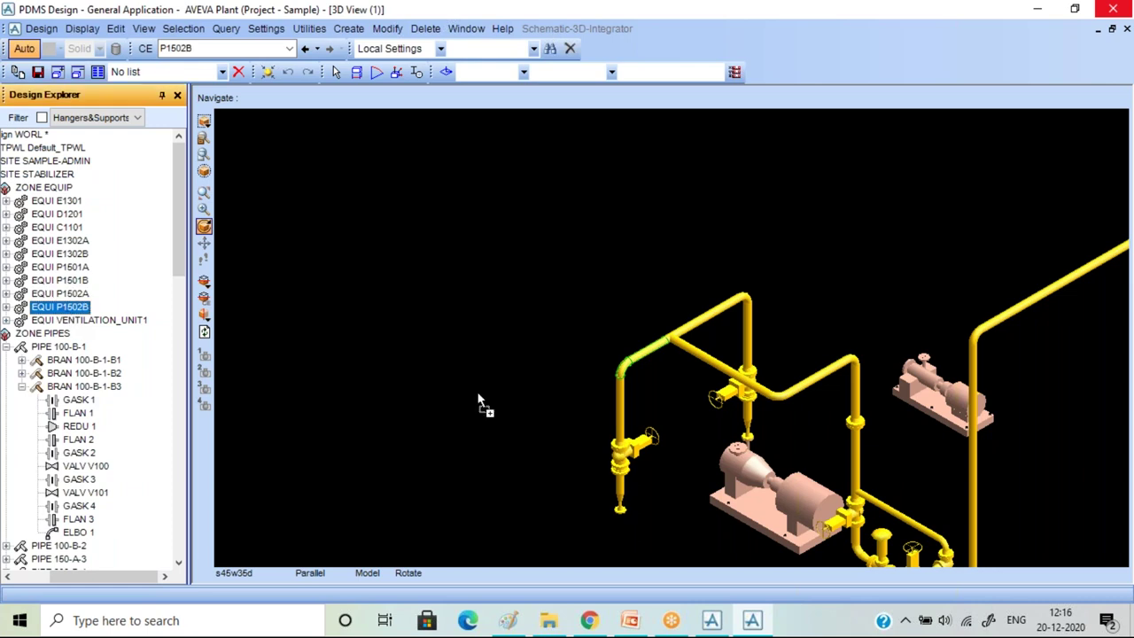
Remove pump P1501A from the 3D view and adjust the zoom.
left_click(59, 267)
left_click(101, 74)
scroll(501, 197, "down", 5)
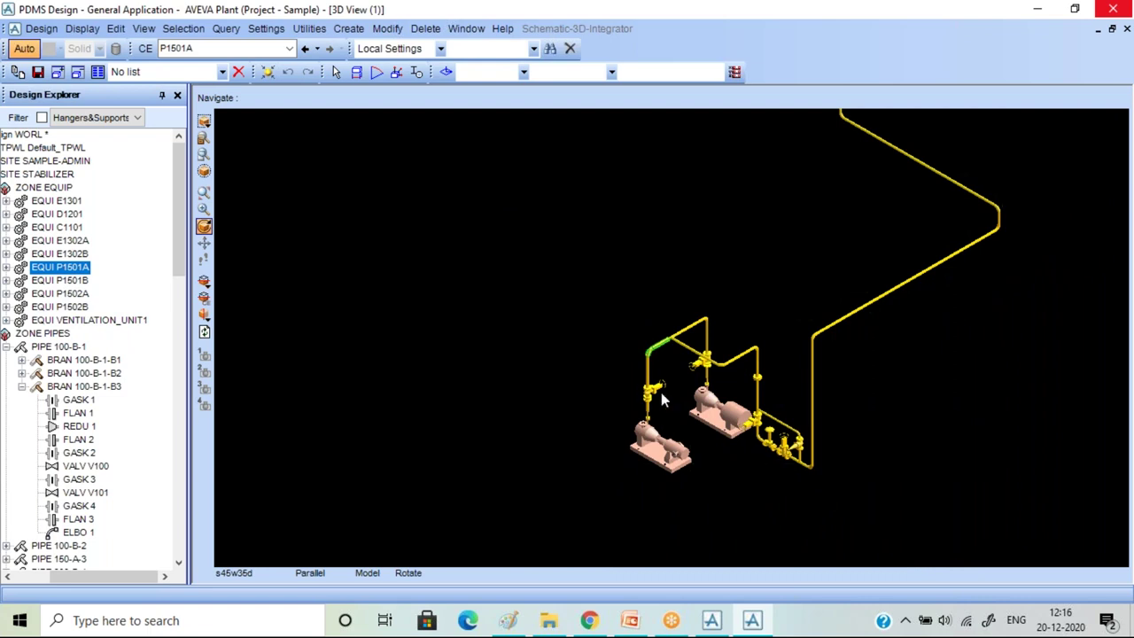
scroll(675, 347, "up", 3)
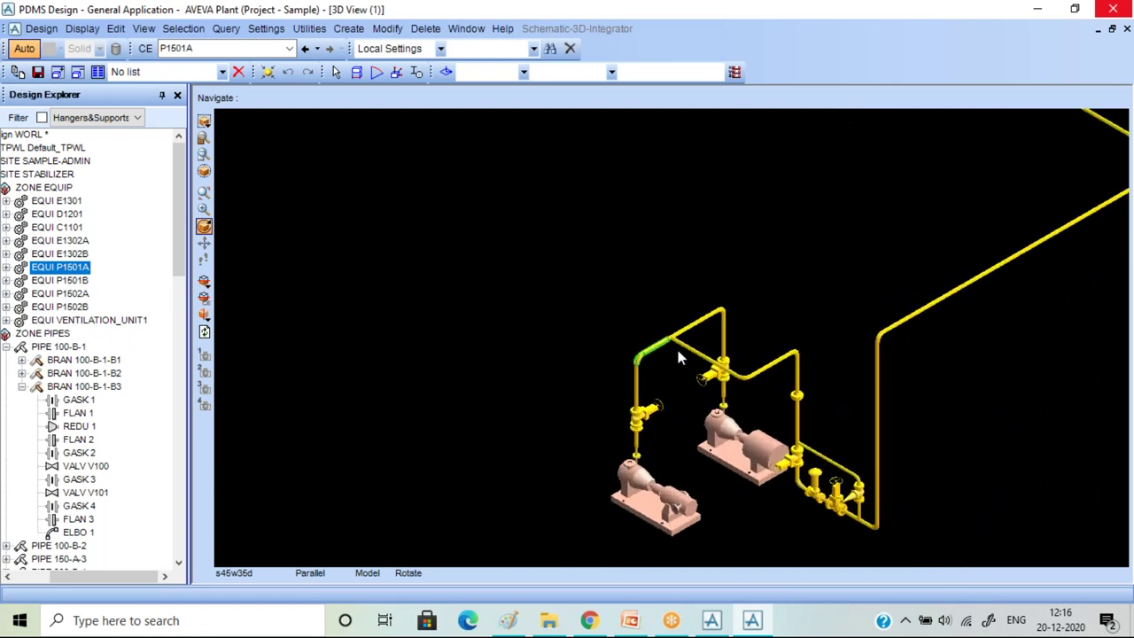
scroll(678, 349, "up", 2)
Select tee TEE1, then zoom out until pipe 100-B-1 and pumps P1502A/P1502B are framed.
left_click(671, 337)
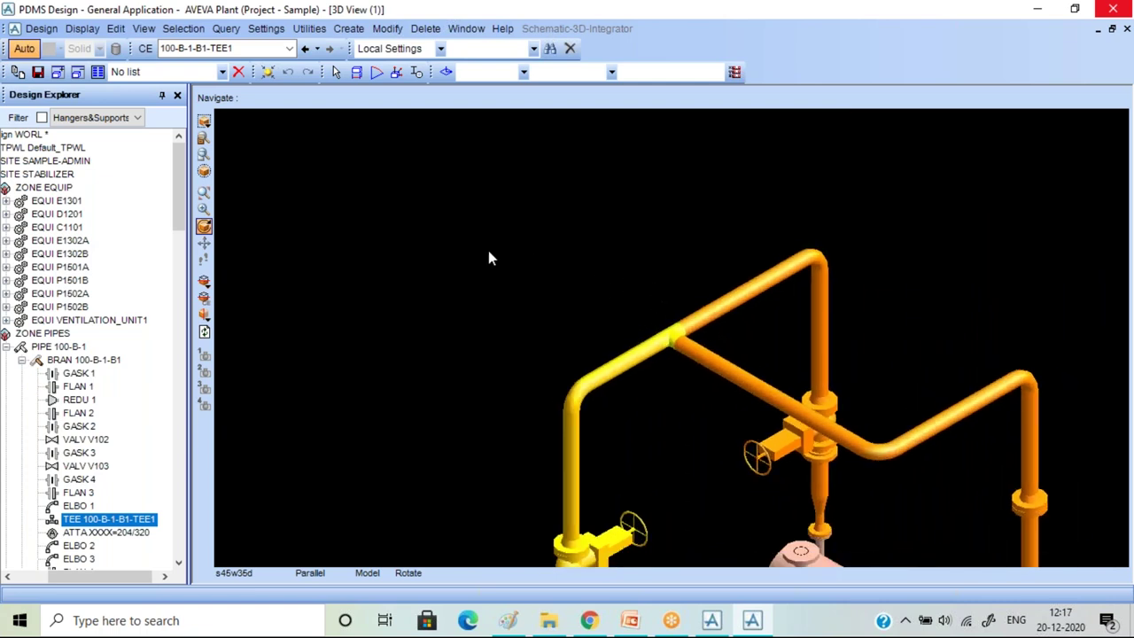
scroll(483, 257, "down", 1)
scroll(475, 274, "down", 1)
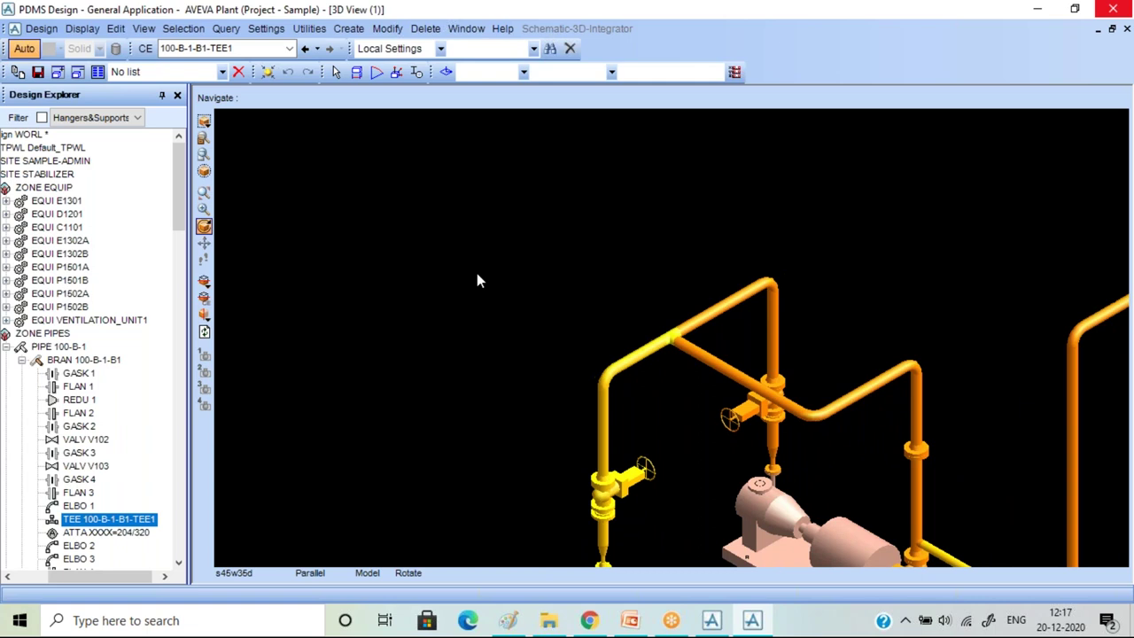
scroll(476, 279, "down", 1)
scroll(474, 273, "down", 1)
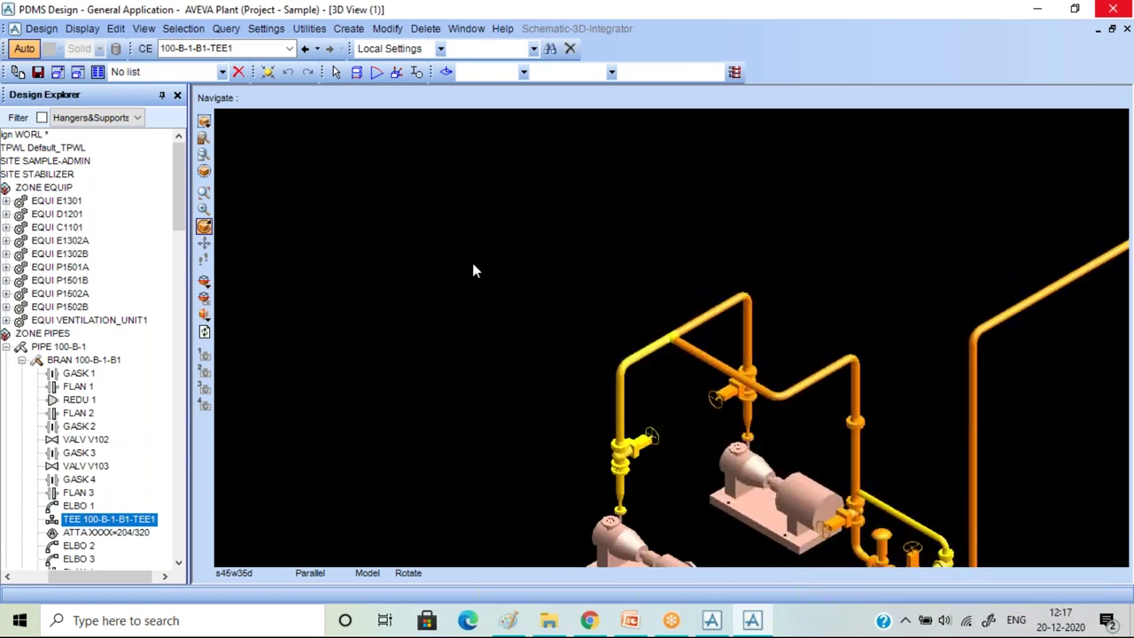
scroll(473, 269, "down", 1)
scroll(474, 269, "down", 1)
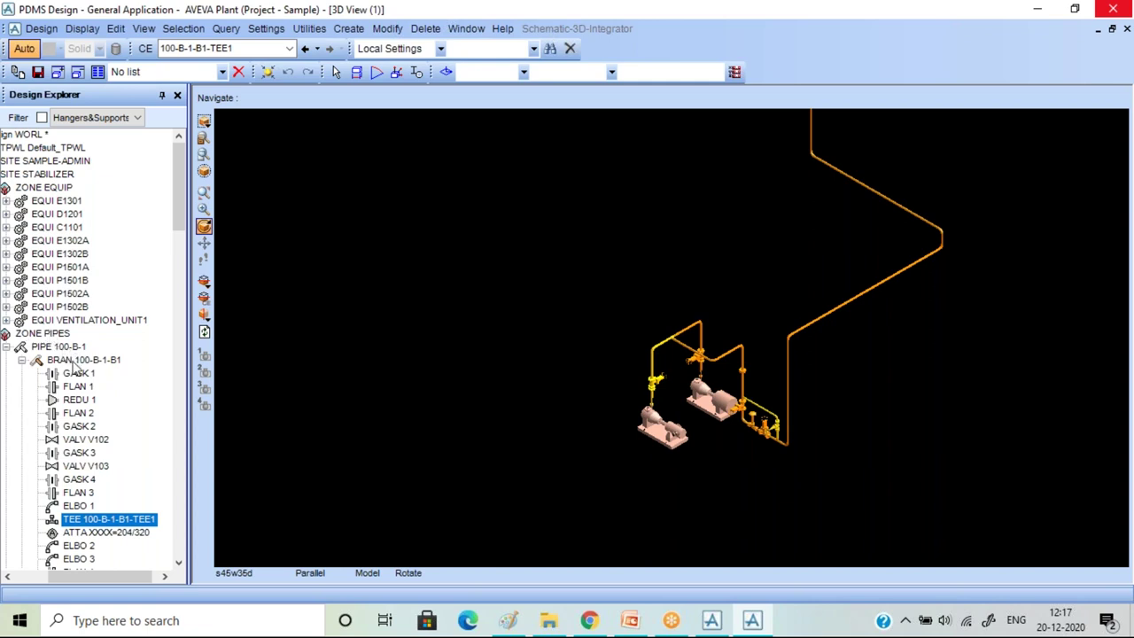
Step through GASK 1, FLAN 1, REDU 1, FLAN 2, GASK 2, valve V102 and GASK 3, then zoom in.
left_click(78, 375)
left_click(78, 388)
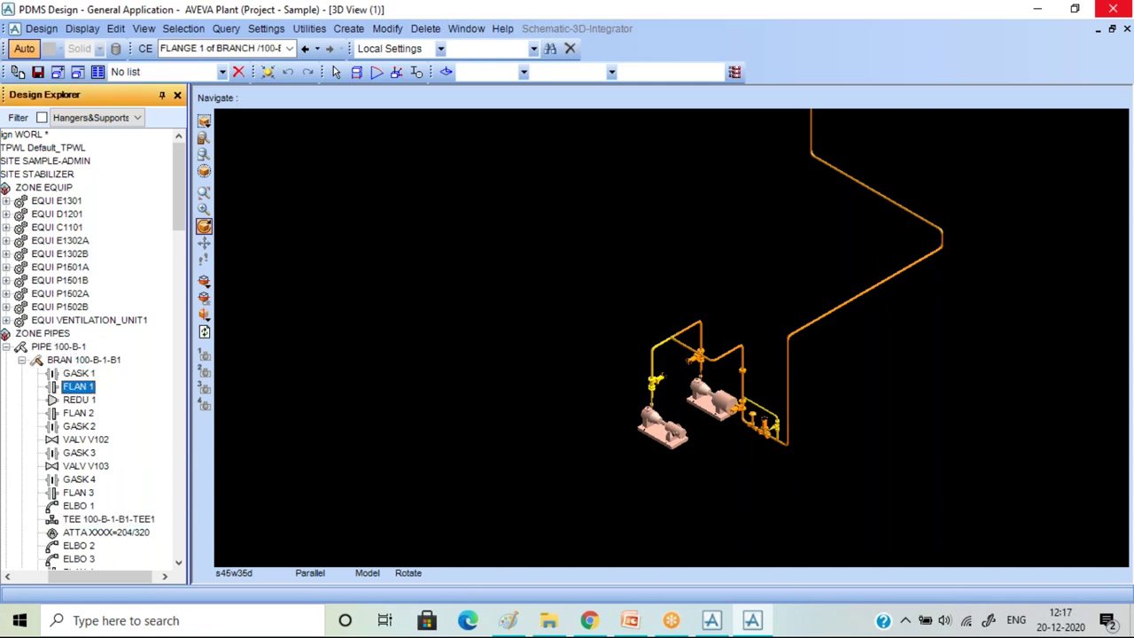
left_click(80, 400)
left_click(79, 413)
left_click(79, 427)
left_click(80, 440)
left_click(78, 453)
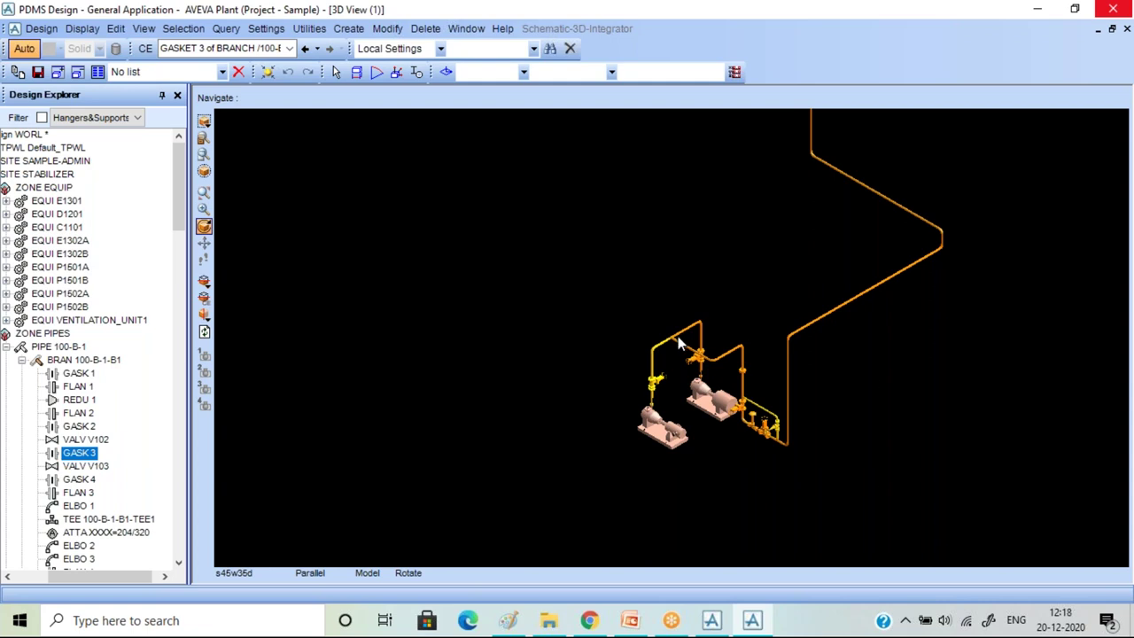
scroll(802, 475, "up", 2)
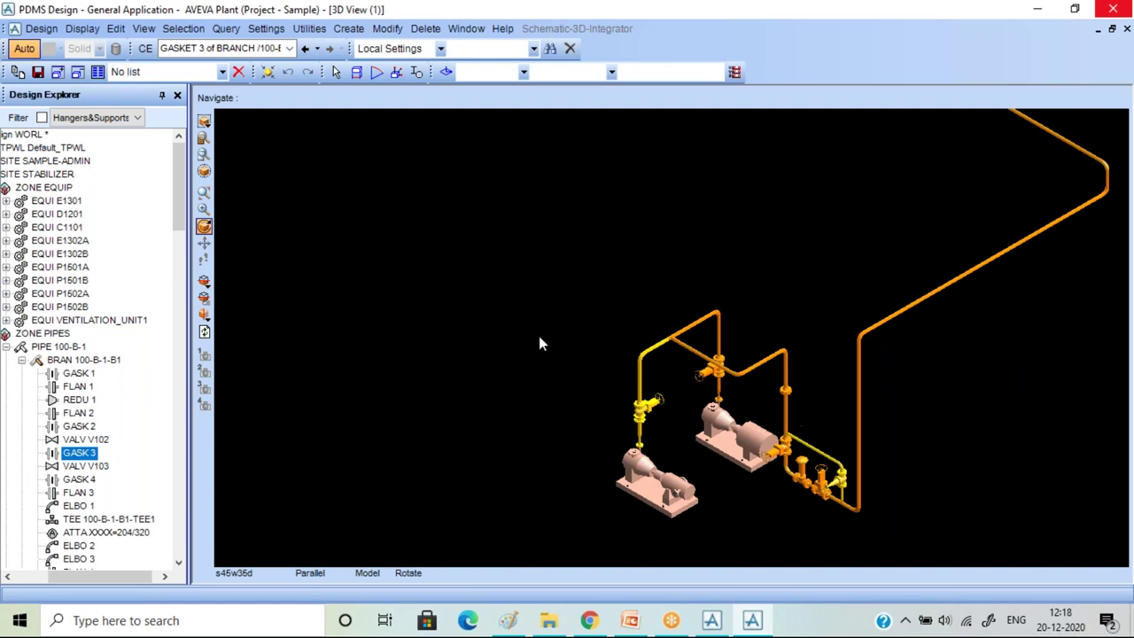
Adjust the zoom, then drag vessel D1201 into the 3D view.
scroll(538, 343, "down", 1)
scroll(538, 344, "down", 1)
scroll(534, 332, "down", 1)
scroll(529, 329, "down", 1)
scroll(527, 327, "down", 1)
scroll(744, 189, "up", 2)
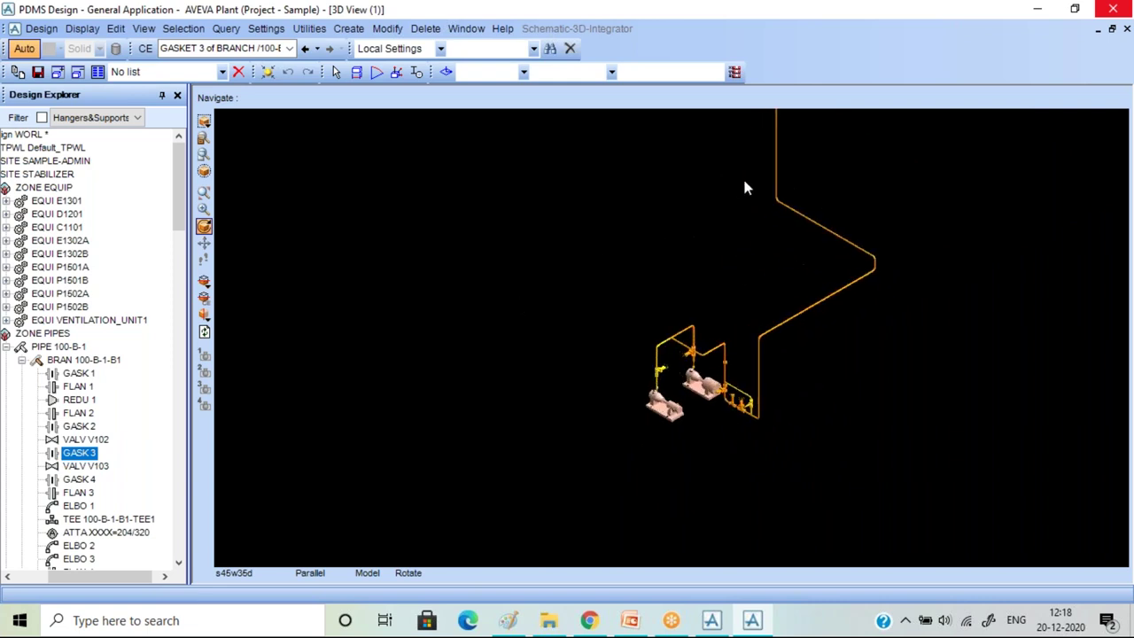
scroll(644, 465, "down", 1)
scroll(797, 161, "up", 1)
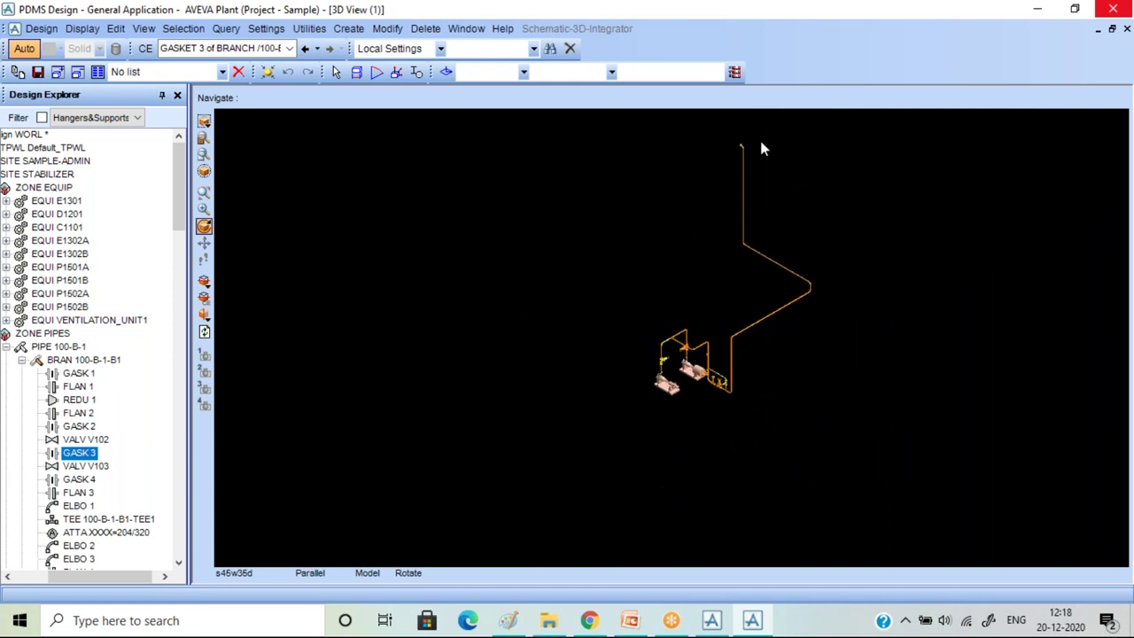
left_click(48, 215)
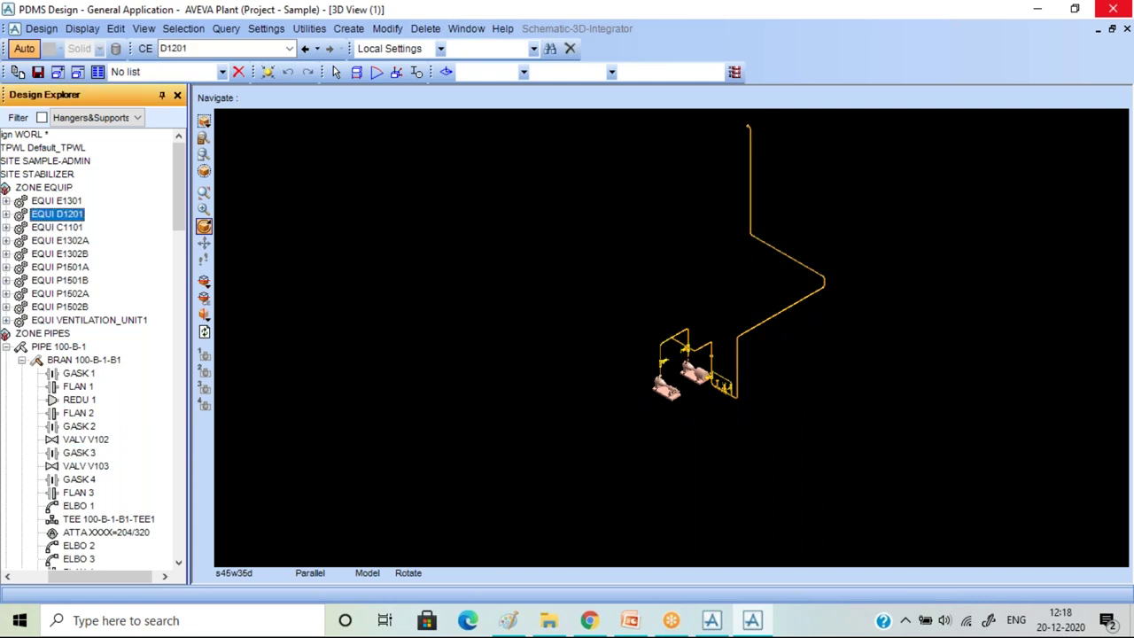
left_click(53, 227)
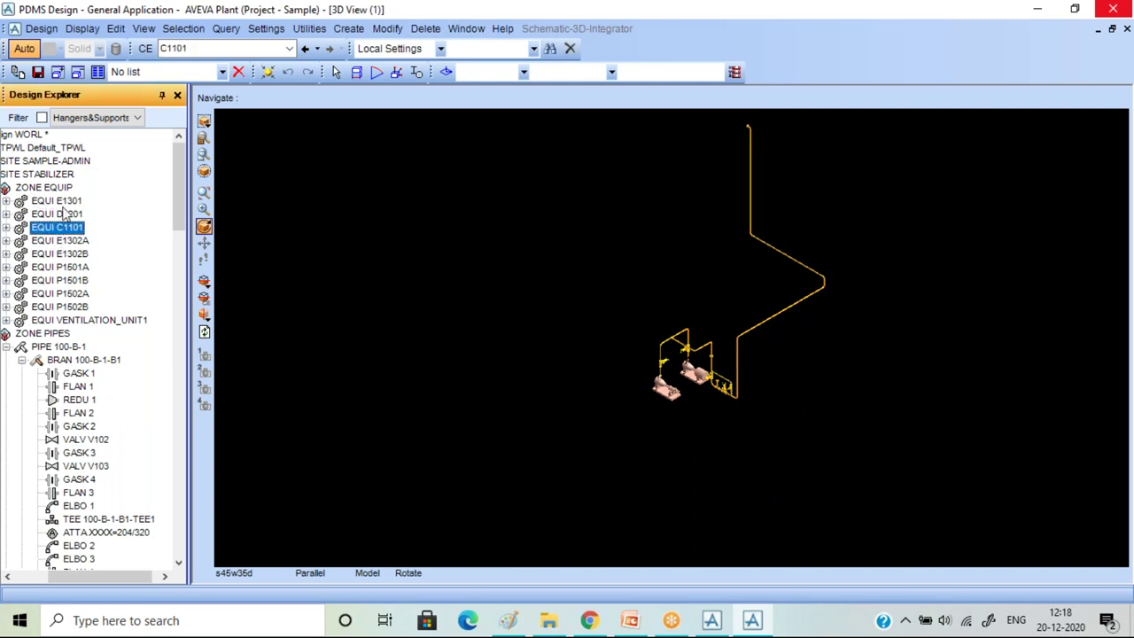
left_click(67, 215)
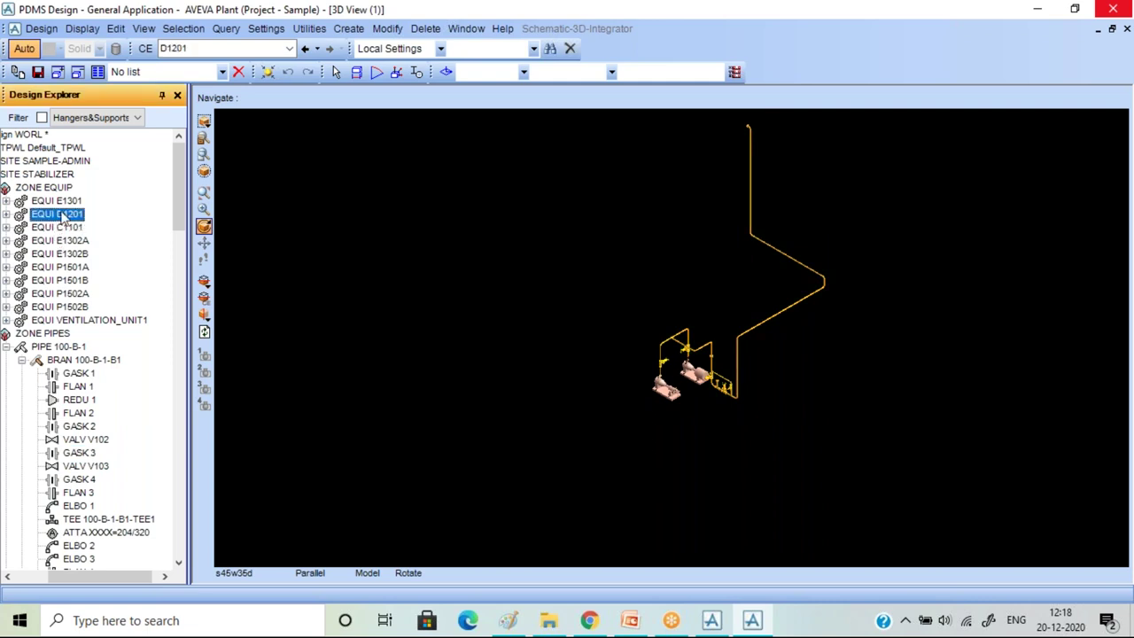
left_click_drag(64, 216, 563, 146)
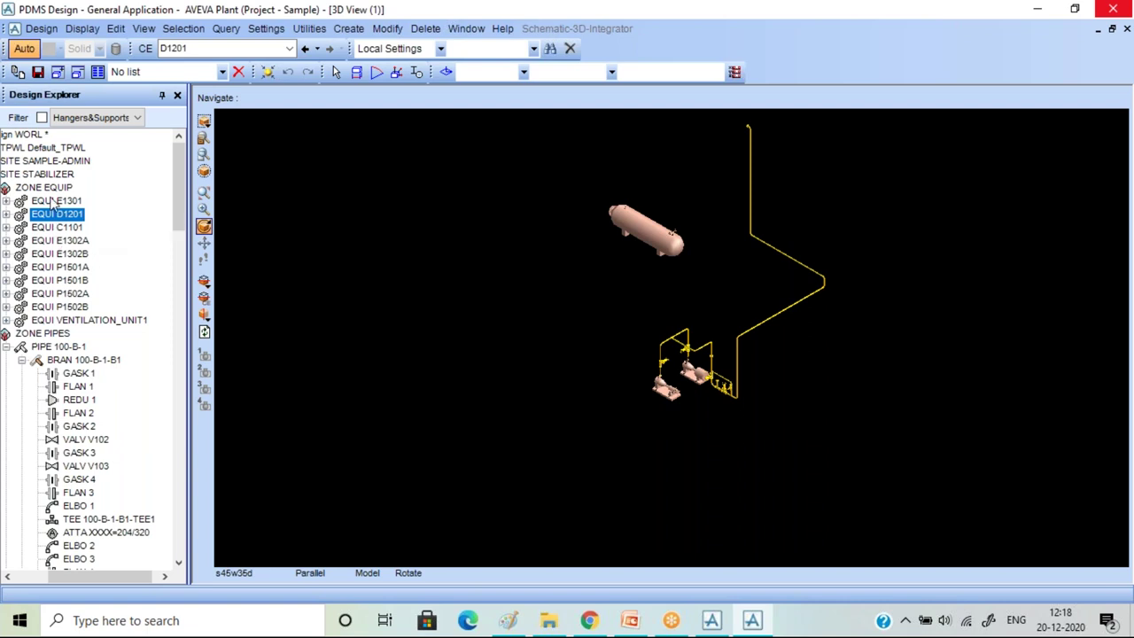
Add all ZONE EQUIP equipment to the 3D view and zoom to frame the plant.
left_click_drag(52, 187, 469, 189)
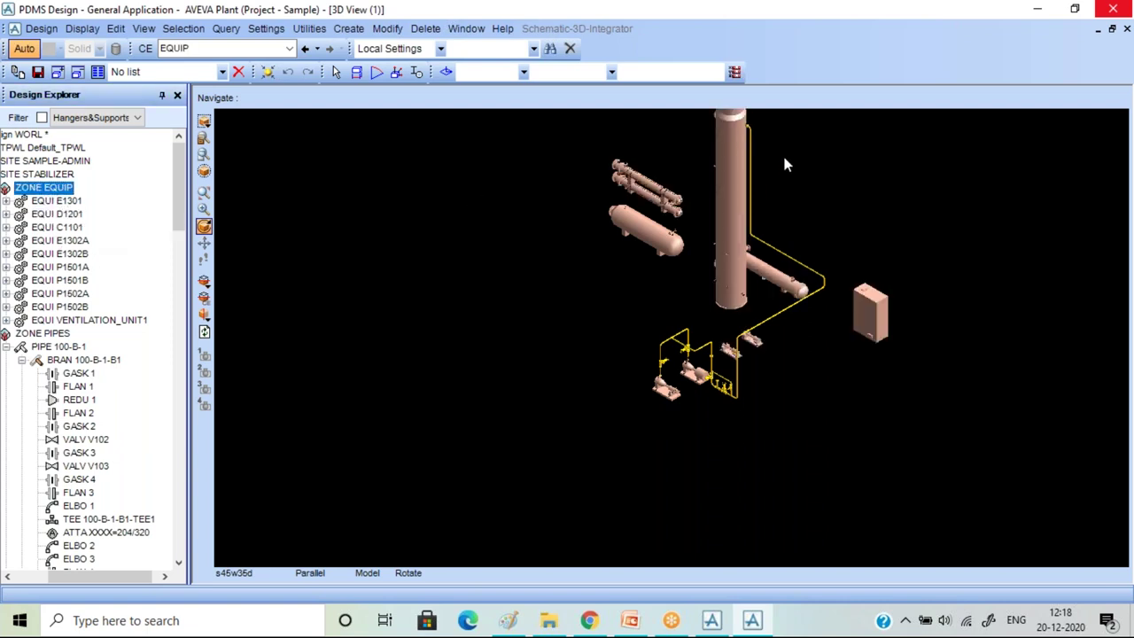
scroll(783, 165, "down", 1)
scroll(772, 270, "down", 1)
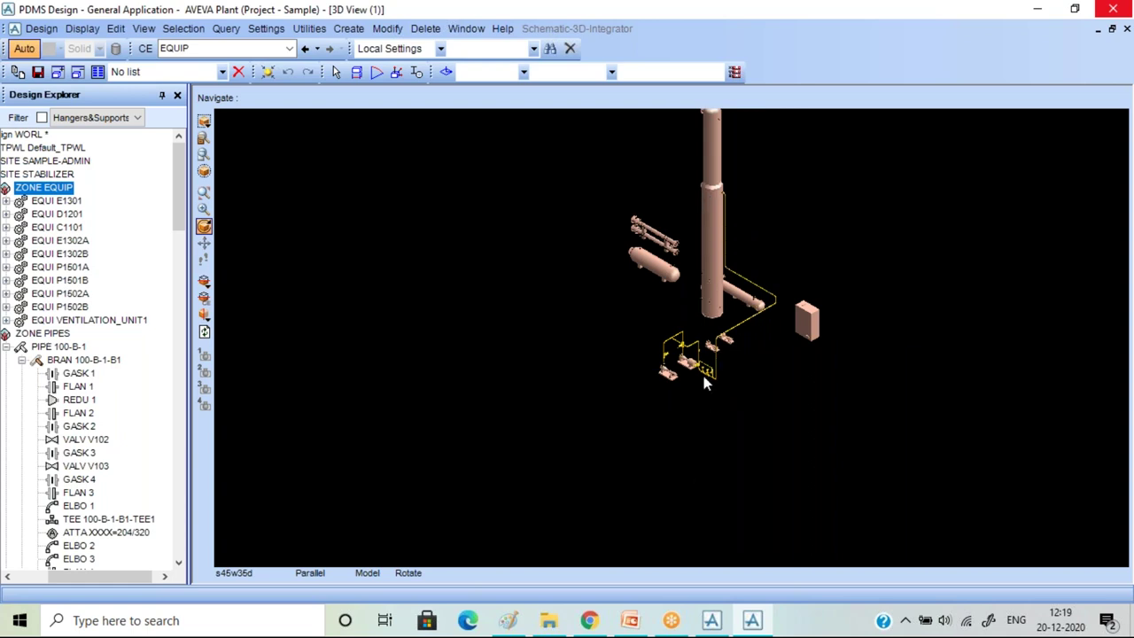
scroll(708, 376, "up", 1)
scroll(709, 389, "up", 1)
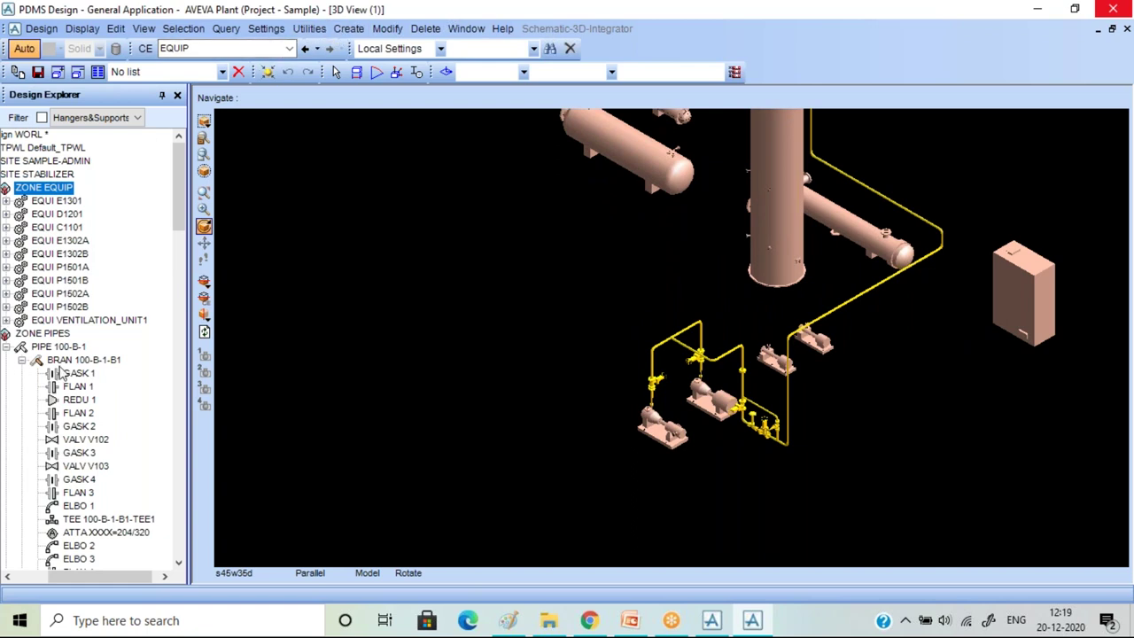
left_click(106, 363)
left_click(66, 347)
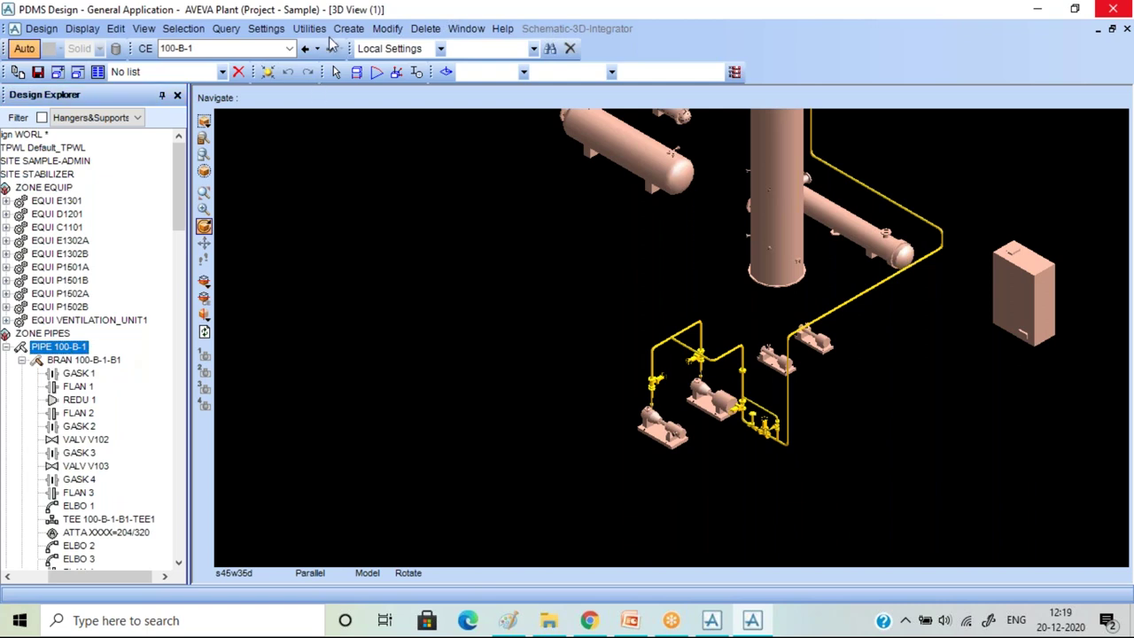
left_click(265, 28)
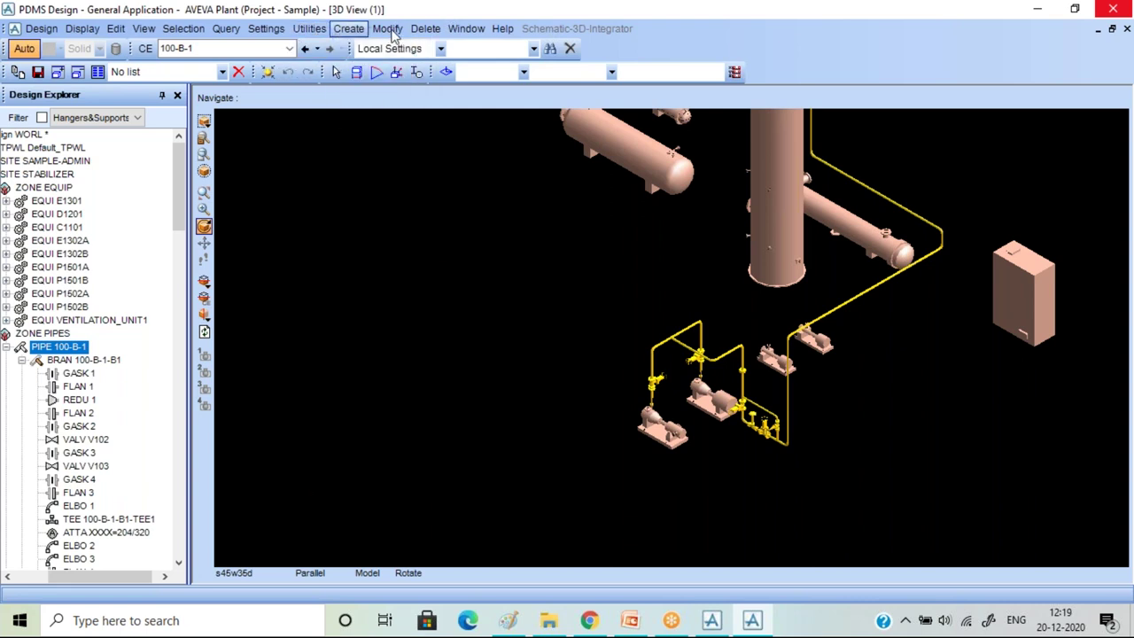
left_click(215, 46)
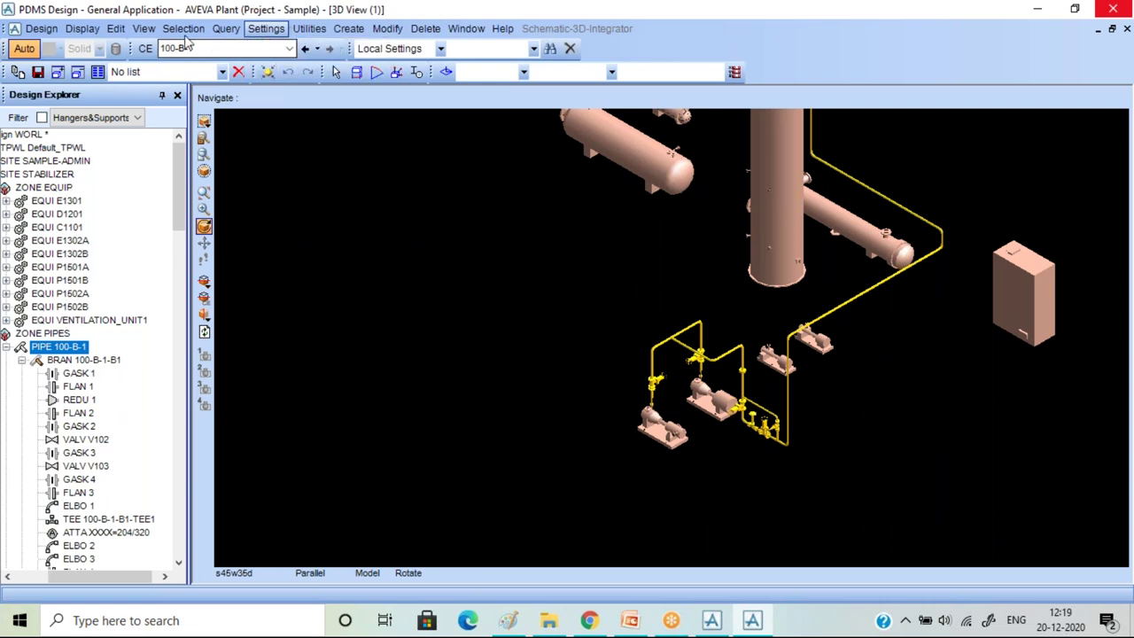
left_click(182, 28)
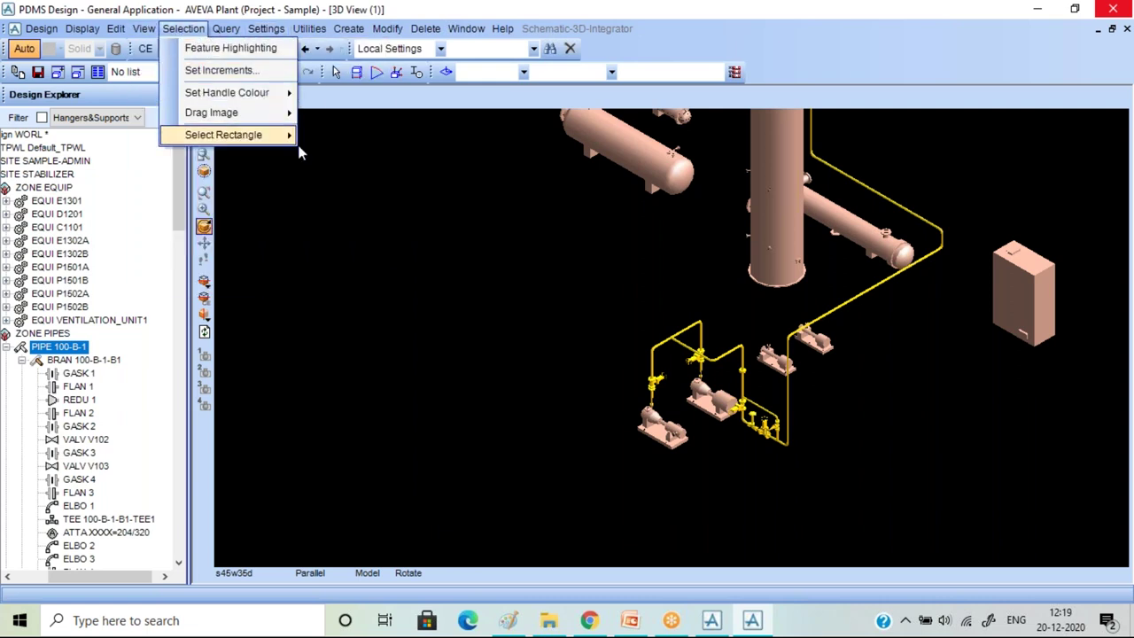
left_click(391, 256)
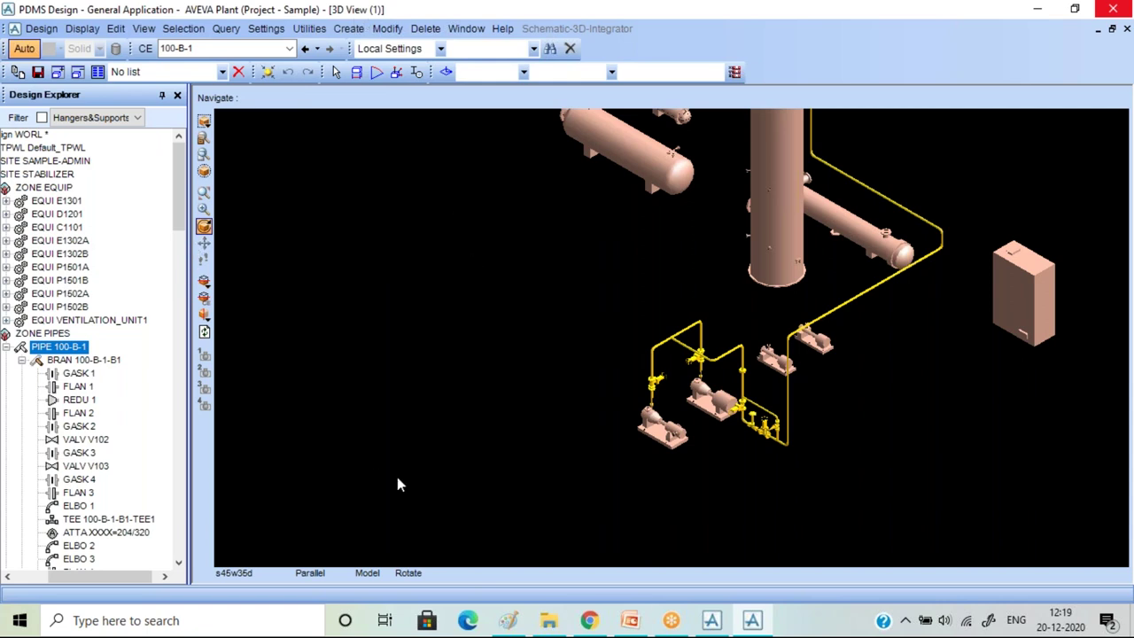
left_click(752, 622)
left_click(752, 622)
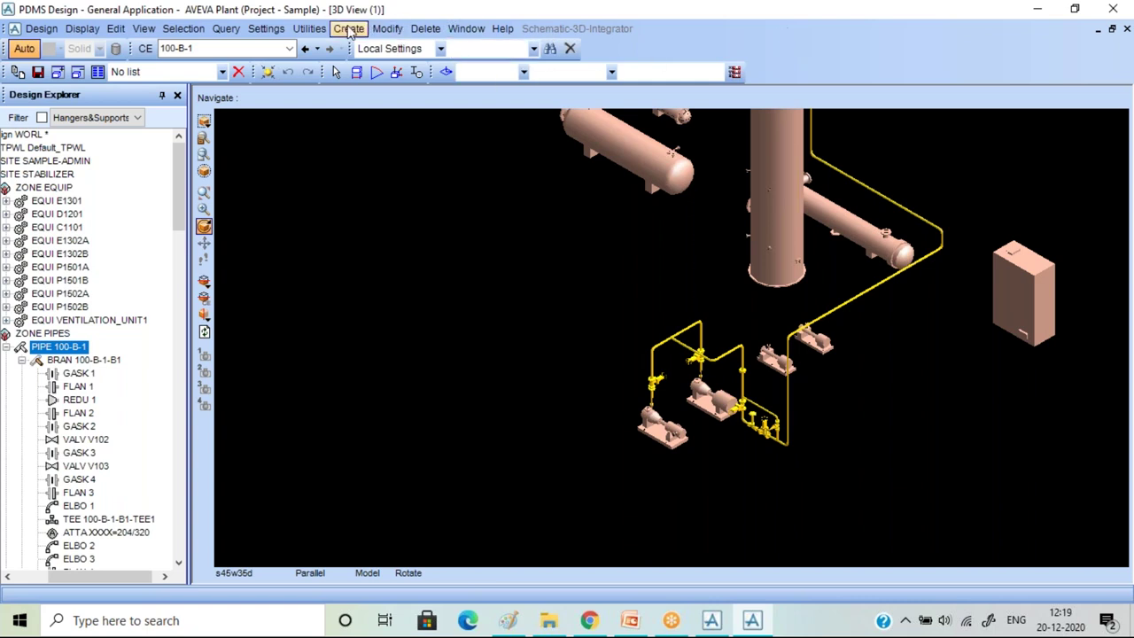
left_click(390, 30)
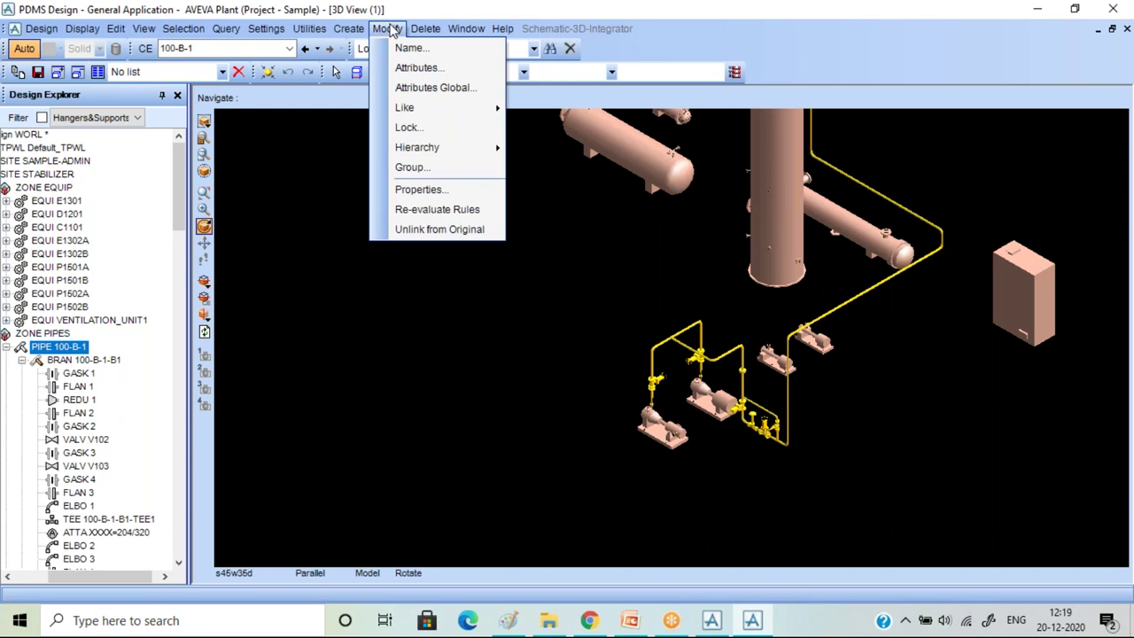
mouse_move(309, 28)
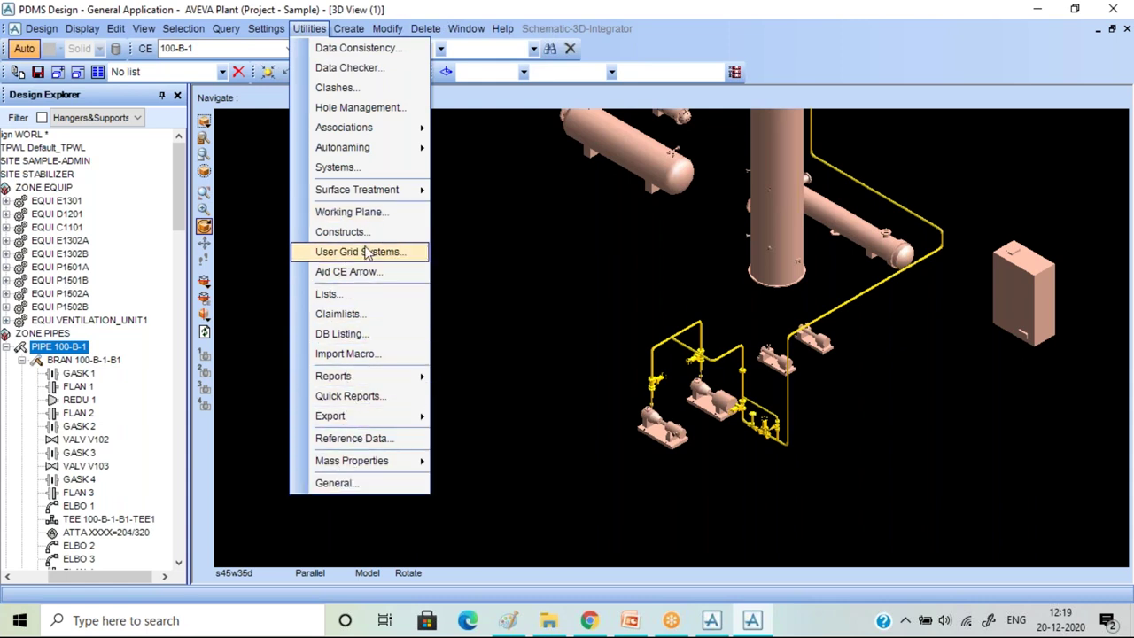
mouse_move(343, 128)
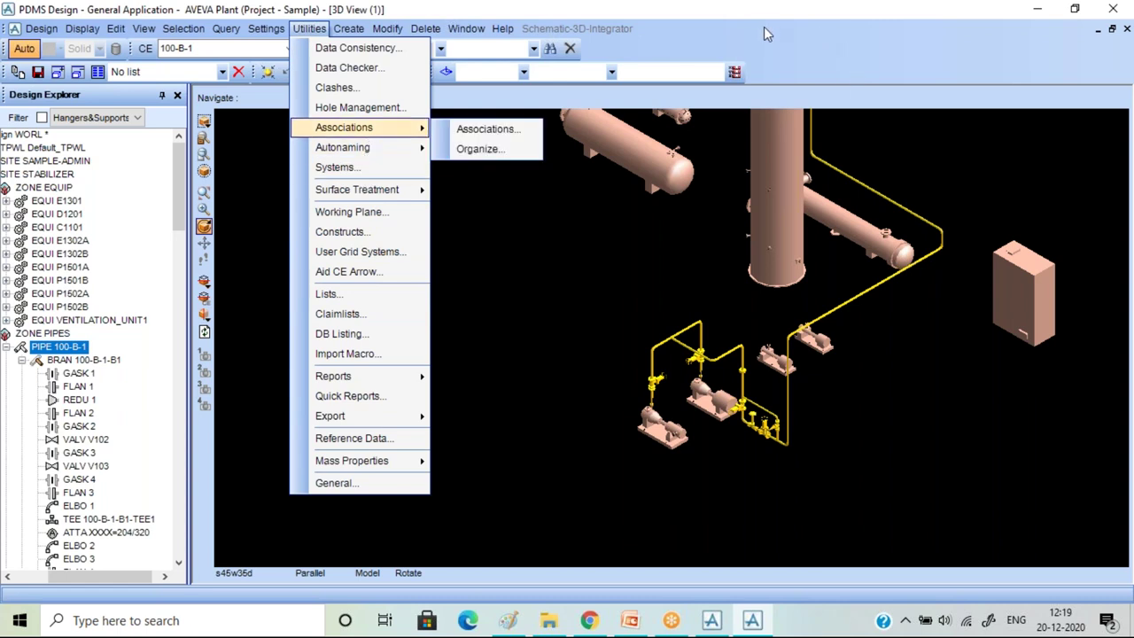
left_click(793, 31)
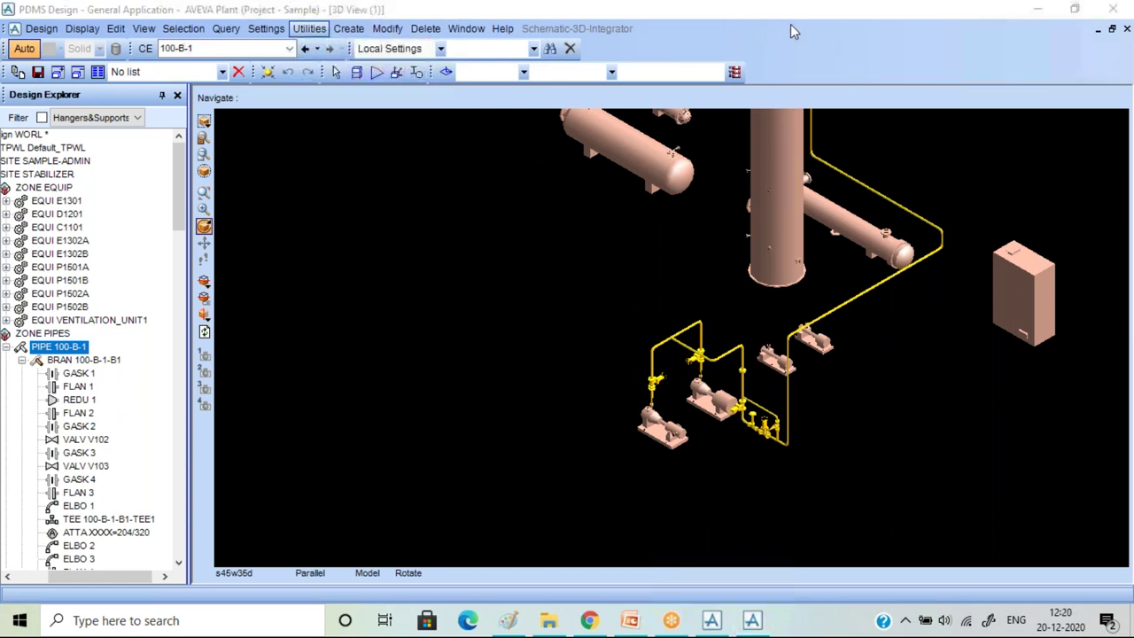